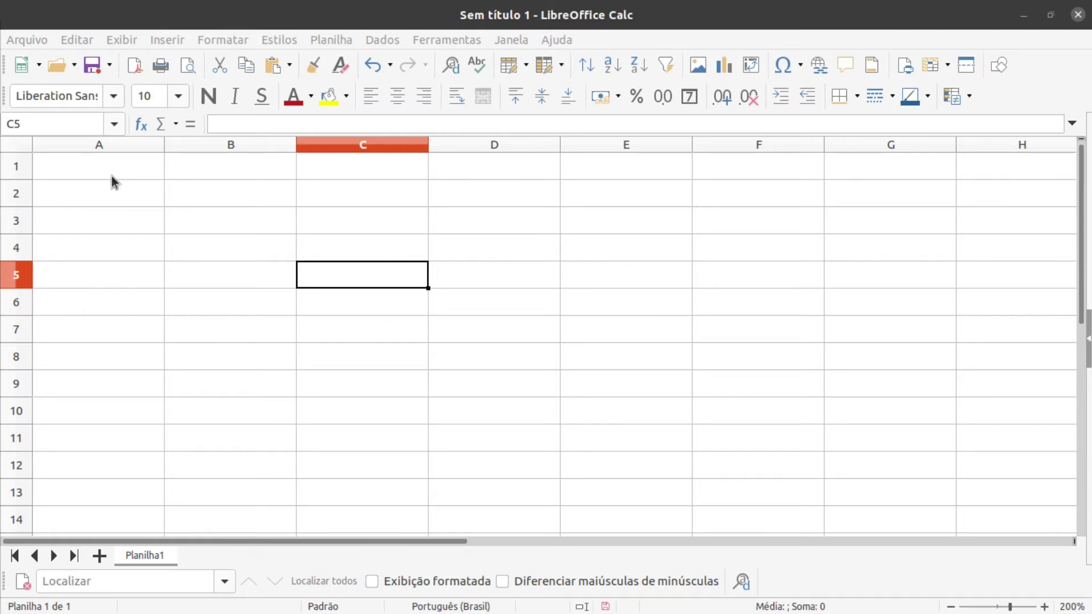
Step: Examine the cell grid, the active cell's address in the Name Box, and the empty formula input line
left_click(354, 411)
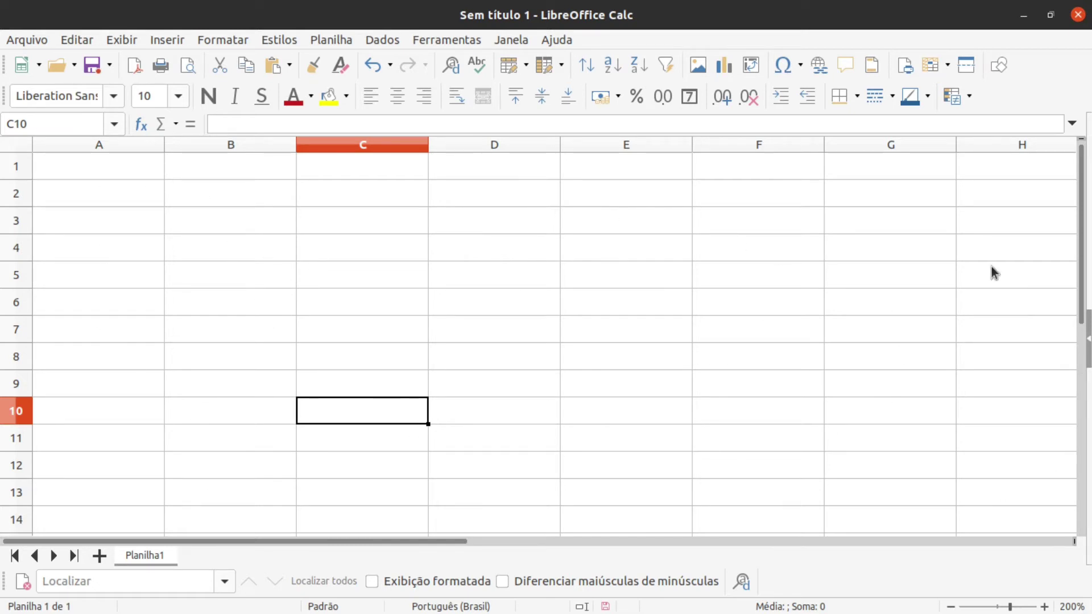
left_click_drag(122, 193, 814, 190)
left_click_drag(500, 163, 500, 416)
left_click(738, 326)
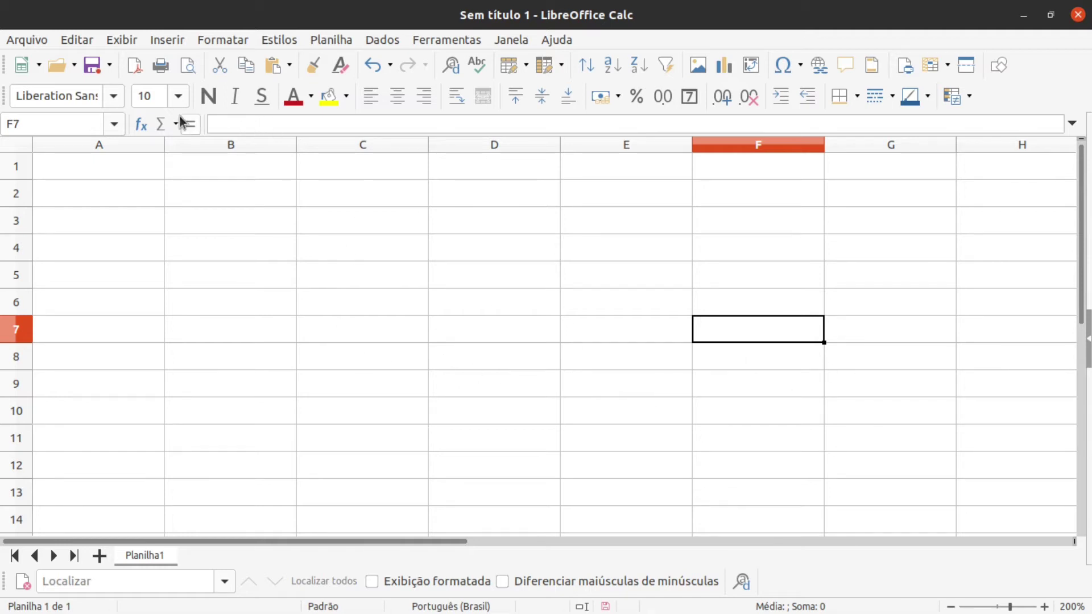
left_click(347, 239)
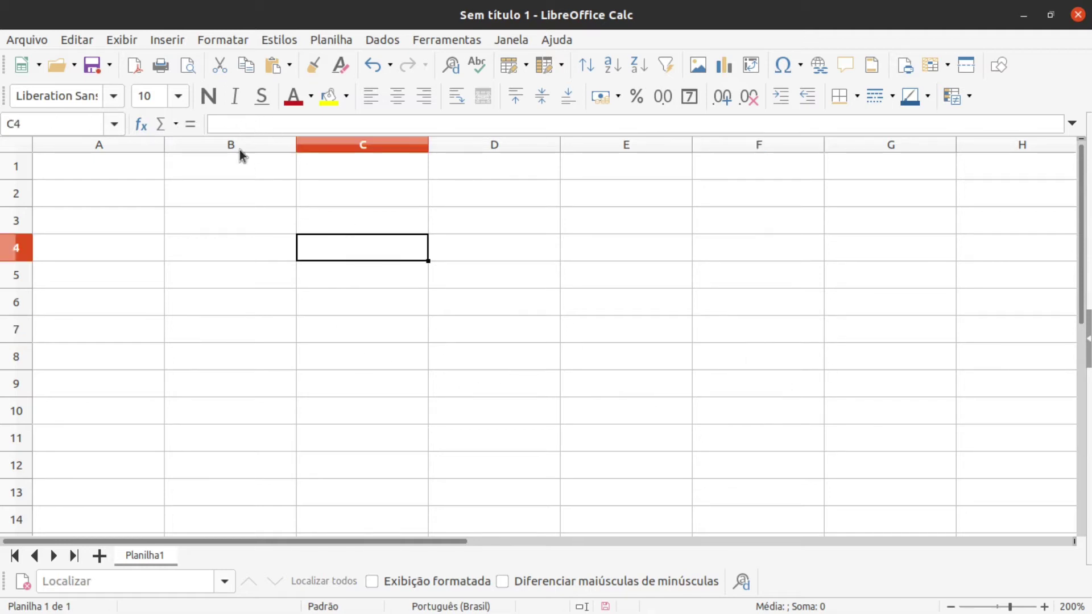
double_click(18, 124)
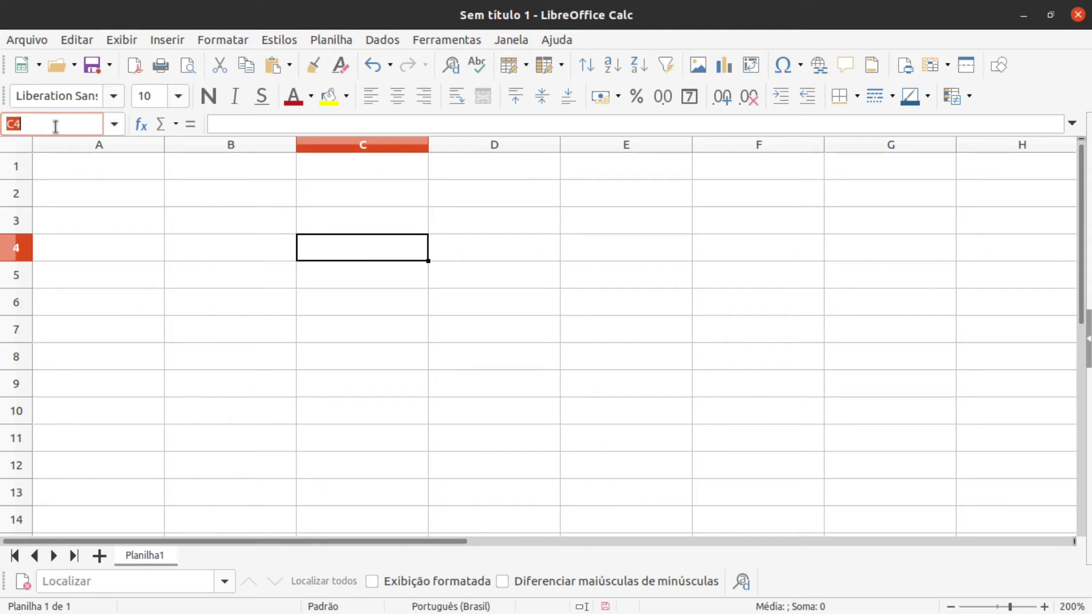
left_click(242, 122)
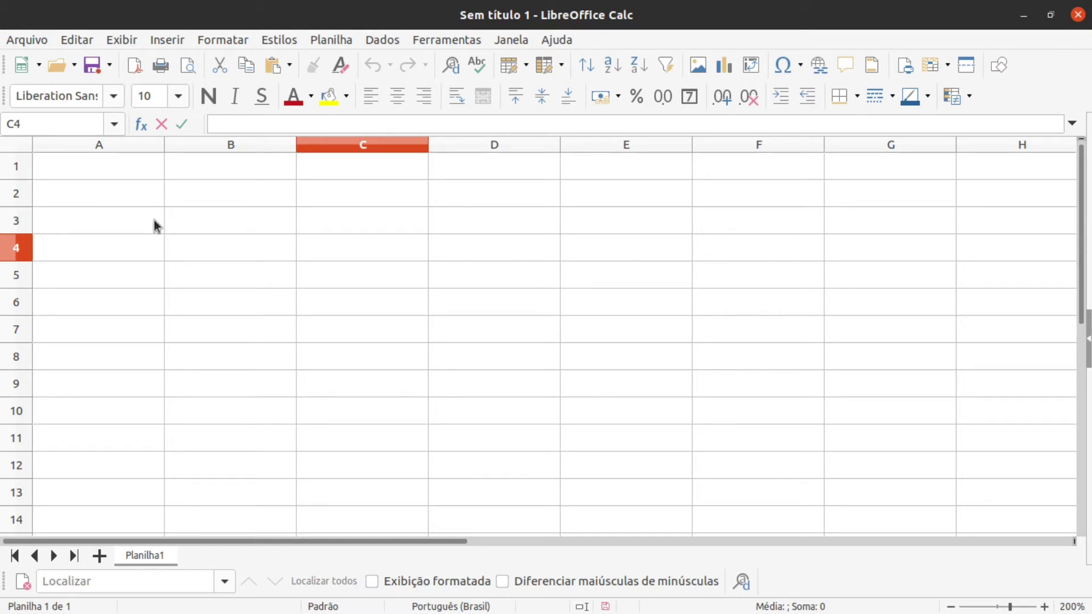
left_click(49, 119)
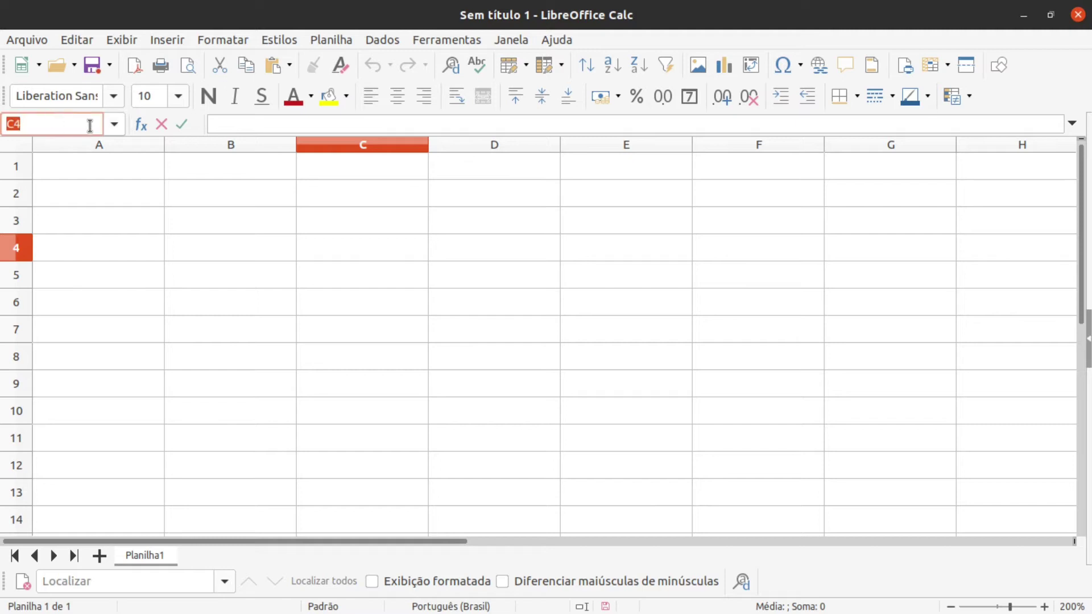
left_click(54, 114)
left_click(199, 239)
left_click(236, 200)
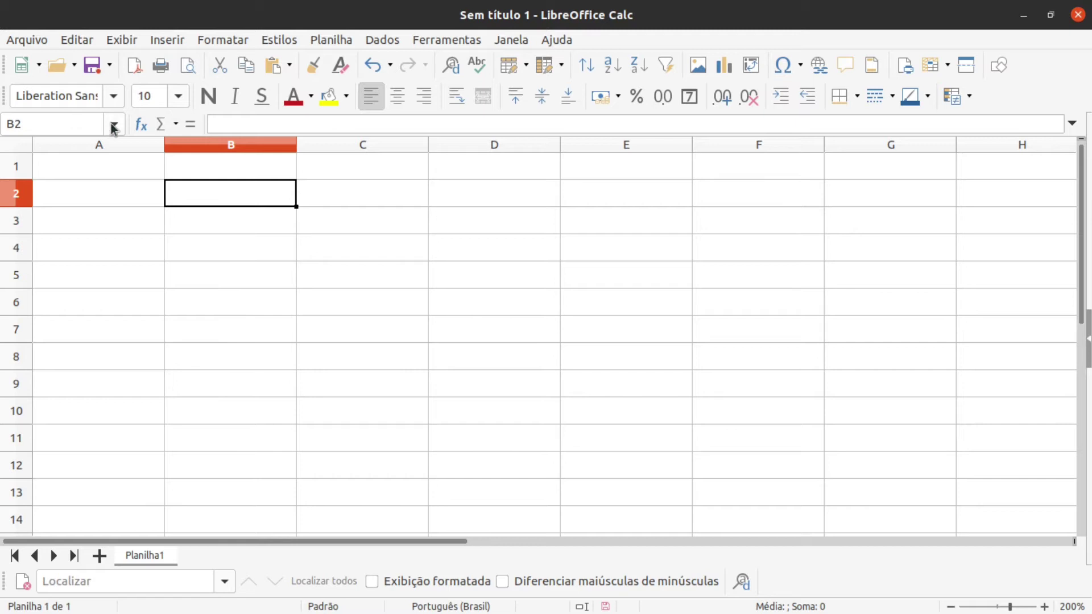
key("Down")
key("Down")
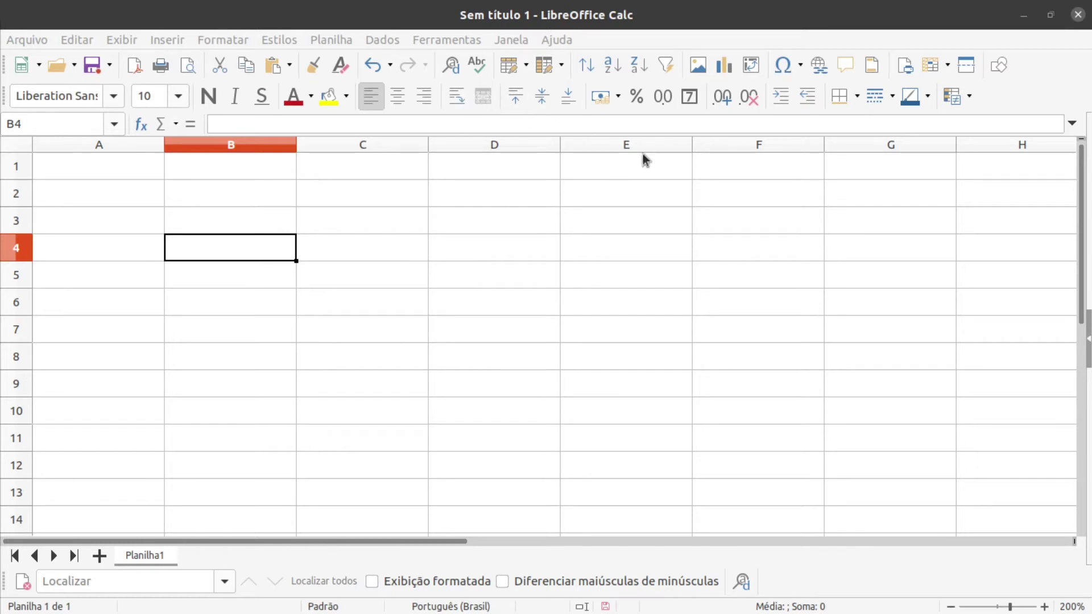
left_click(462, 219)
left_click(451, 200)
left_click(400, 219)
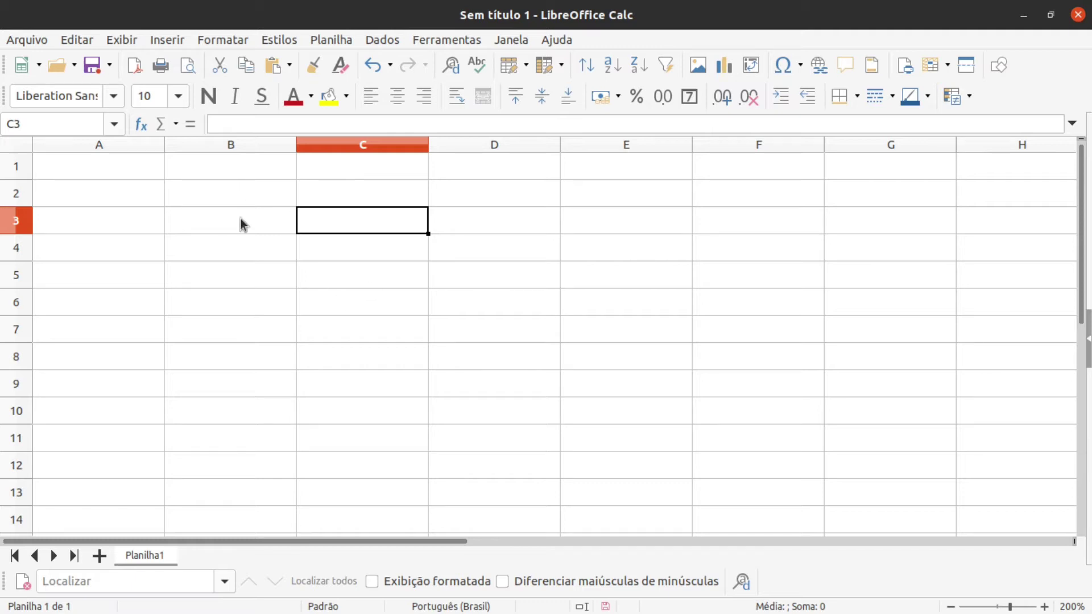
left_click(279, 295)
left_click(204, 194)
left_click(222, 273)
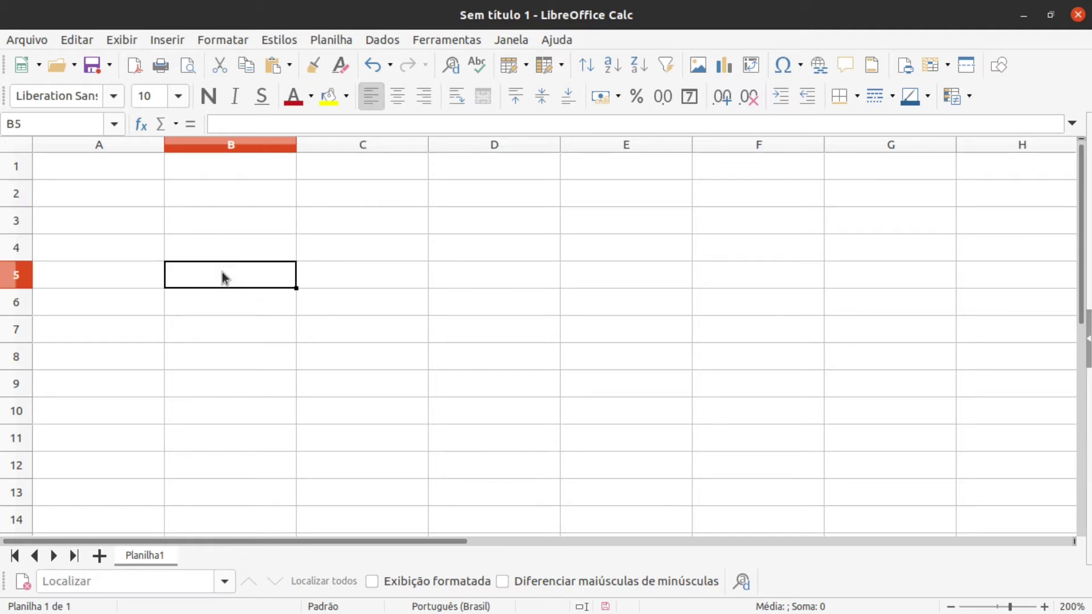
left_click(200, 199)
left_click(218, 248)
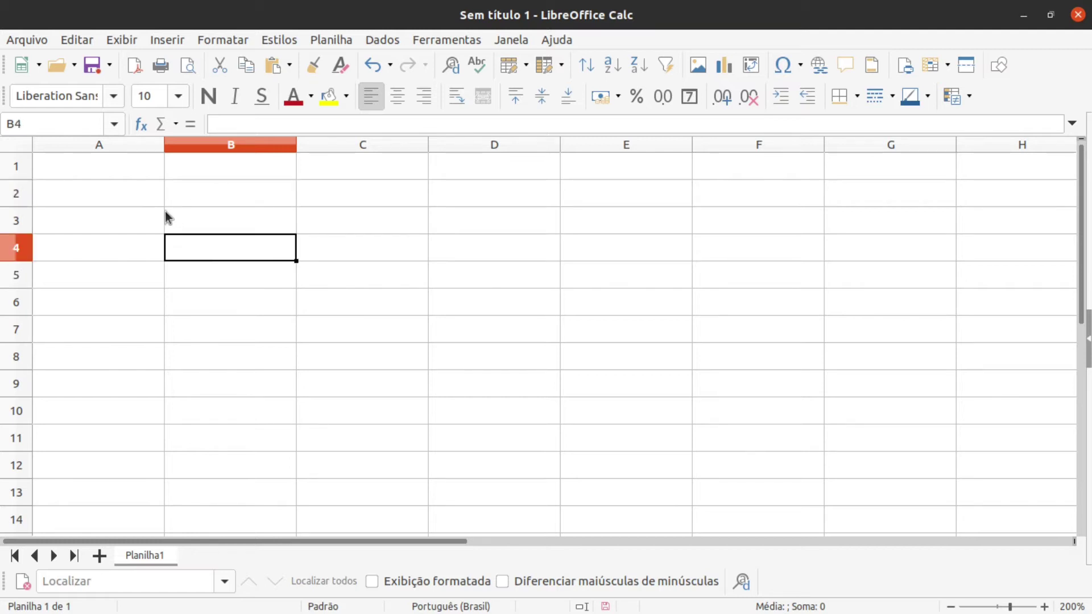
Step: Enter the number 58 in cell A2
left_click(128, 197)
type("58")
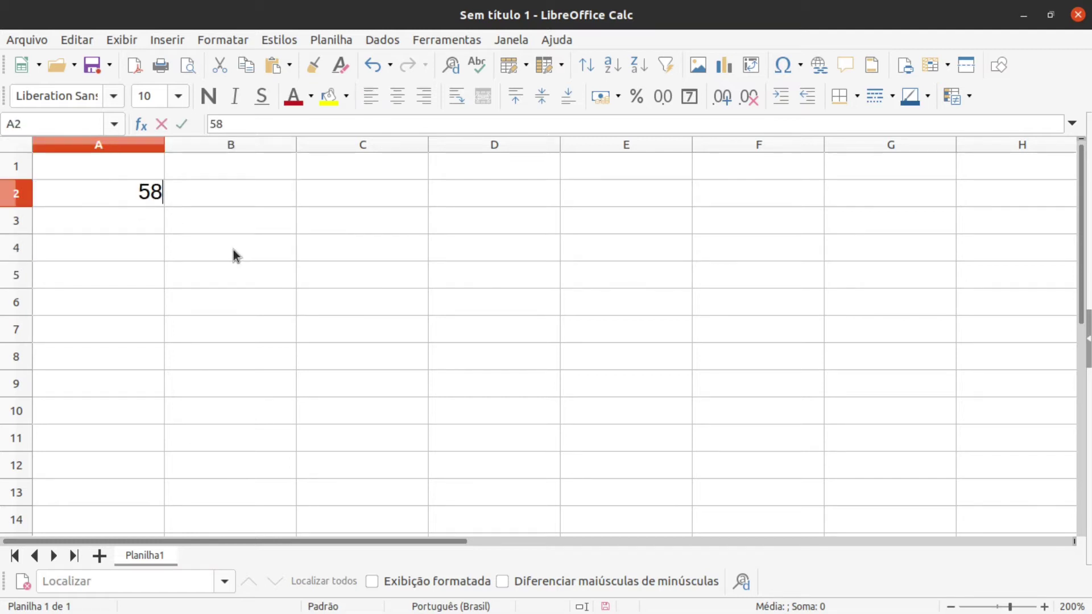
key("Return")
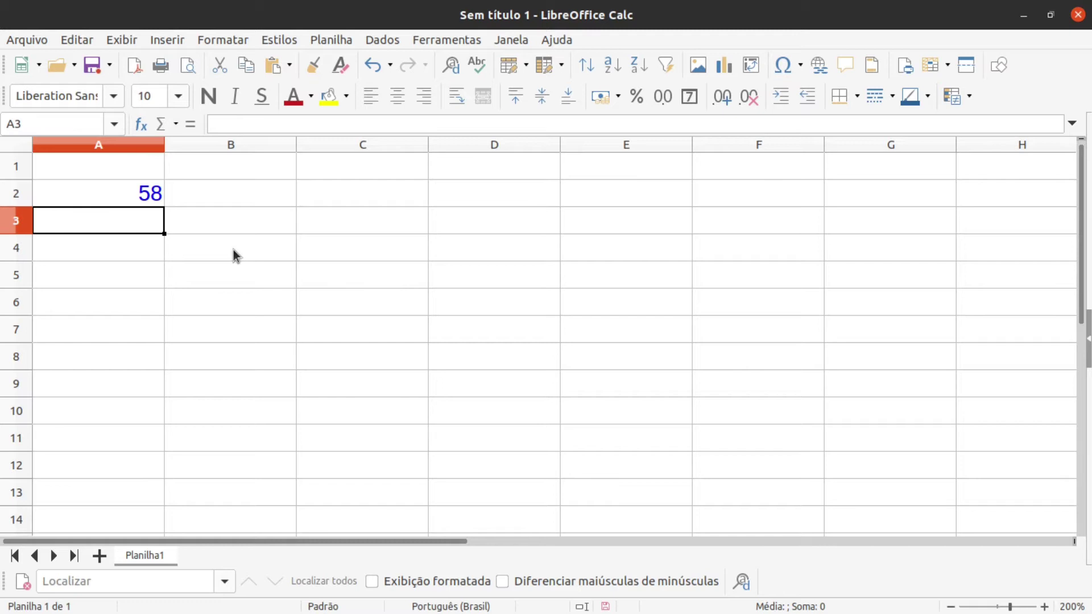
Step: Turn off value highlighting for the sheet and select cell A2
left_click(128, 41)
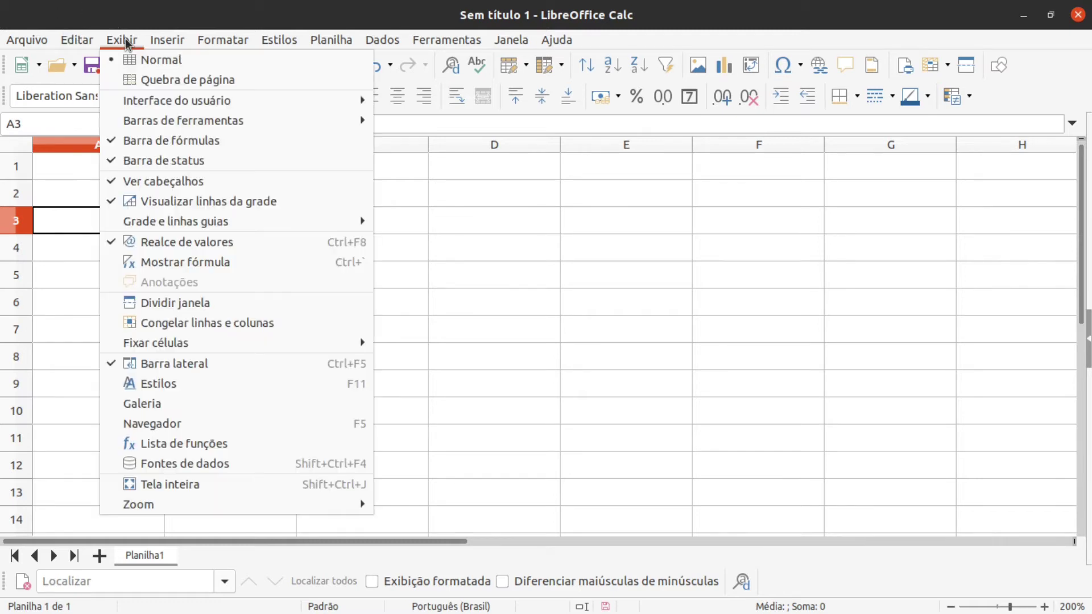
left_click(202, 242)
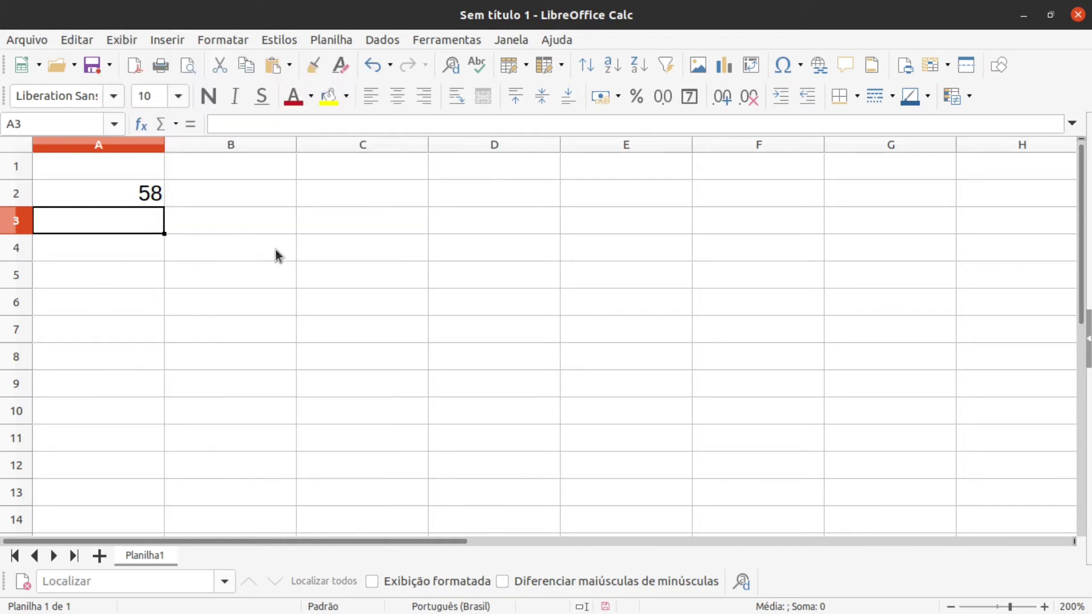
left_click(334, 263)
left_click(143, 202)
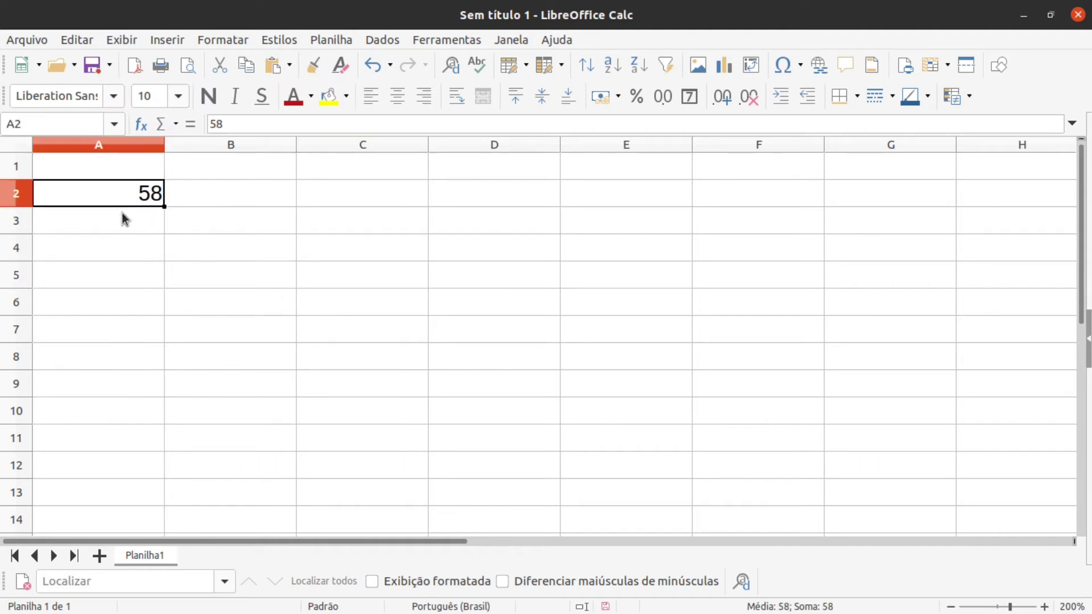
Step: Enter 58 as text in cell A3 by putting an apostrophe before it ('58)
left_click(122, 213)
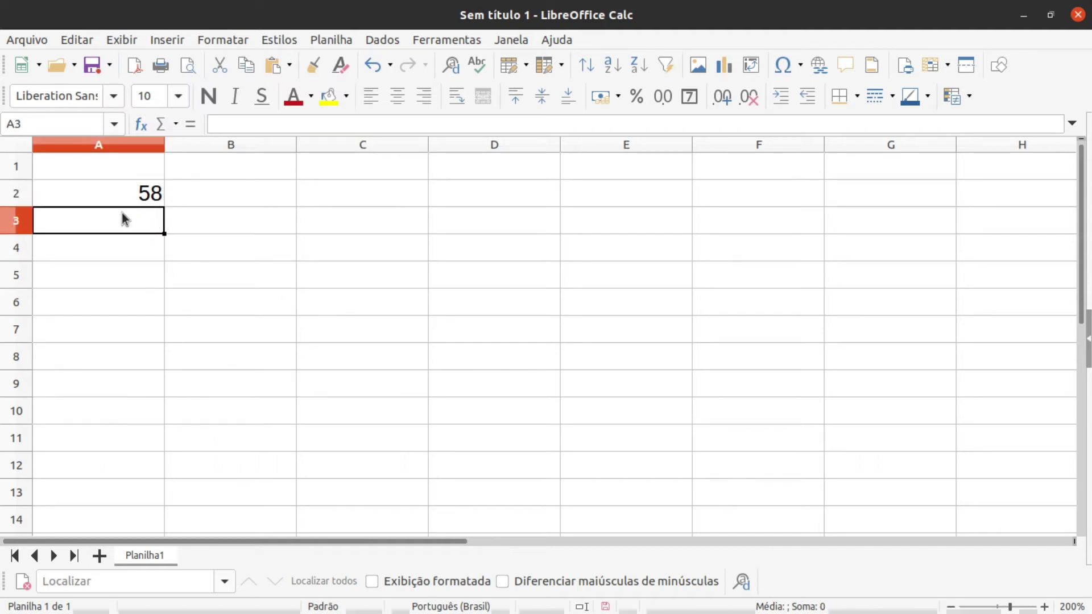
type("'58")
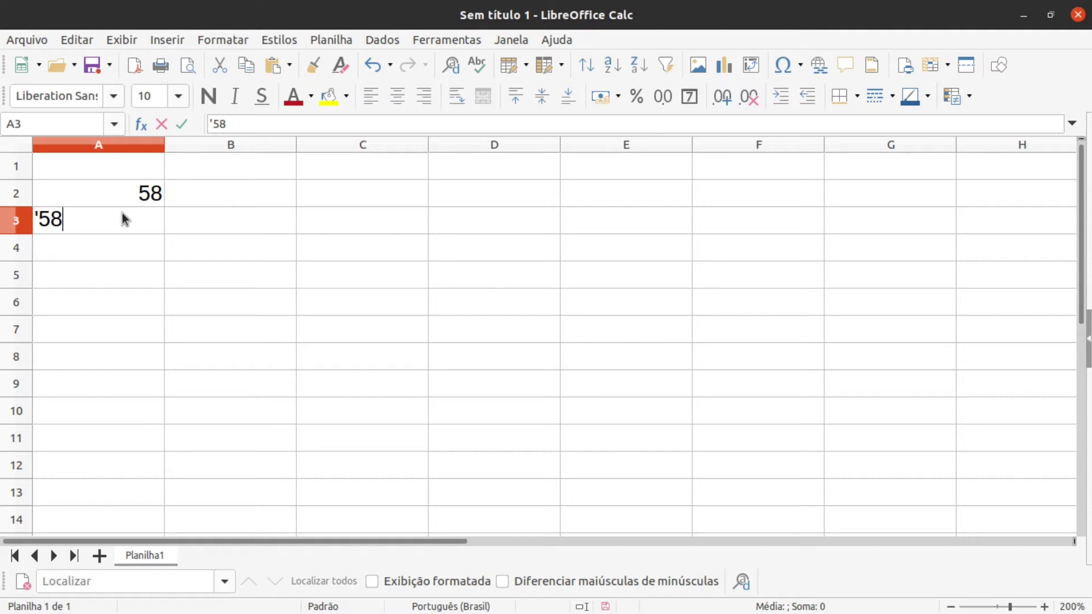
key("Return")
Step: Compare the contents of cells A2 and A3, inspecting the leading apostrophe in A3 without changing it
left_click(116, 194)
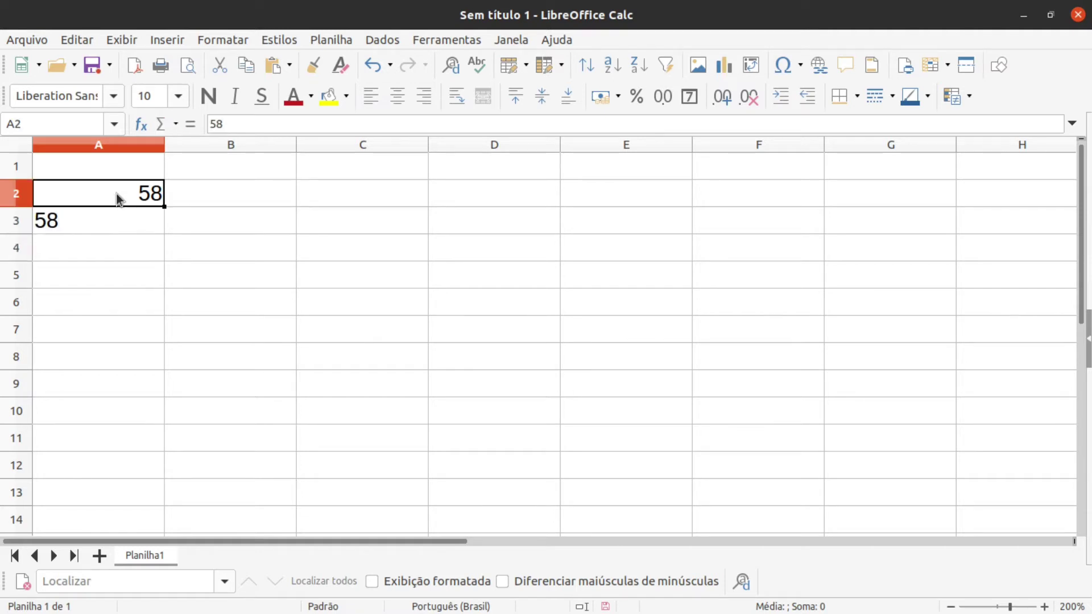
left_click(127, 233)
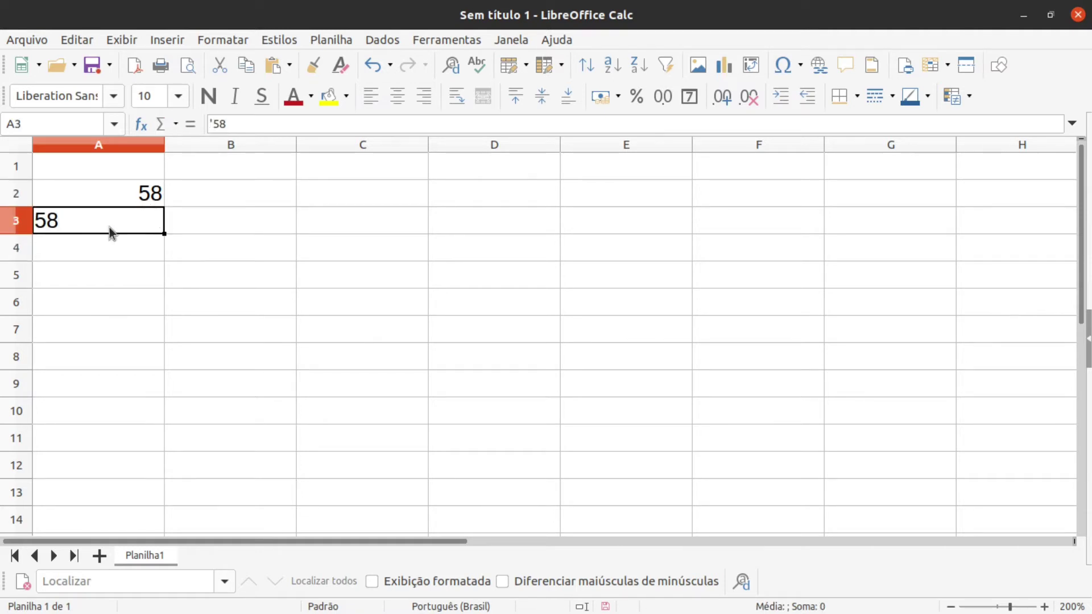
double_click(109, 227)
key("Left")
key("Left")
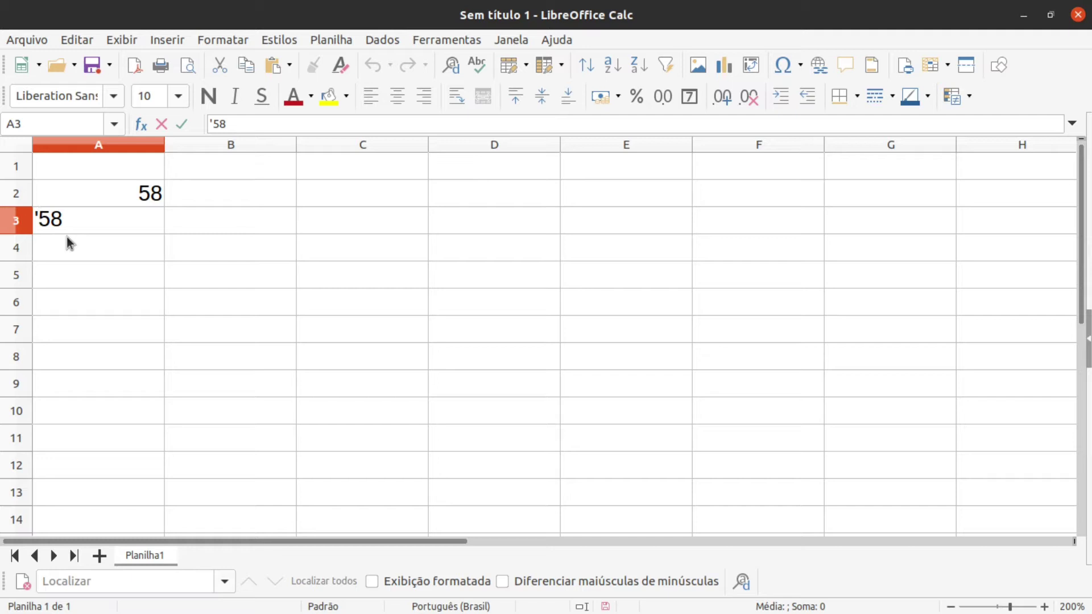
key("Return")
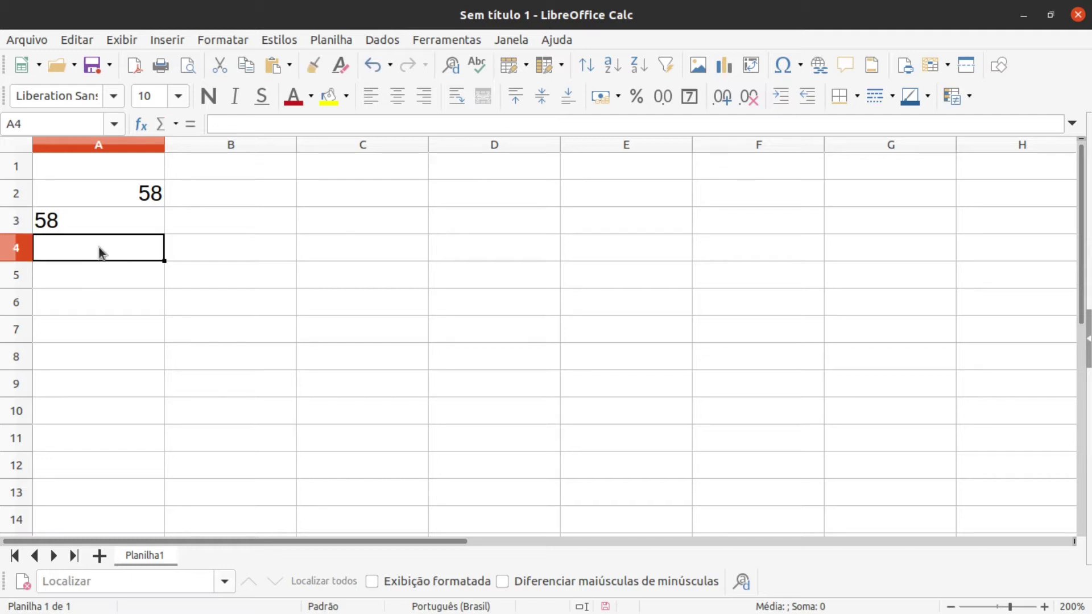
left_click(333, 251)
left_click(293, 226)
left_click(237, 246)
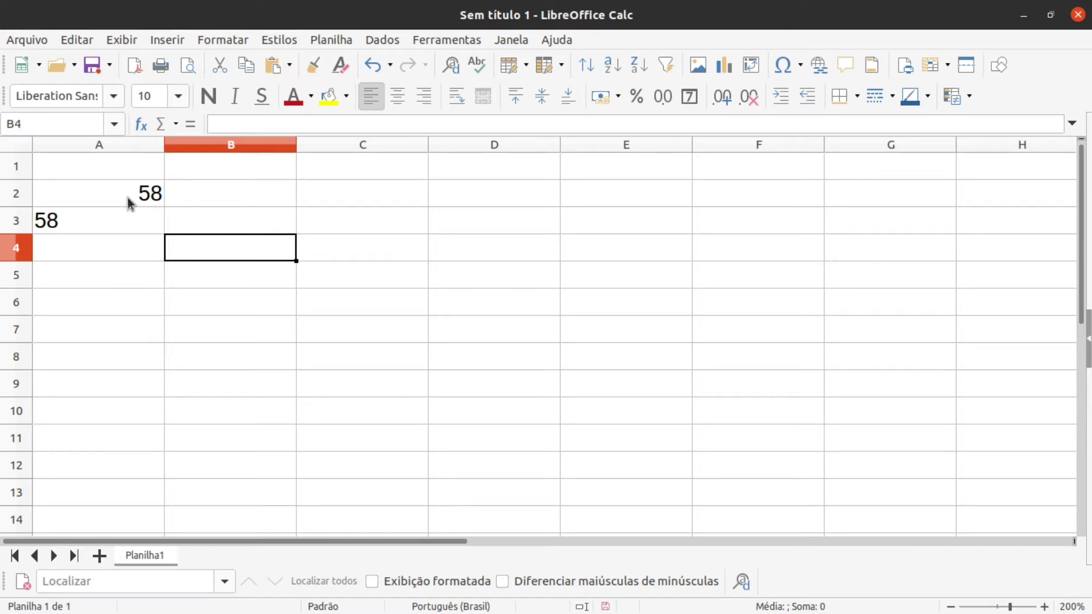
Step: Enter the formula =SOMO(A2:A3) in cell A4
double_click(125, 250)
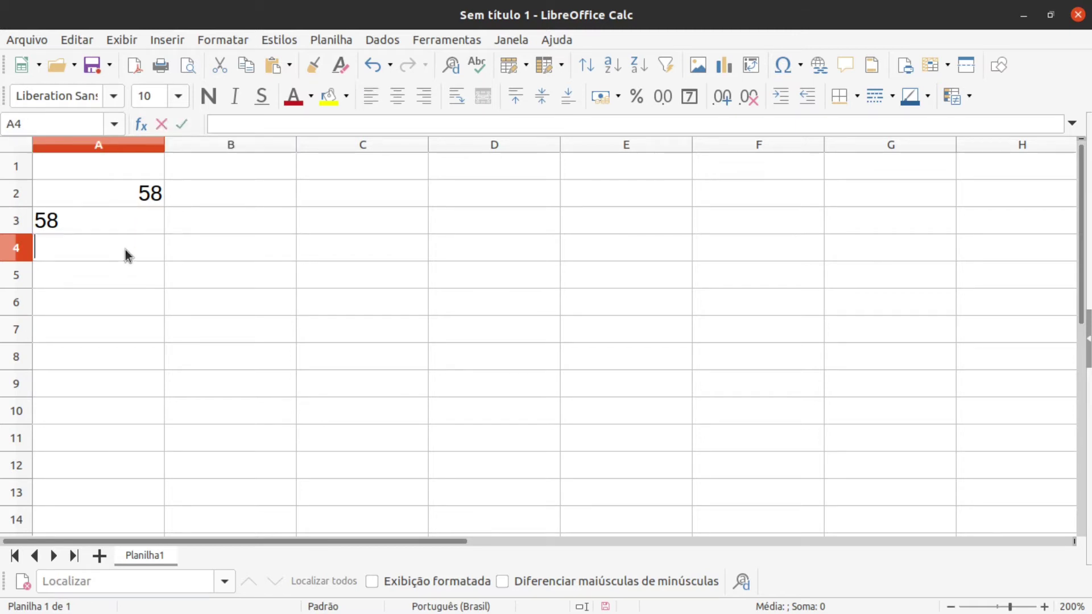
type("=S")
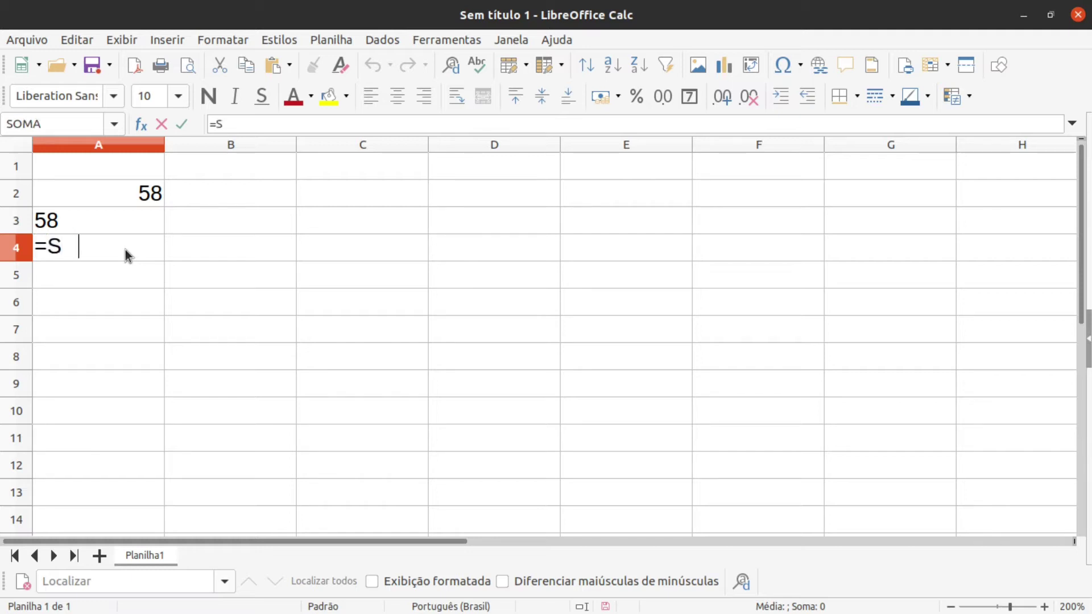
type("OMO(")
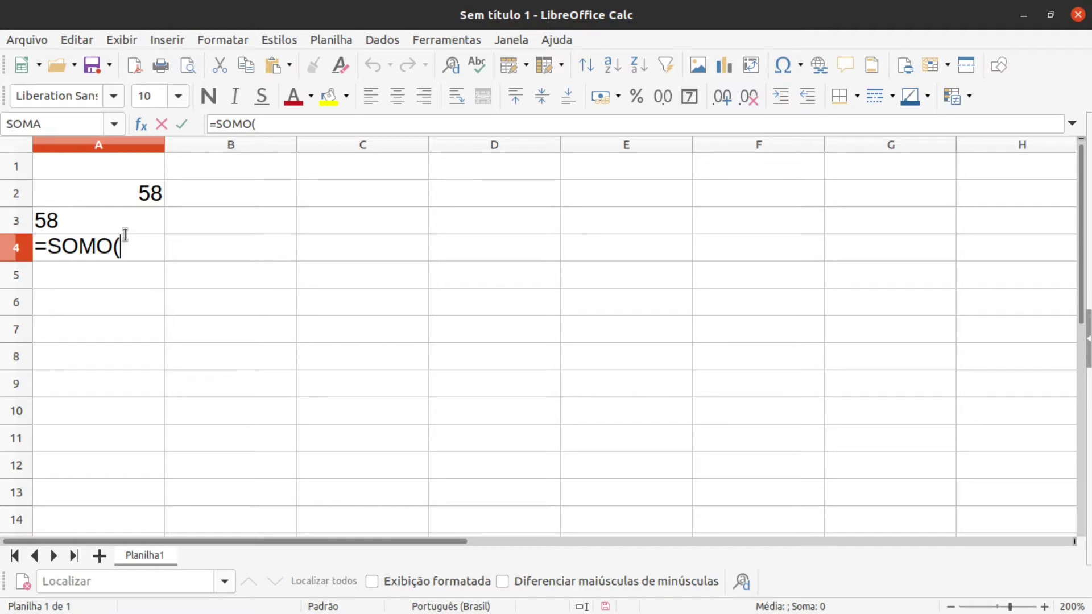
type("a2:a3)")
key("Return")
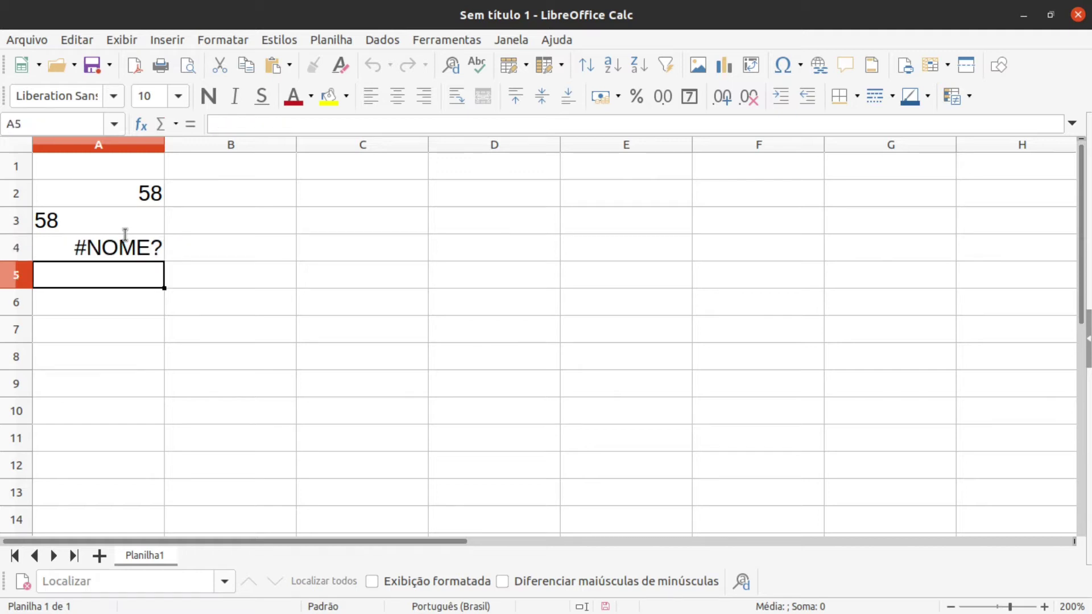
Step: Correct the function name in cell A4 so that the formula reads =SOMA(A2:A3)
left_click(175, 267)
left_click(153, 248)
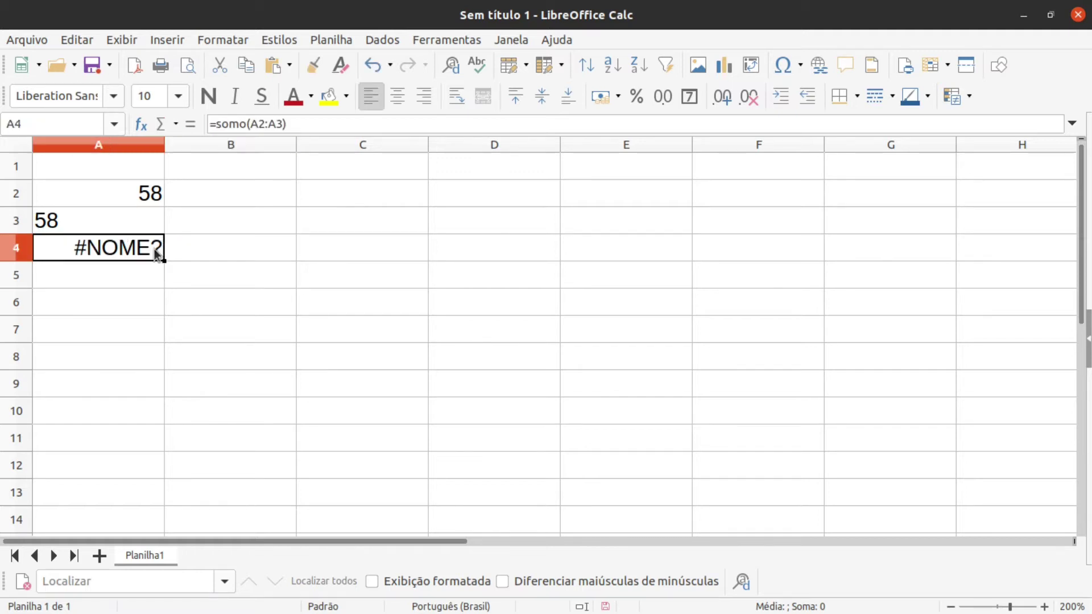
double_click(140, 249)
left_click(102, 248)
key("BackSpace")
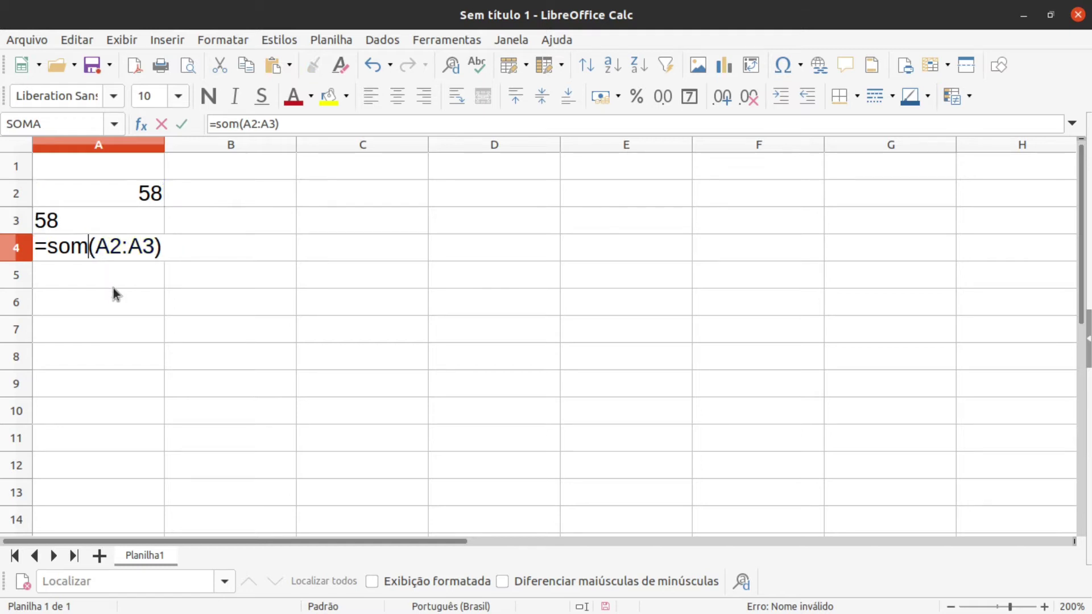
type("A")
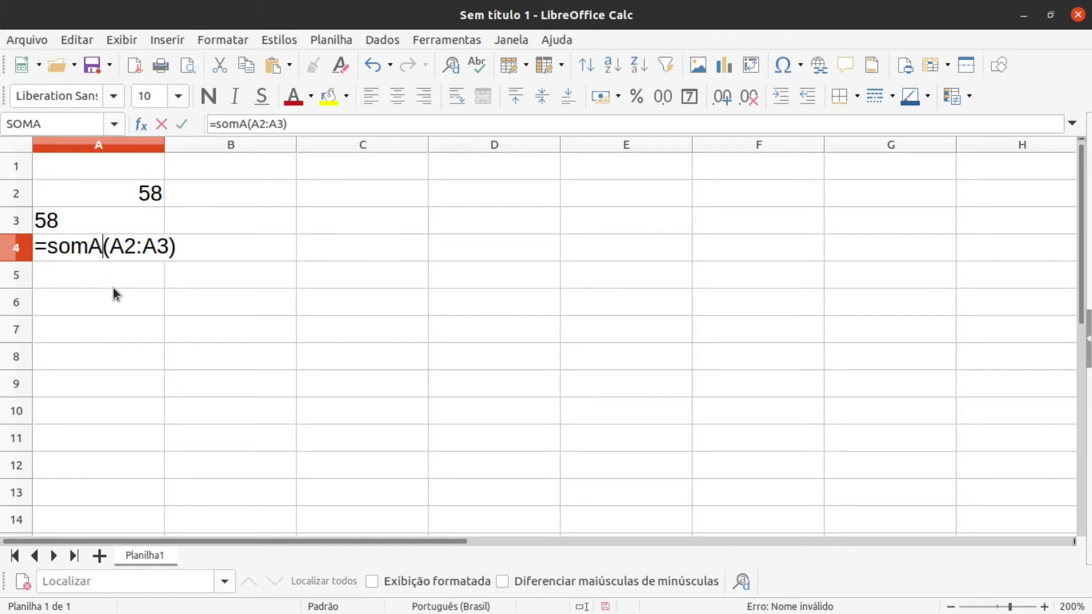
key("Return")
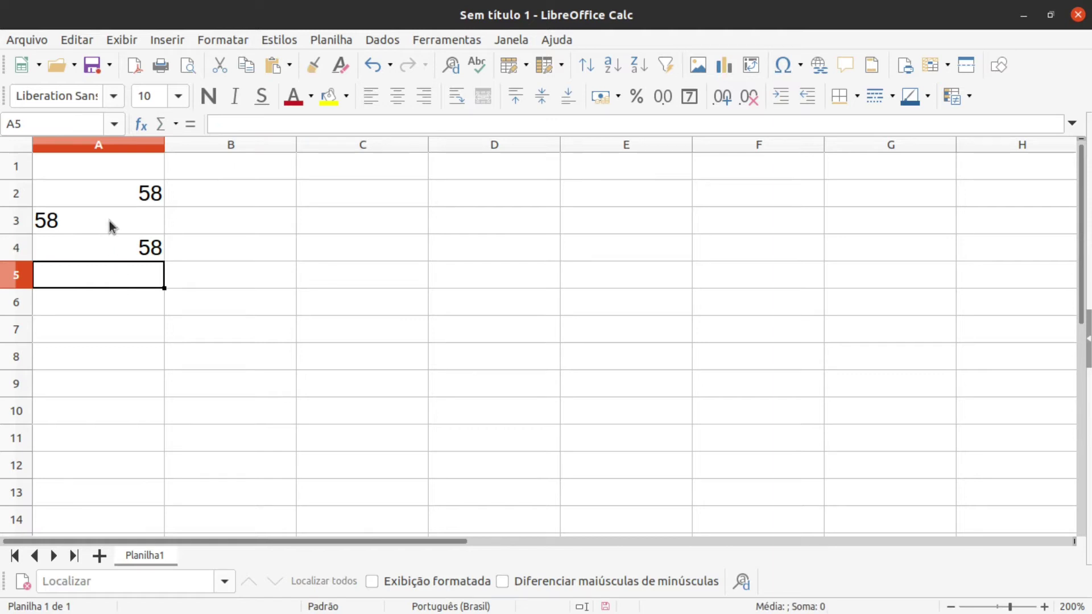
Step: Compare the contents of cells A2, A3 and A4 to check which entries the sum formula uses
left_click(103, 190)
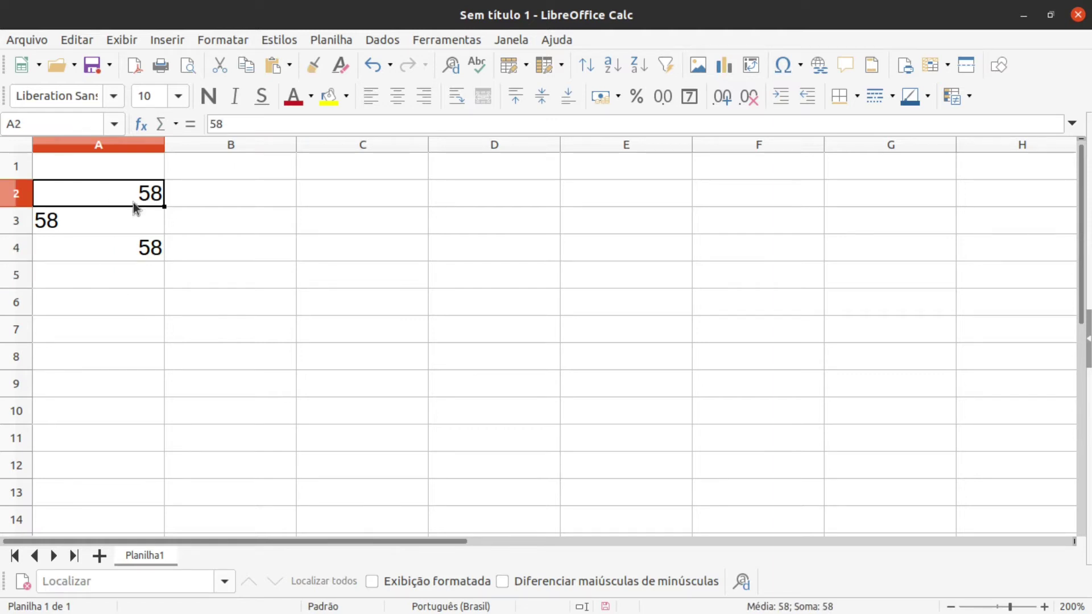
left_click(148, 249)
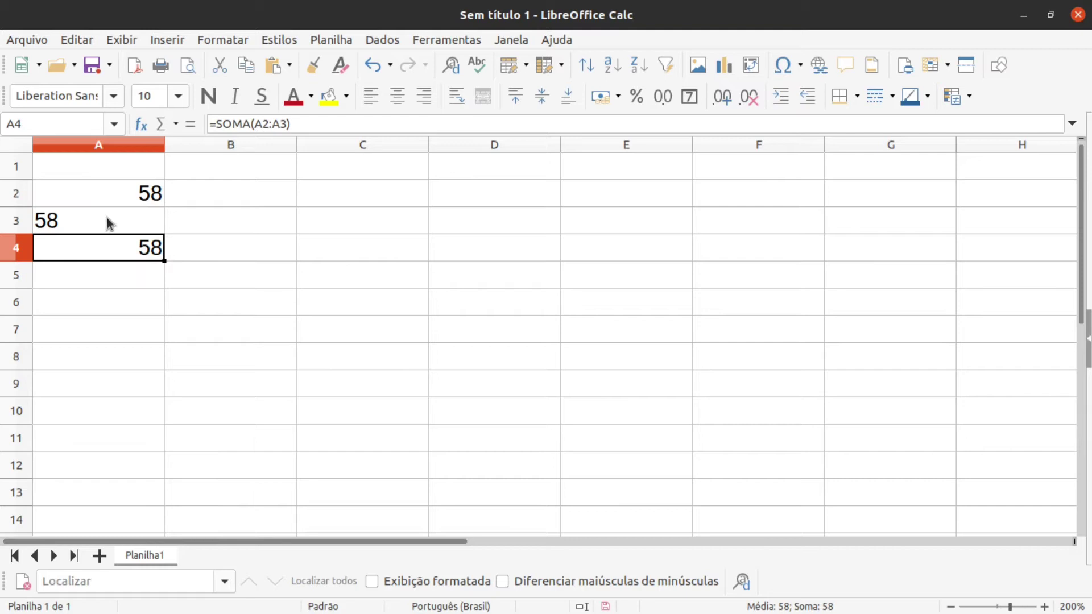
left_click(146, 203)
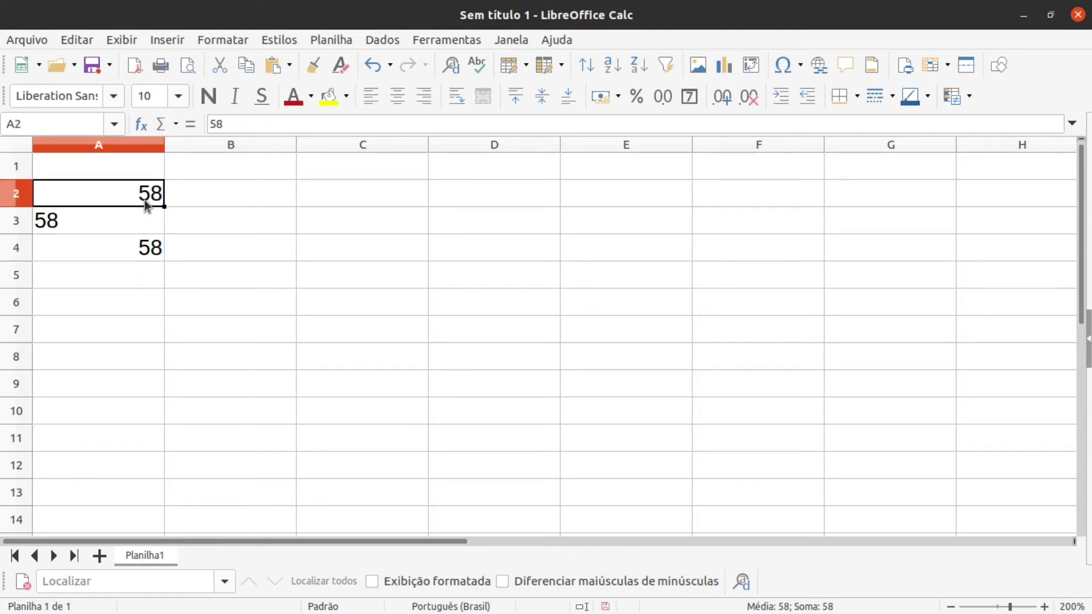
left_click(130, 226)
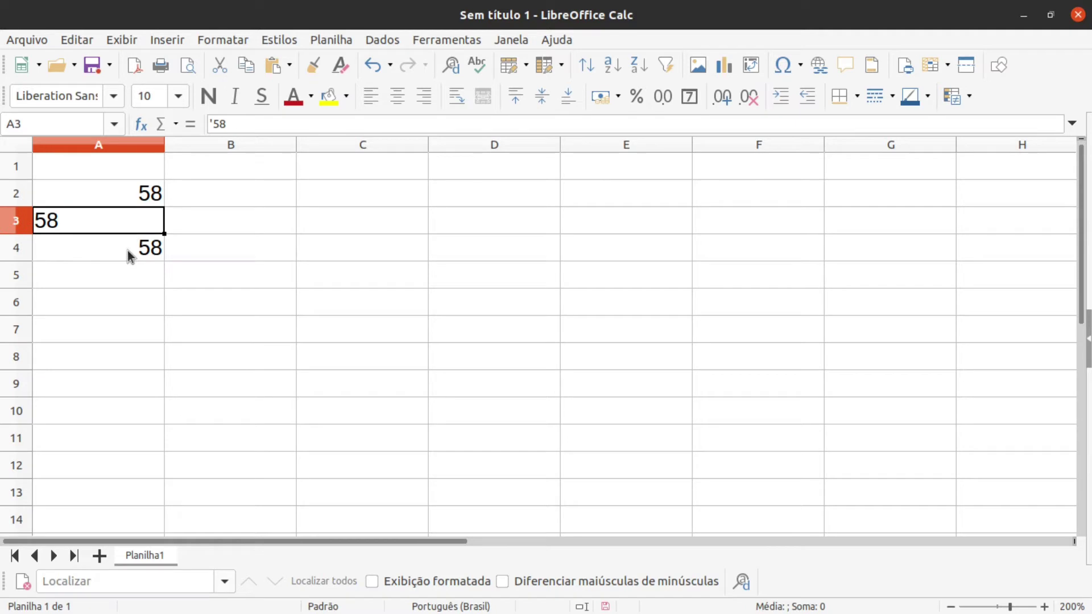
Step: Left-align the contents of cells A2 to A4
left_click(91, 257)
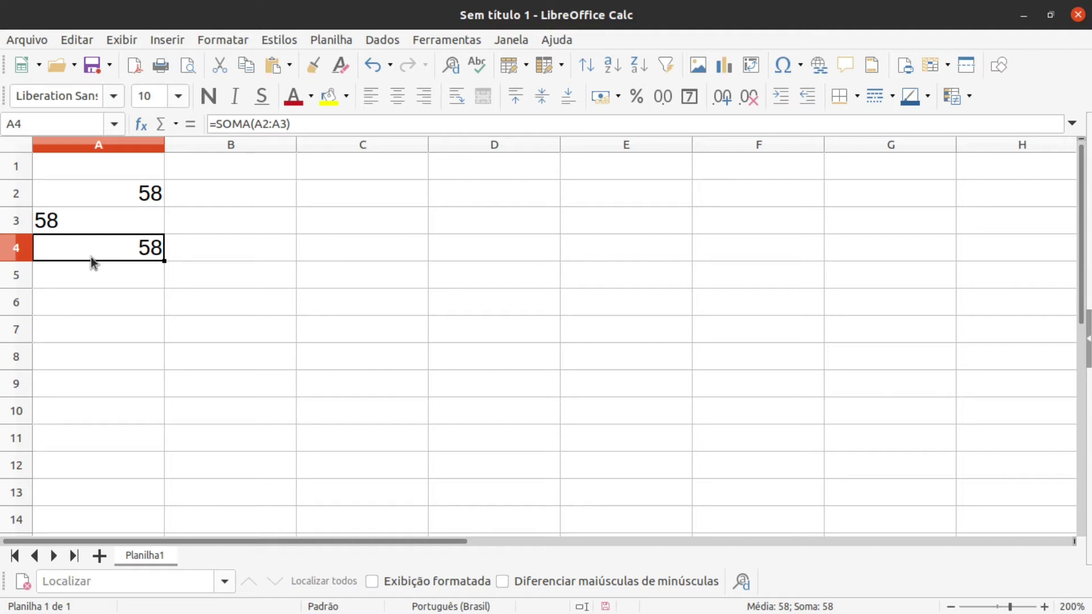
left_click(127, 301)
left_click(121, 193)
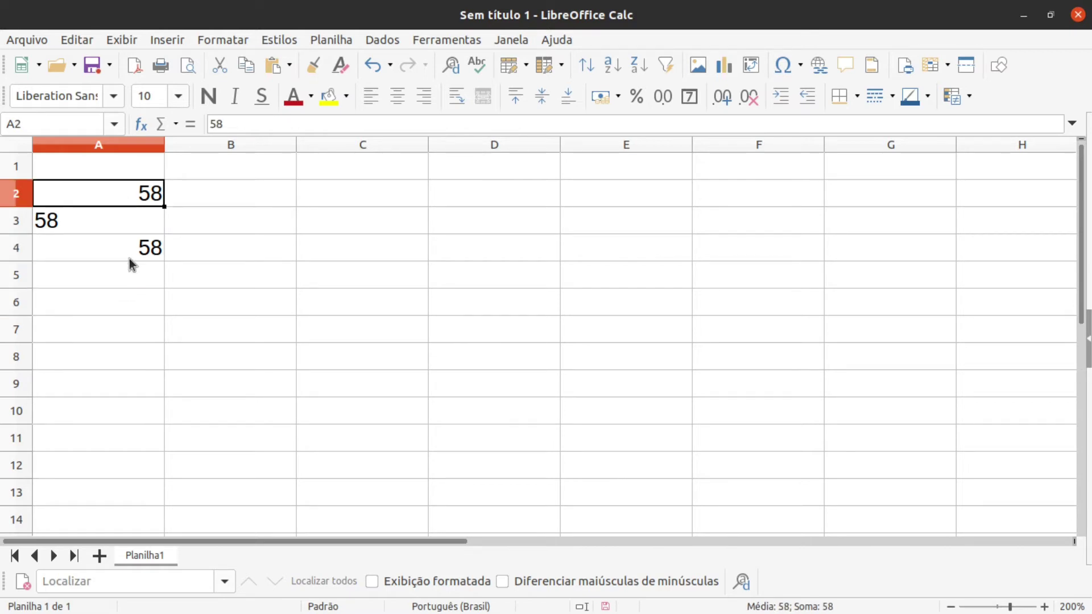
left_click_drag(140, 190, 139, 243)
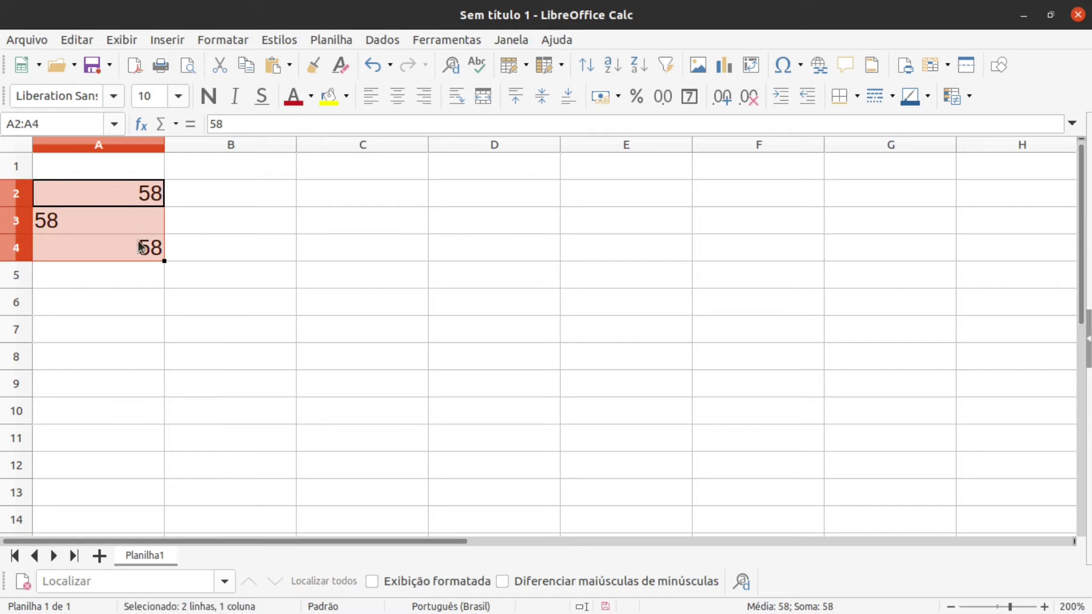
left_click(371, 94)
left_click(253, 267)
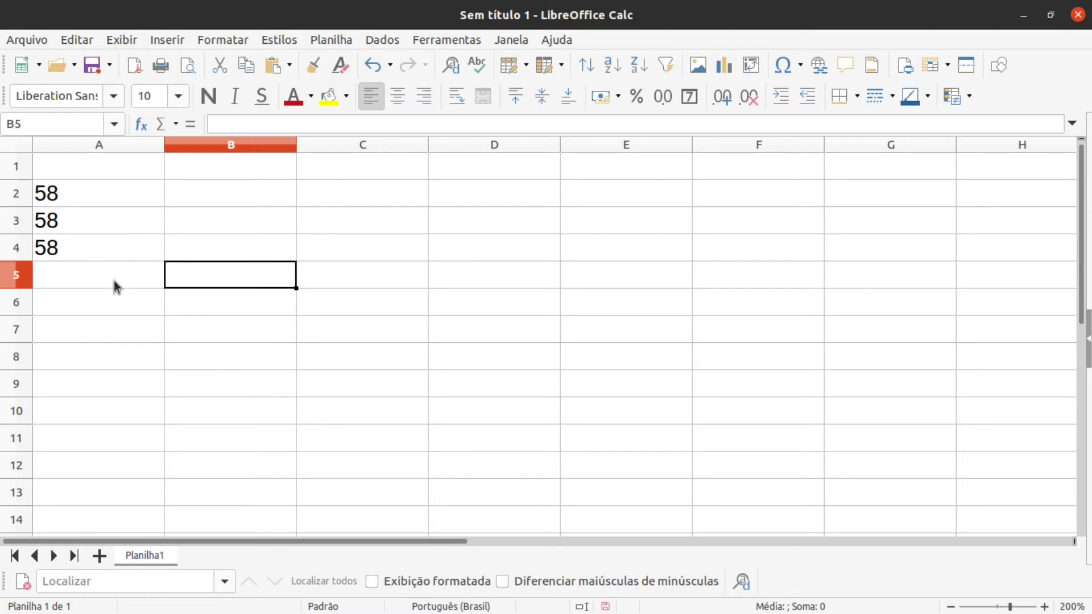
Step: Turn on value highlighting and enter the numbers 98 in cell A5 and 87 in cell A6
left_click(115, 42)
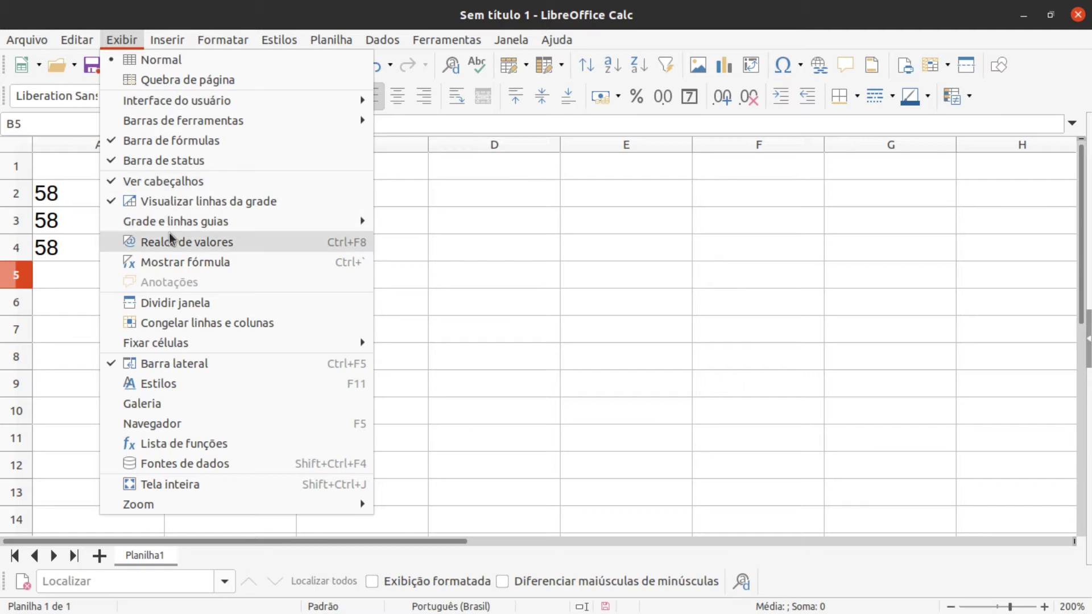
left_click(236, 241)
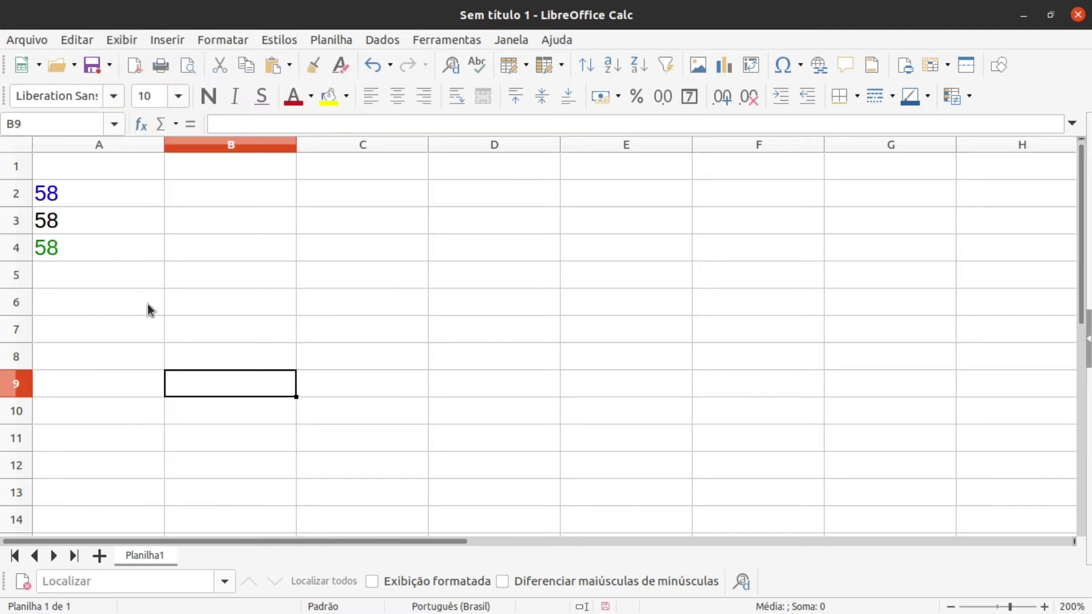
left_click(96, 279)
type("98")
key("Return")
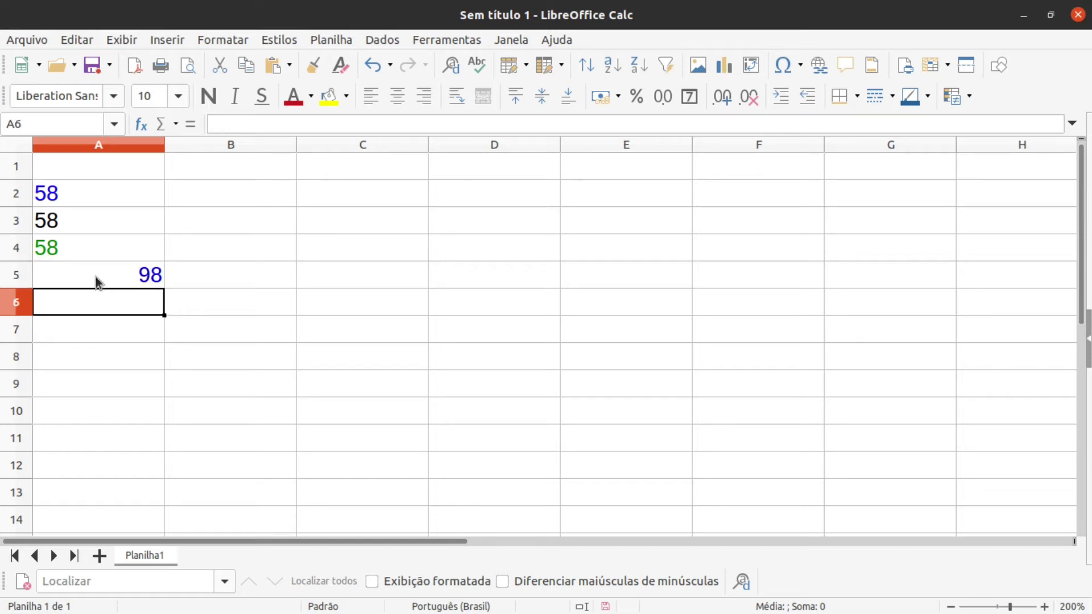
type("87")
key("Return")
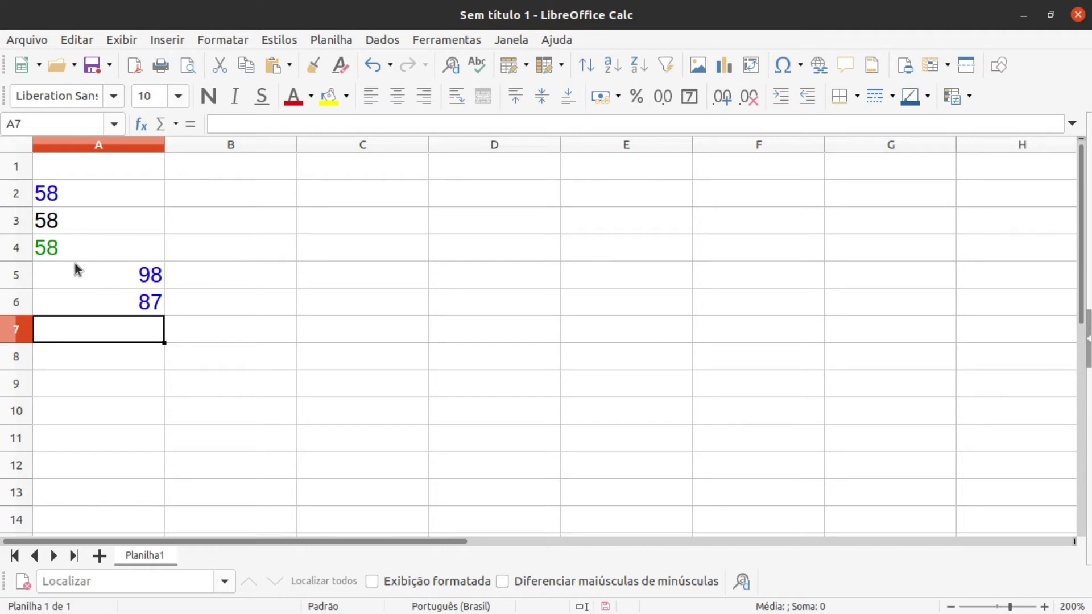
Step: Remove the leading apostrophe from the 58 in cell A3 so that it is stored as a number
left_click(73, 226)
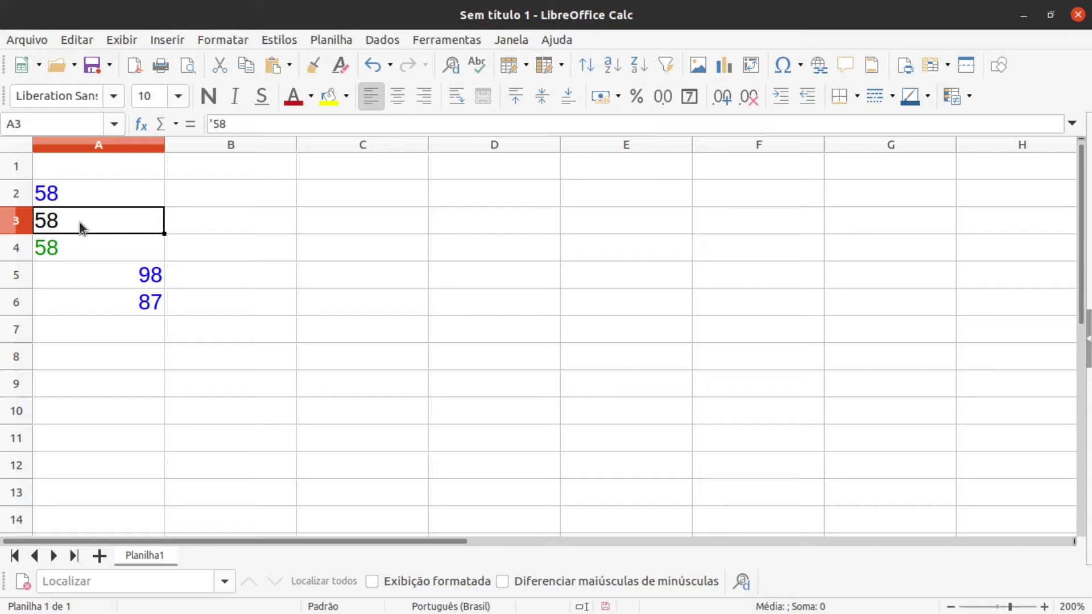
double_click(79, 223)
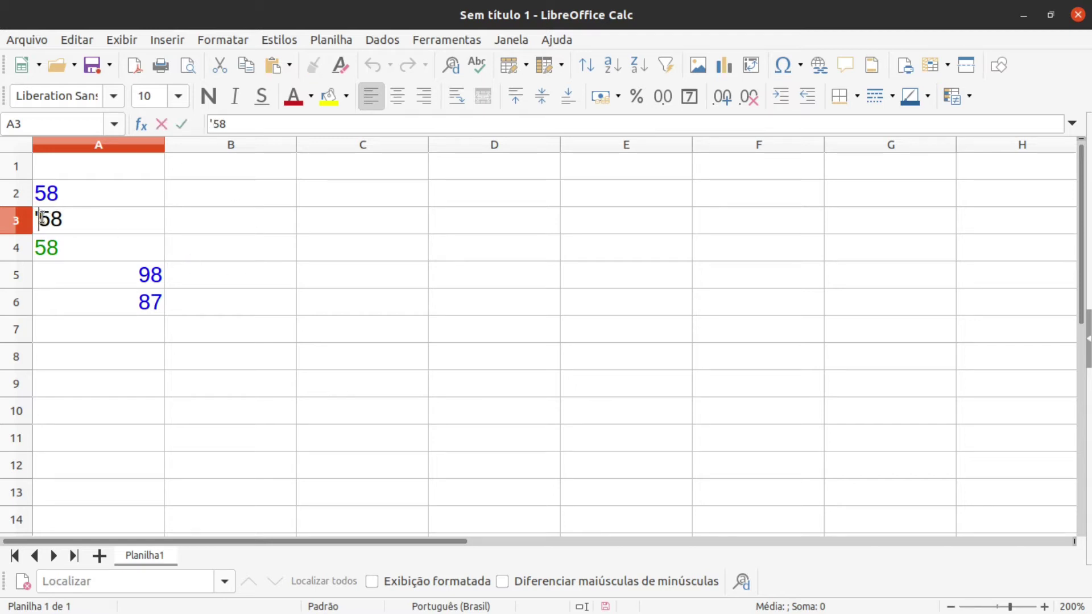
key("Return")
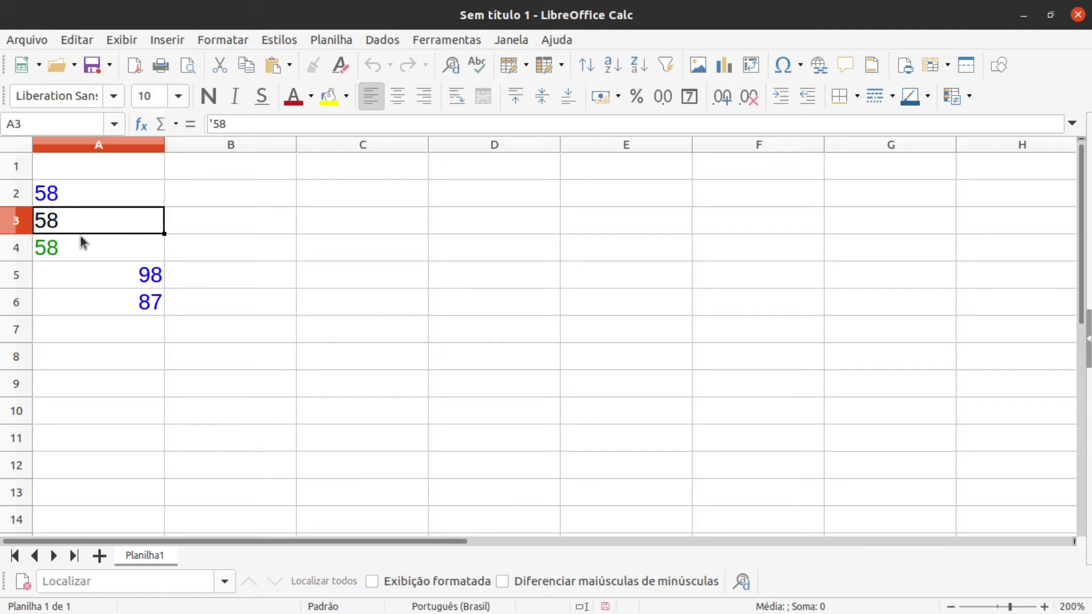
left_click(81, 294)
left_click(77, 227)
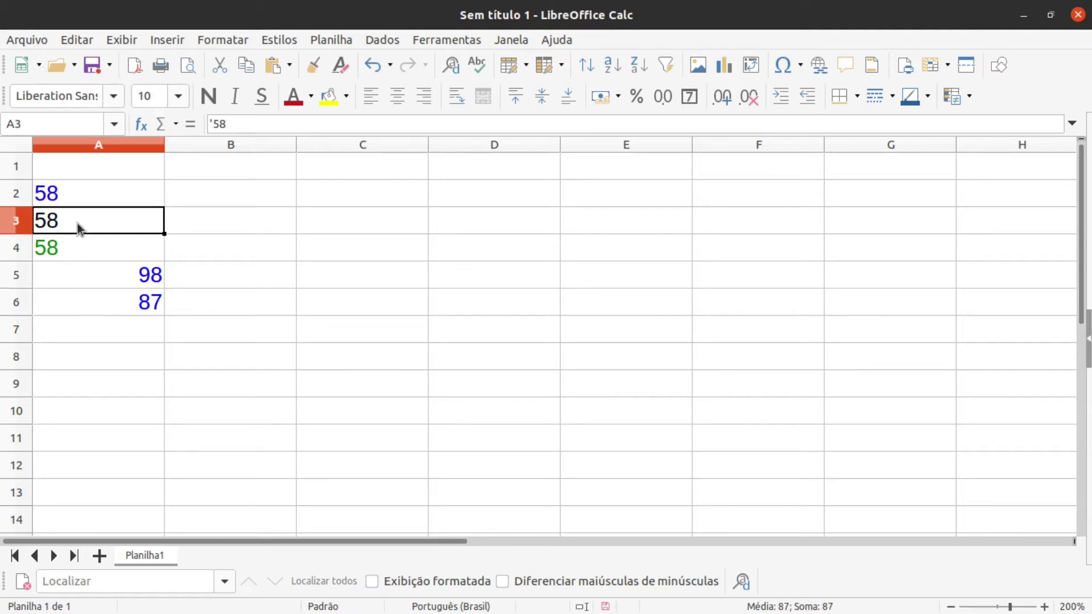
left_click(211, 124)
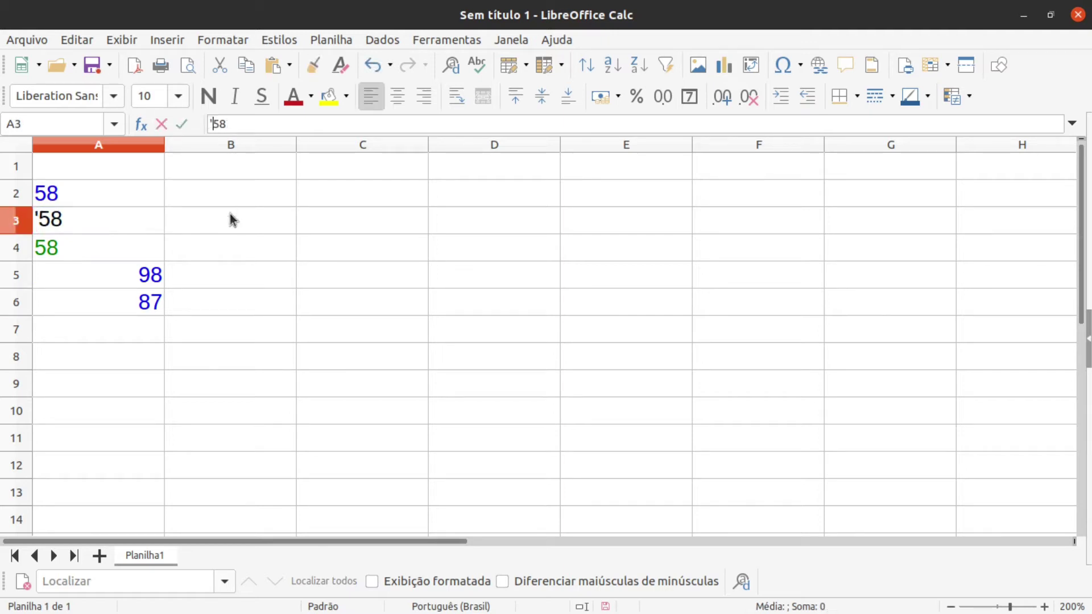
key("Delete")
key("Return")
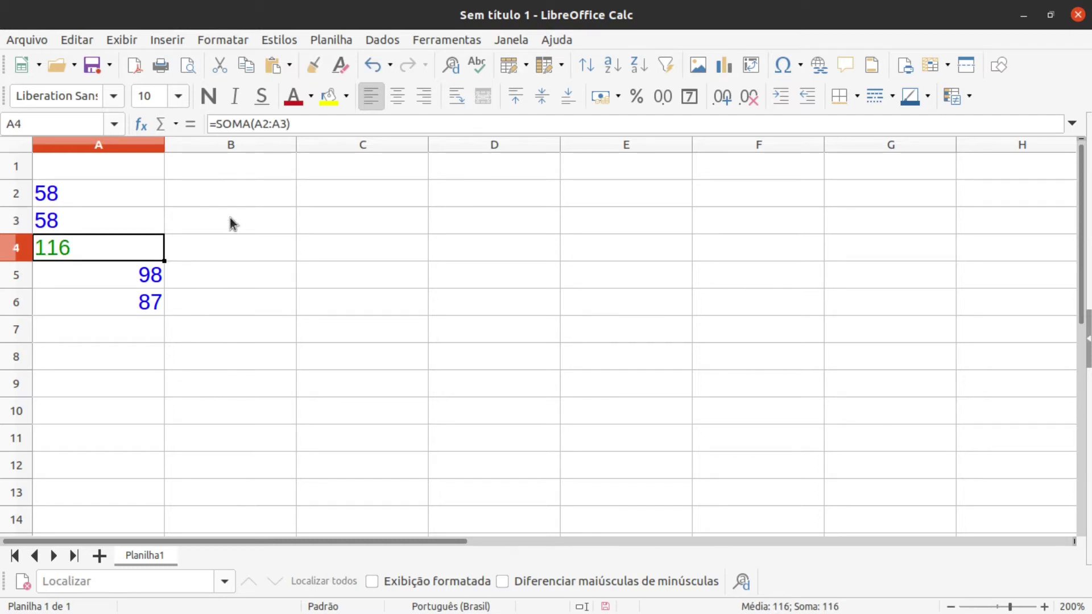
Step: Check the sum formula in cell A4 and review the value highlighting setting without changing it
left_click(143, 331)
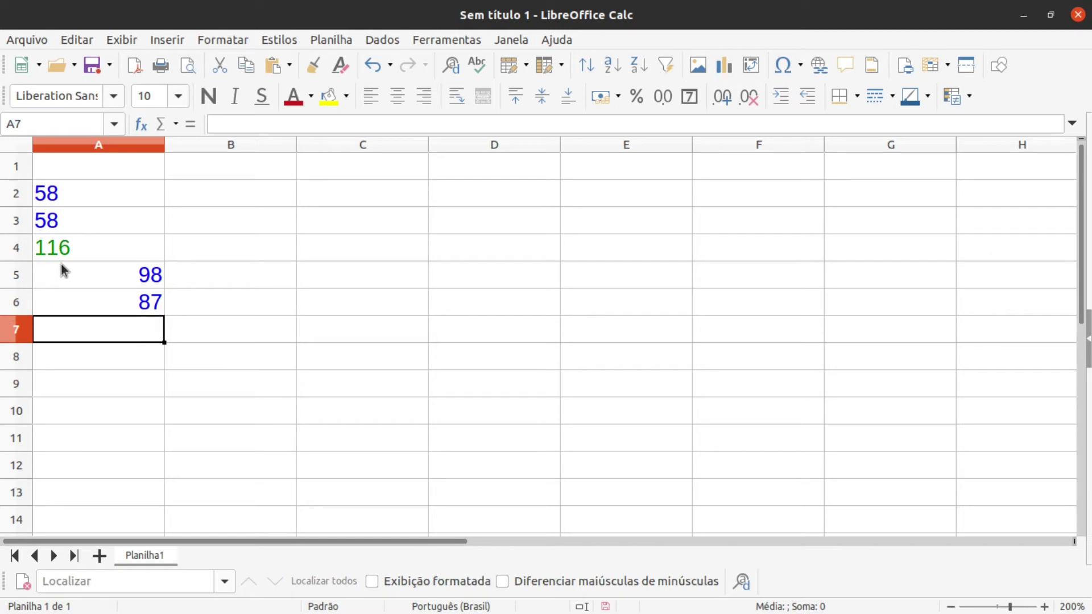
left_click(57, 258)
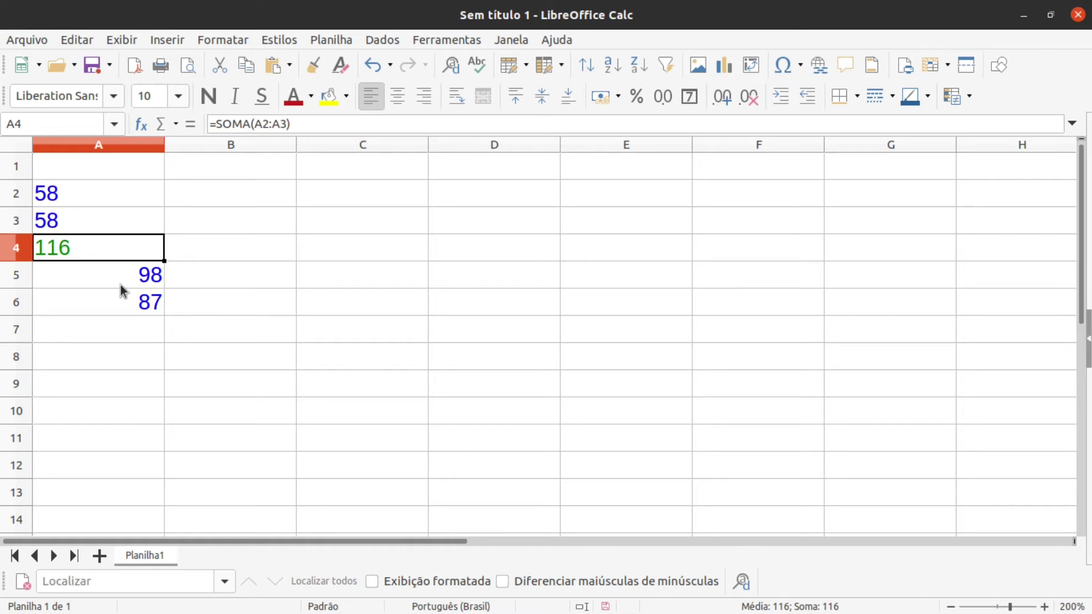
left_click(72, 39)
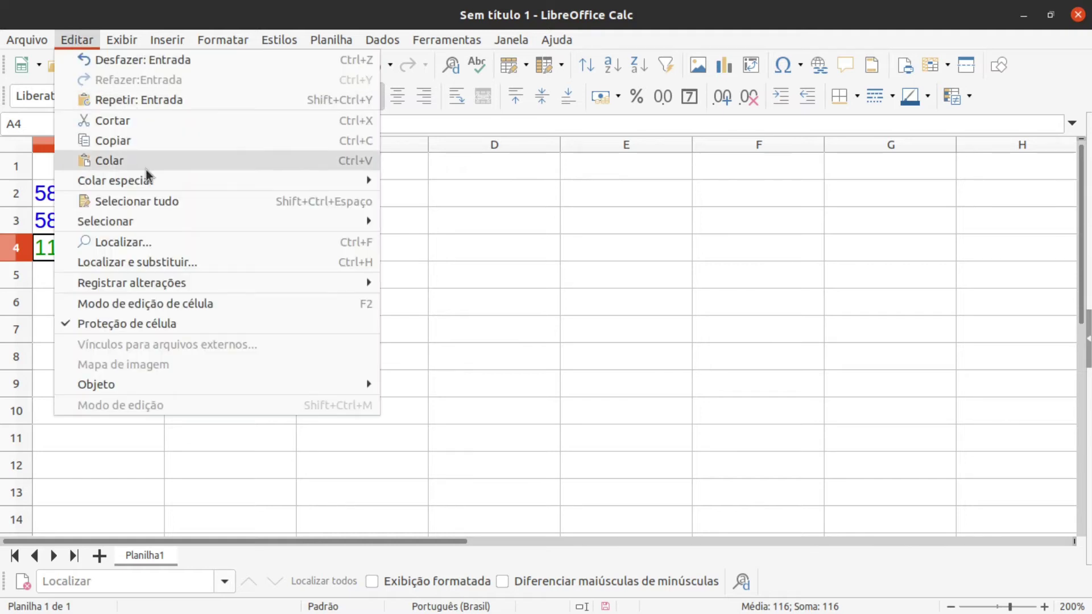
left_click(118, 40)
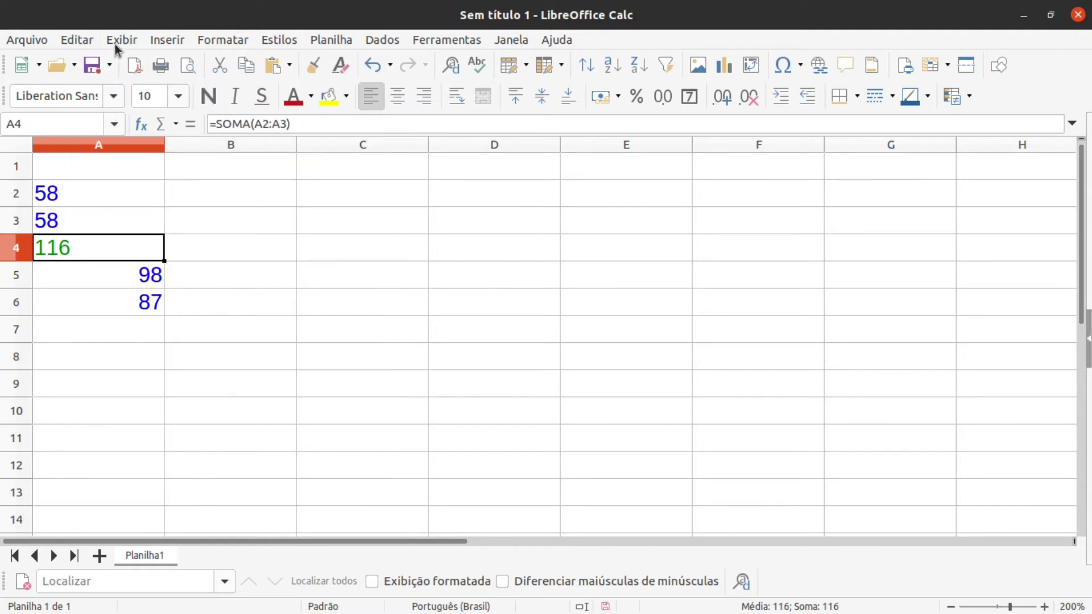
left_click(115, 44)
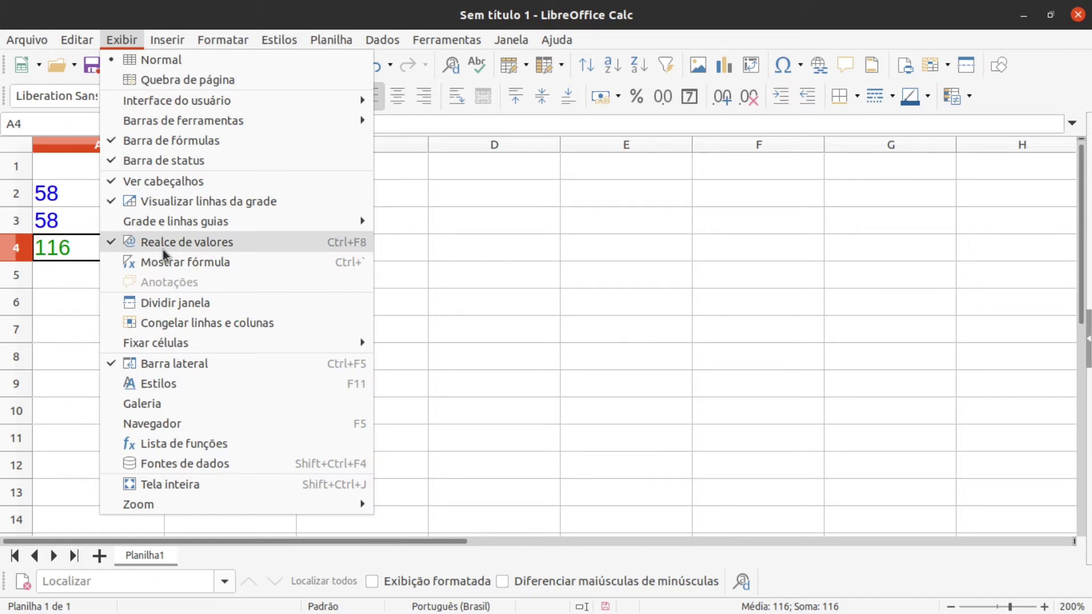
left_click(284, 275)
left_click_drag(76, 189, 104, 295)
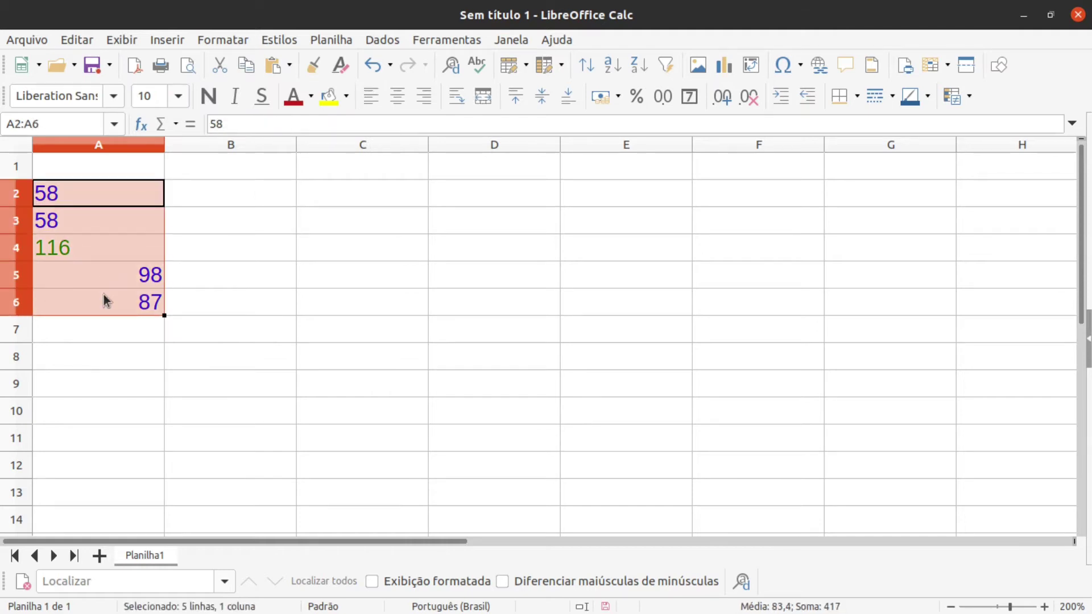
key("BackSpace")
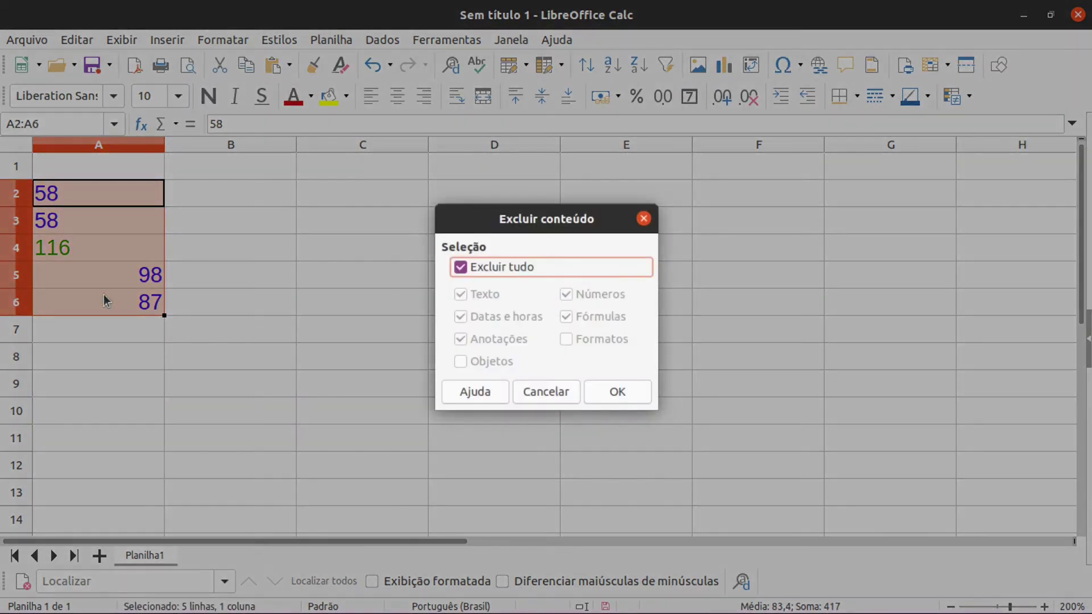
key("Escape")
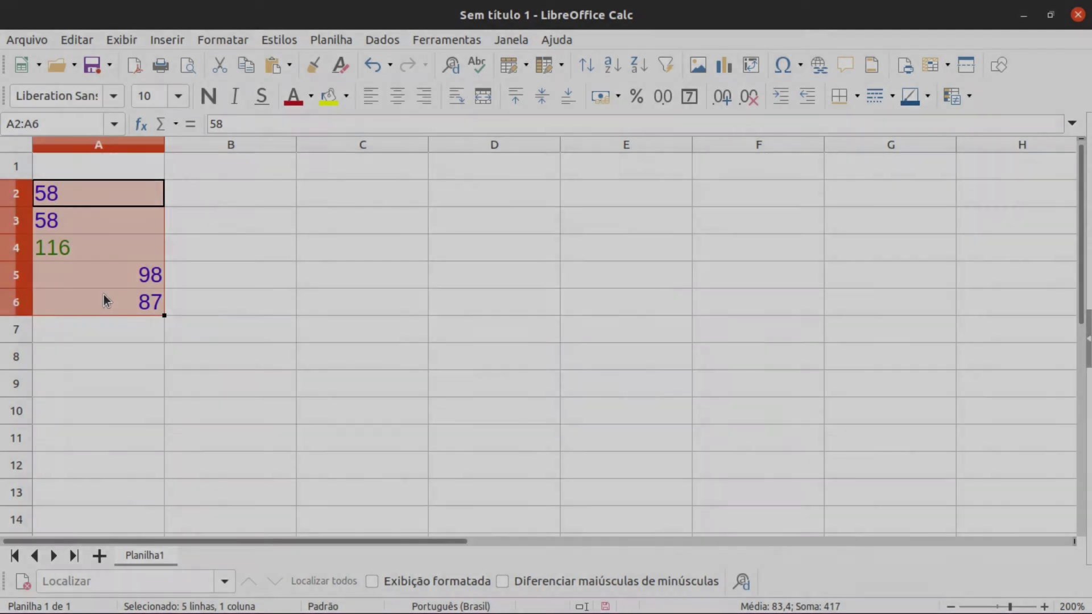
left_click(198, 320)
Step: Clear the contents of cells A2 to A6 directly and undo the deletion
left_click_drag(108, 193, 114, 293)
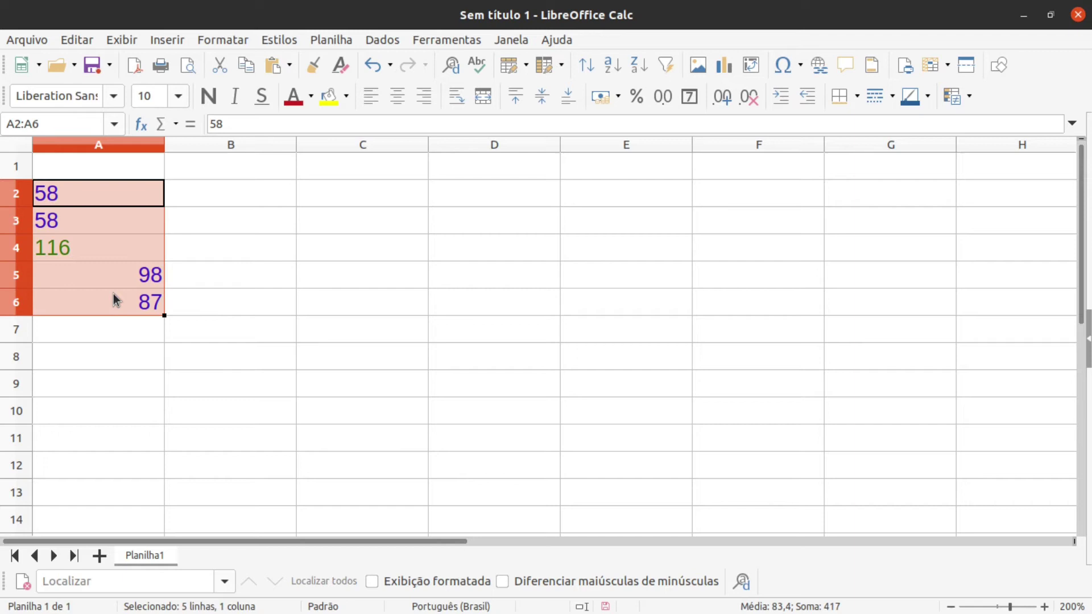
key("Delete")
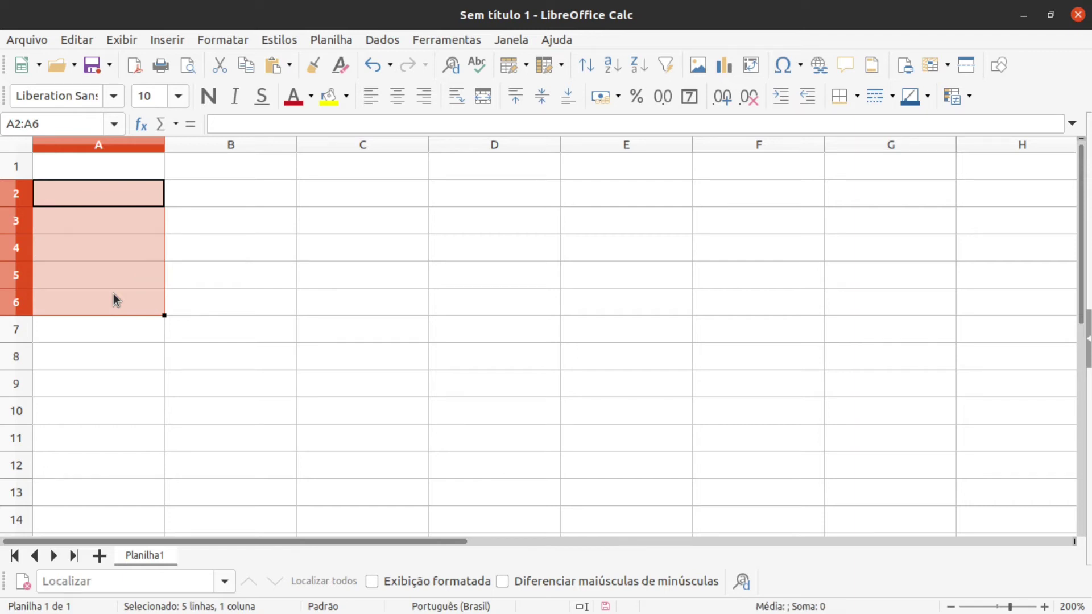
key("ctrl+z")
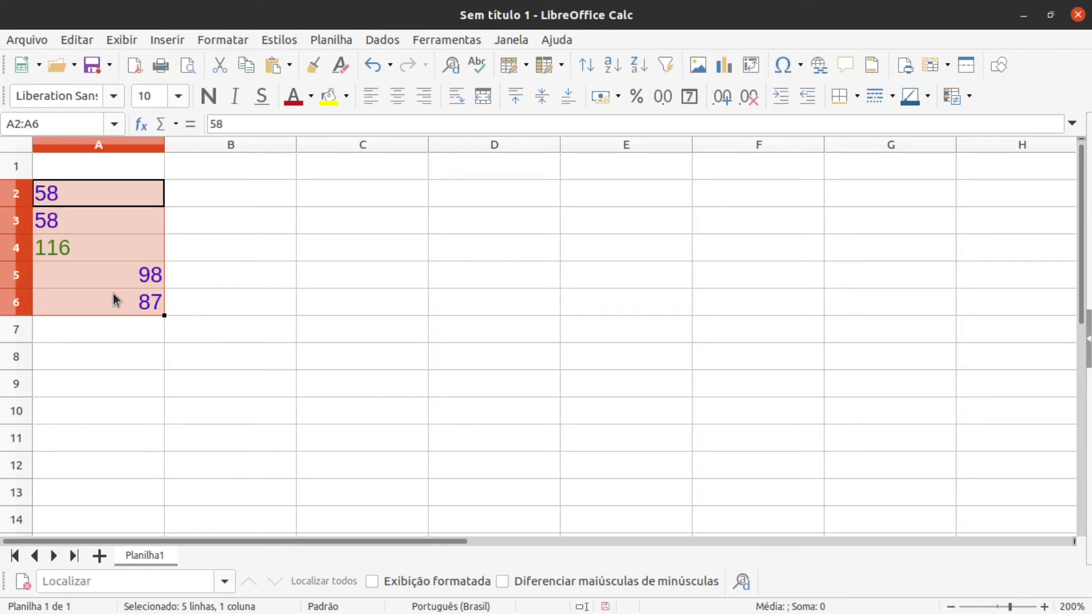
Step: Examine the individual content types offered for selective deletion in cells A2 to A6, without deleting anything
key("BackSpace")
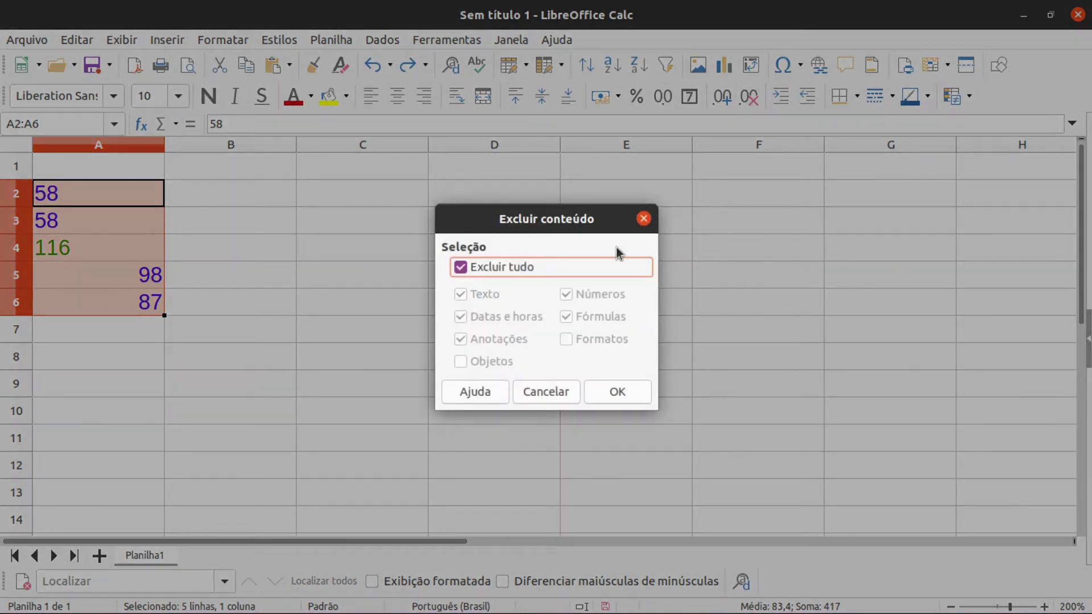
left_click(534, 268)
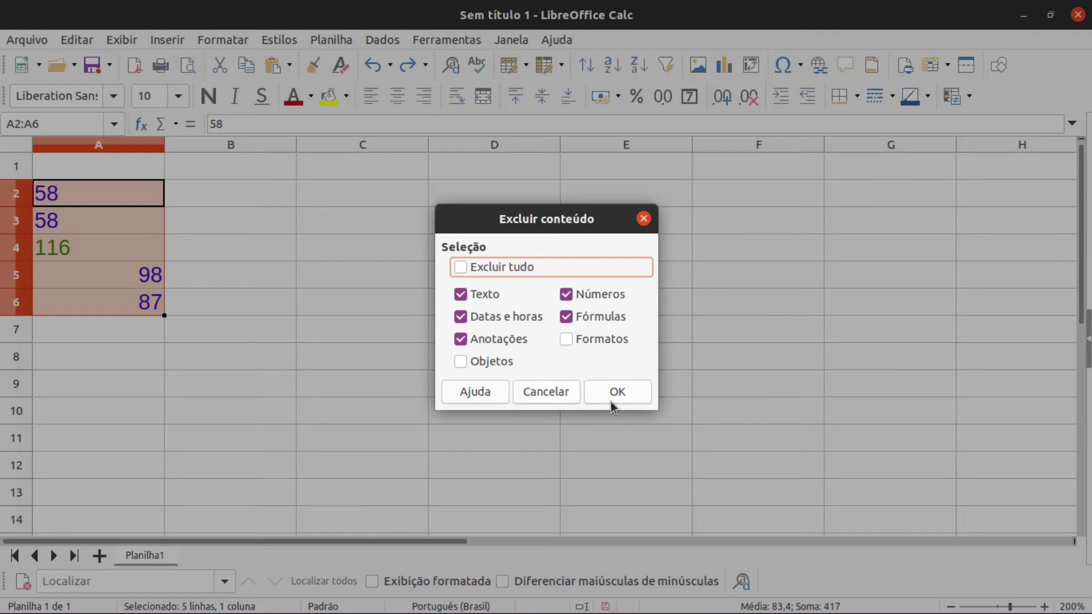
left_click(541, 391)
left_click(174, 356)
Step: Enter a person's first name as text in cell A7, with only the initial letter capitalized
left_click(107, 324)
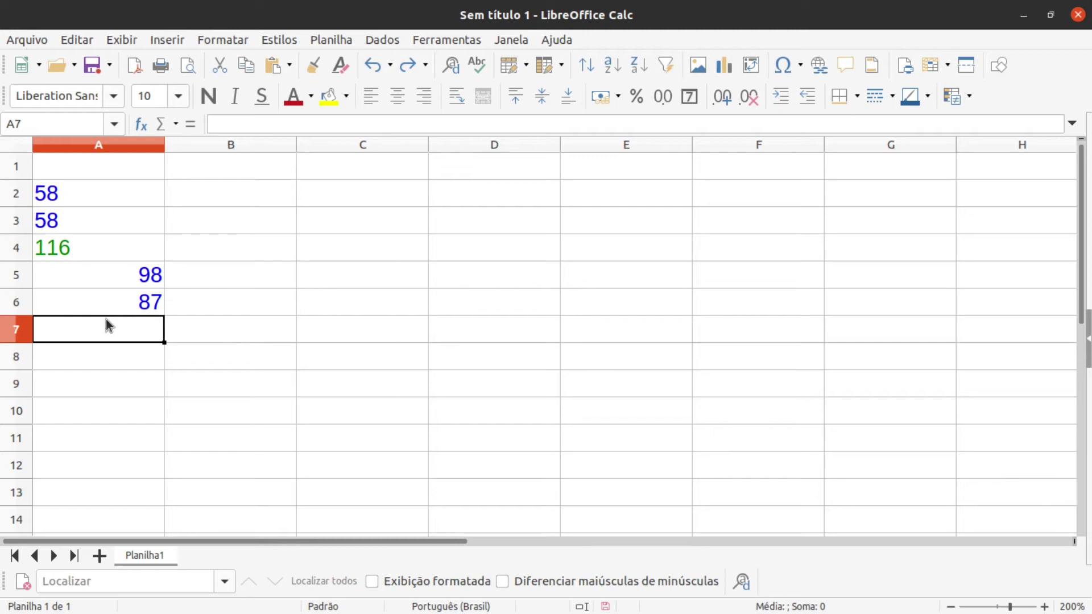
type("mARIA")
key("BackSpace")
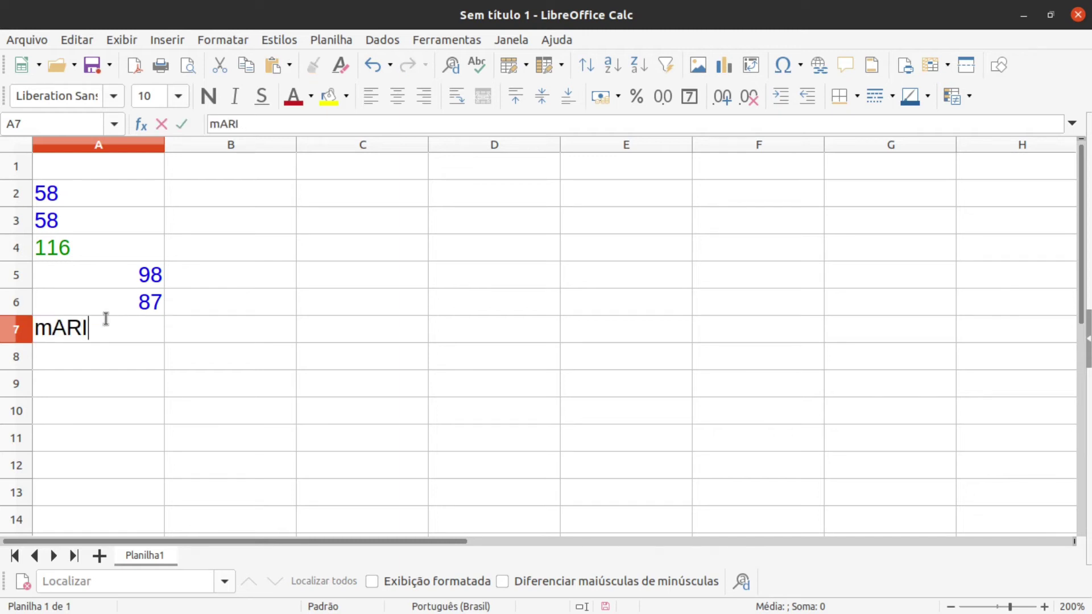
key("BackSpace")
key("BackSpace")
key("BackSpace")
key("BackSpace")
type("Maria")
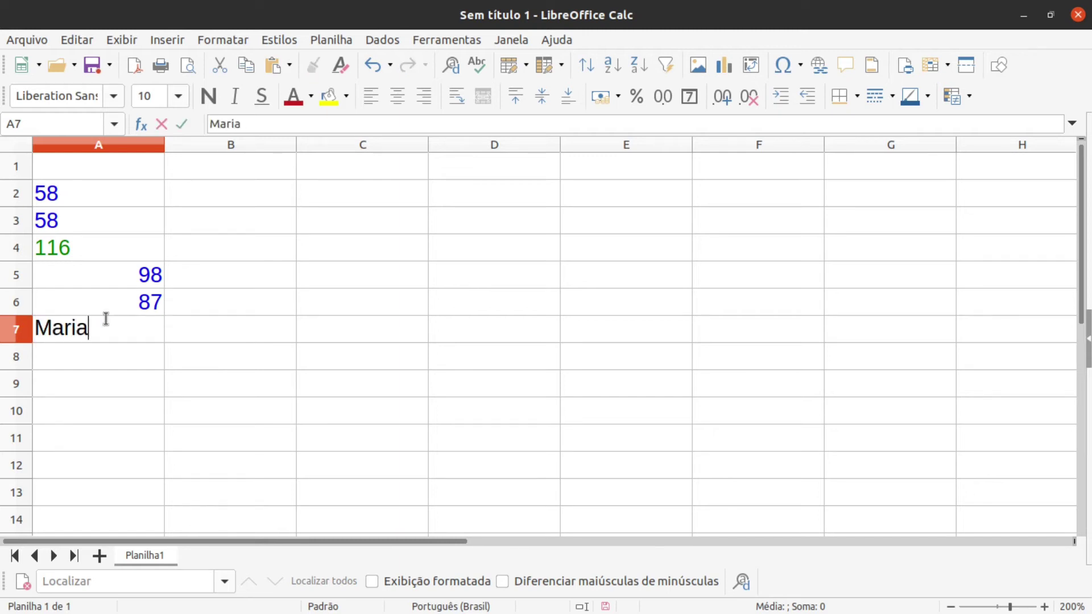
left_click(180, 339)
Step: Delete only text content from cells A2 to A7, excluding numbers, formulas, dates and times, and annotations from the deletion
left_click_drag(141, 336, 128, 194)
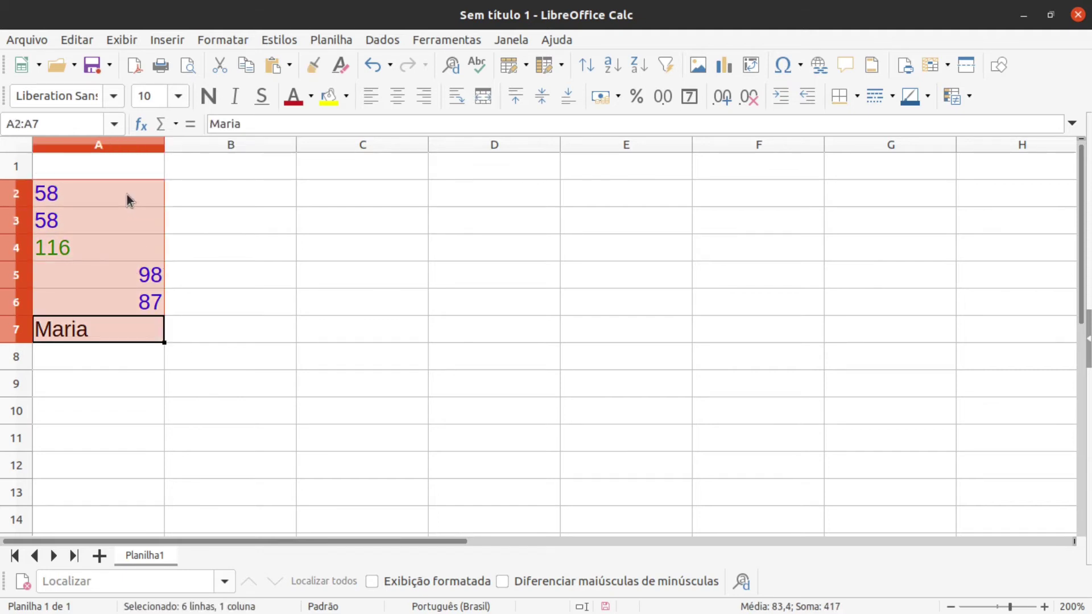
key("BackSpace")
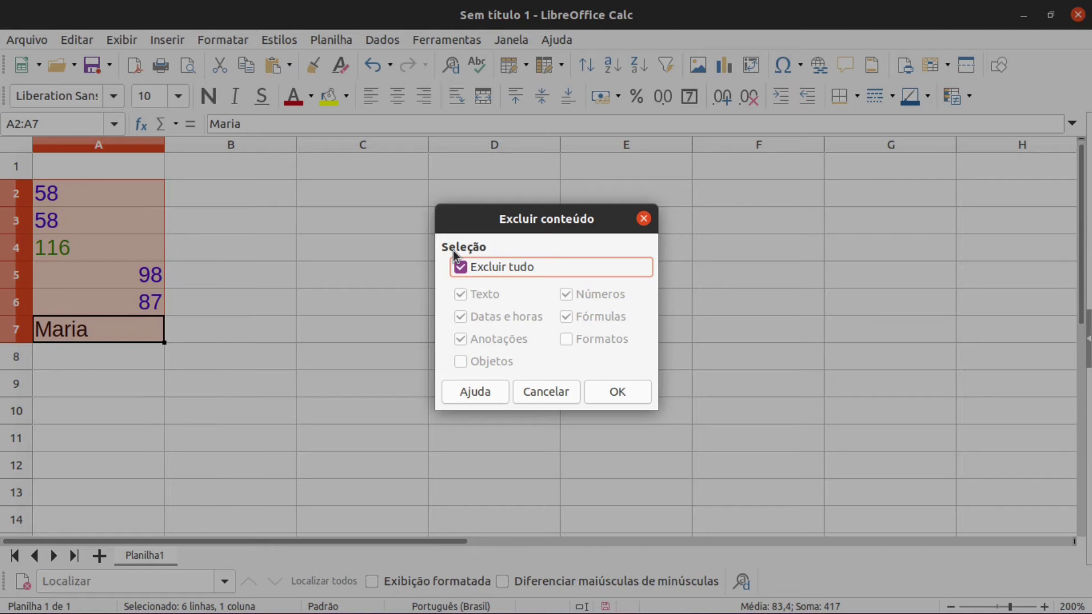
left_click(481, 265)
left_click(474, 318)
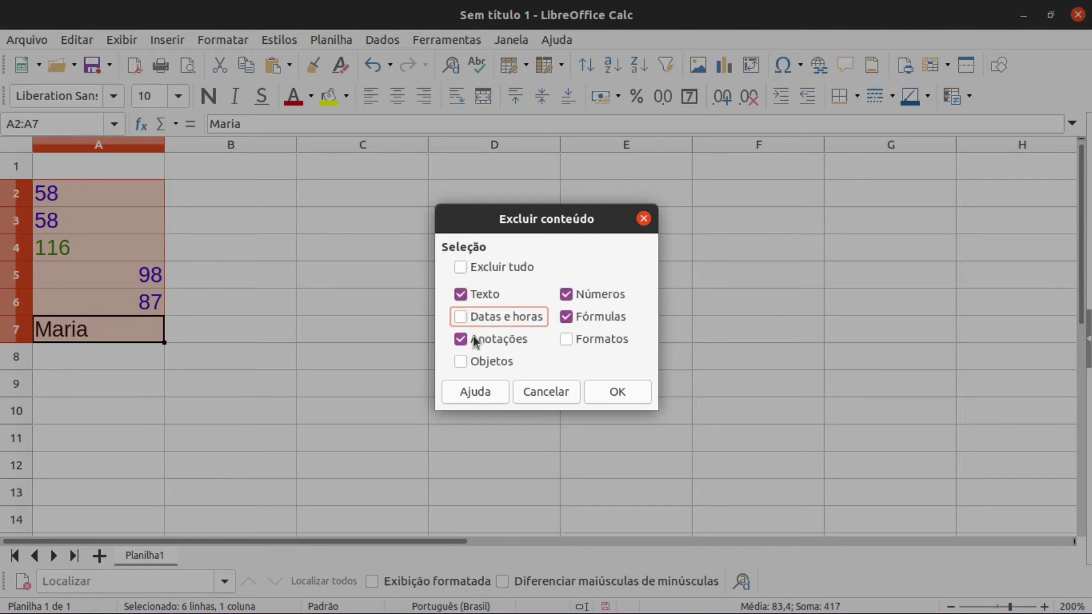
left_click(473, 337)
left_click(579, 316)
left_click(577, 295)
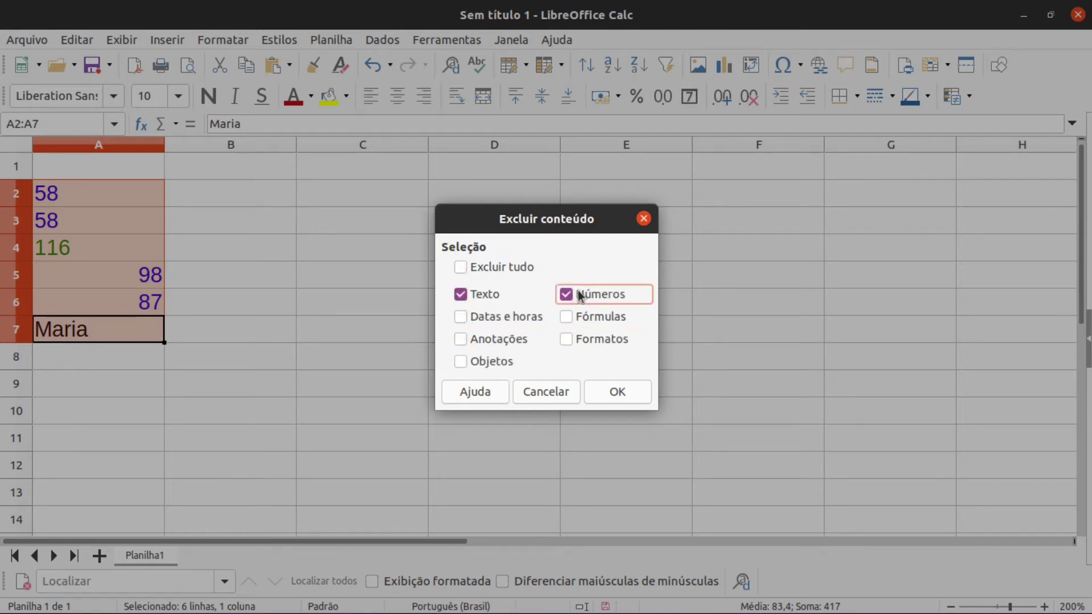
left_click(618, 391)
left_click(246, 387)
left_click(117, 319)
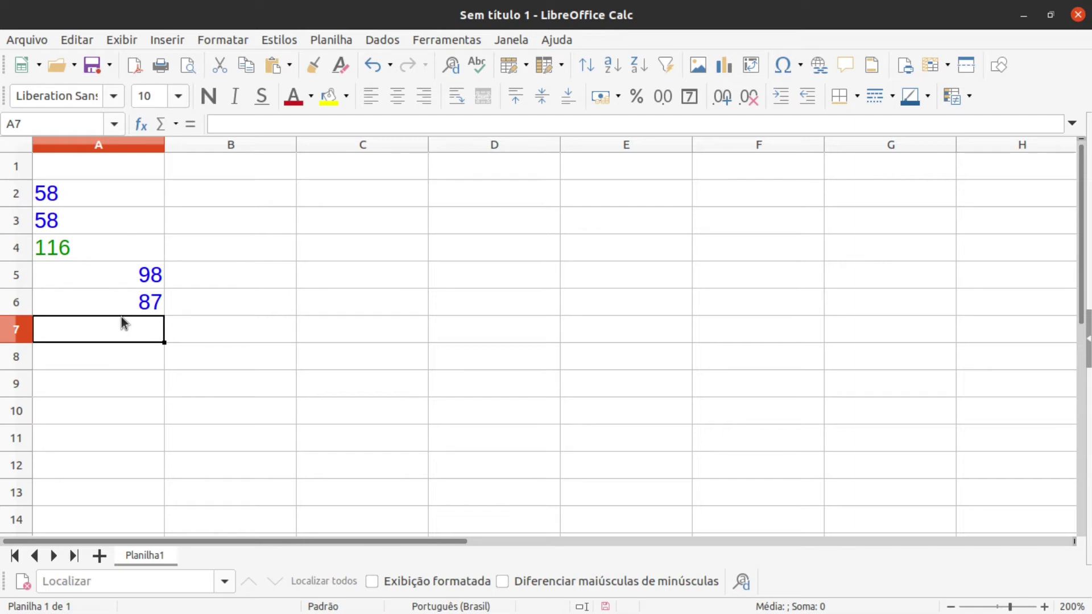
Step: Delete only the formulas from cells A2 to A6, excluding text and numbers from the deletion
left_click_drag(94, 195, 103, 304)
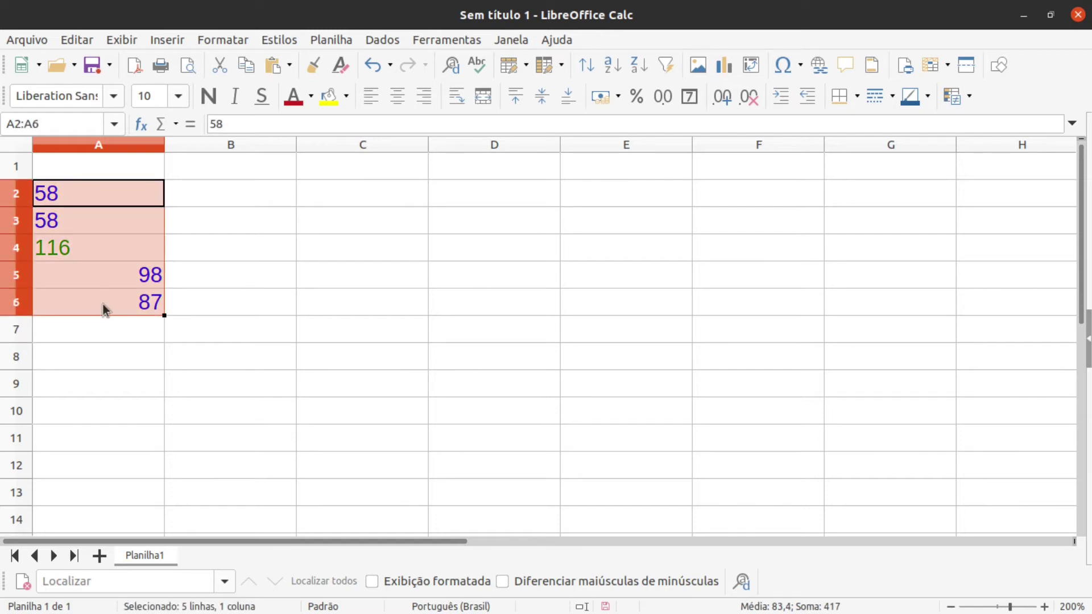
key("BackSpace")
left_click(465, 294)
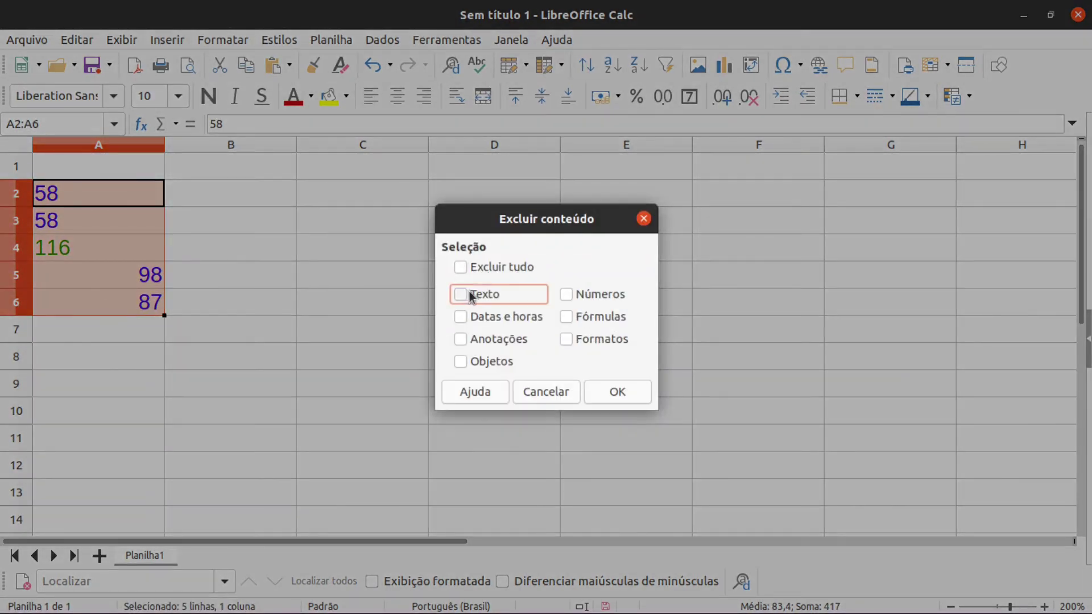
left_click(568, 300)
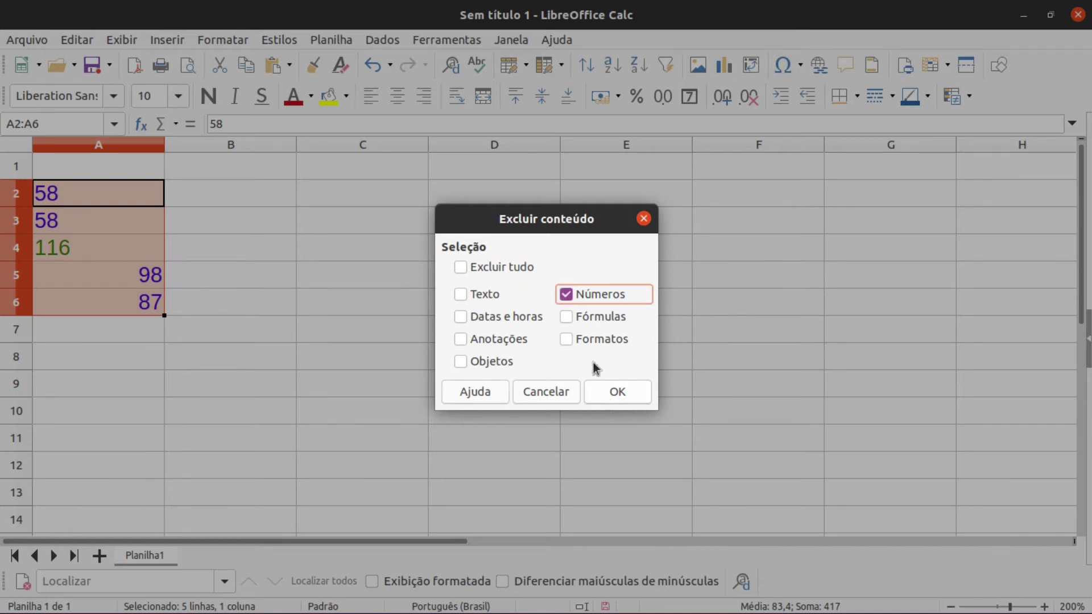
left_click(565, 296)
left_click(566, 317)
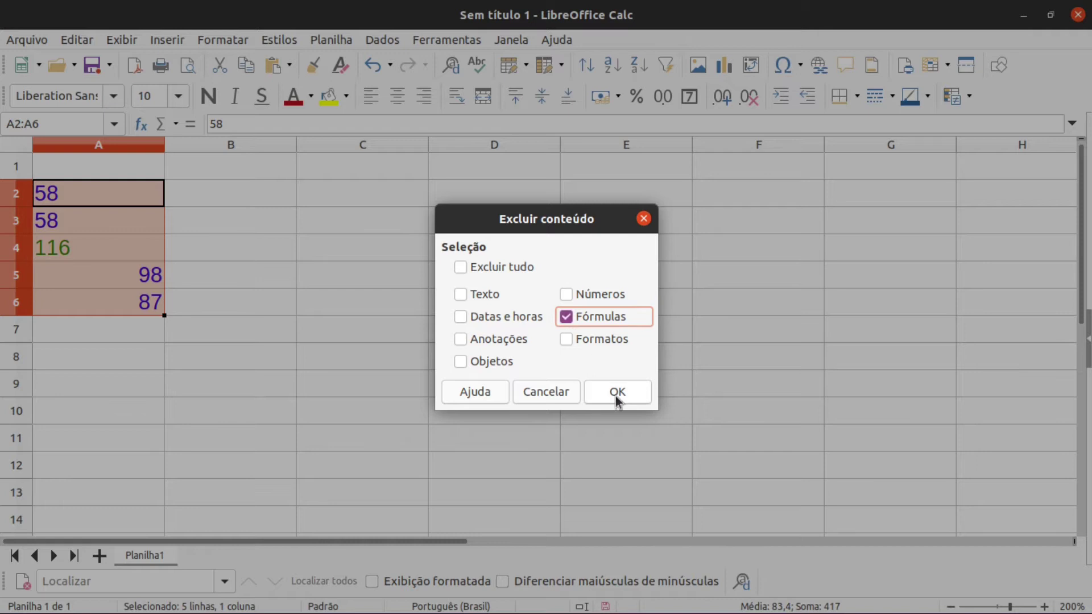
left_click(614, 392)
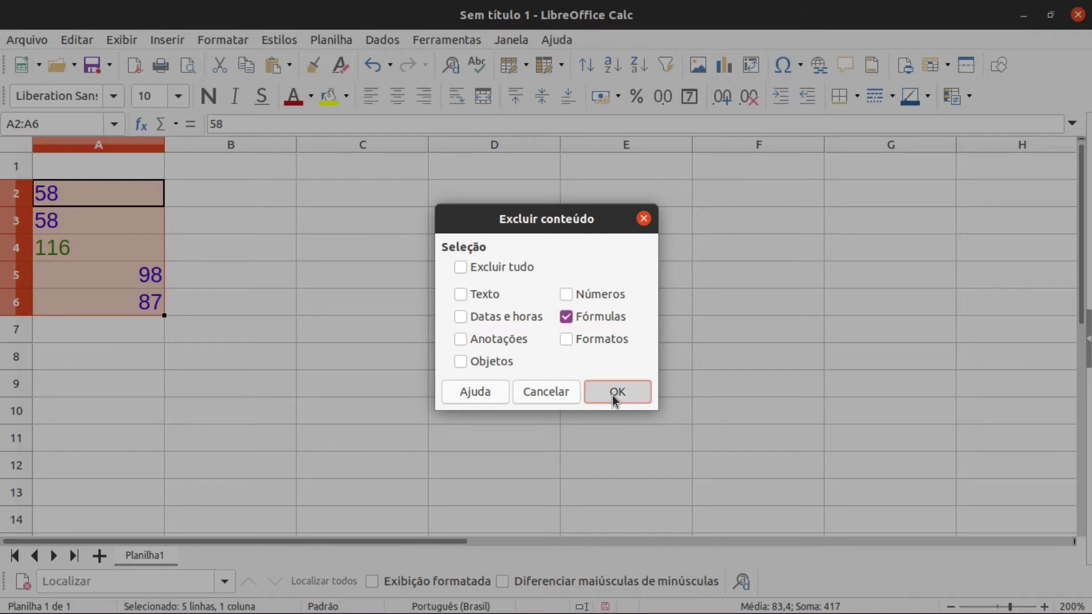
left_click(182, 373)
left_click(104, 252)
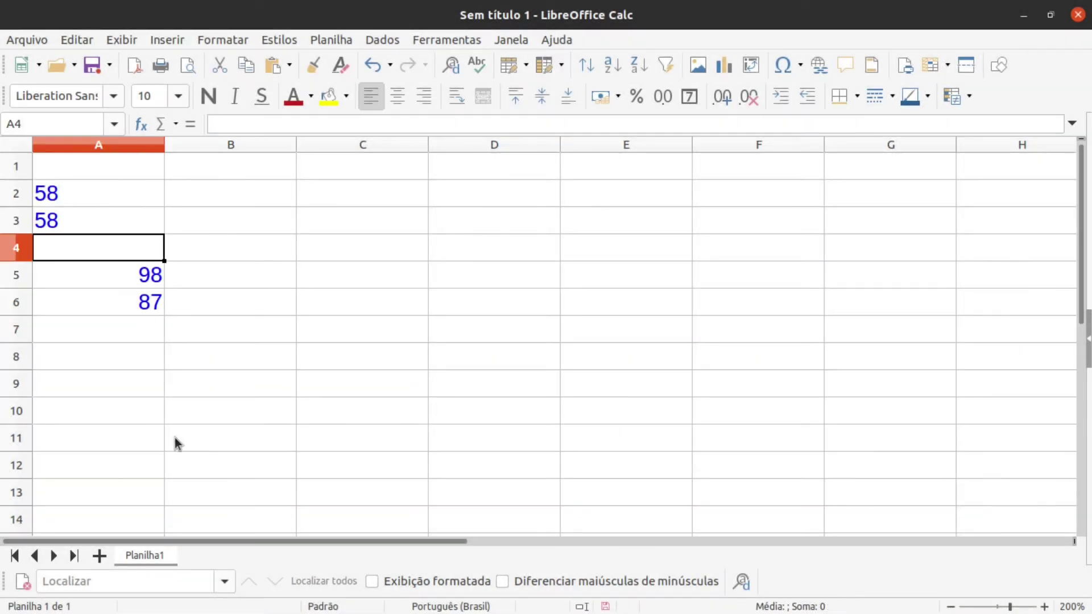
Step: Clear all remaining contents of cells A2 to A6 directly
left_click_drag(108, 192, 131, 305)
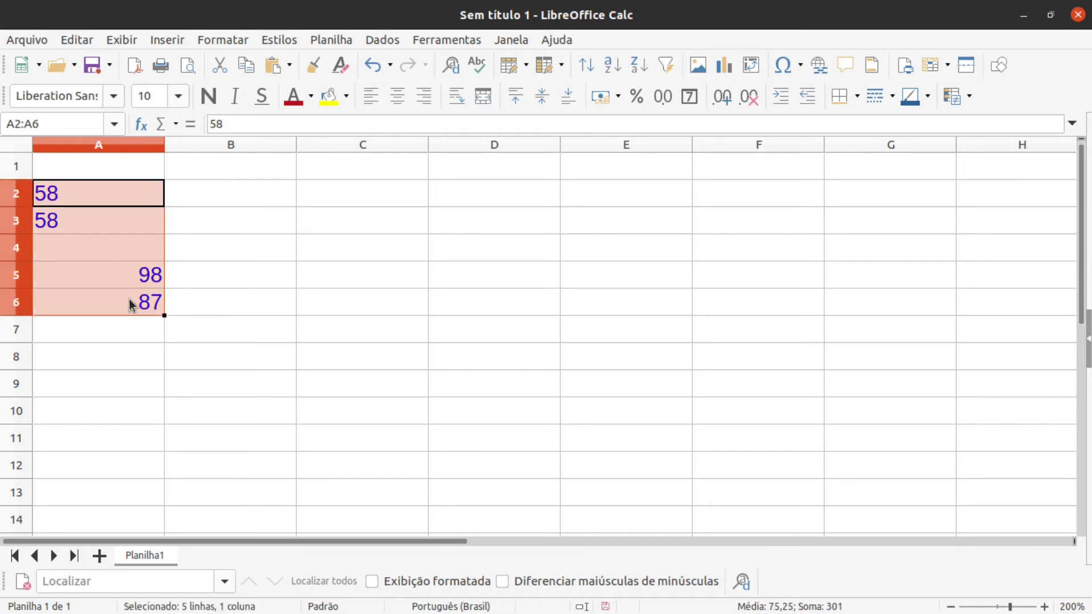
key("Delete")
left_click(200, 323)
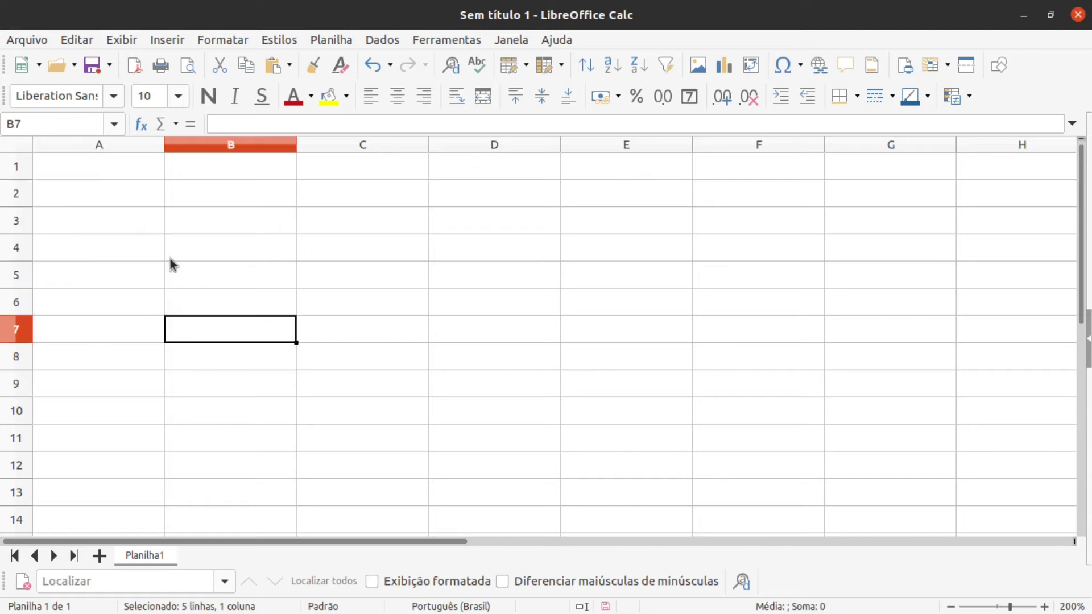
left_click(117, 202)
left_click(226, 248)
left_click(125, 201)
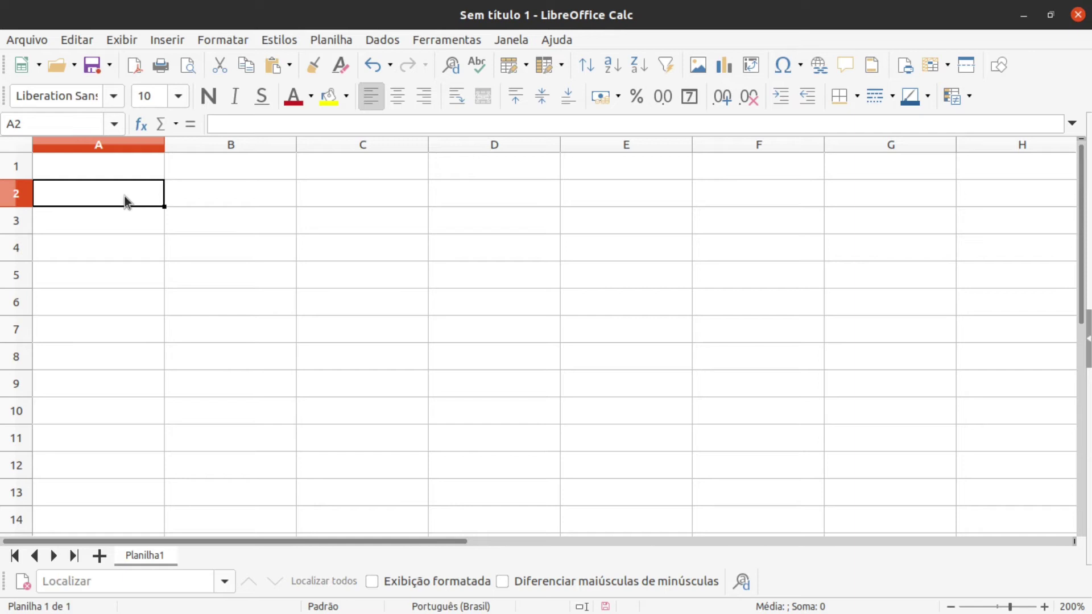
left_click(183, 213)
left_click(147, 193)
Step: Enter the heading "Aleatório" in cell A1
left_click(121, 175)
type("Alea")
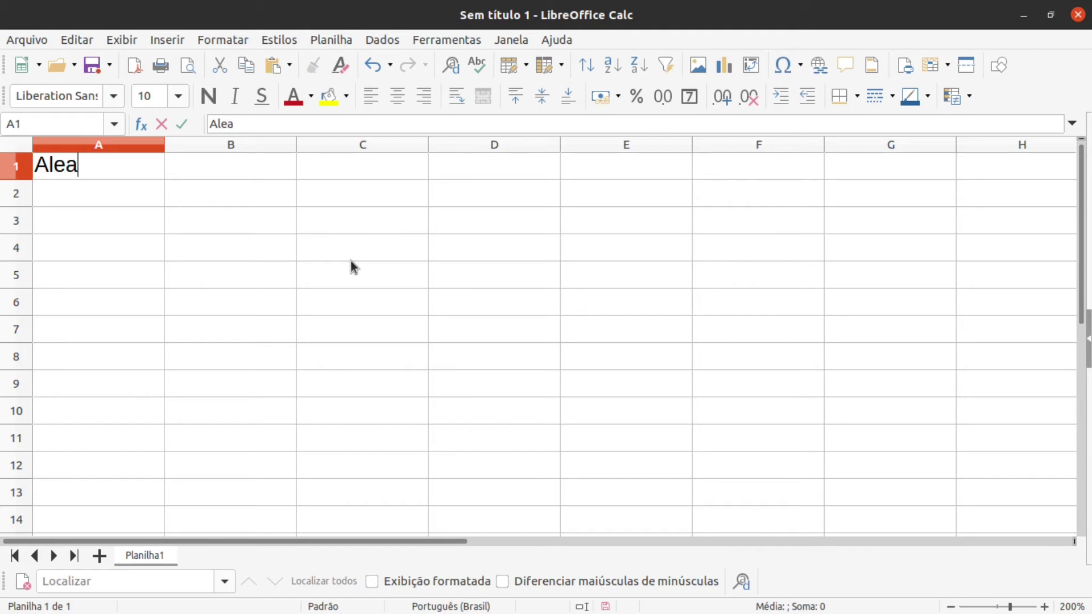
type("tório")
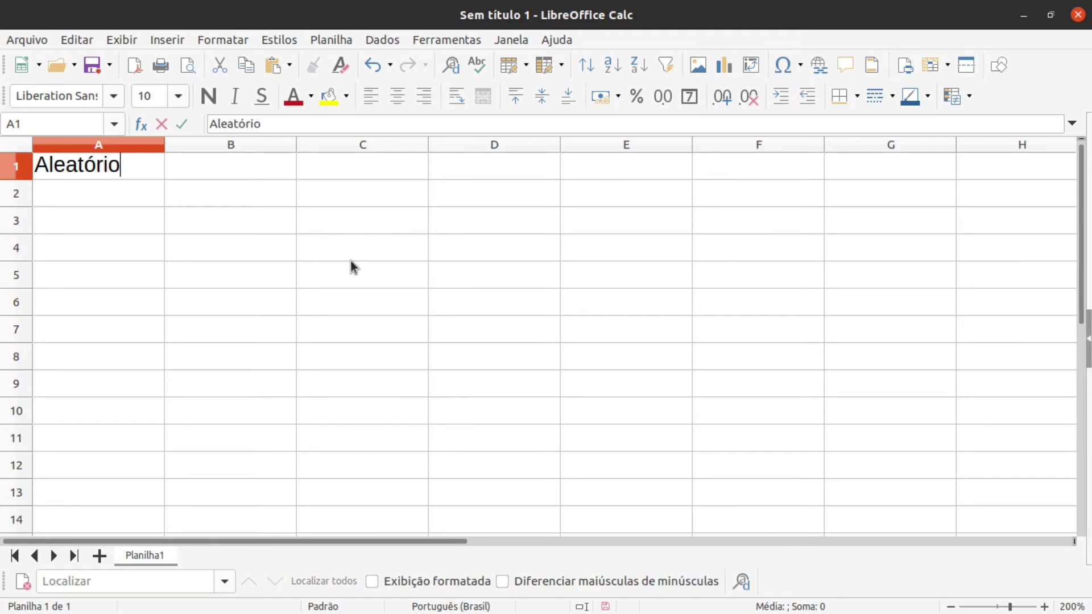
key("Return")
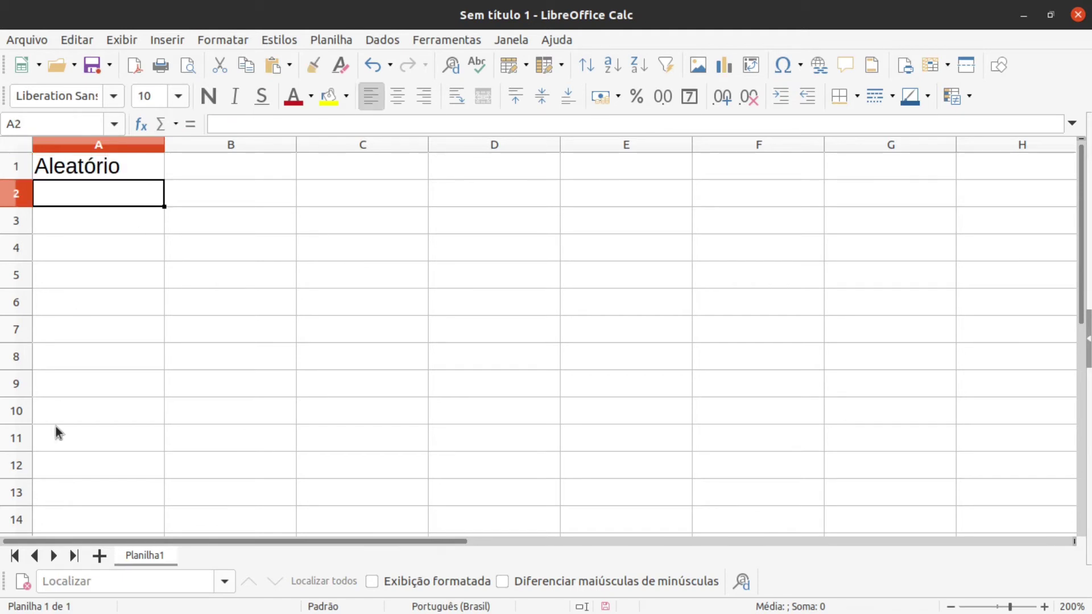
left_click(60, 444)
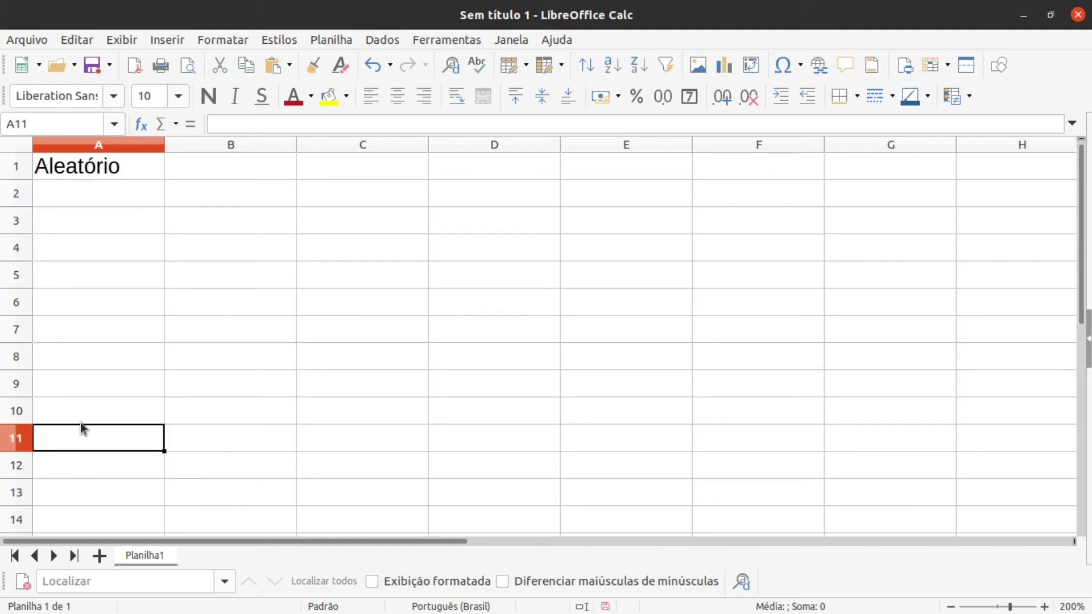
Step: Enter the random number formula =ALEATÓRIO() in cell A2, below the heading
left_click(56, 189)
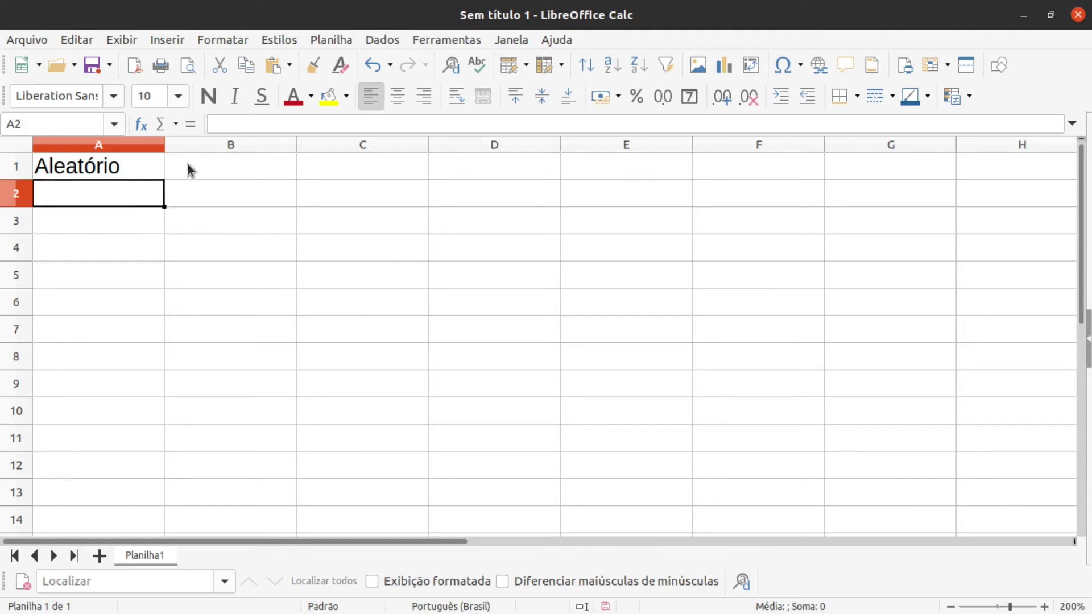
double_click(60, 194)
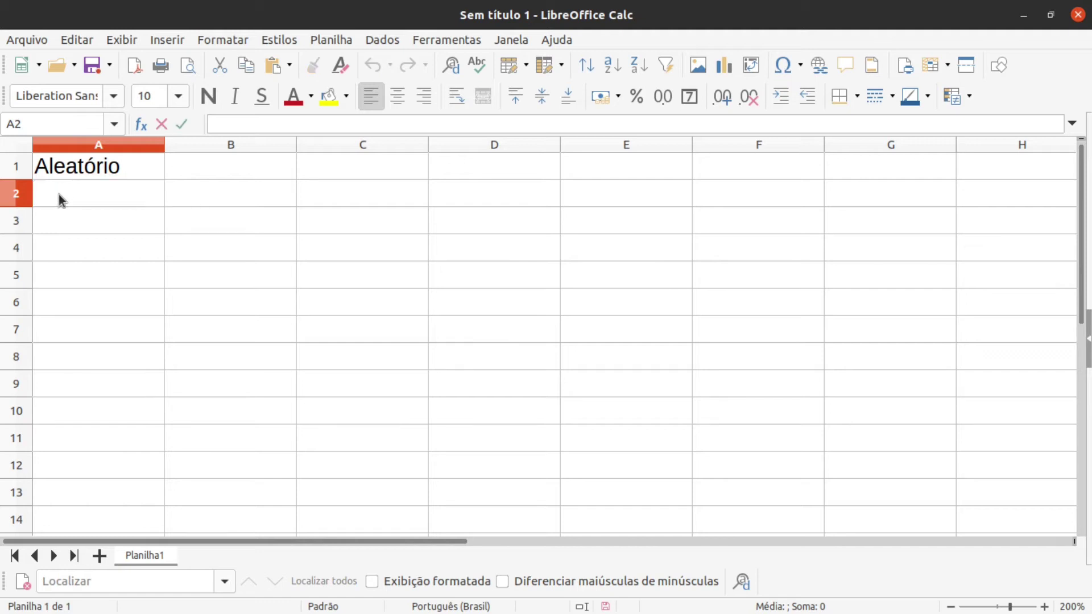
type("=AT")
key("BackSpace")
type("LEAT")
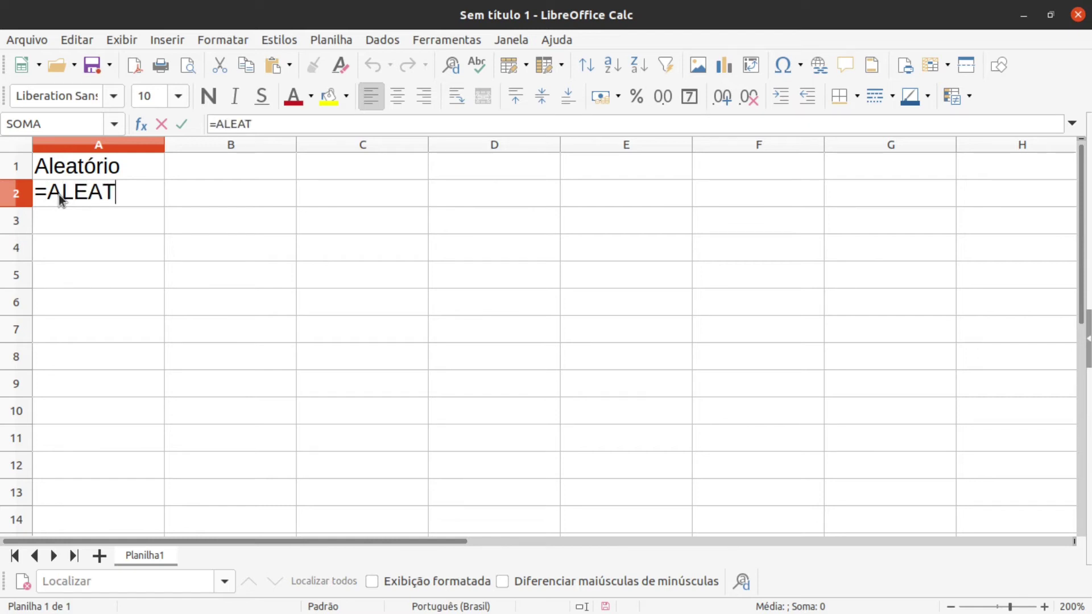
type("´ORIO")
type("()")
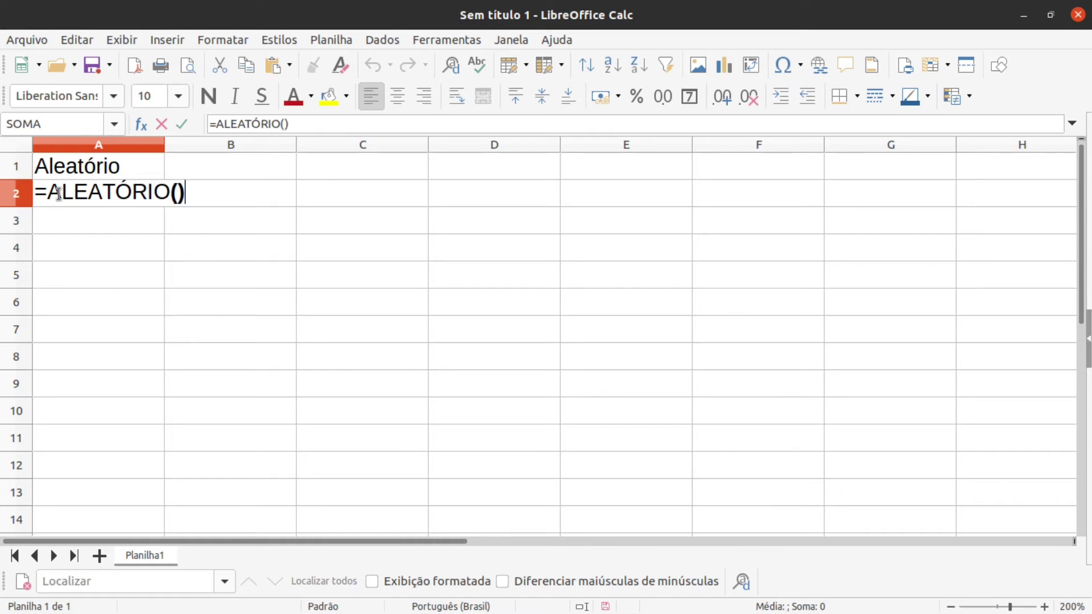
key("Return")
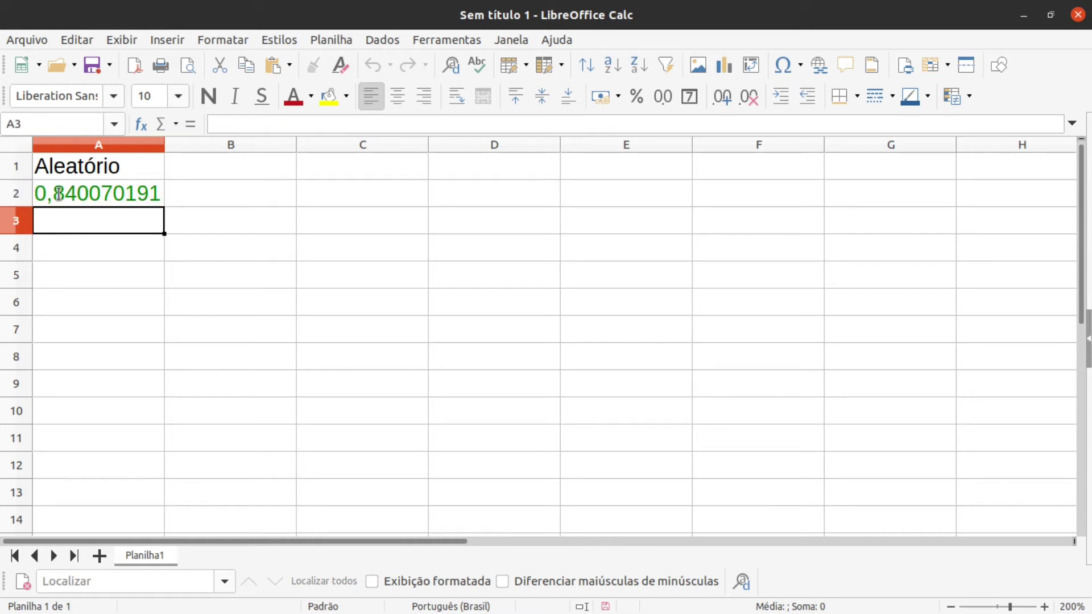
left_click(125, 255)
left_click(99, 195)
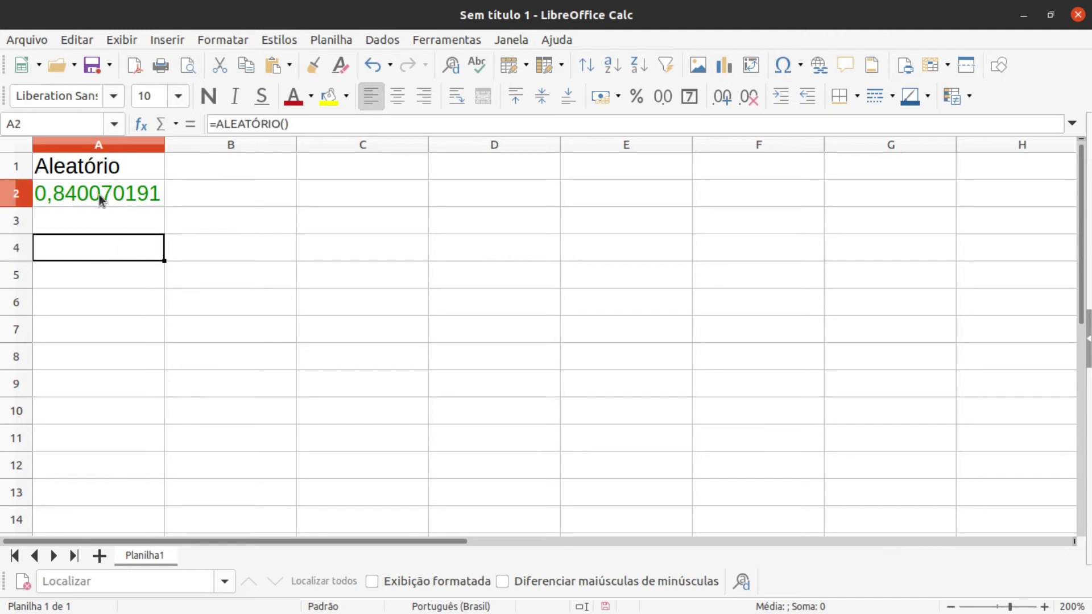
left_click(64, 228)
left_click(301, 230)
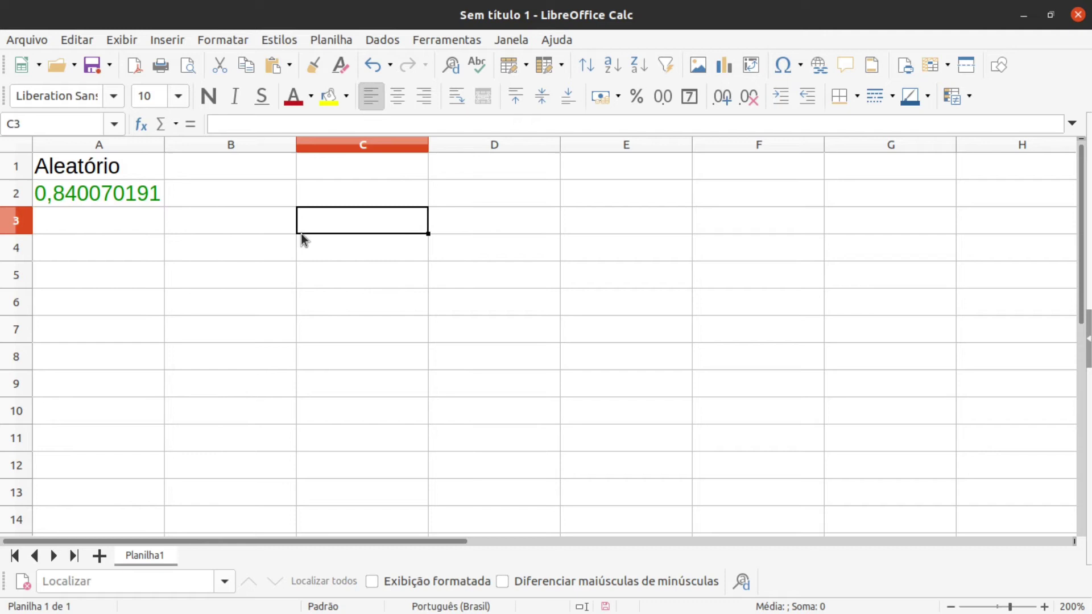
double_click(301, 230)
left_click(233, 210)
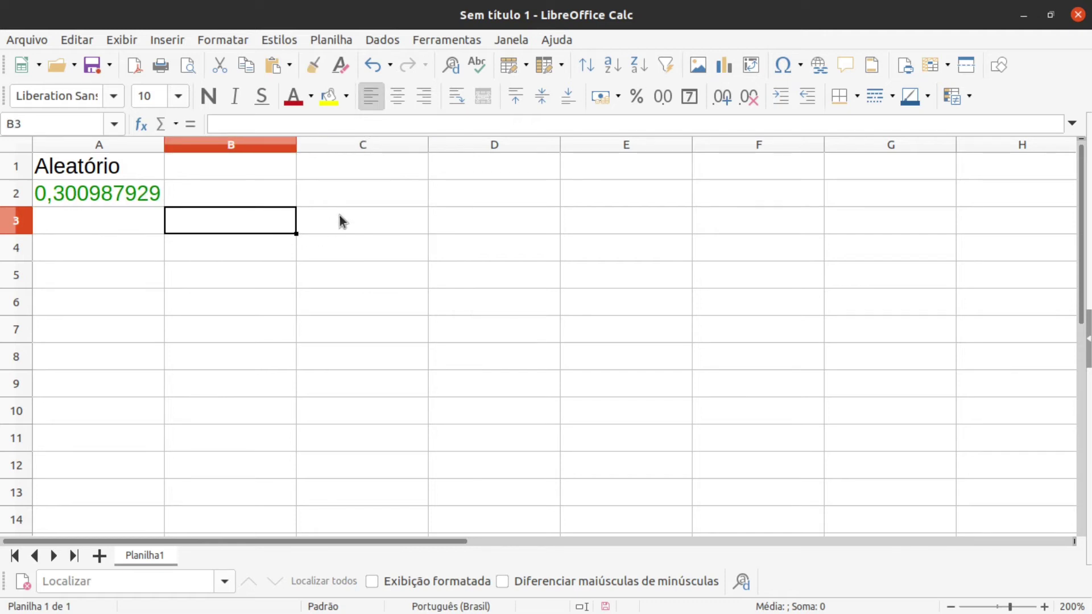
left_click(348, 196)
Step: Enter the number 5 in cell C4 and the number 8 in cell C5
left_click(364, 248)
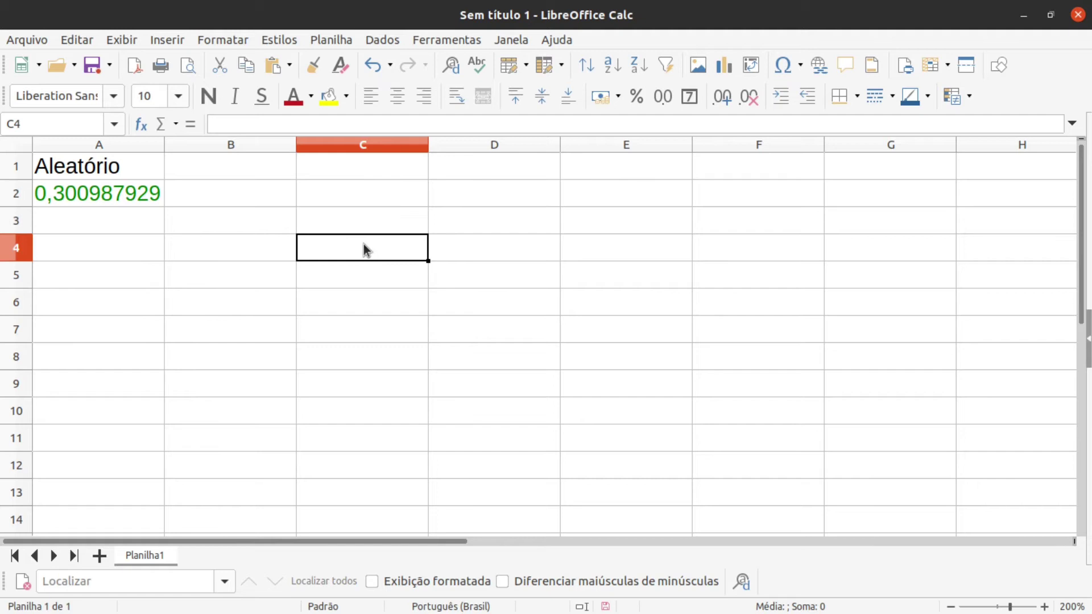
type("5")
key("Return")
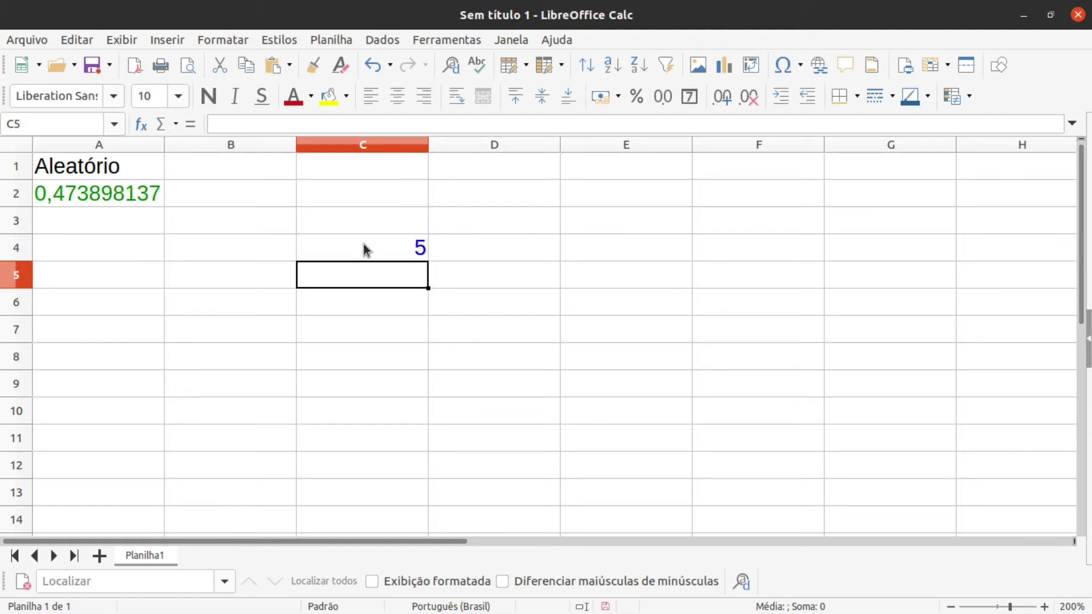
type("8")
key("Return")
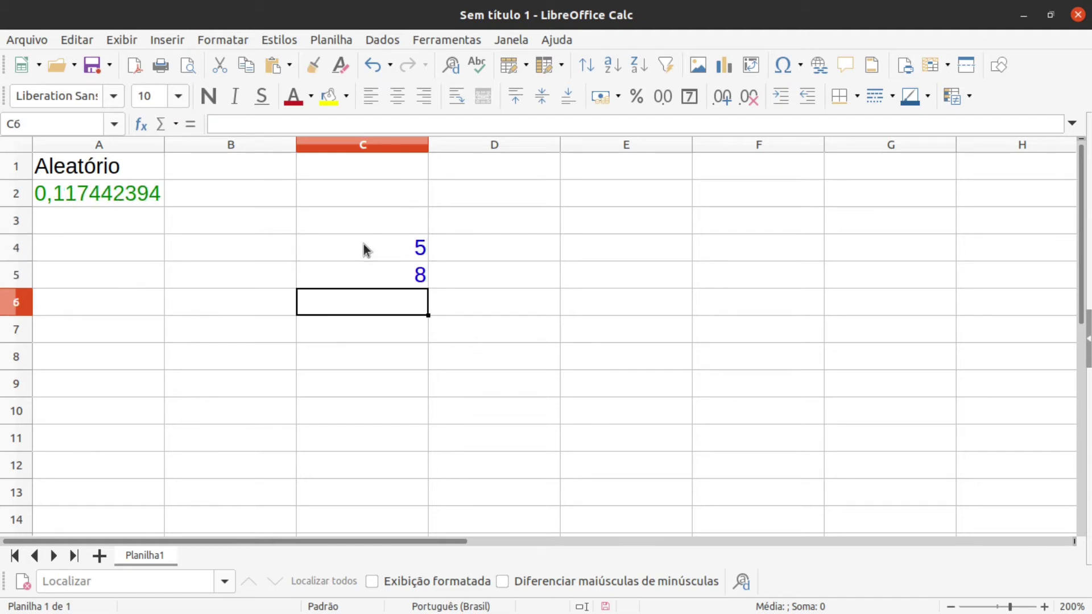
Step: Delete the numbers in cells C4 and C5
left_click(438, 281)
left_click_drag(390, 246, 390, 277)
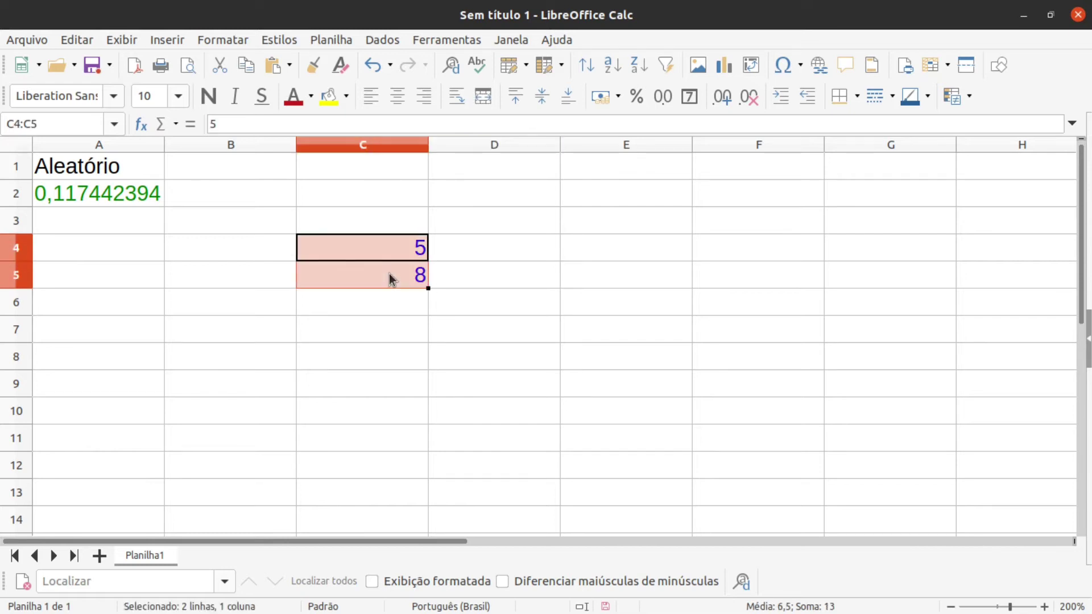
key("BackSpace")
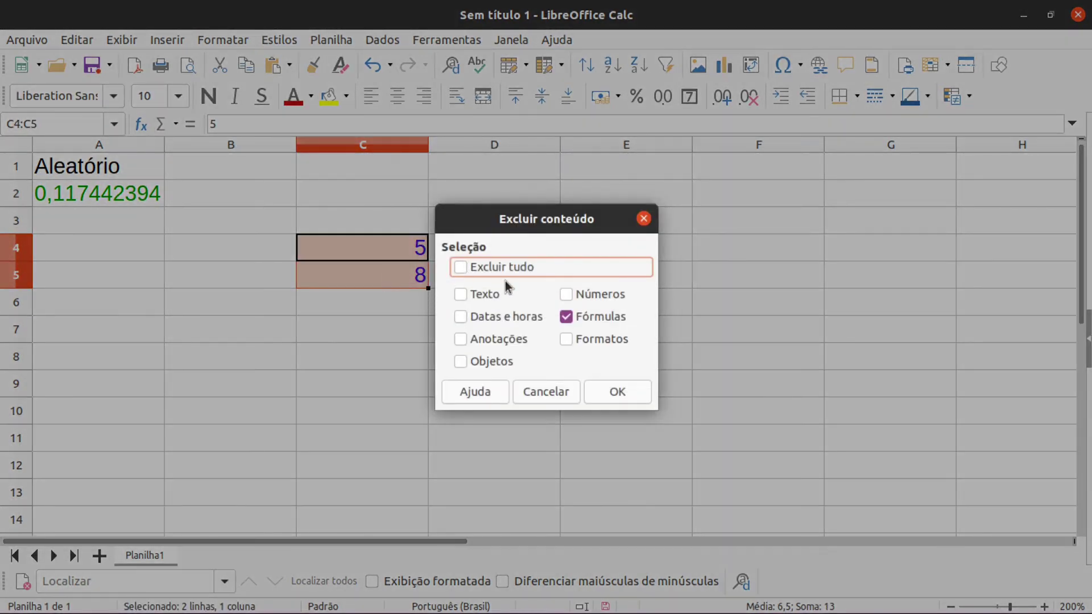
key("Return")
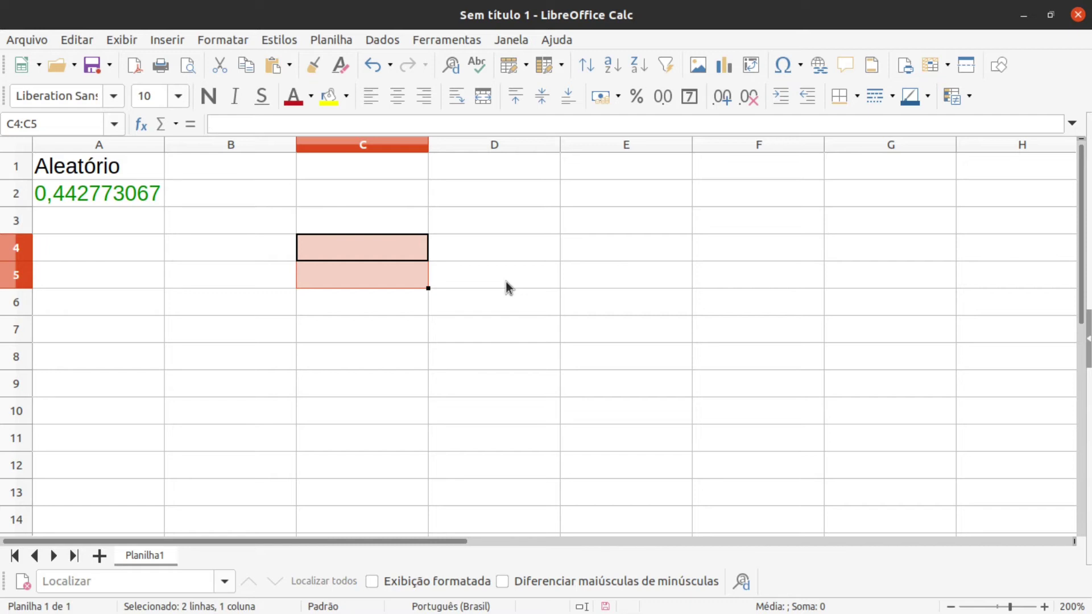
left_click(145, 222)
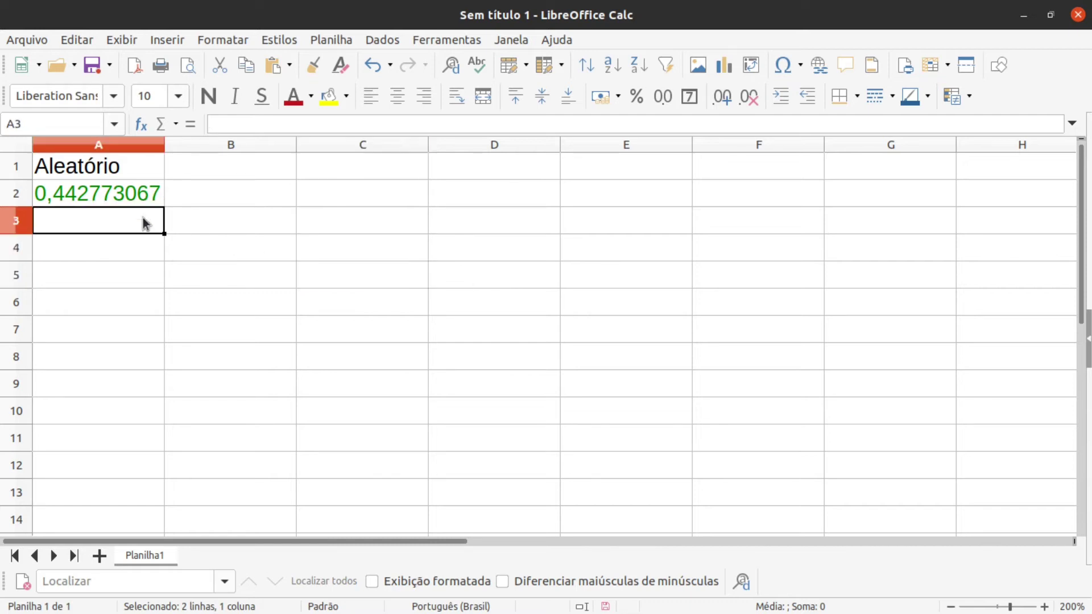
left_click(117, 193)
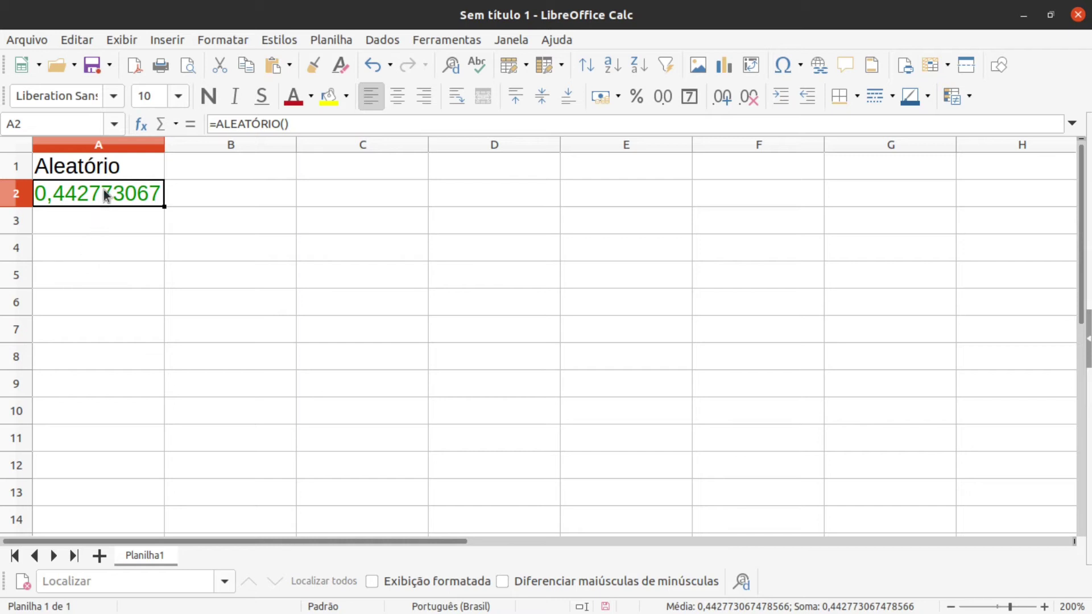
double_click(96, 223)
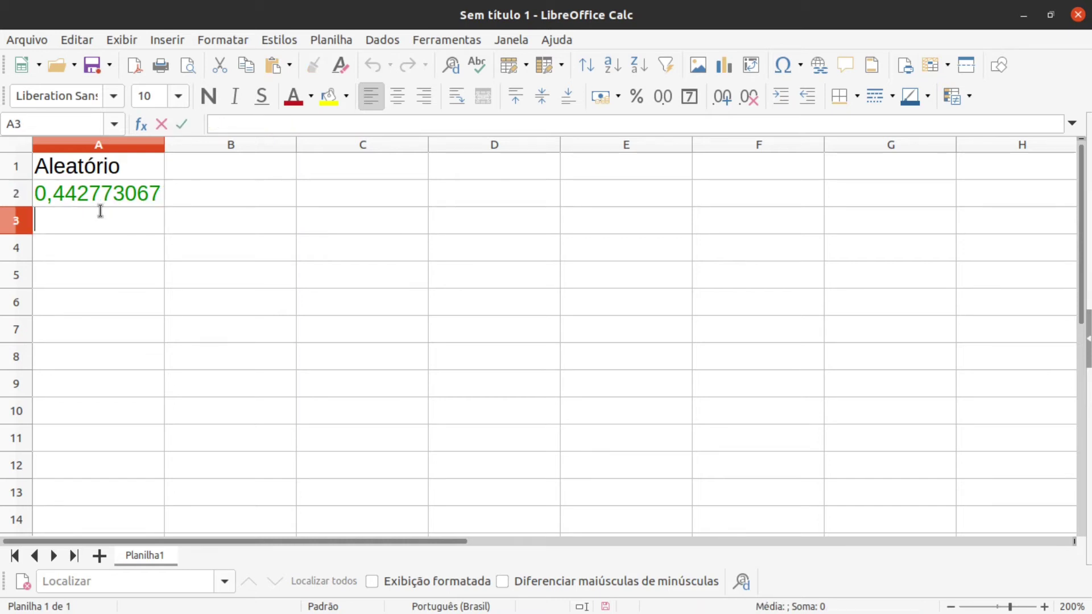
type("=ALE")
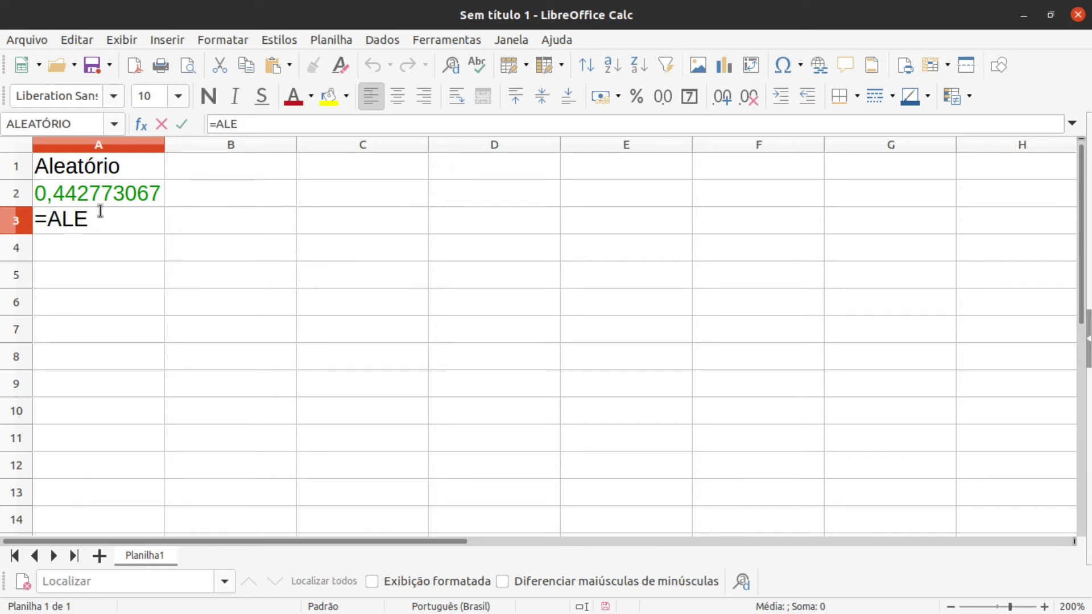
key("Escape")
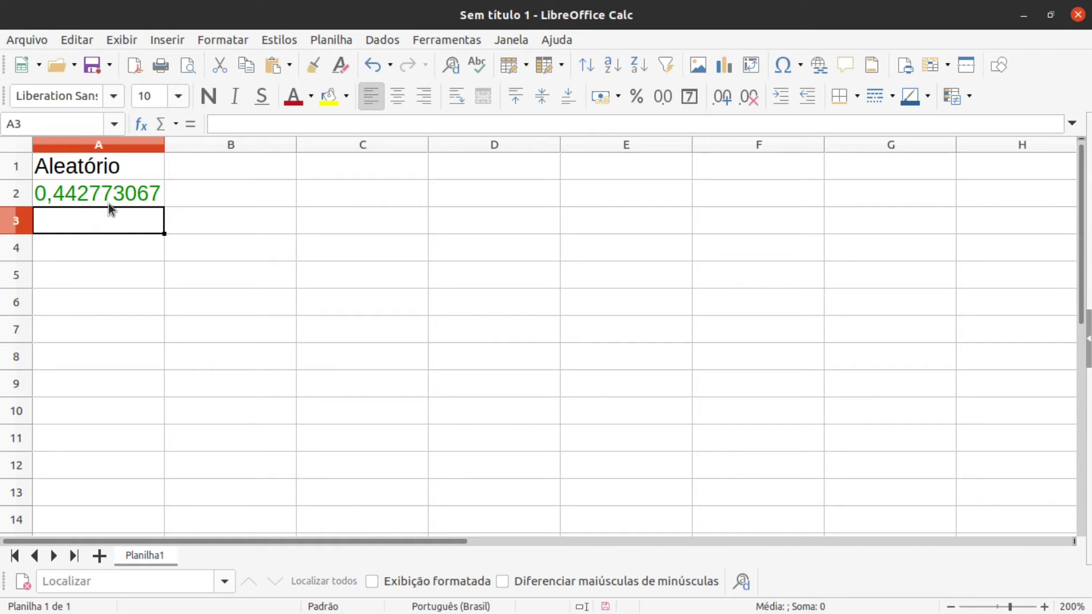
Step: Fill the random number formula from cell A2 down through cell A9
left_click(107, 199)
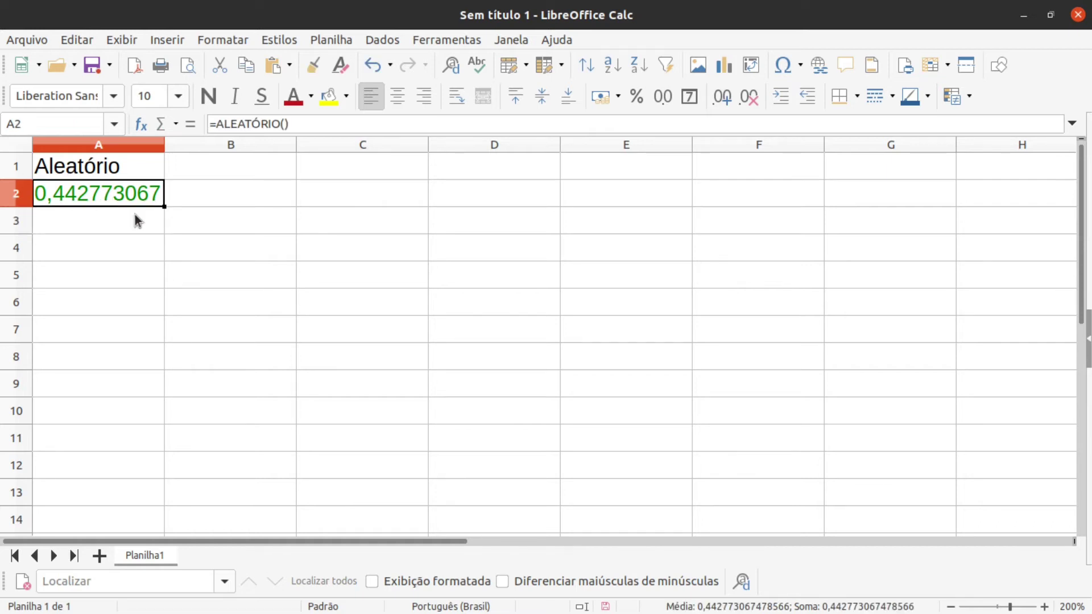
scroll(136, 215, "up", 1, "ctrl")
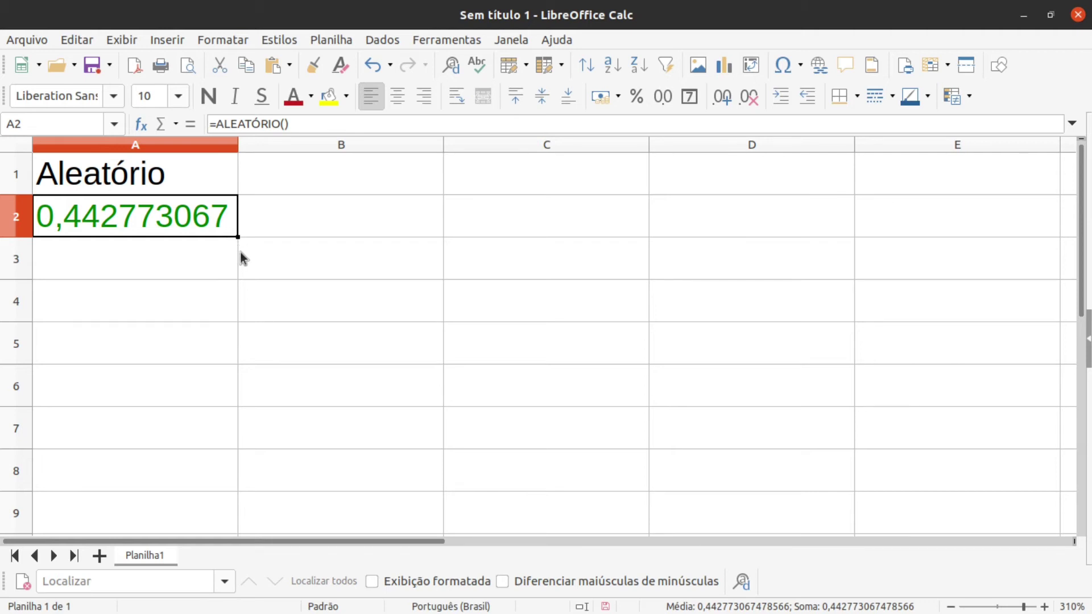
left_click_drag(238, 238, 225, 516)
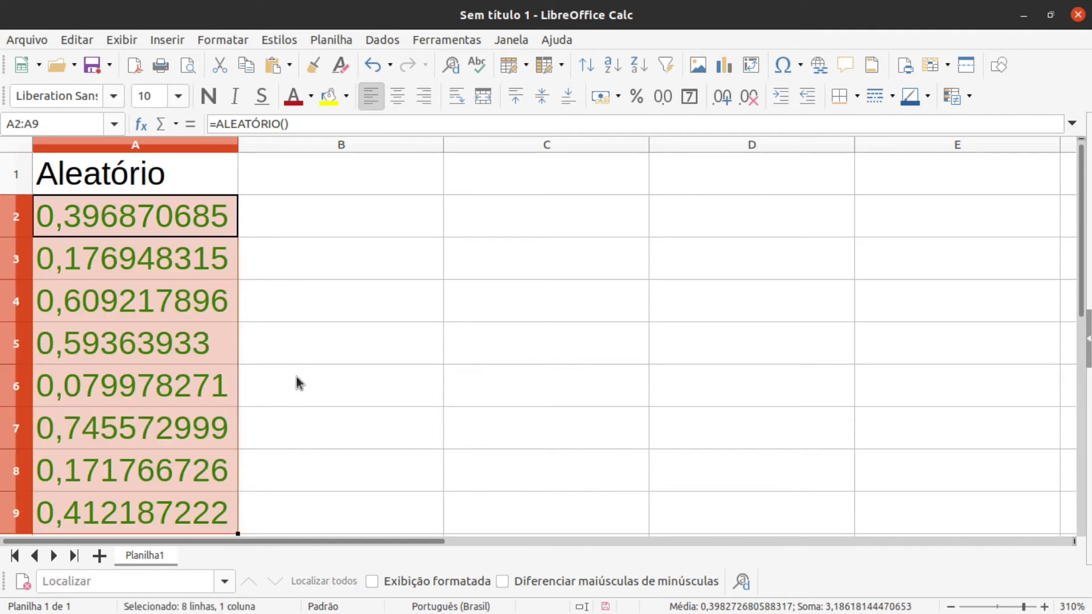
Step: Examine the formulas in cells A9 and A2 to check what was filled down the random number column
left_click(296, 378)
scroll(391, 316, "down", 2)
scroll(341, 319, "up", 1)
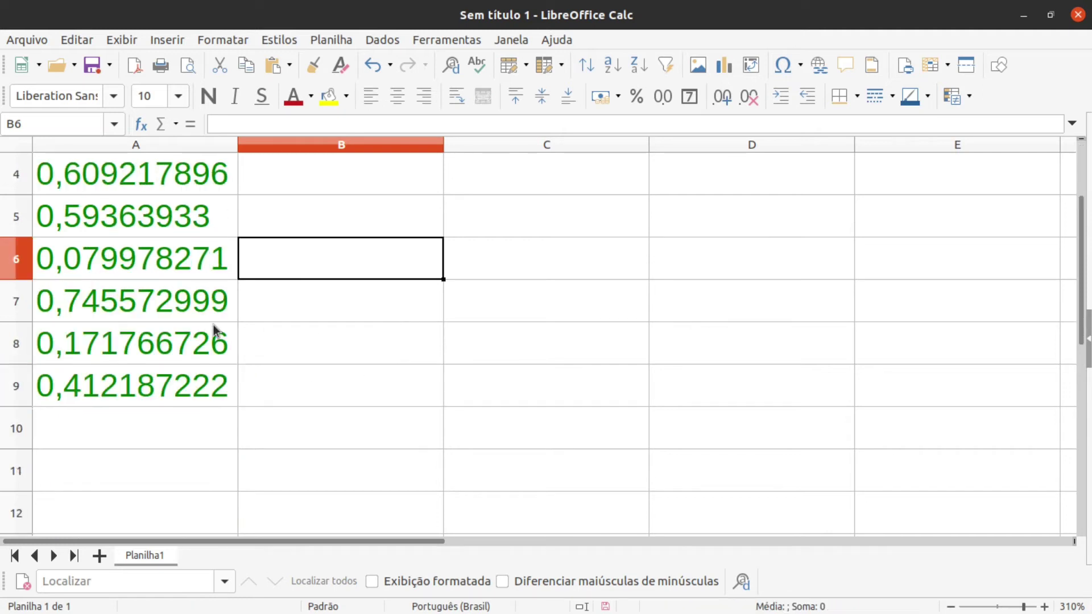
left_click(155, 386)
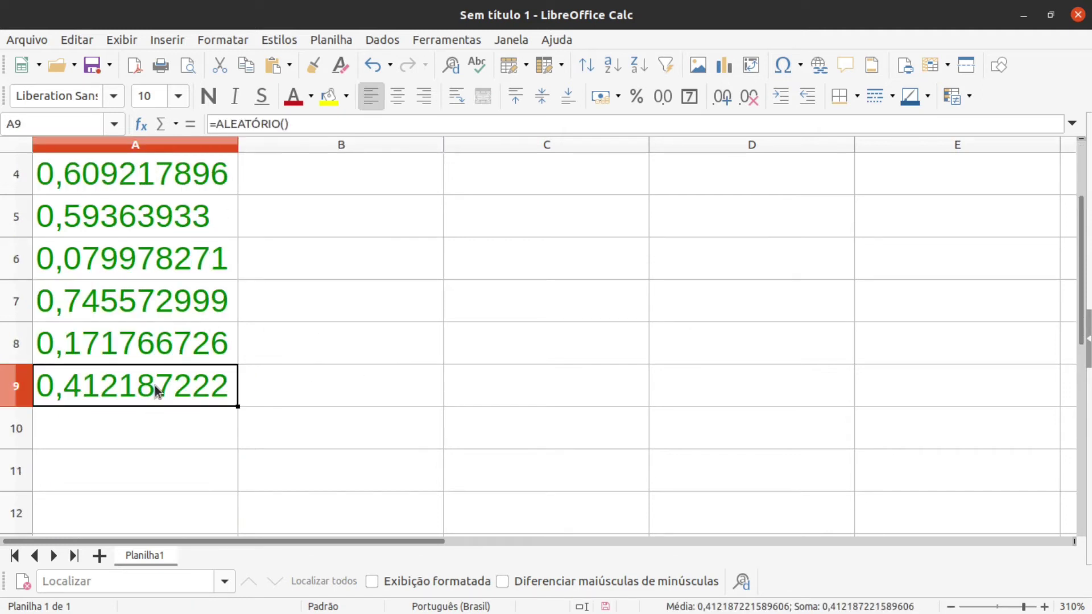
left_click_drag(290, 124, 215, 121)
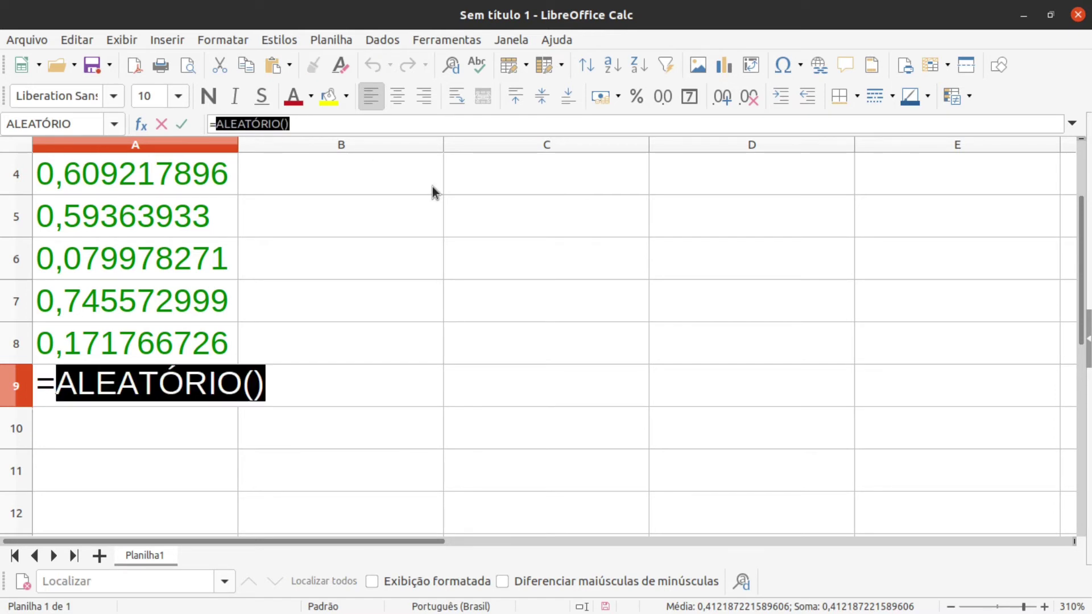
key("Escape")
scroll(224, 315, "up", 1)
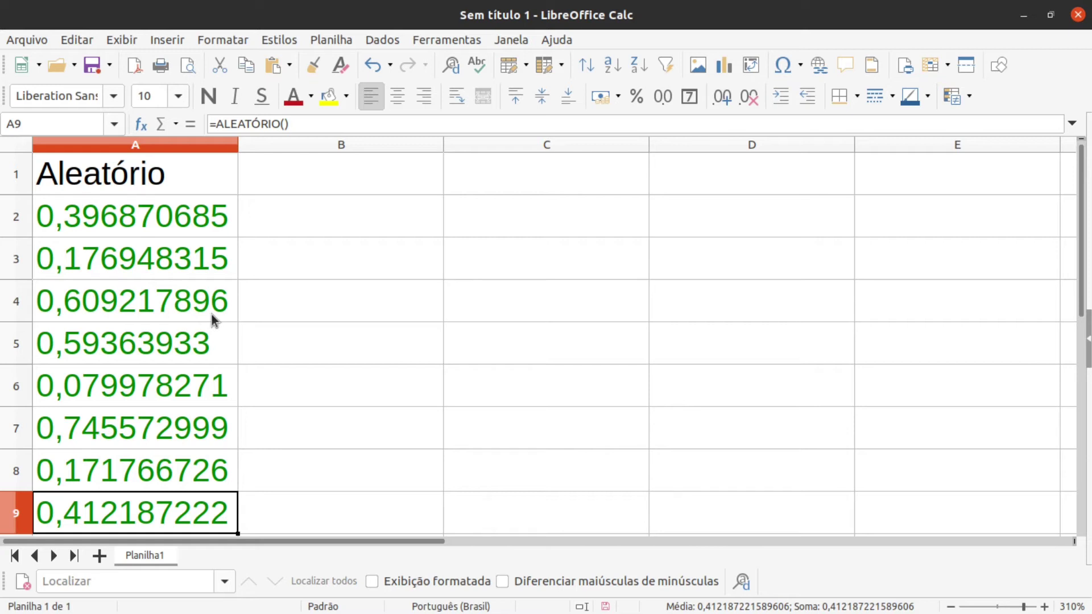
scroll(238, 300, "down", 1)
scroll(238, 300, "up", 1)
left_click(149, 222)
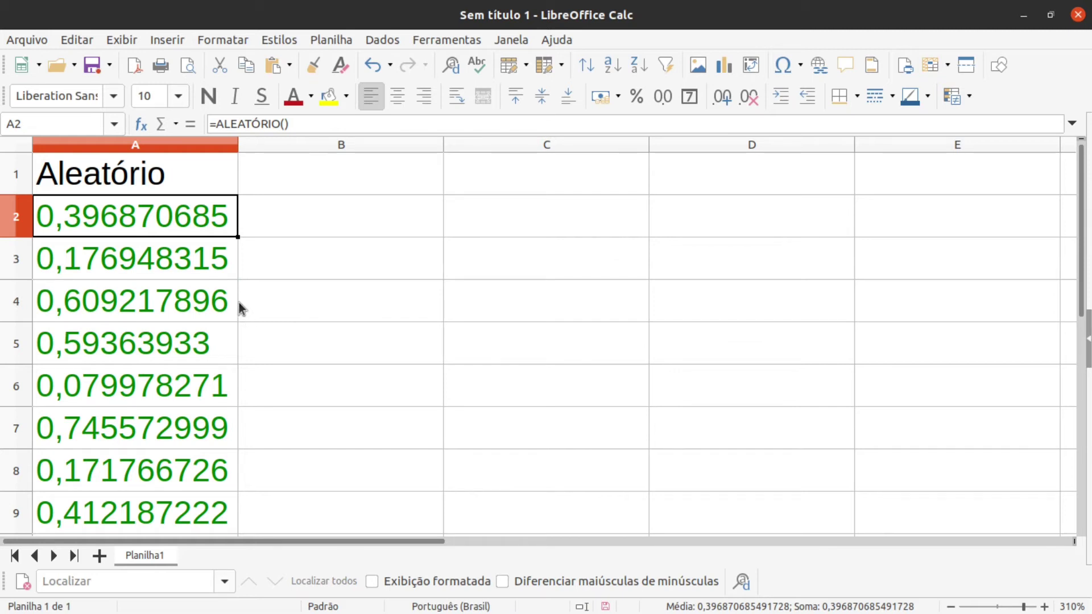
Step: Enter the heading "Aleatório Entre Valores" in cell B1
left_click(300, 204)
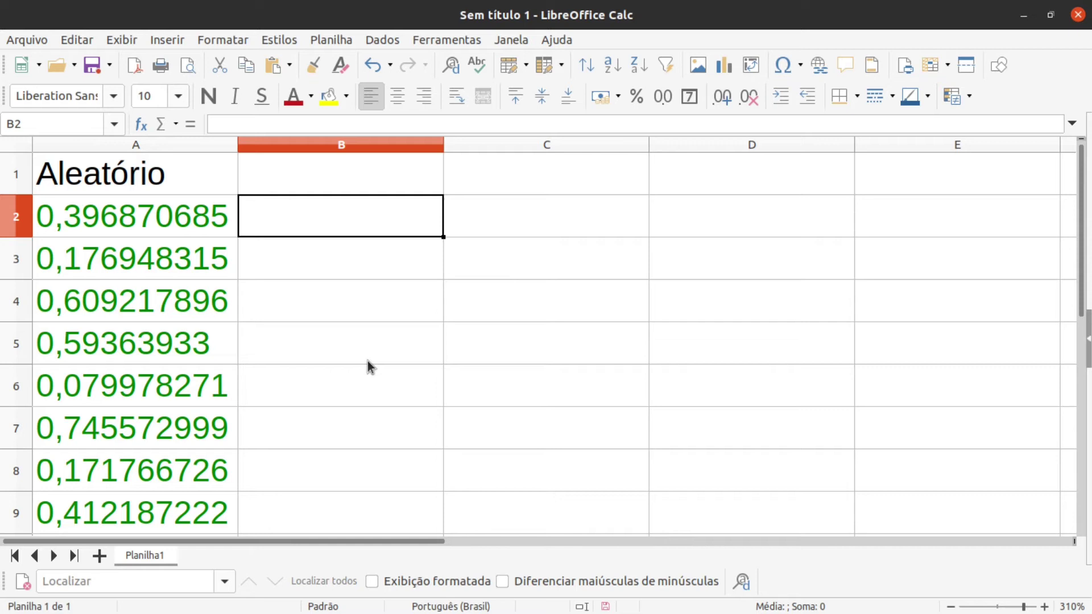
left_click(283, 182)
type("a")
key("BackSpace")
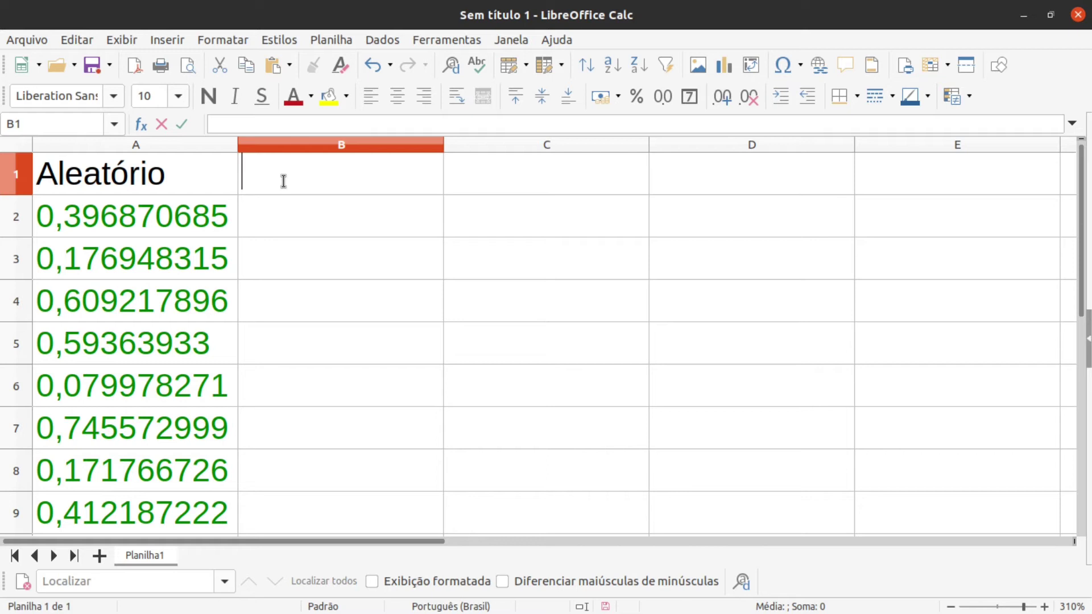
type("Aleatório ")
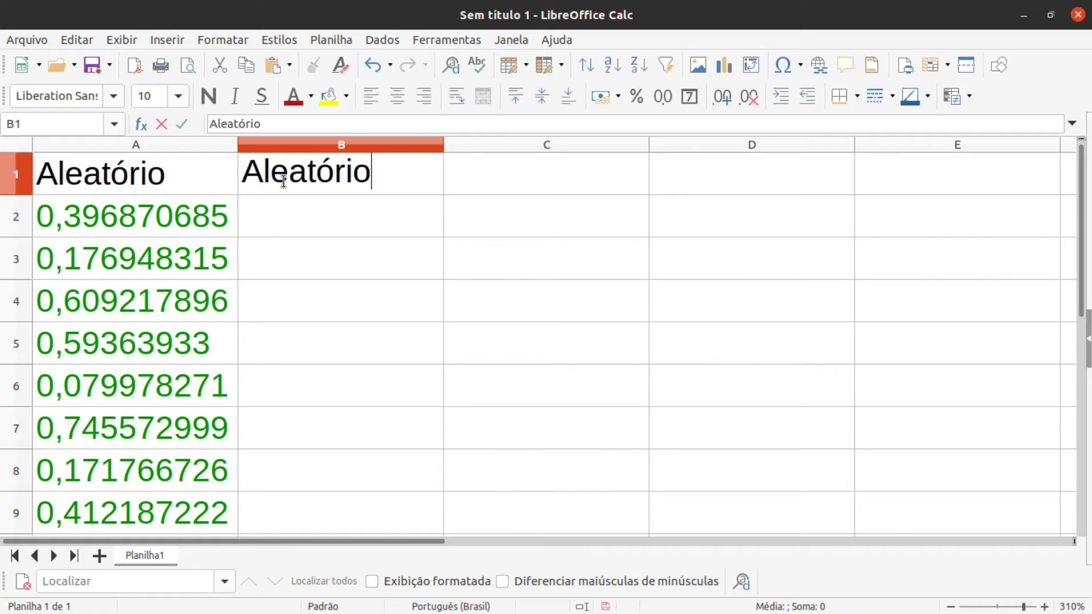
type("Entre ")
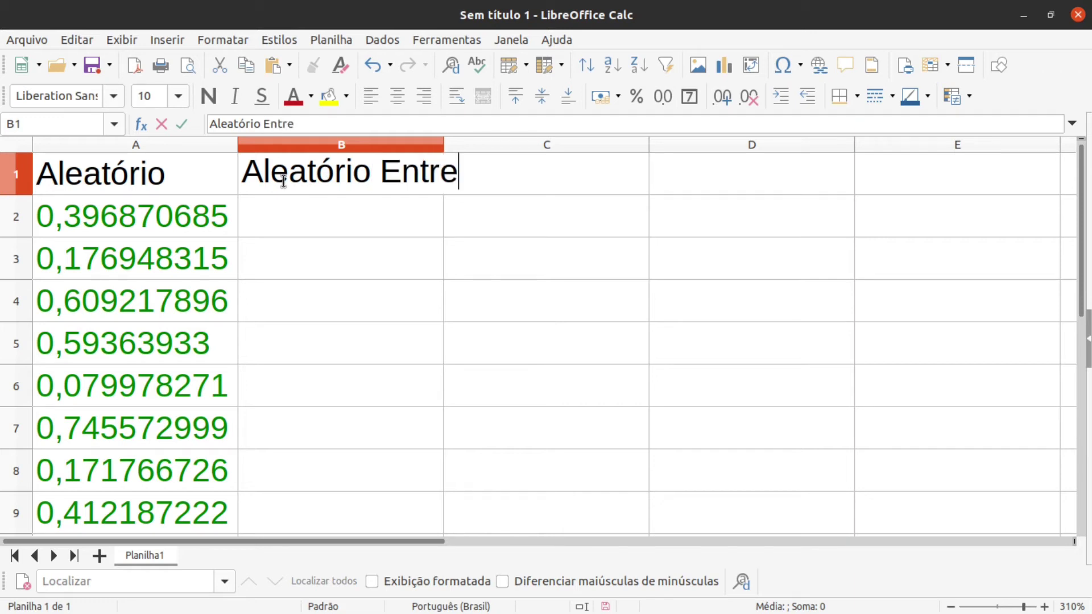
type("Valores")
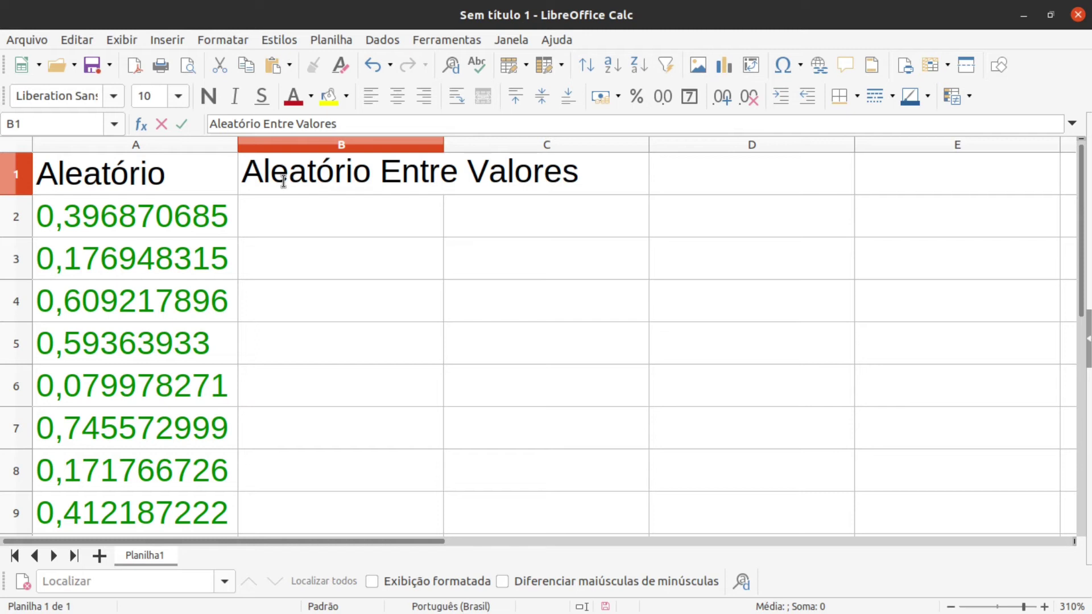
left_click(440, 320)
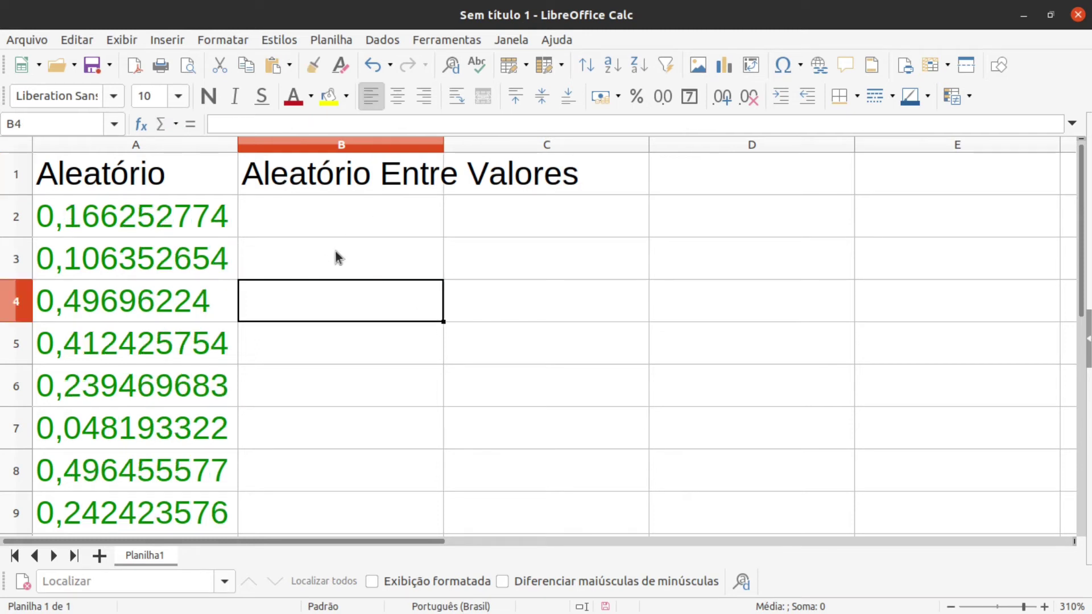
Step: Widen column B so that it fits the whole heading in cell B1
left_click(337, 222)
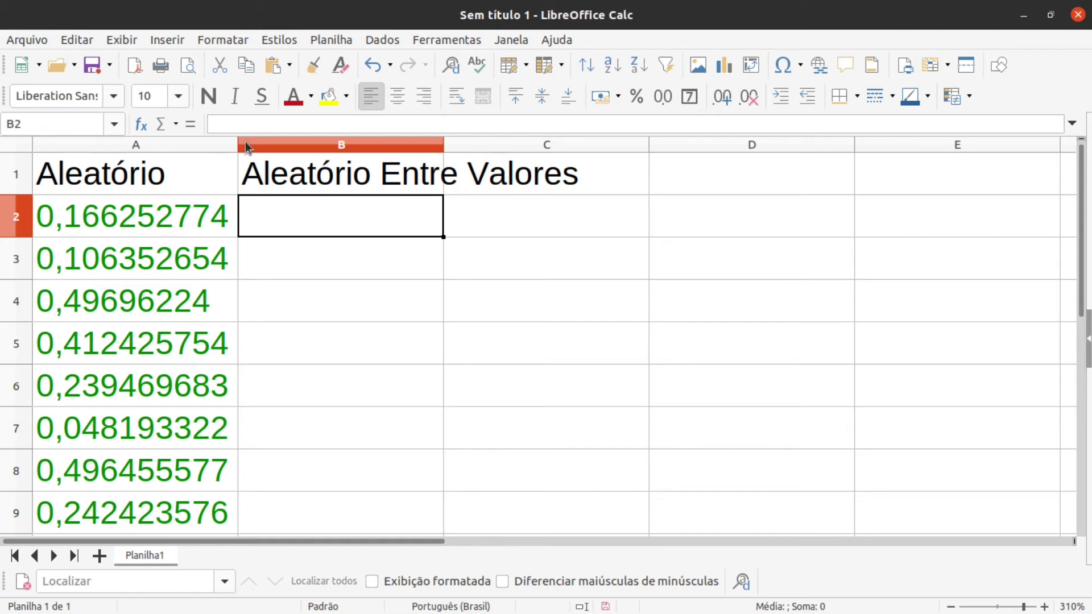
key("Down")
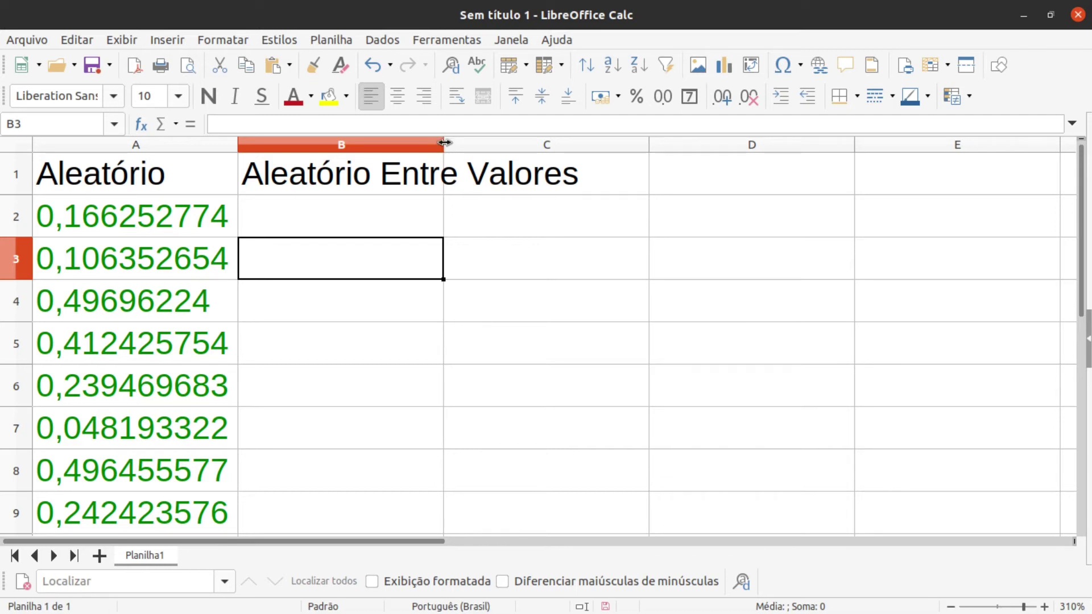
left_click_drag(445, 142, 583, 146)
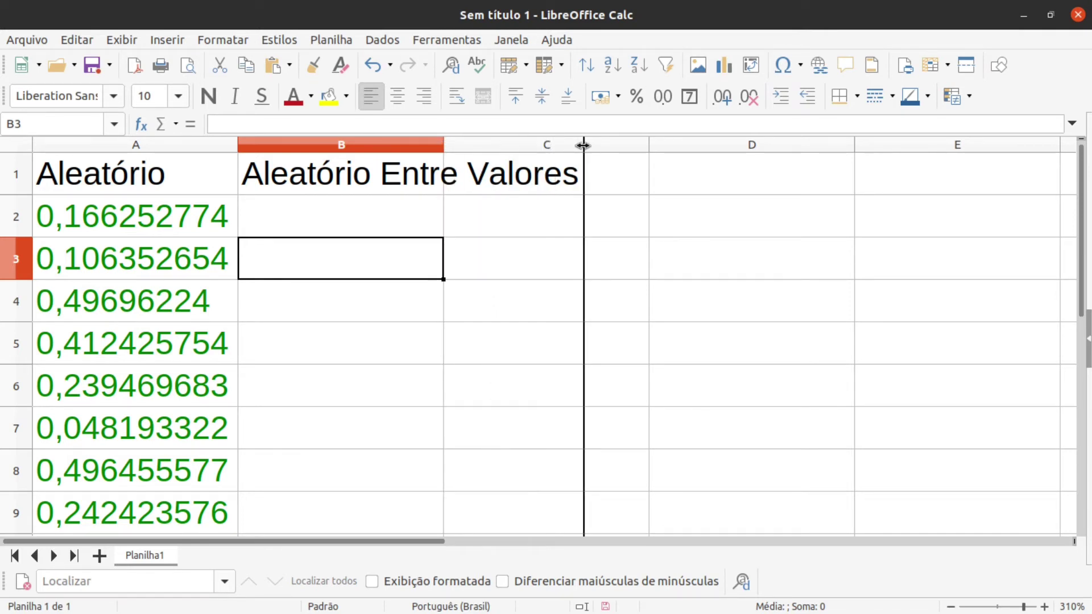
left_click_drag(583, 146, 583, 146)
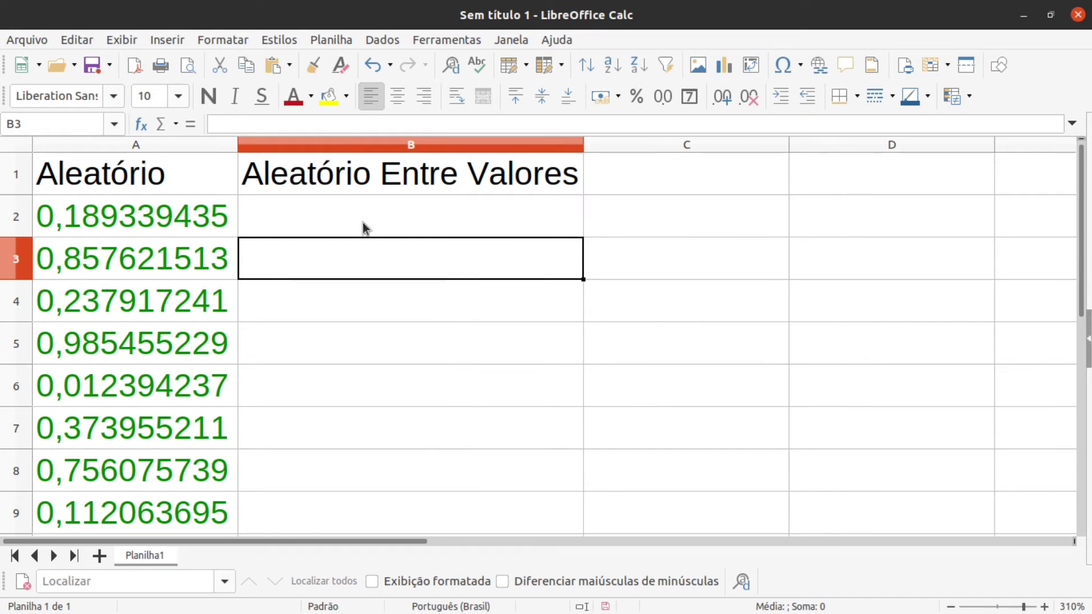
Step: Enter the formula =ALEATÓRIOENTRE(5;40) in cell B2, below the new heading
left_click(339, 174)
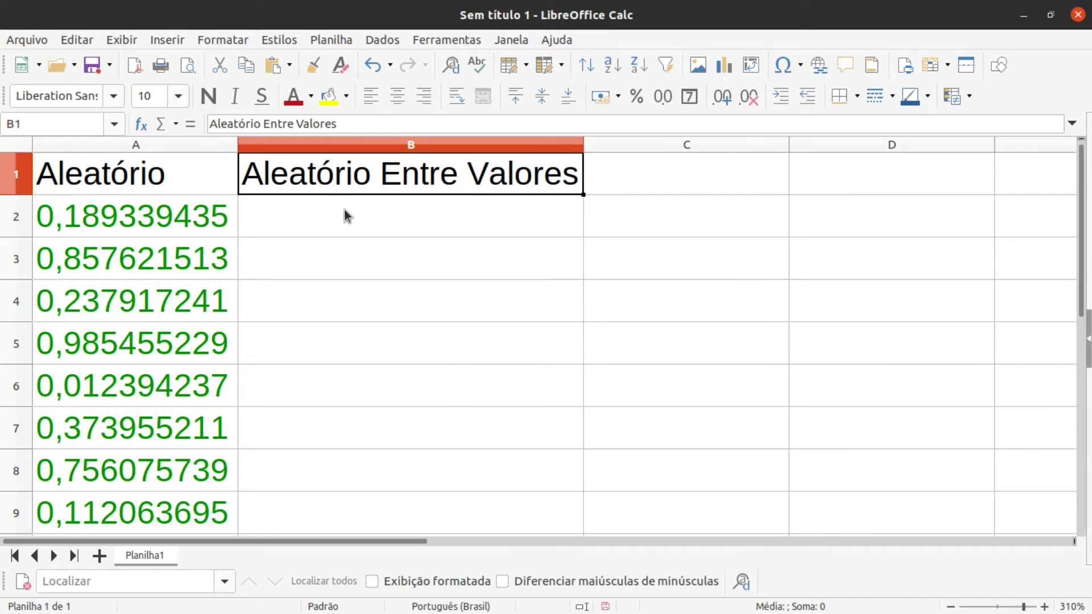
left_click(344, 209)
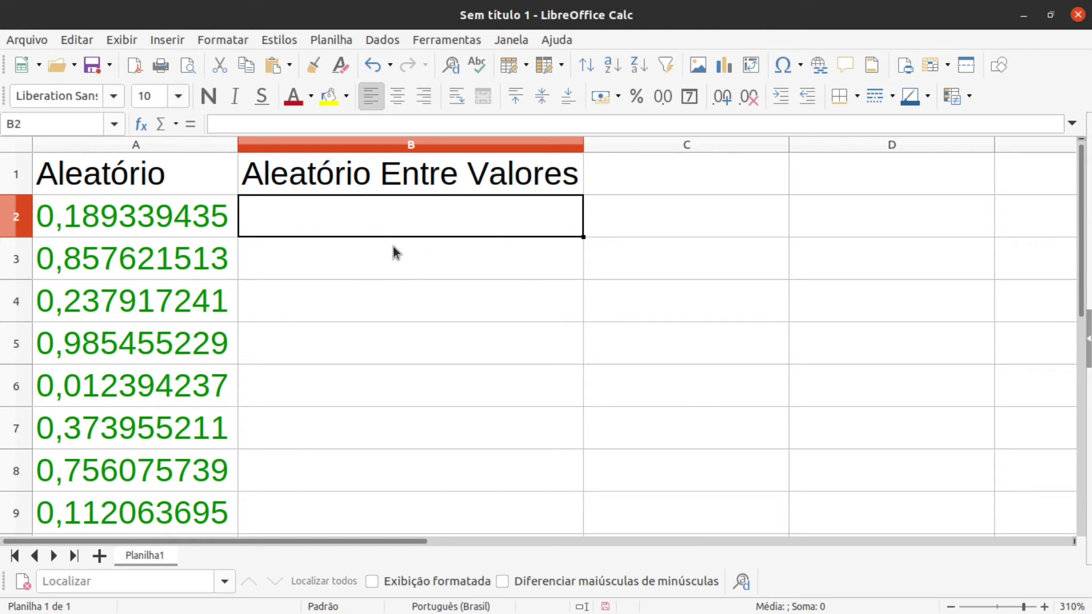
left_click(376, 246)
double_click(354, 213)
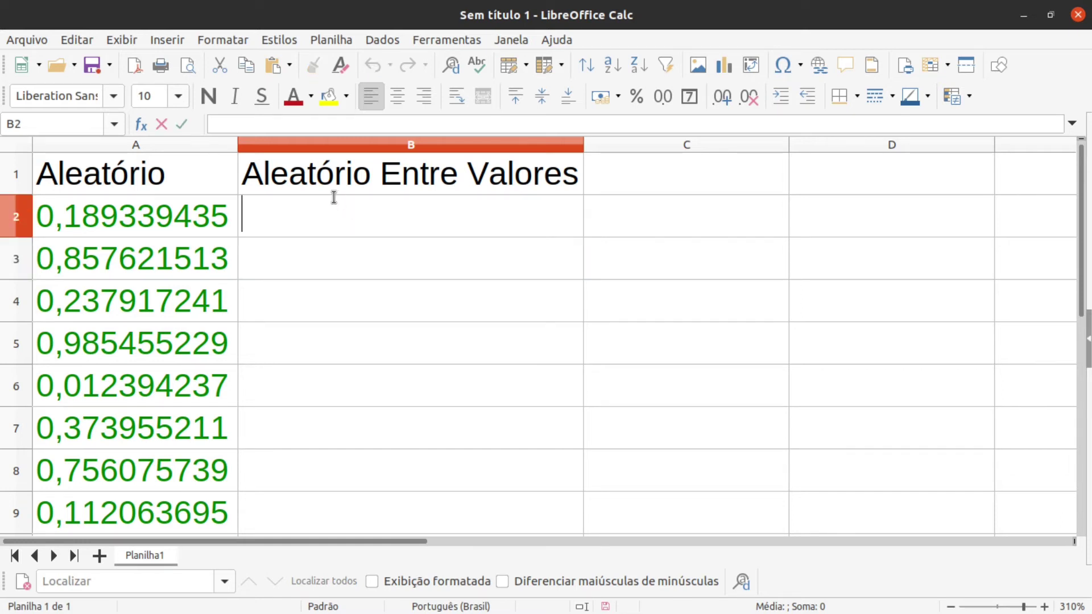
type("=ALEA")
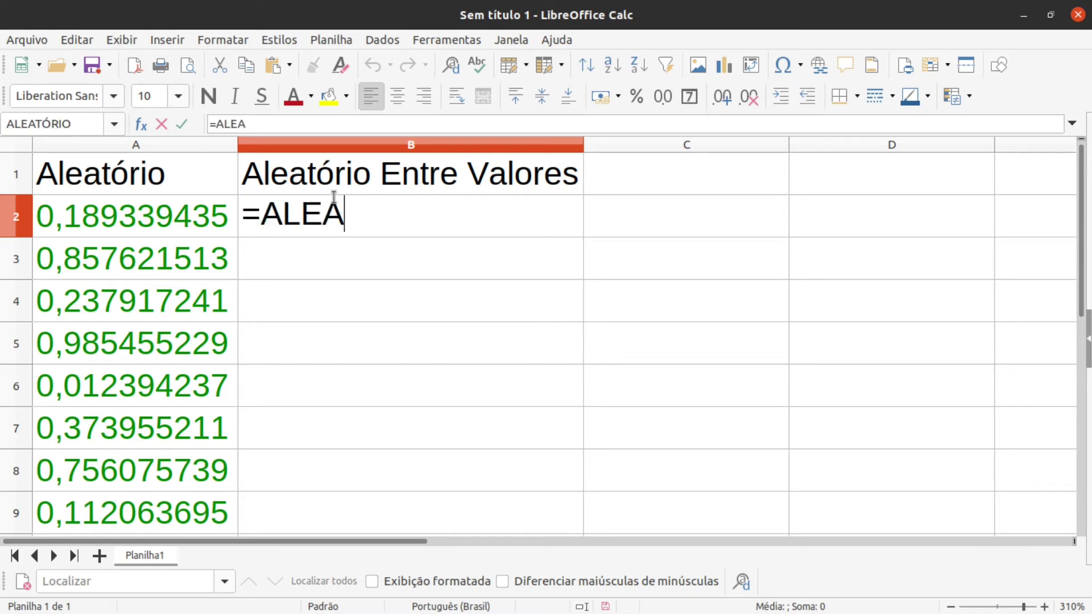
type("TÓ")
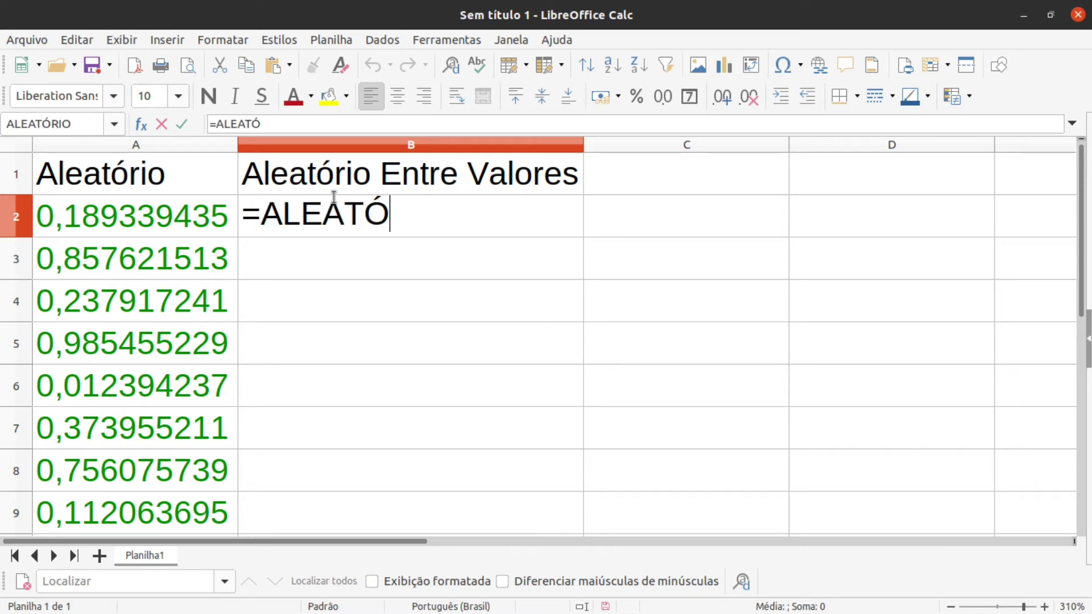
type("RIOENT")
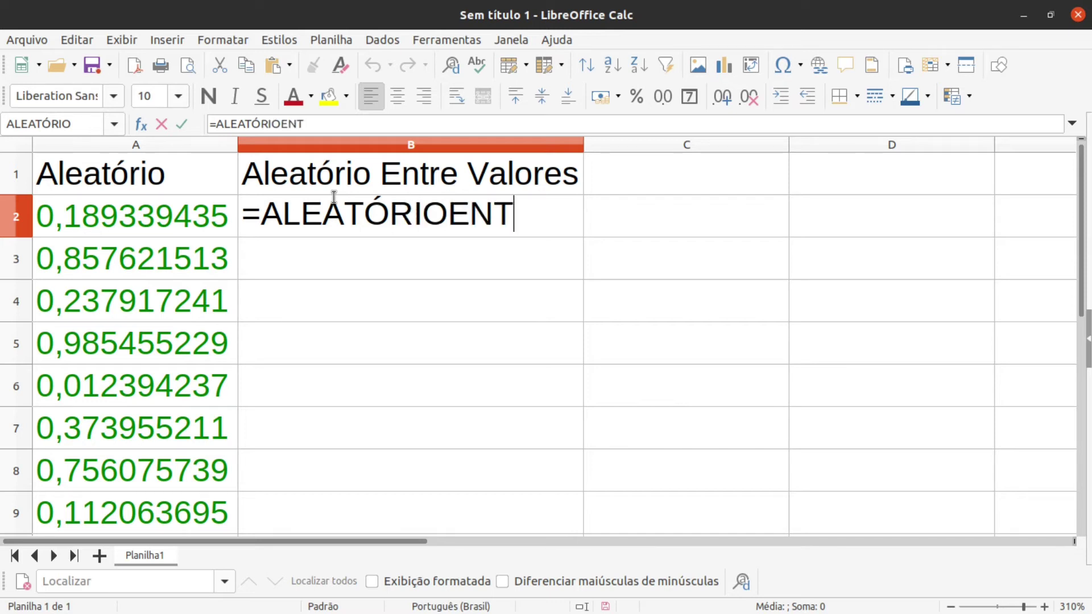
type("RE(")
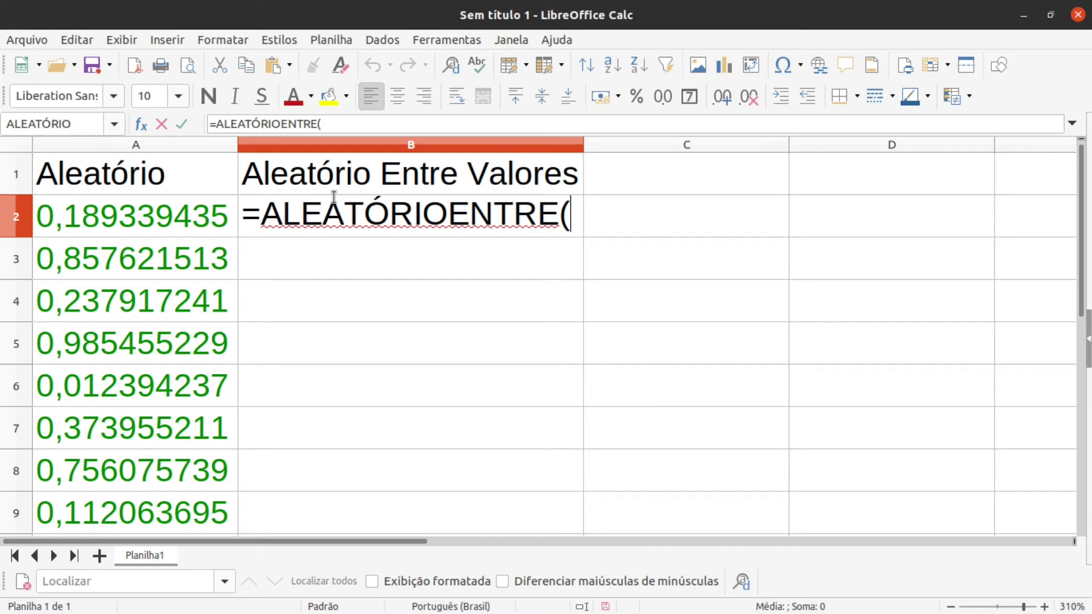
type("5;1")
key("BackSpace")
type("40")
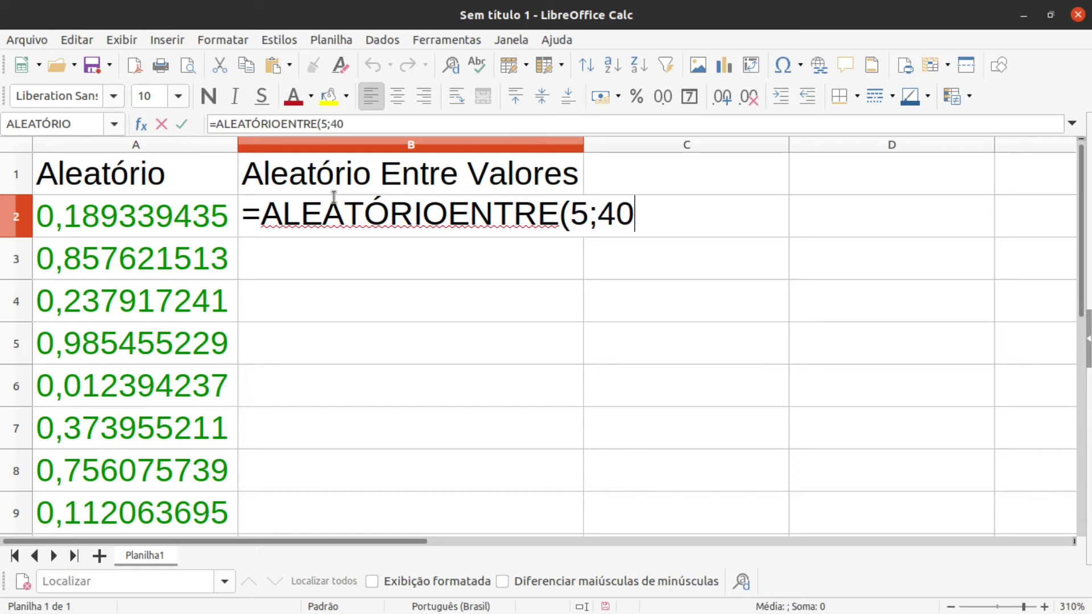
type(")")
key("Return")
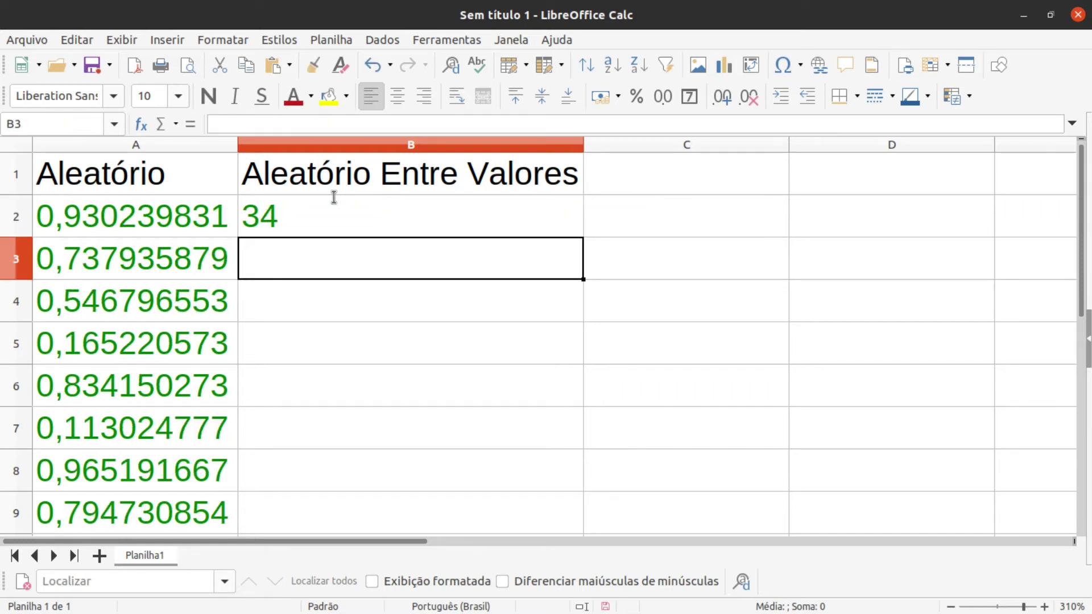
Step: Align the content of cell B2 to the right
left_click(362, 283)
left_click(329, 214)
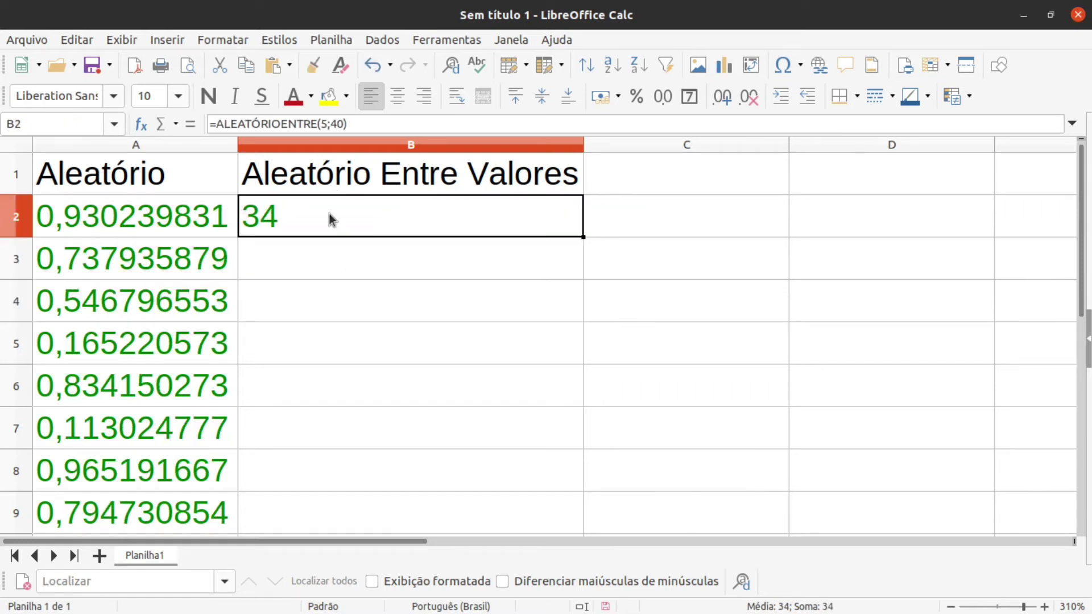
left_click(428, 100)
left_click(464, 292)
left_click(476, 215)
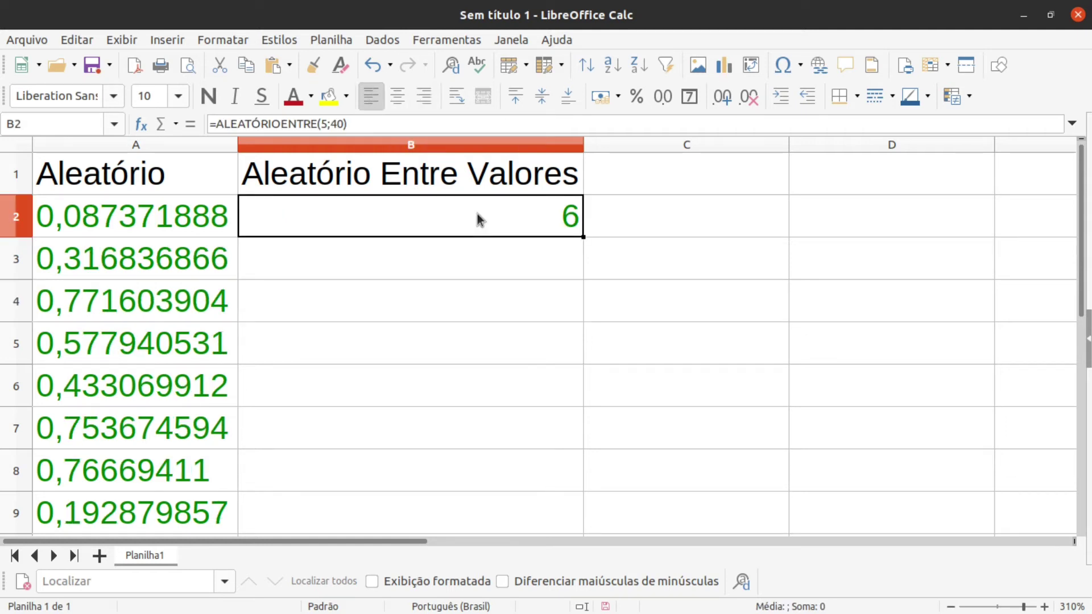
Step: Open the formula in cell B2 to review its lower and upper limits, leaving it as it is
left_click(538, 271)
left_click(521, 215)
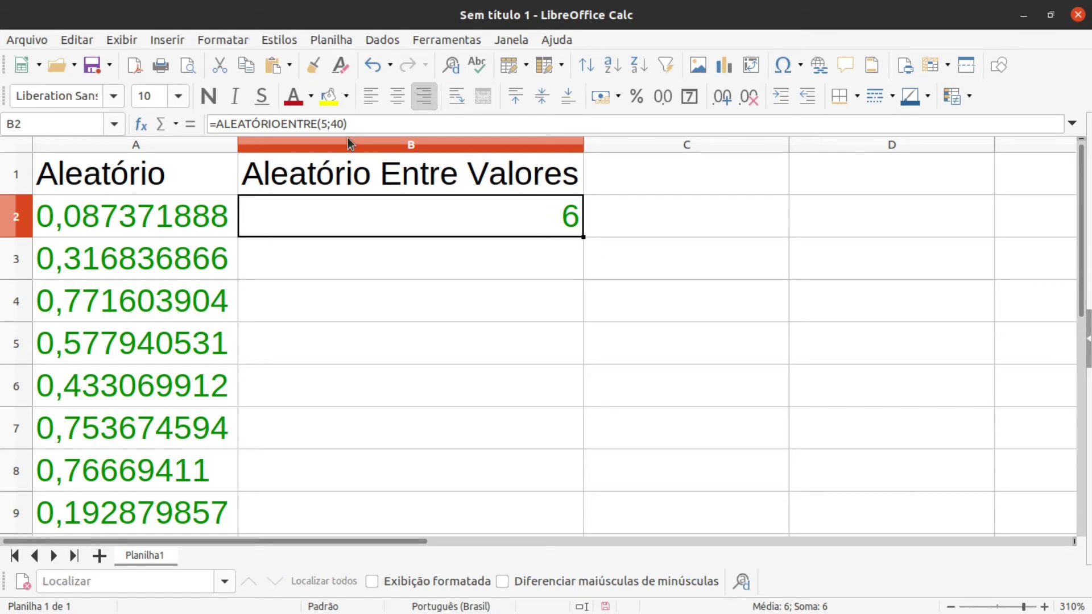
double_click(523, 226)
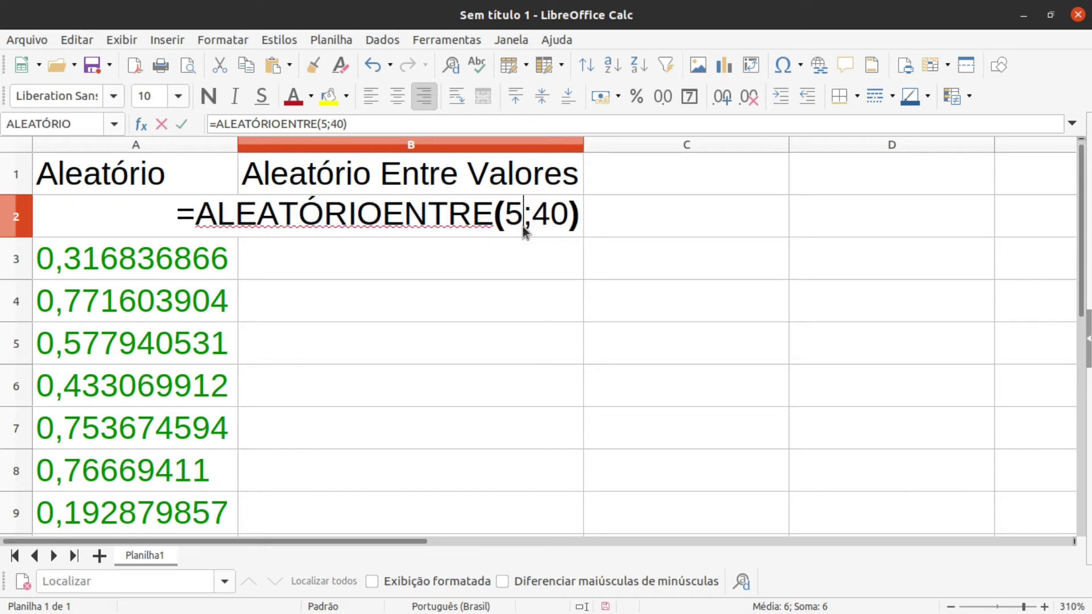
left_click(552, 228)
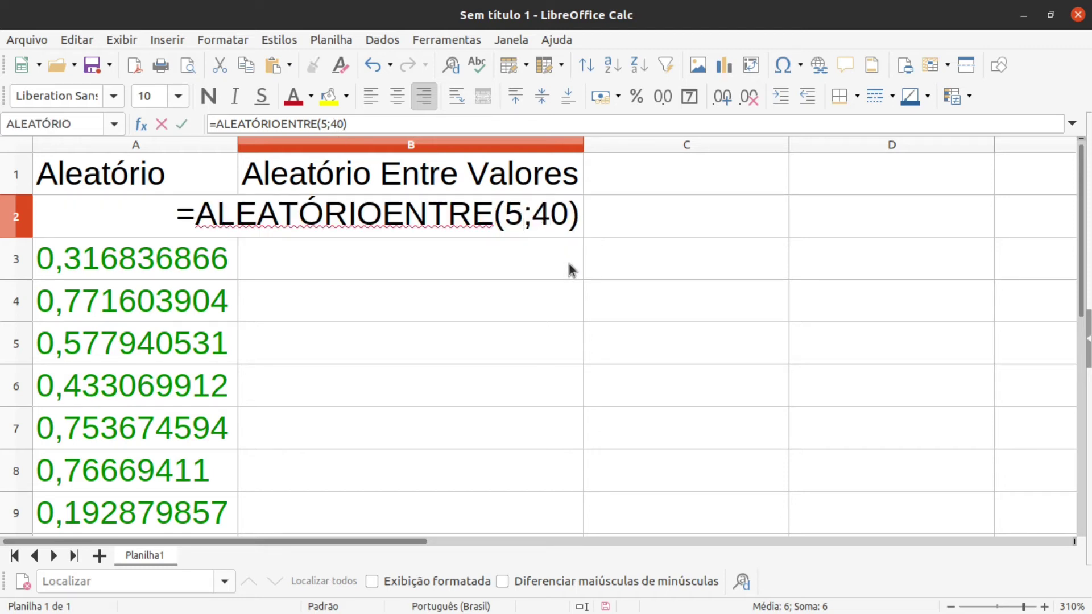
key("Return")
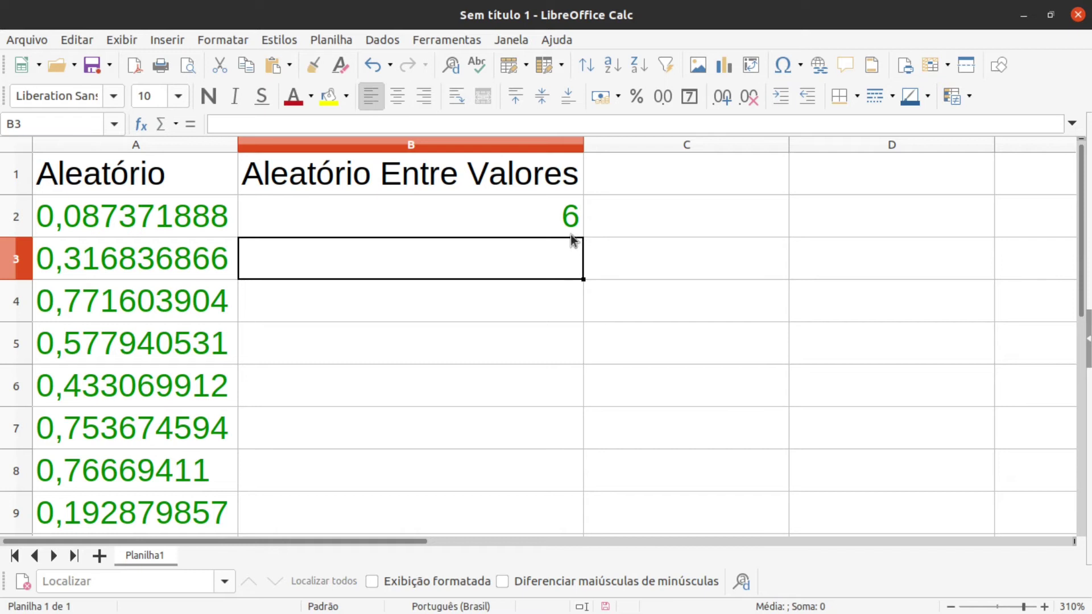
Step: Fill the bounded random number formula from cell B2 down through cell B9
left_click(569, 230)
left_click_drag(583, 236, 561, 530)
left_click(671, 380)
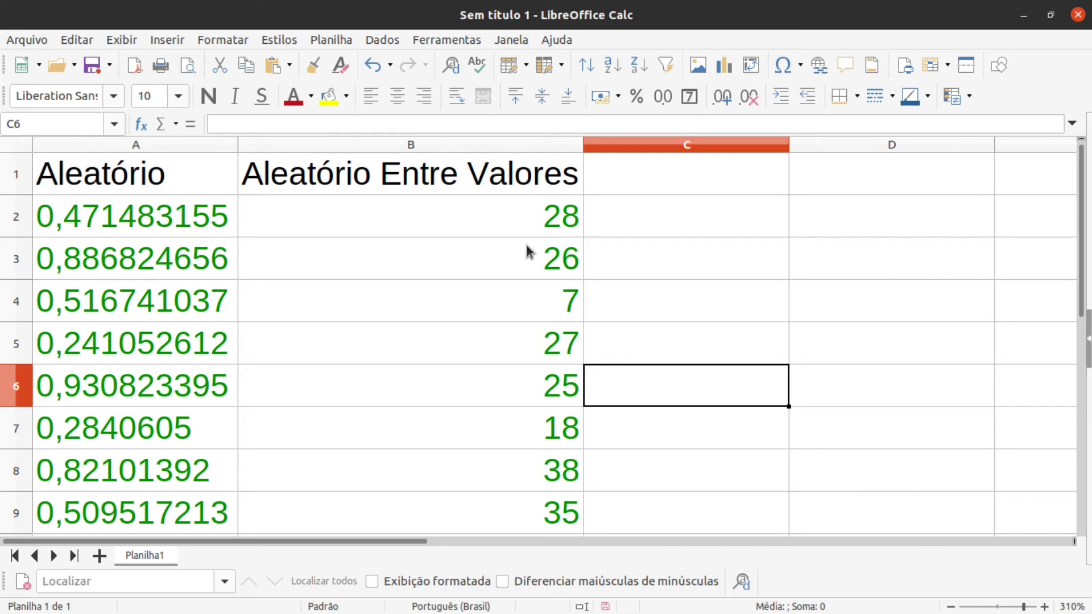
Step: Examine the formula in cell B2 and the values filled under the heading in column B
left_click(574, 206)
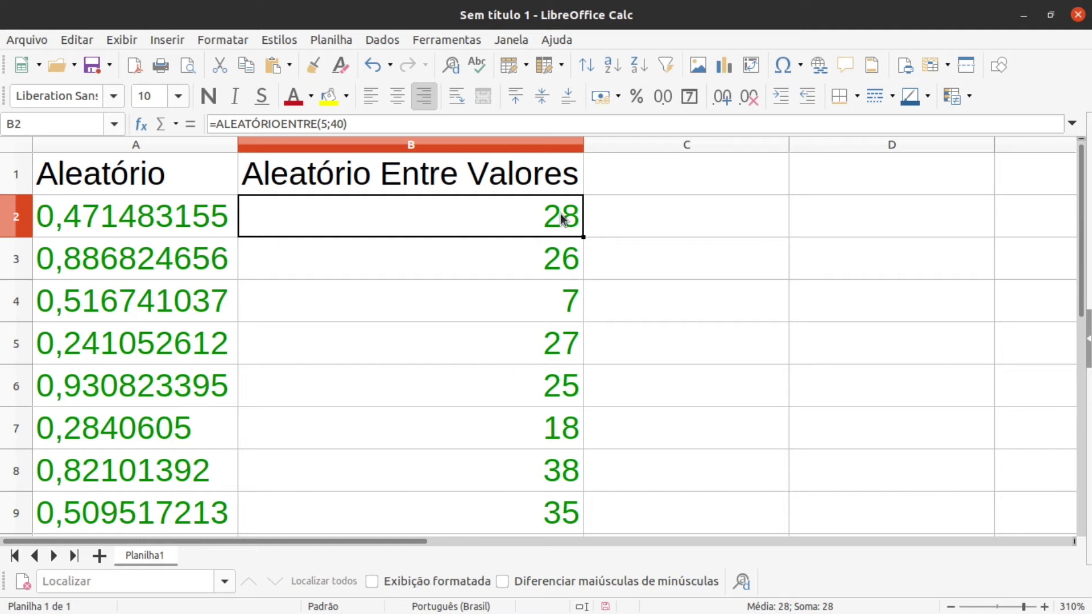
scroll(638, 269, "down", 2)
scroll(637, 270, "up", 2)
left_click_drag(583, 145, 582, 146)
left_click(599, 216)
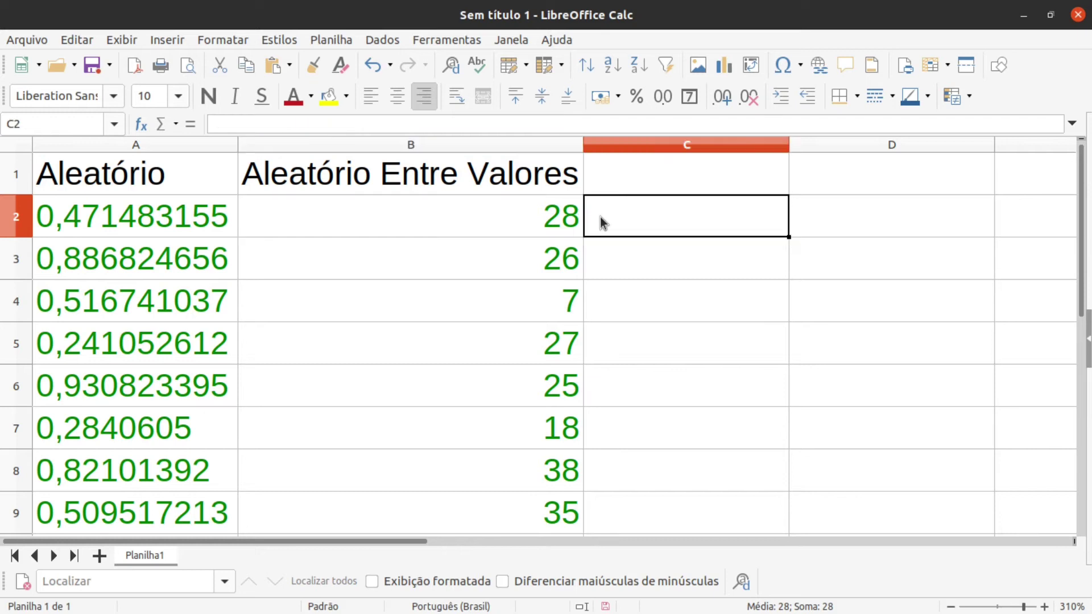
left_click(537, 185)
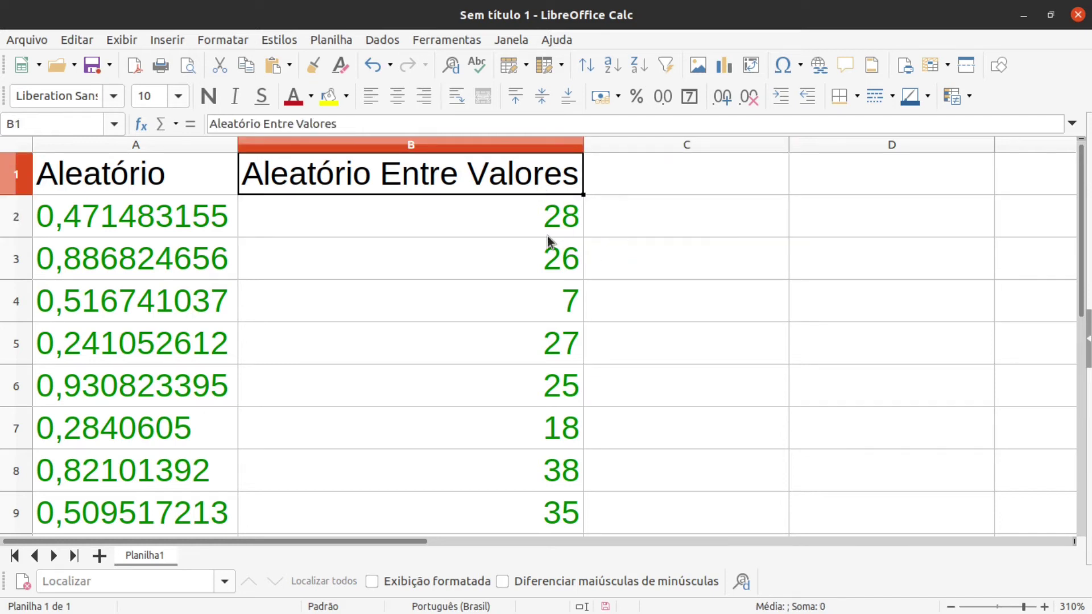
left_click(505, 230)
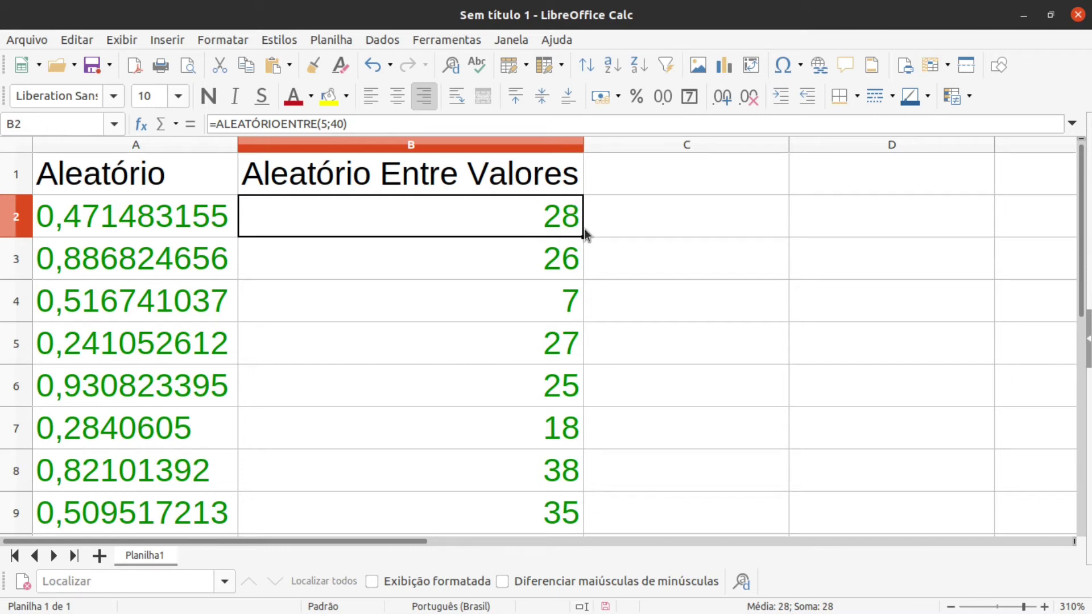
Step: Review the bounded random number formulas in cells B2 to B4
left_click(493, 253)
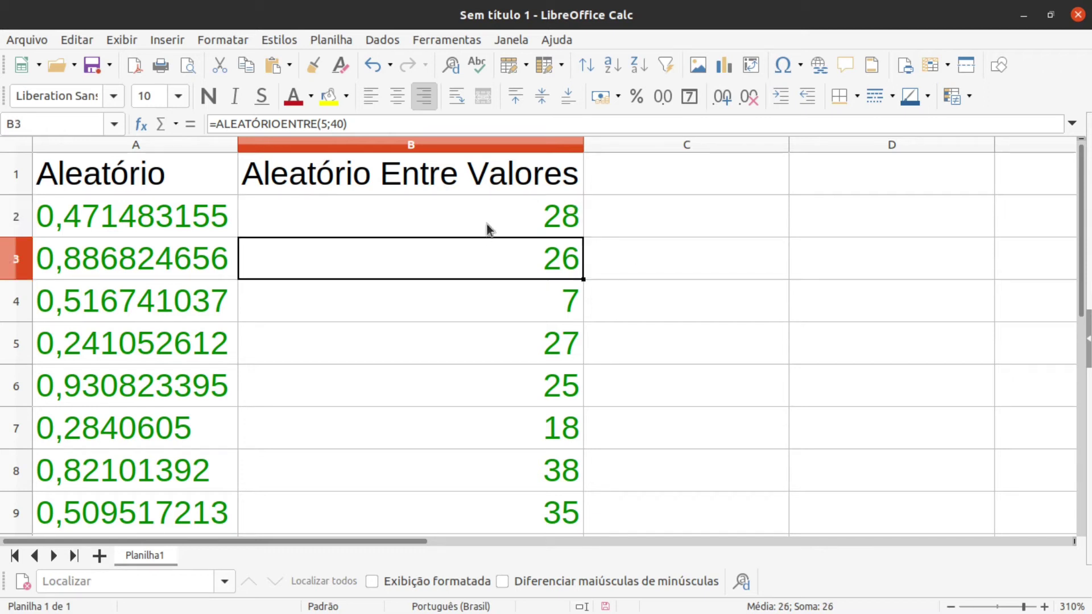
left_click(488, 229)
left_click(490, 289)
left_click(484, 225)
left_click(486, 250)
scroll(515, 472, "down", 1)
scroll(515, 472, "up", 1)
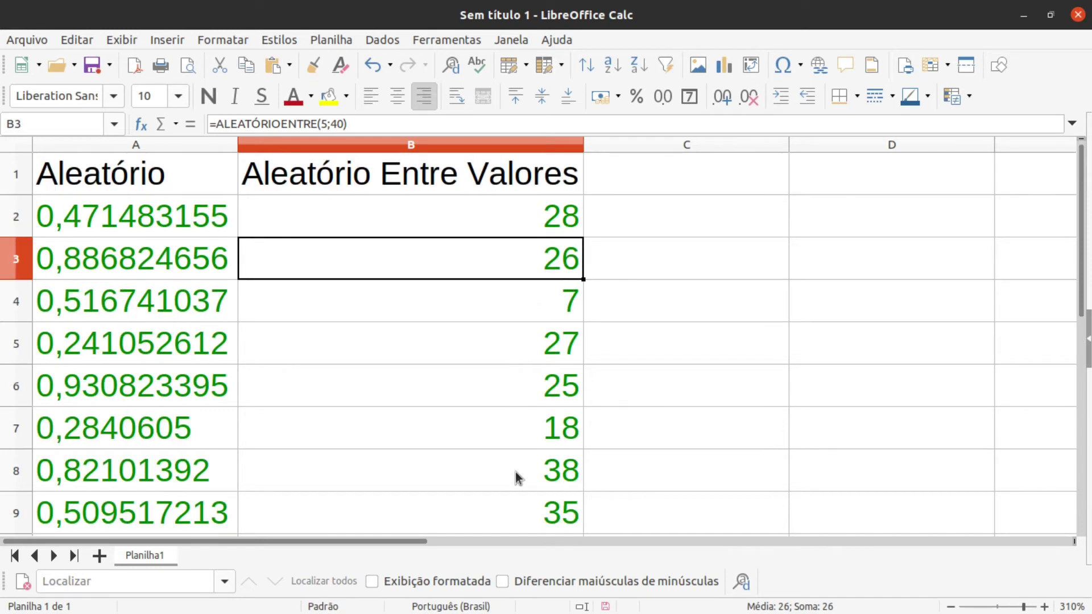
Step: Copy the bounded random number formula from cell B2 across to C2 and fill it down through cell C9
left_click(524, 206)
left_click_drag(584, 235, 745, 235)
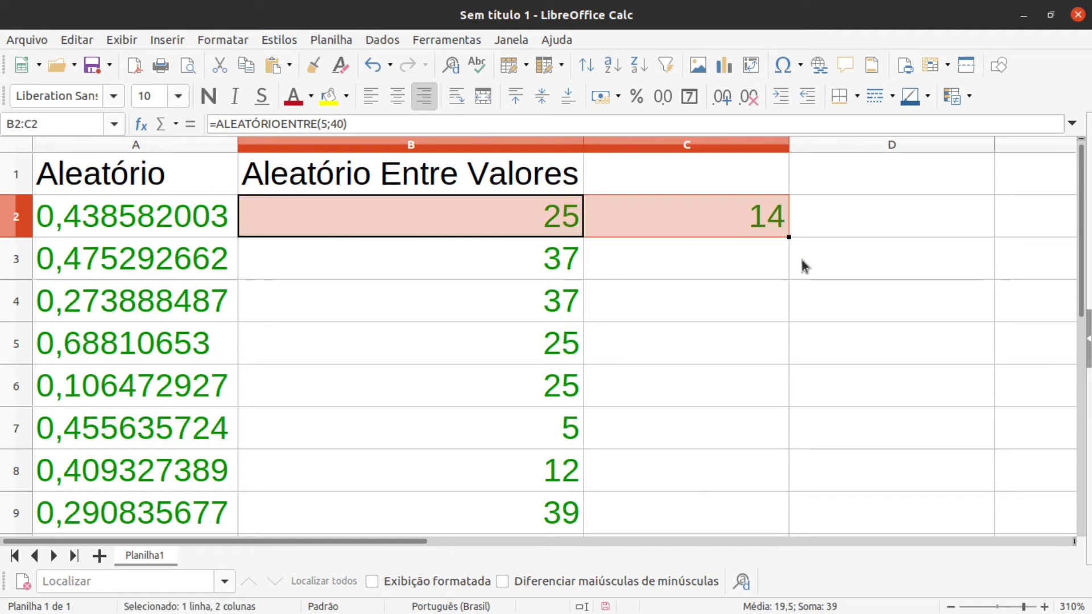
left_click(761, 248)
left_click(774, 230)
left_click_drag(786, 238, 761, 531)
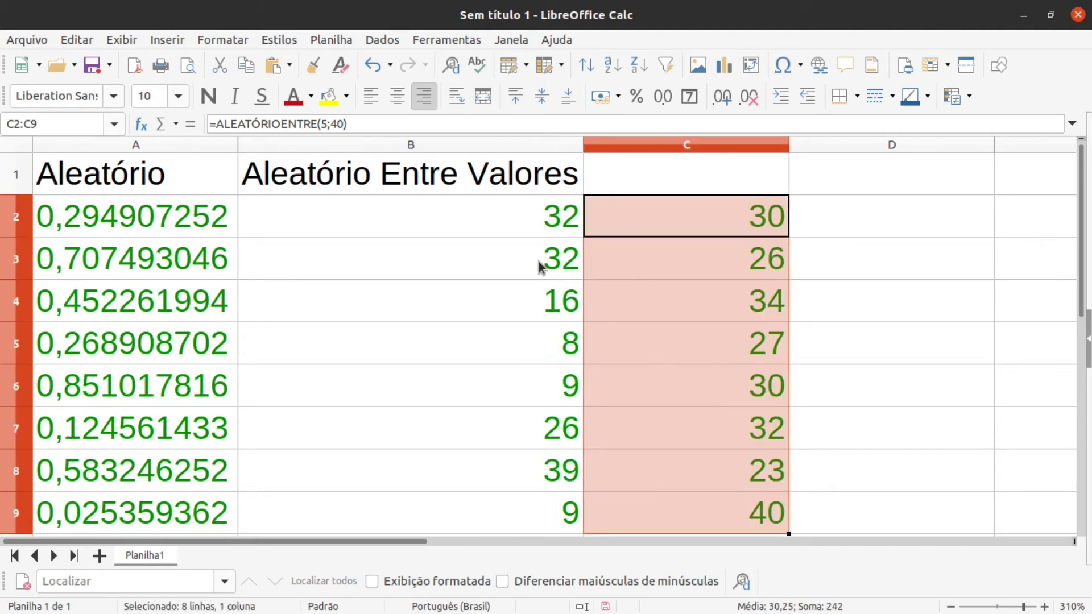
Step: Compare the formulas and random values in column B with those in column C
left_click(432, 209)
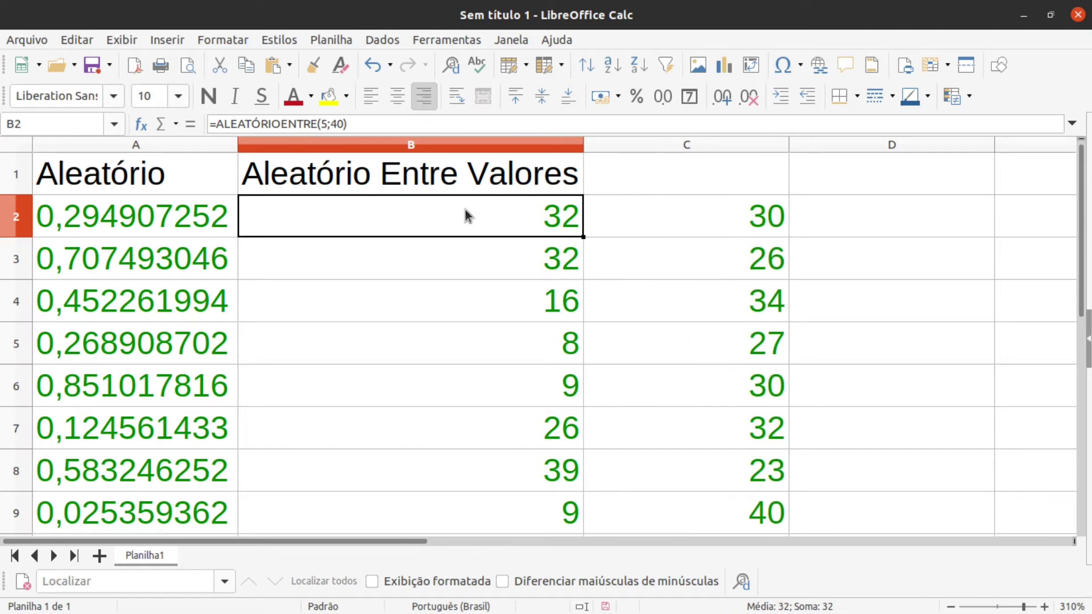
left_click(653, 212)
left_click(493, 212)
left_click(535, 481)
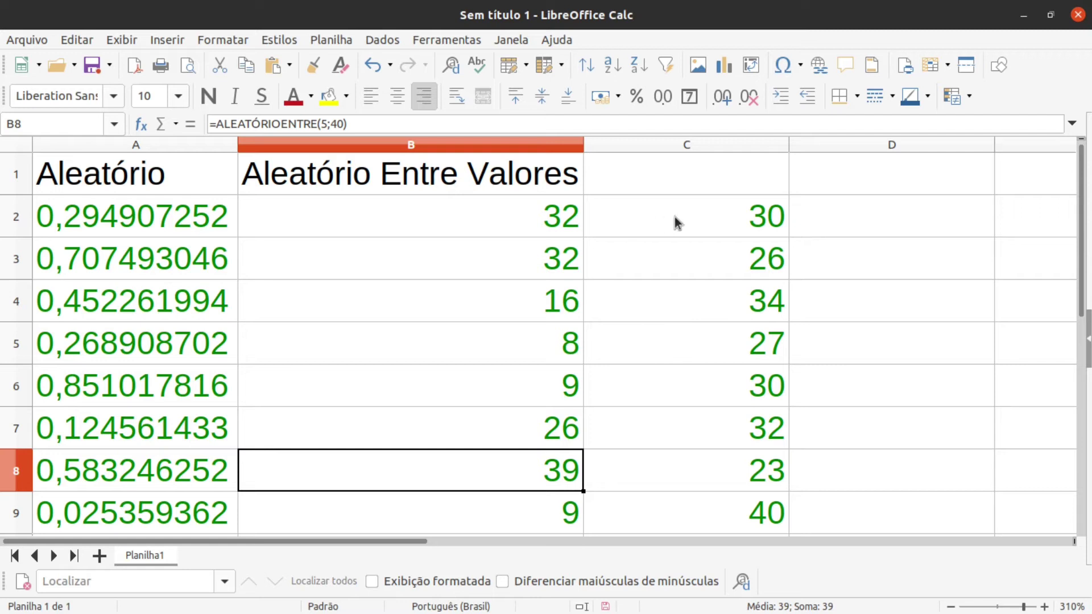
left_click(699, 221)
scroll(708, 462, "down", 1)
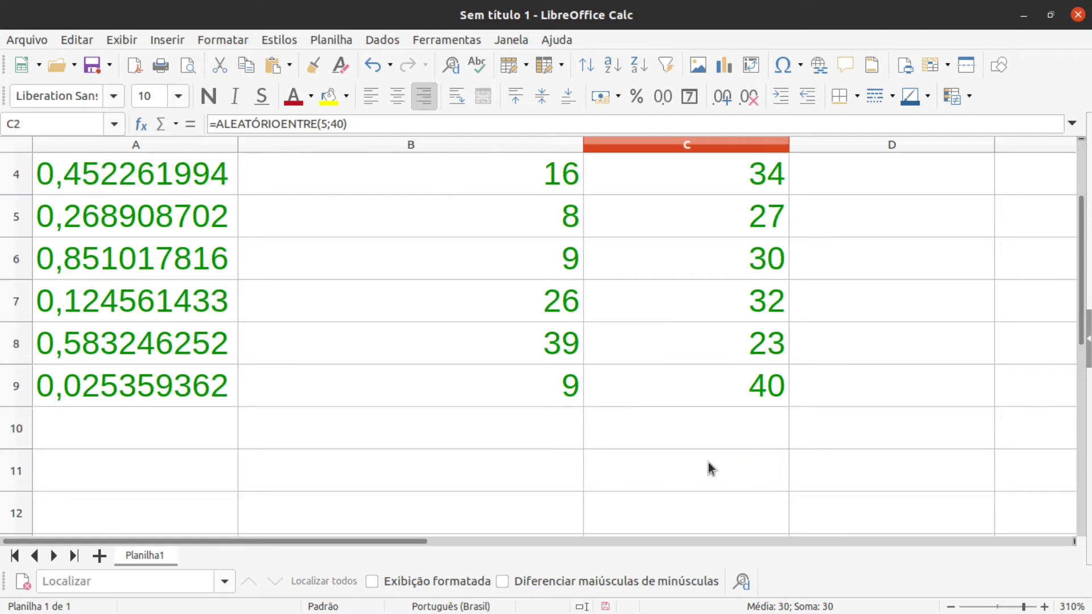
scroll(708, 462, "up", 1)
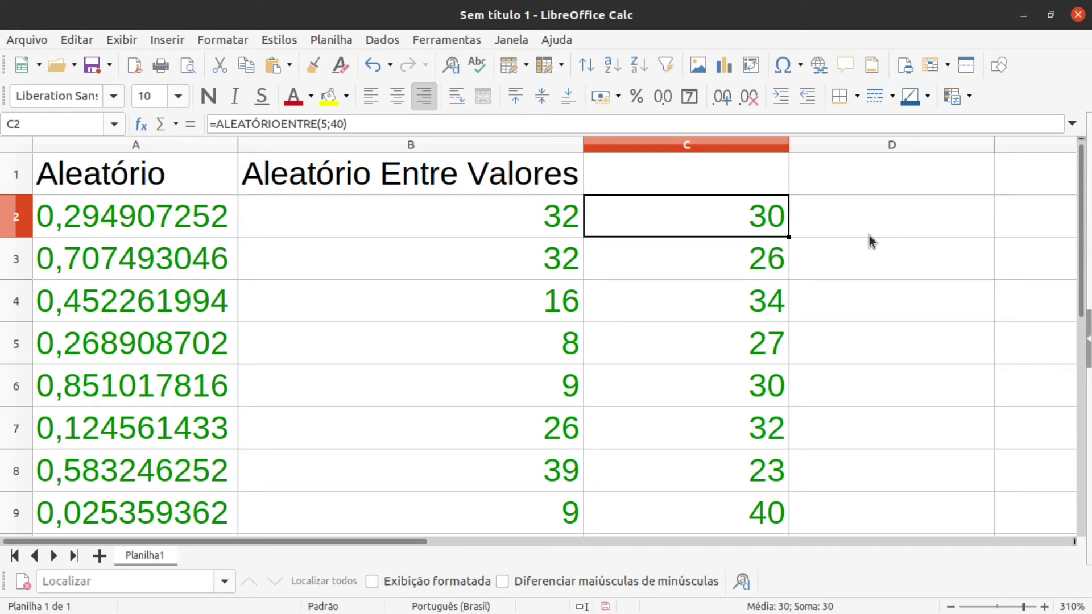
Step: Enter the formula =SOMA(B2:C2) in cell D2 to add the two random values in that row
double_click(835, 233)
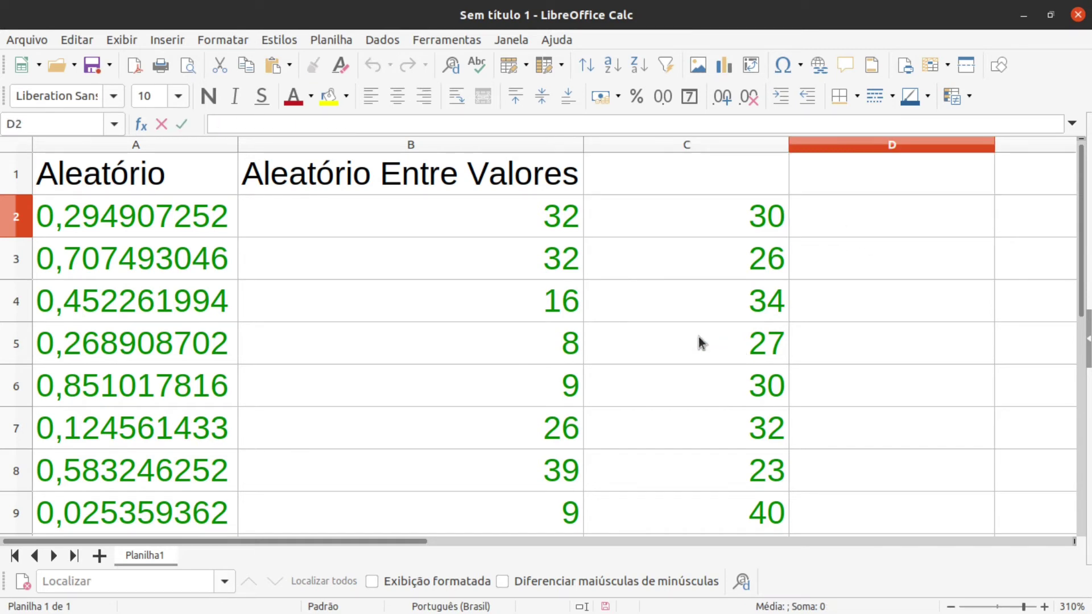
scroll(698, 337, "down", 3, "ctrl")
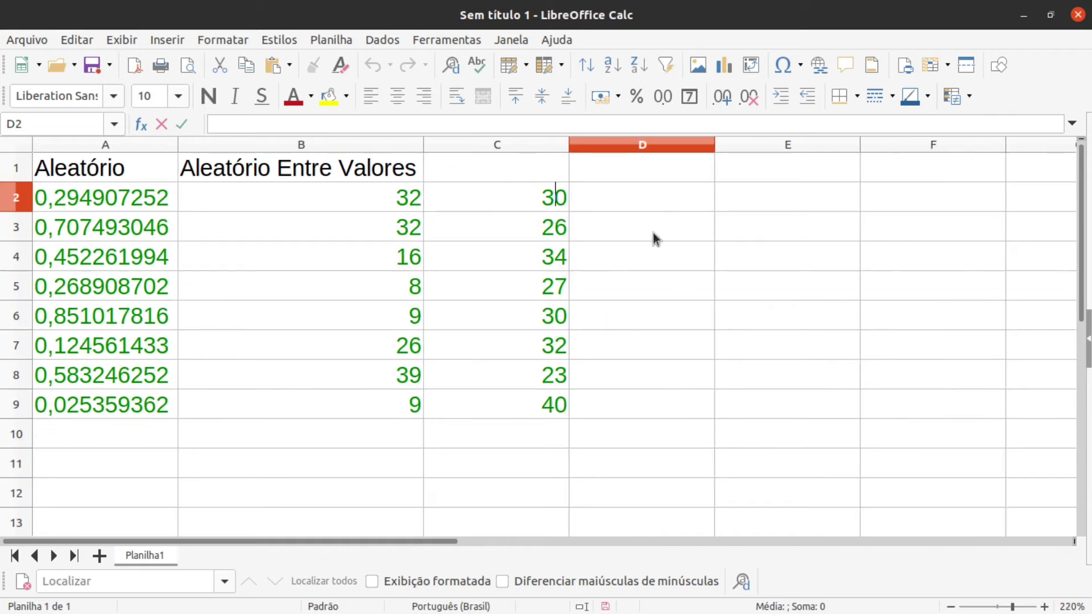
left_click(616, 246)
left_click(585, 199)
double_click(586, 199)
type("=")
type("SOMA(")
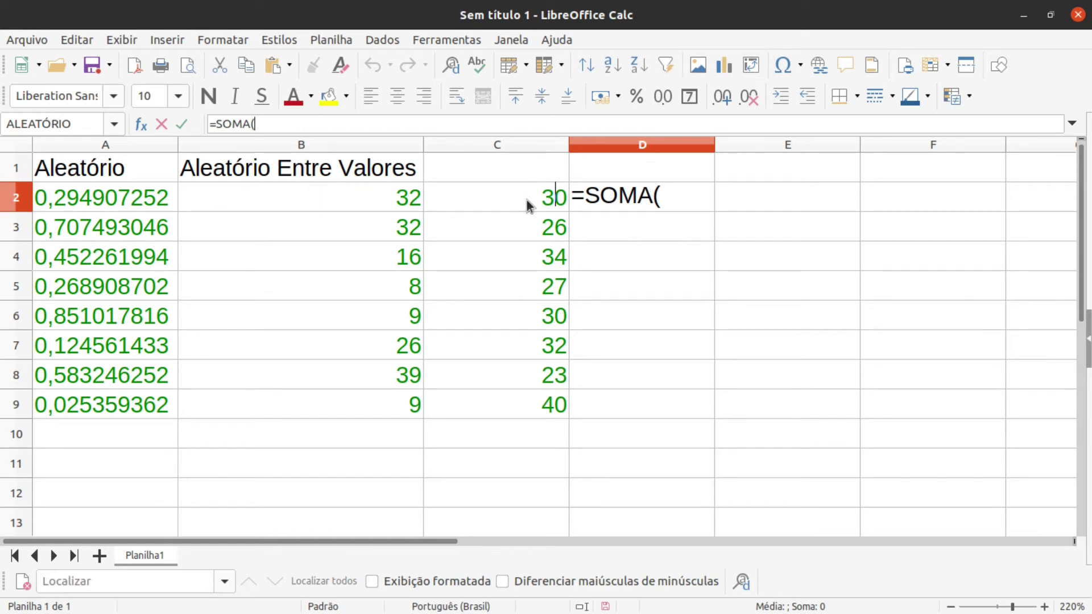
left_click(383, 194)
type("+")
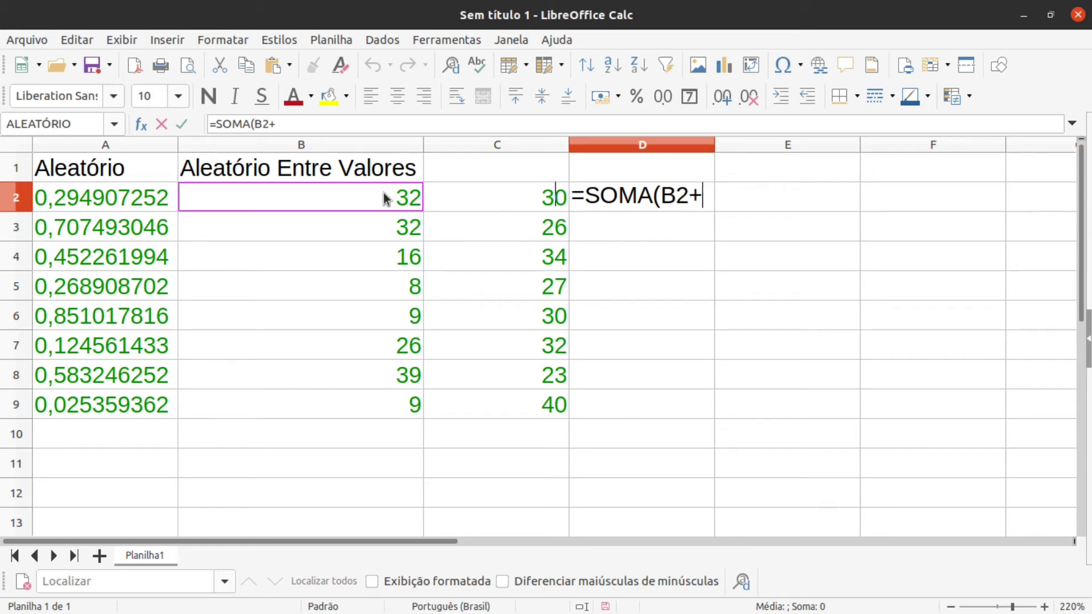
key("BackSpace")
type(":")
left_click(474, 206)
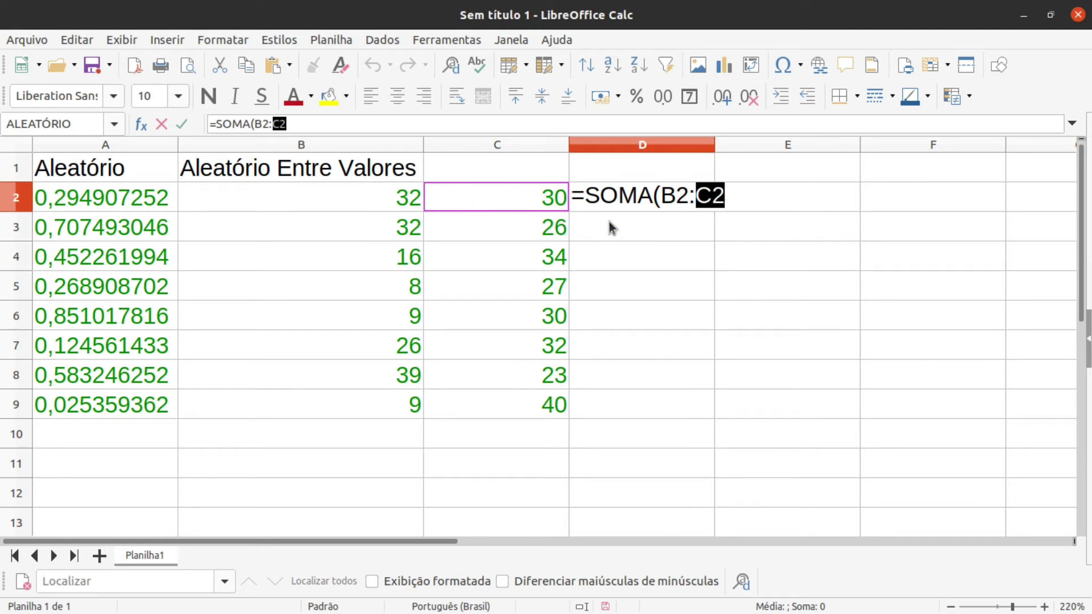
type(")")
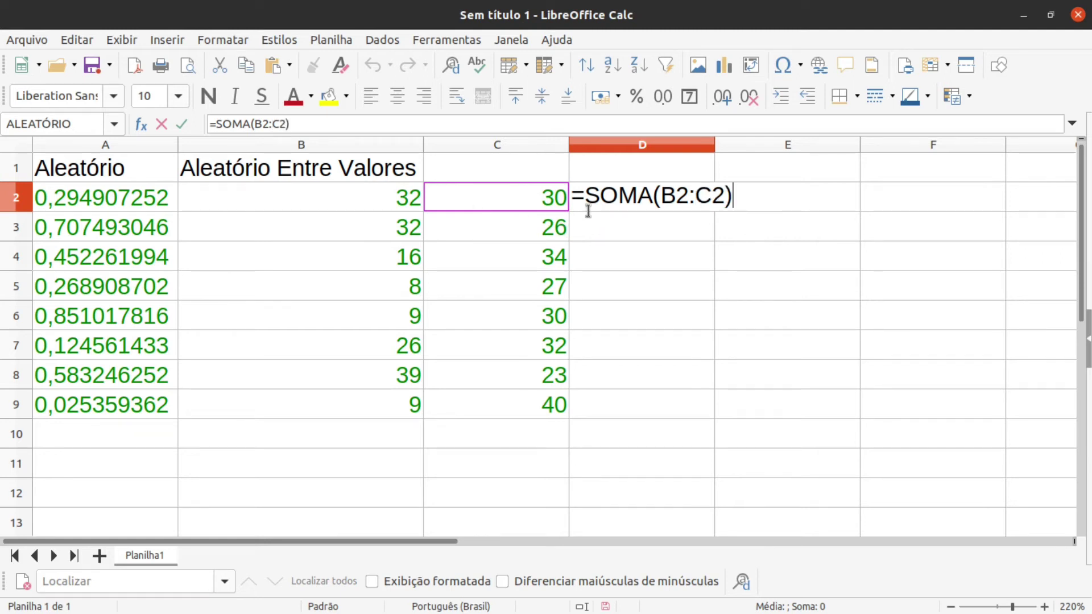
key("Return")
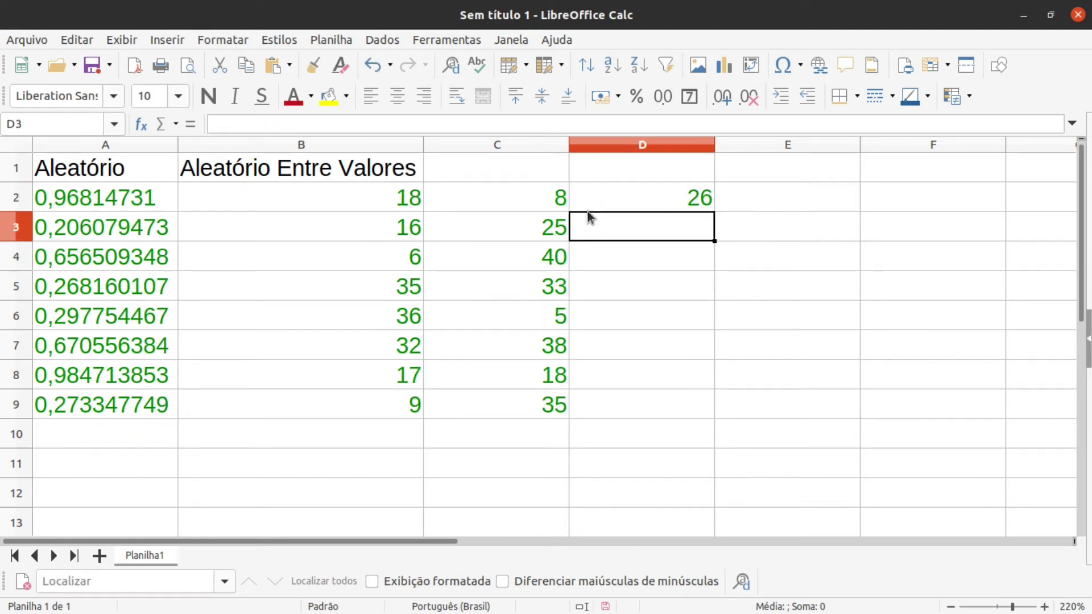
Step: Fill the sum formula from cell D2 down through cell D9
left_click(619, 206)
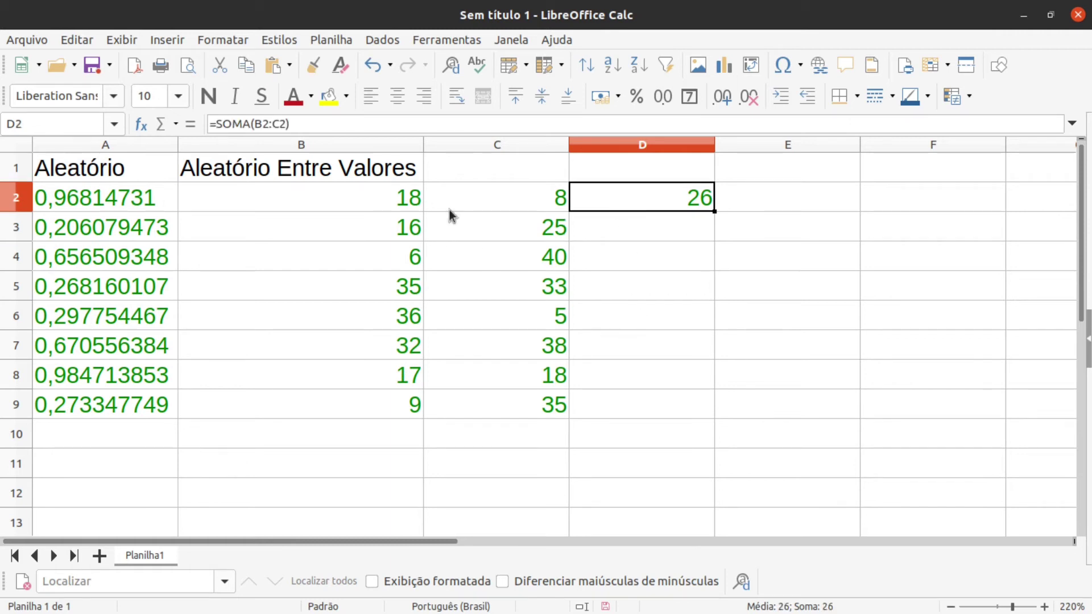
left_click_drag(716, 212, 695, 415)
left_click(752, 375)
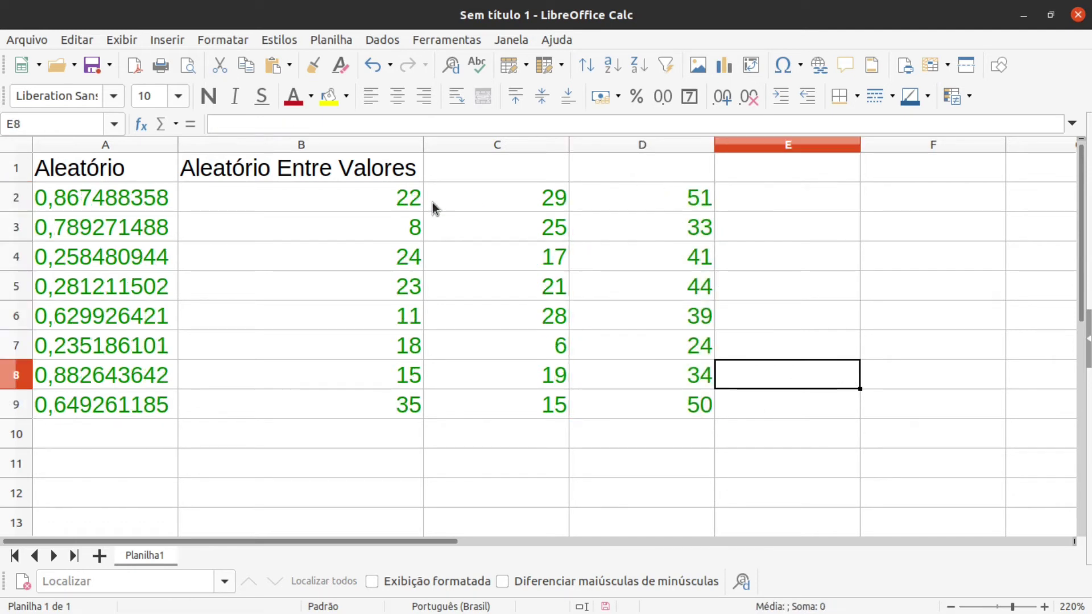
Step: Check the sum formulas in cells D2, D3 and D9 against the values they add in columns B and C
left_click(695, 234)
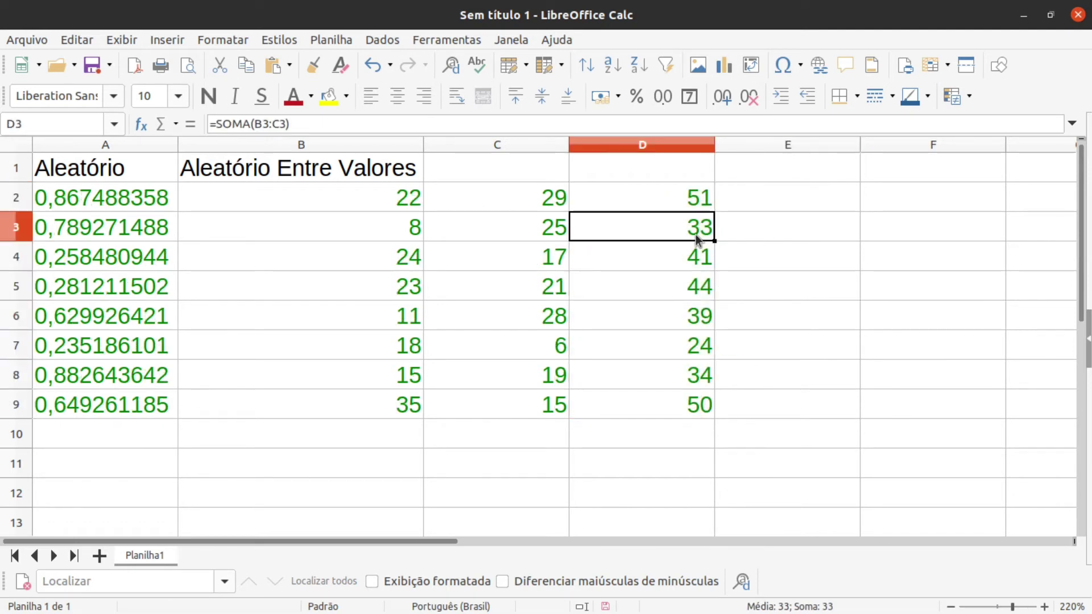
left_click(487, 207)
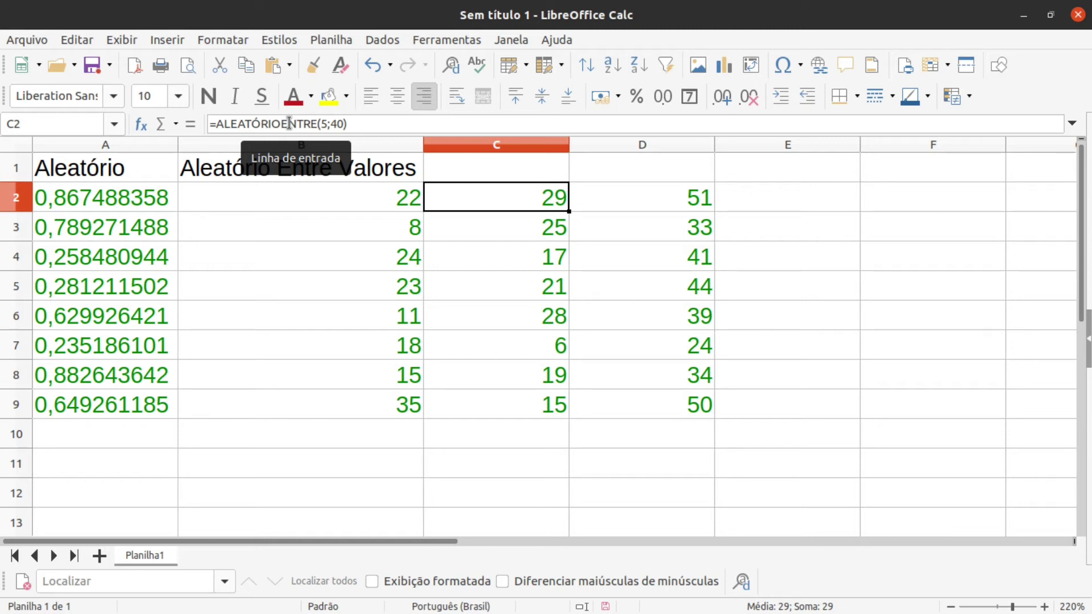
left_click(682, 206)
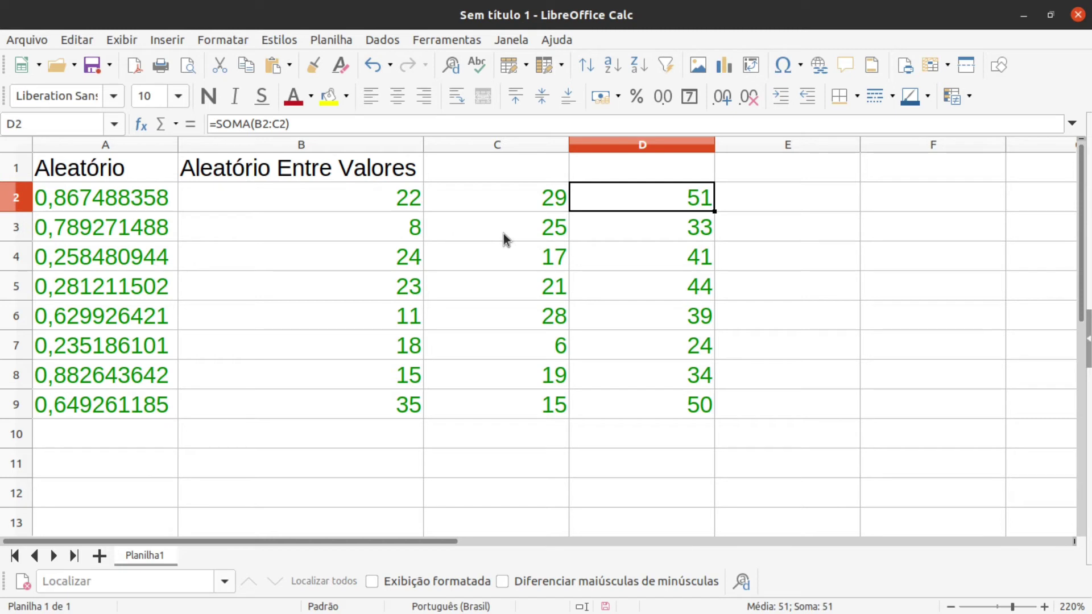
left_click(646, 234)
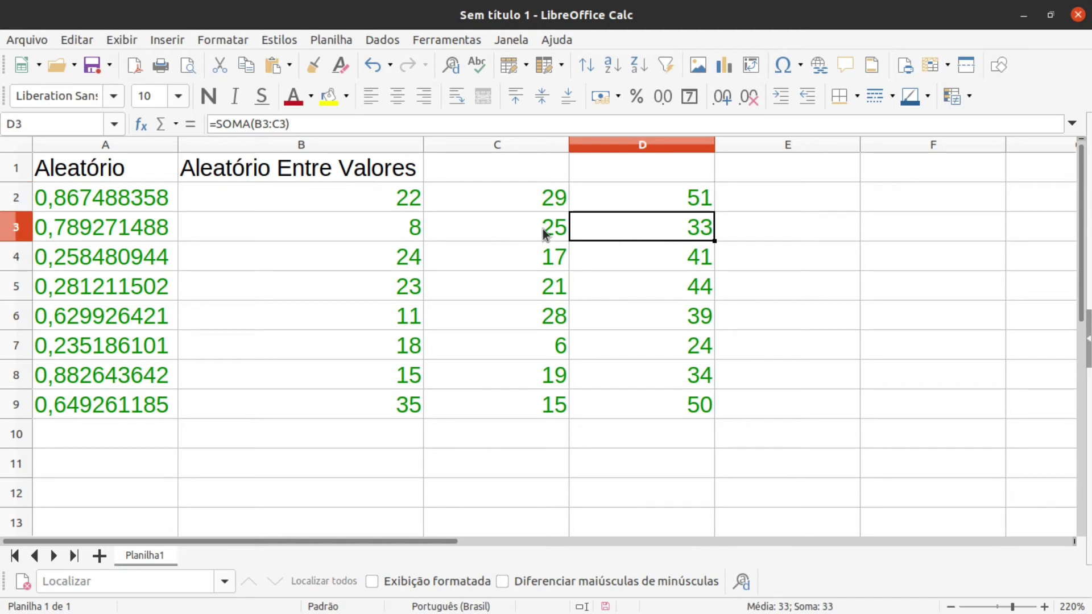
left_click(666, 202)
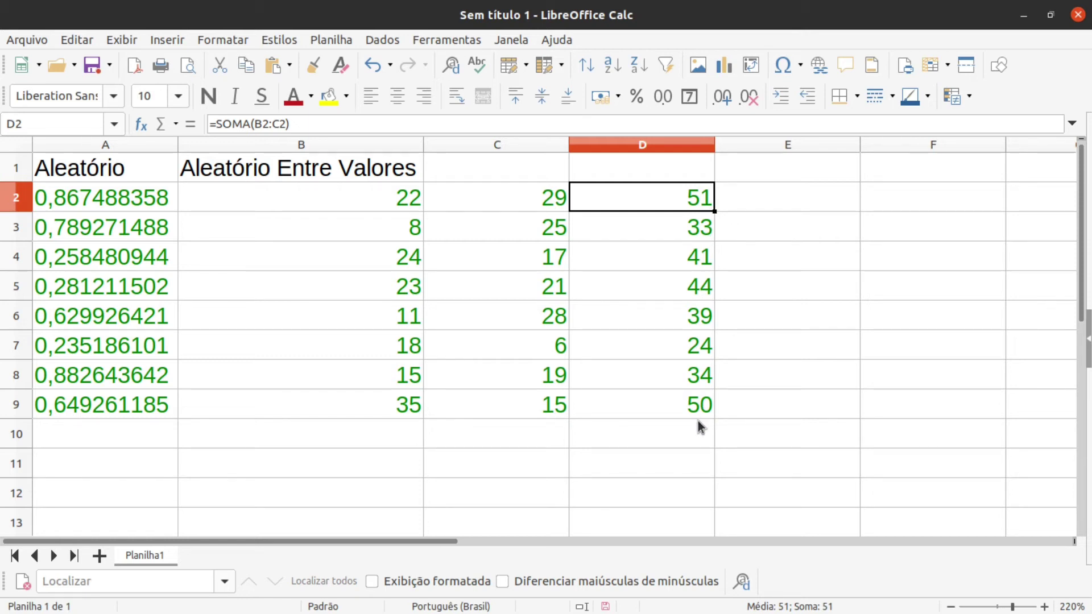
left_click(546, 400)
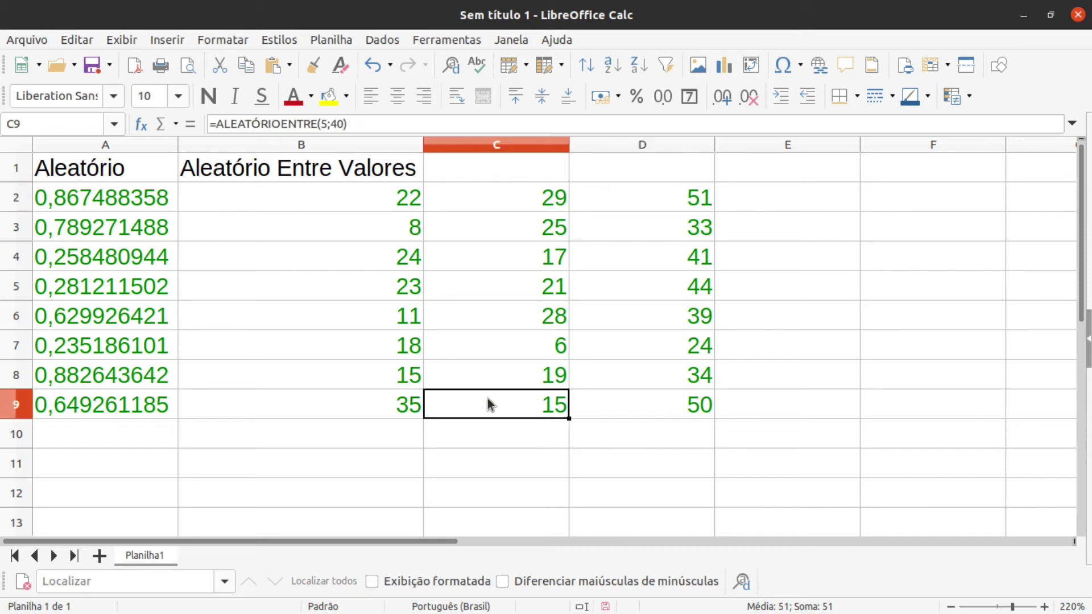
left_click(402, 407)
left_click(672, 416)
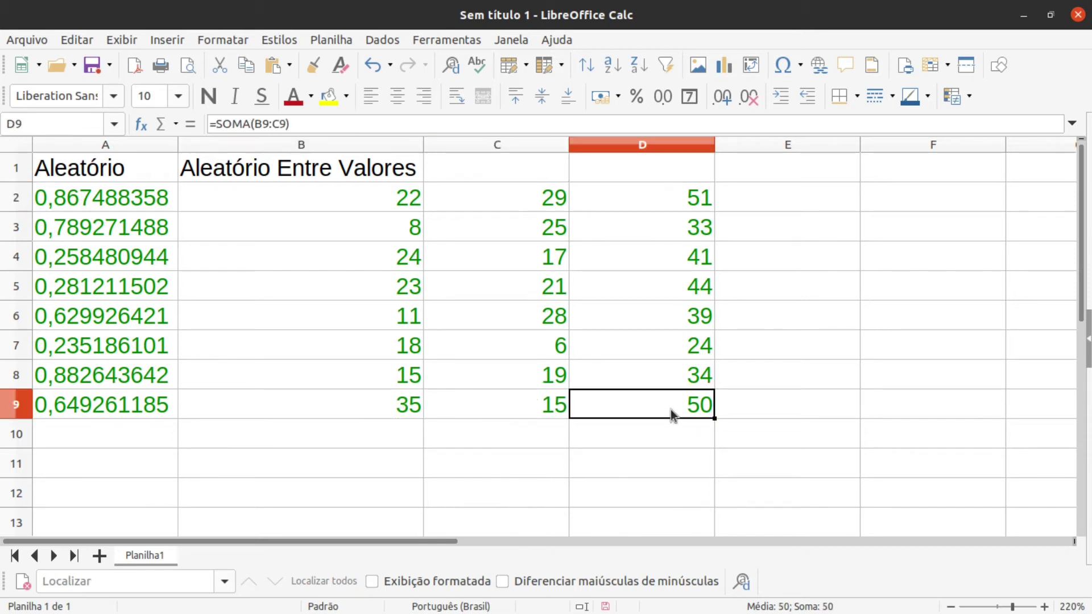
left_click(371, 418)
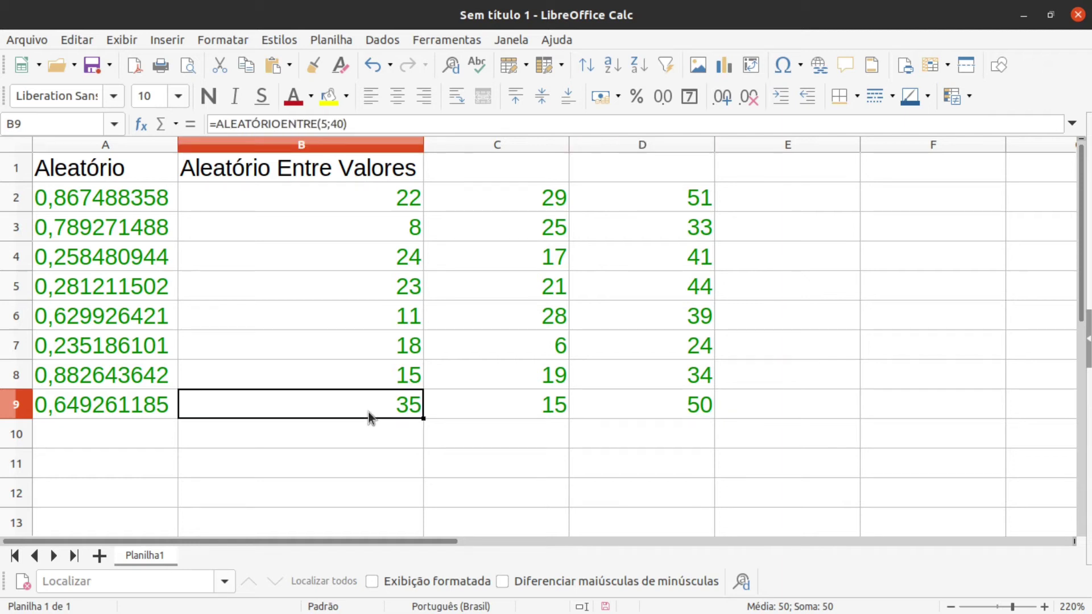
left_click(501, 411)
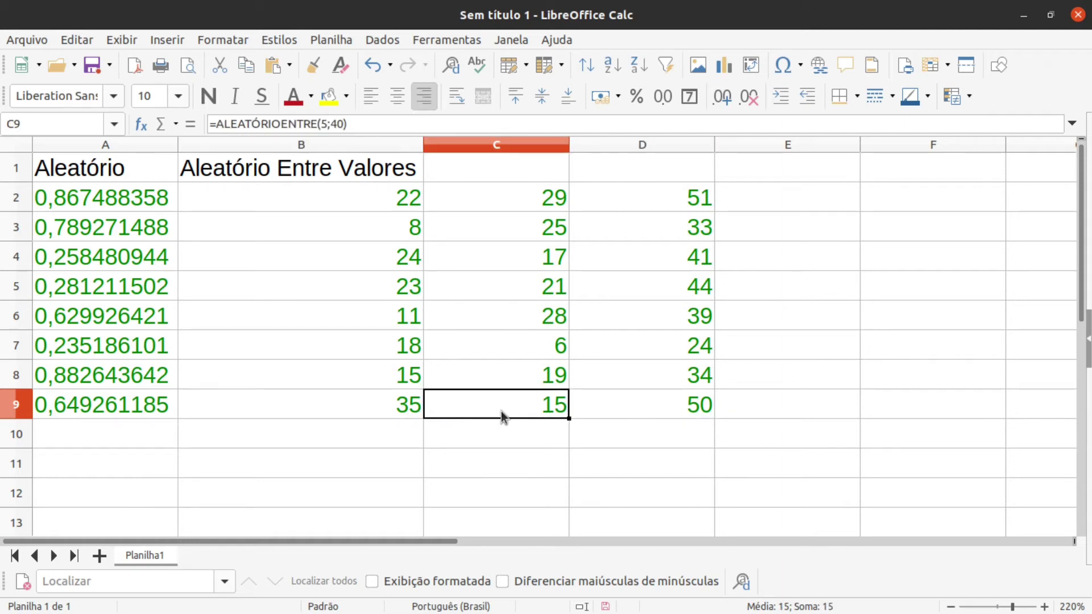
left_click(683, 411)
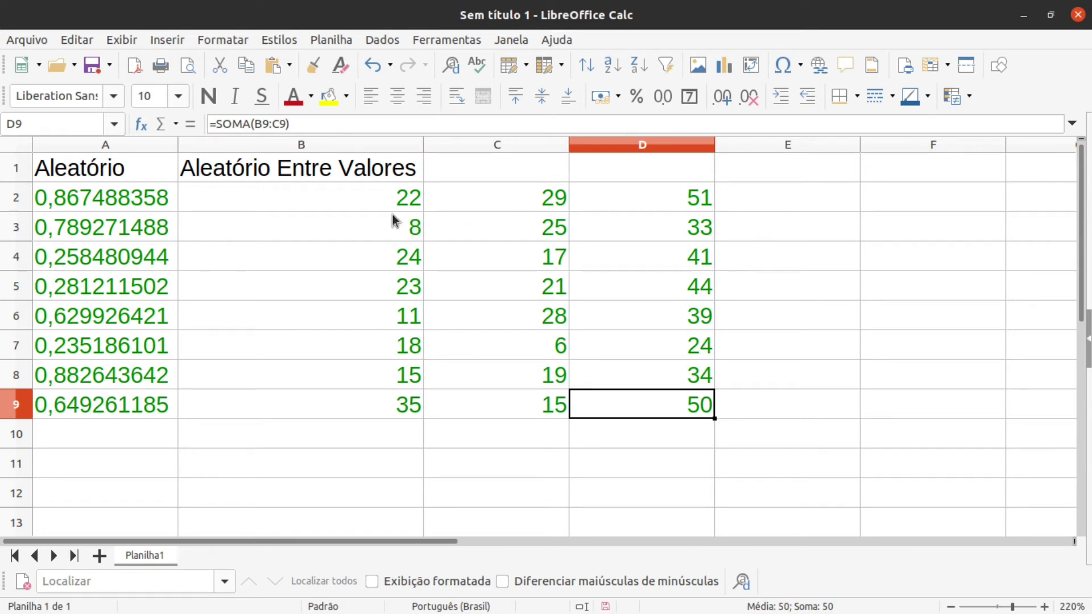
left_click(674, 208)
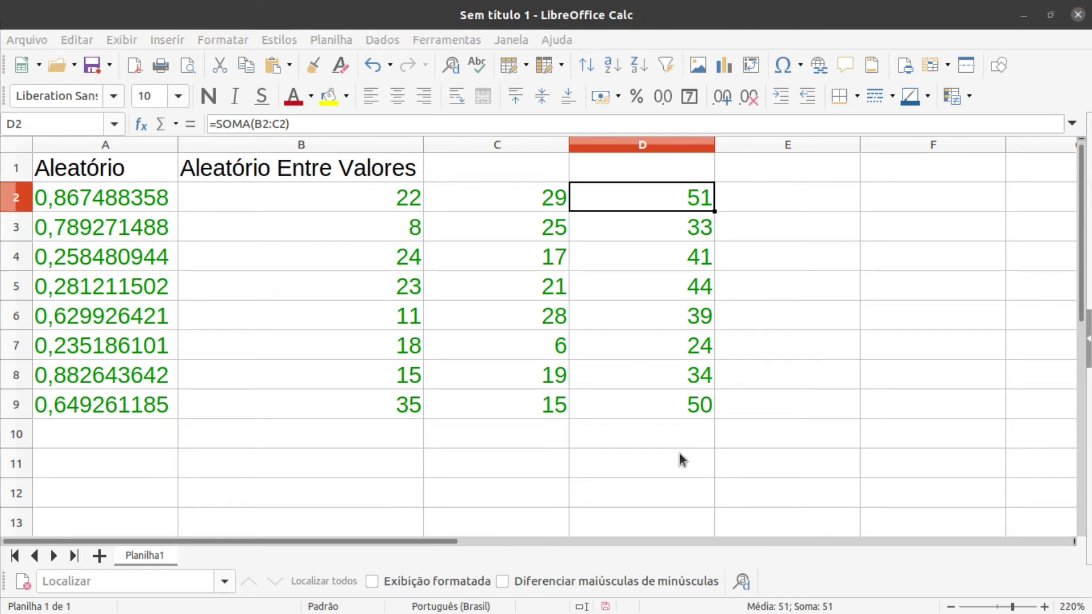
Step: Change the formula in cell D3 to =SOMA(B3+C3), replacing the range colon with a plus sign, and check the values it adds
left_click(627, 224)
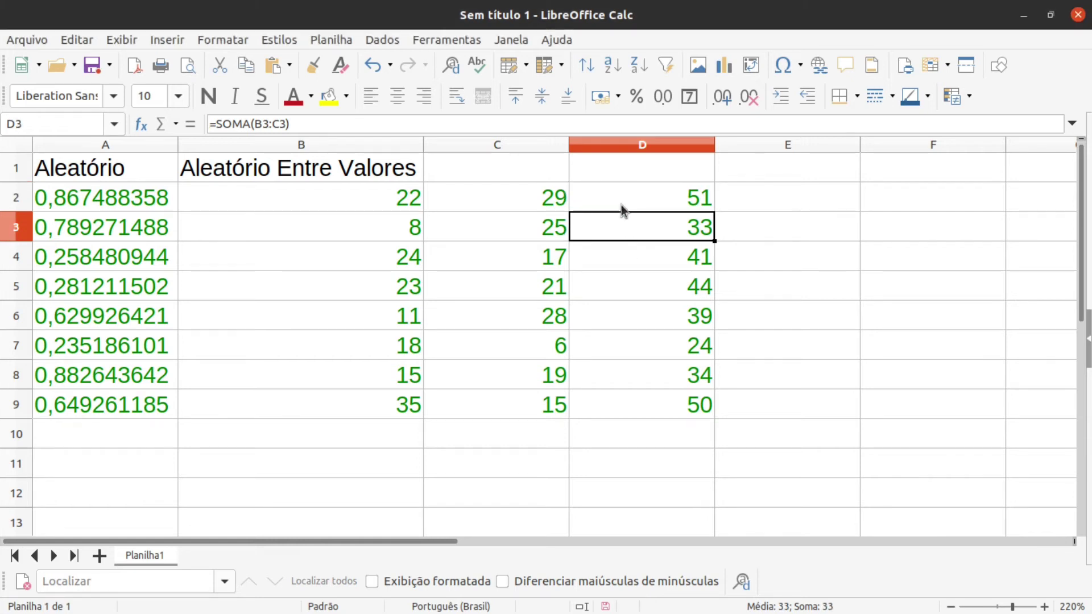
double_click(613, 224)
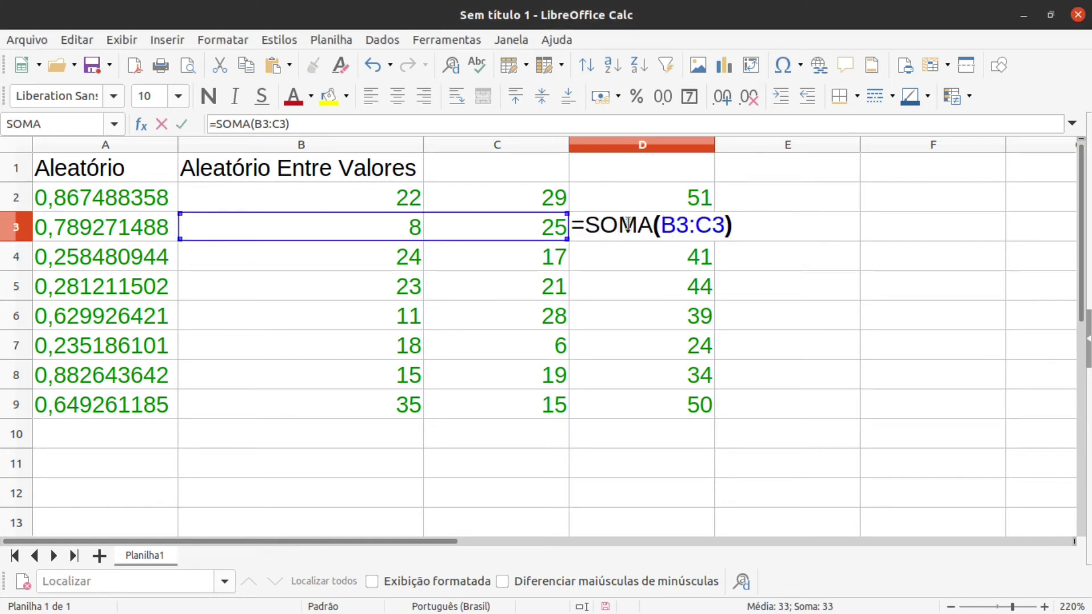
left_click_drag(573, 225, 650, 218)
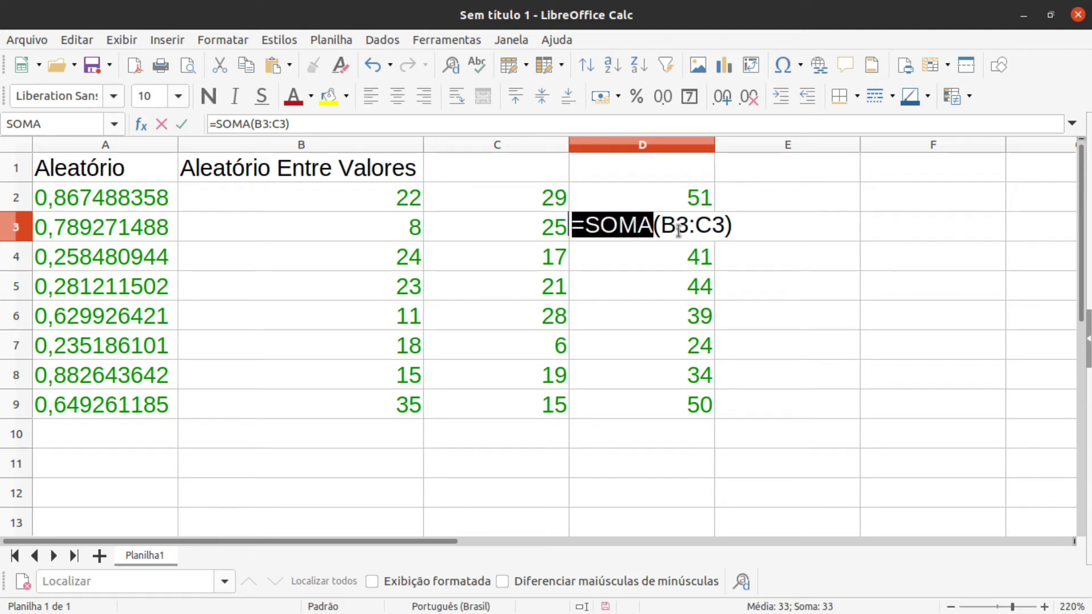
left_click(677, 224)
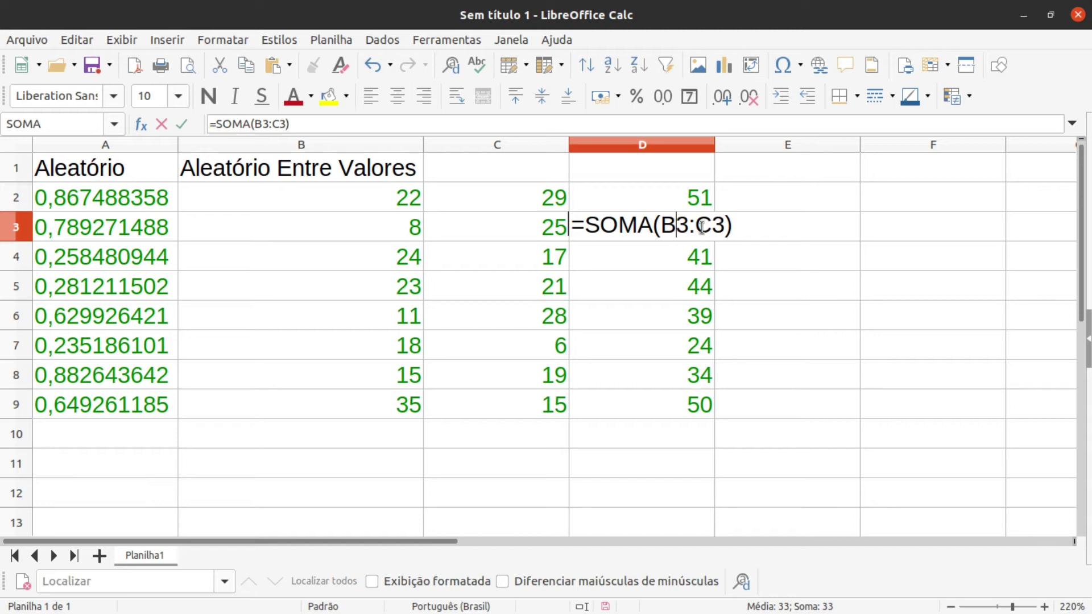
left_click(694, 227)
left_click_drag(695, 228, 688, 228)
key("Delete")
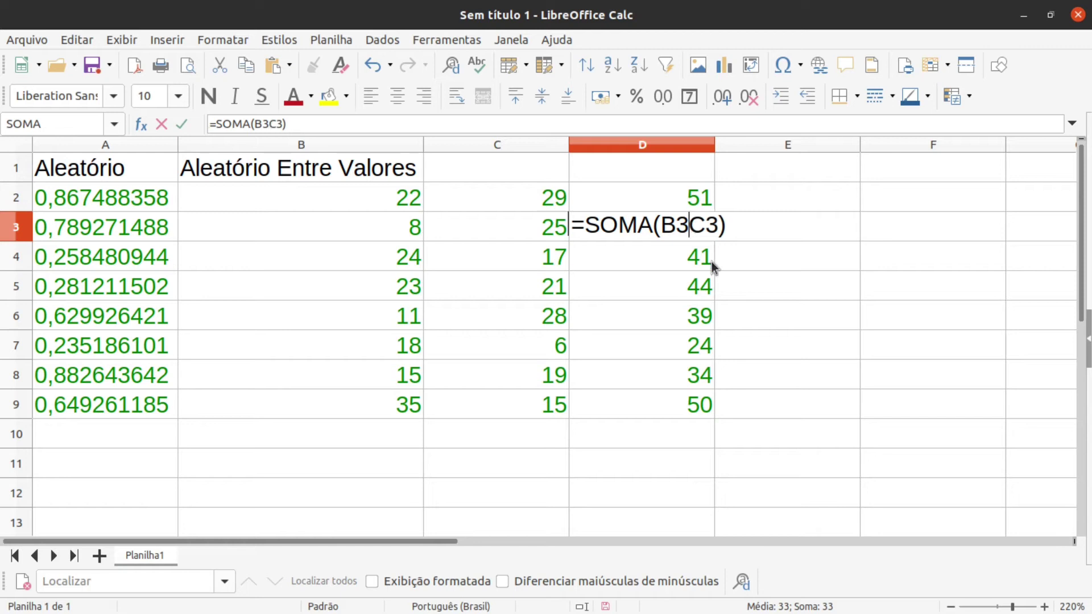
type("+")
key("Return")
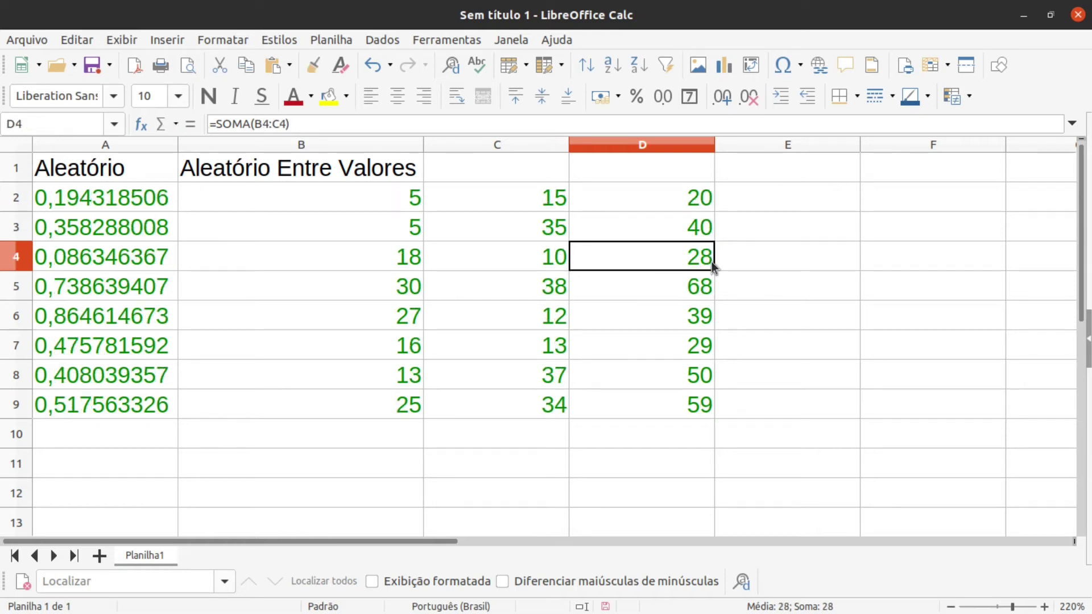
left_click(411, 228)
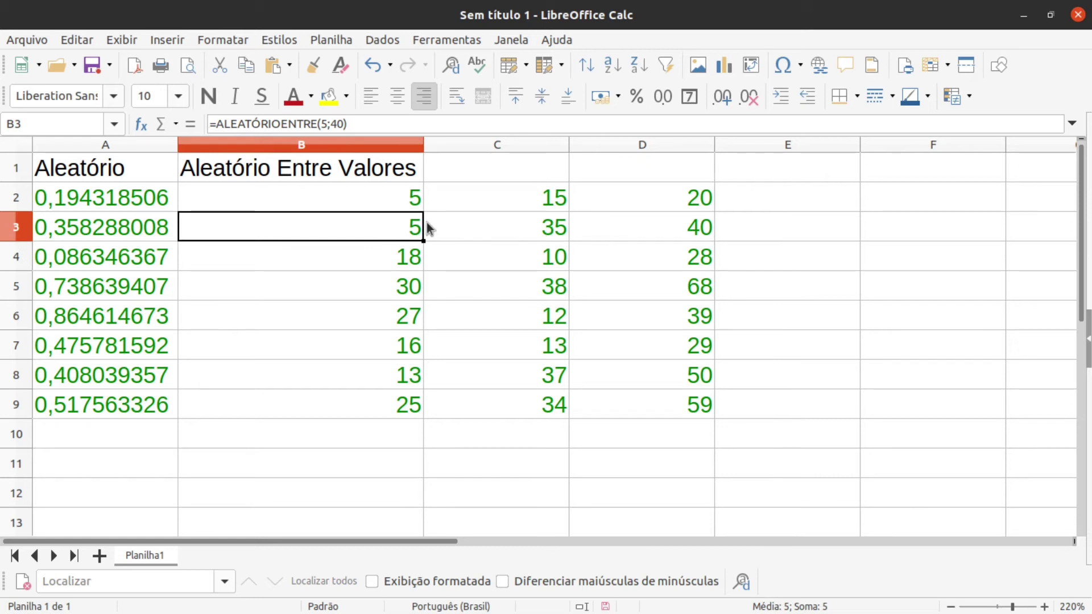
Step: Compare the sum formulas in cells D2 and D3, one using a range colon and the other a plus sign, with the row values
left_click(691, 229)
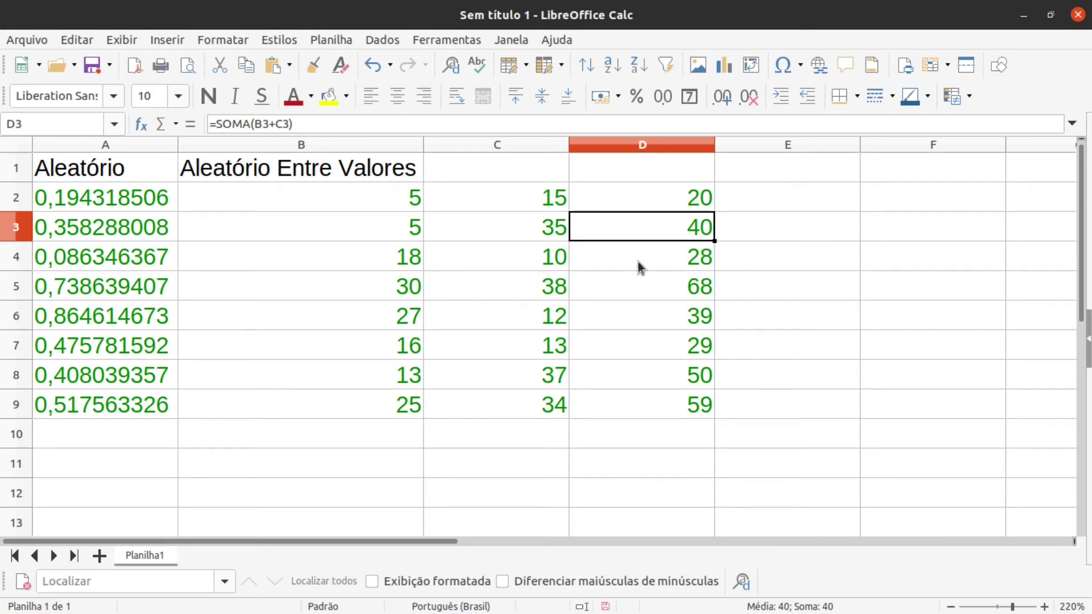
left_click(634, 204)
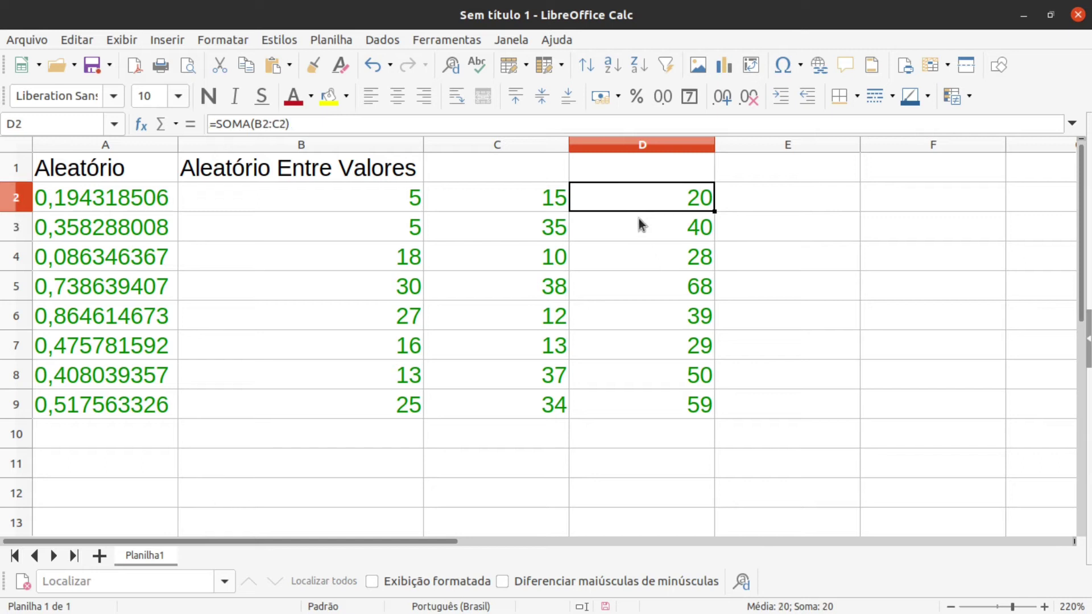
left_click(638, 220)
left_click(619, 196)
left_click(414, 222)
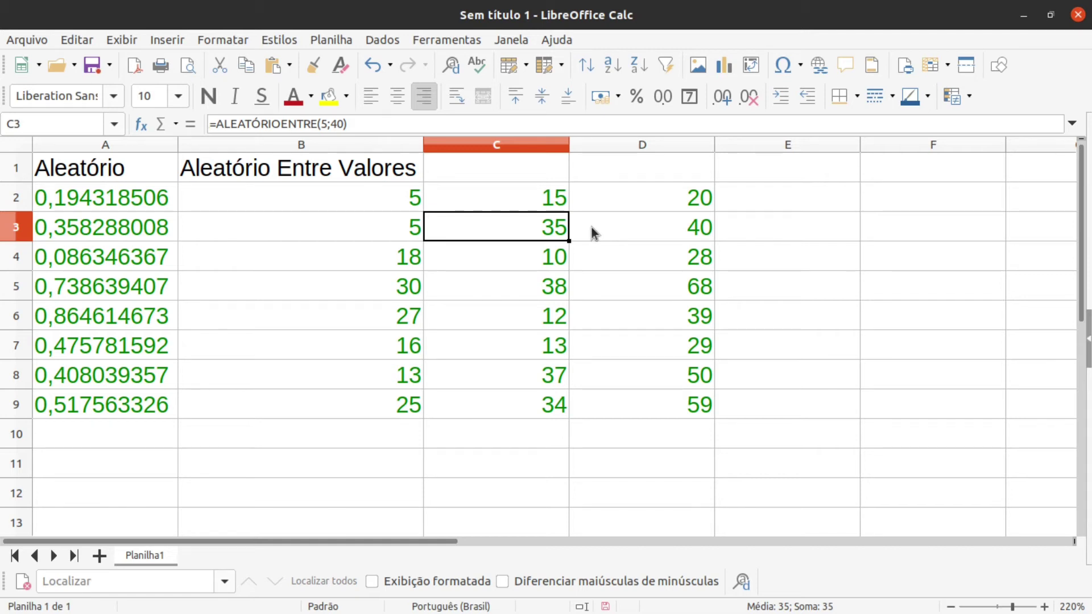
left_click(820, 261)
left_click(649, 205)
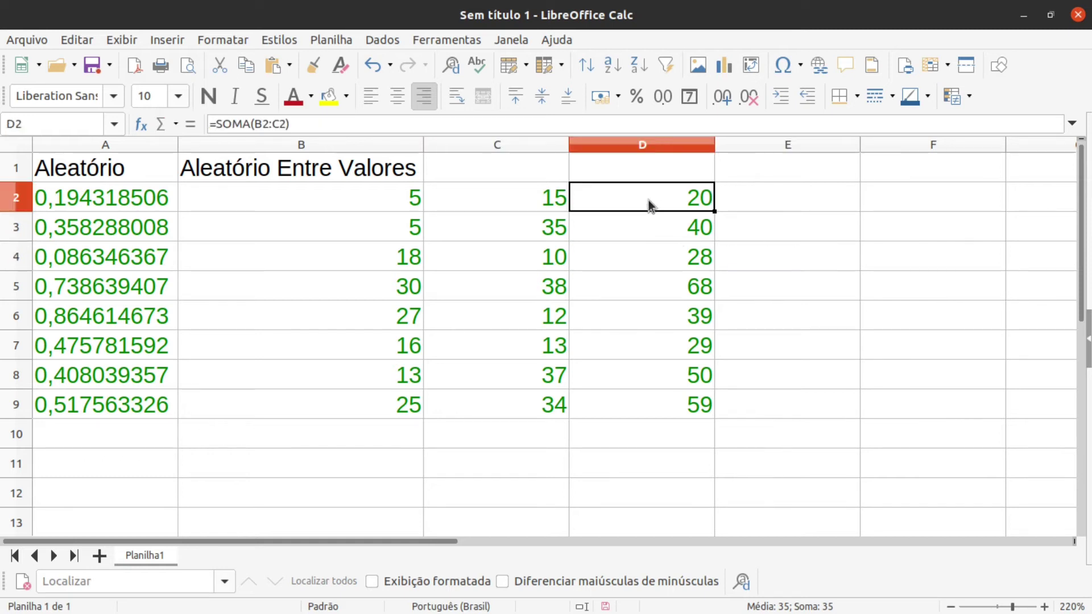
left_click(58, 206)
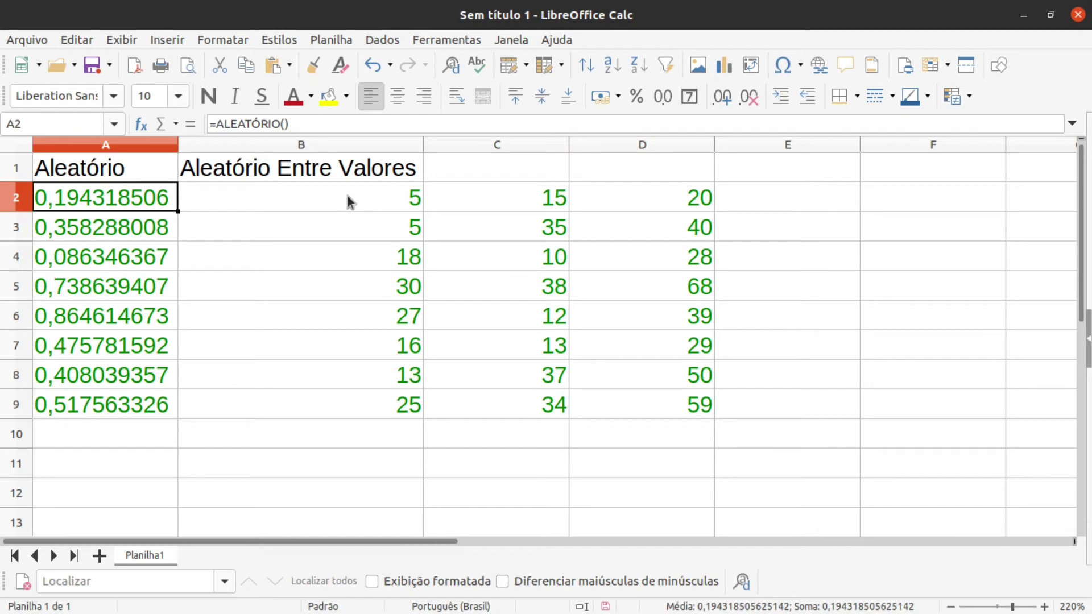
left_click(373, 199)
left_click(520, 203)
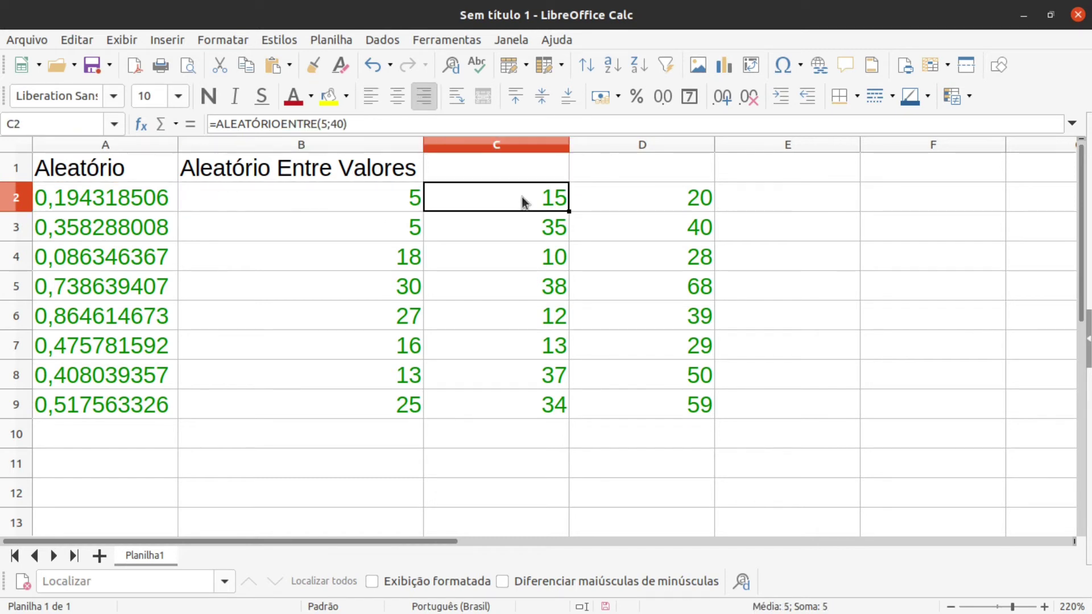
left_click(623, 205)
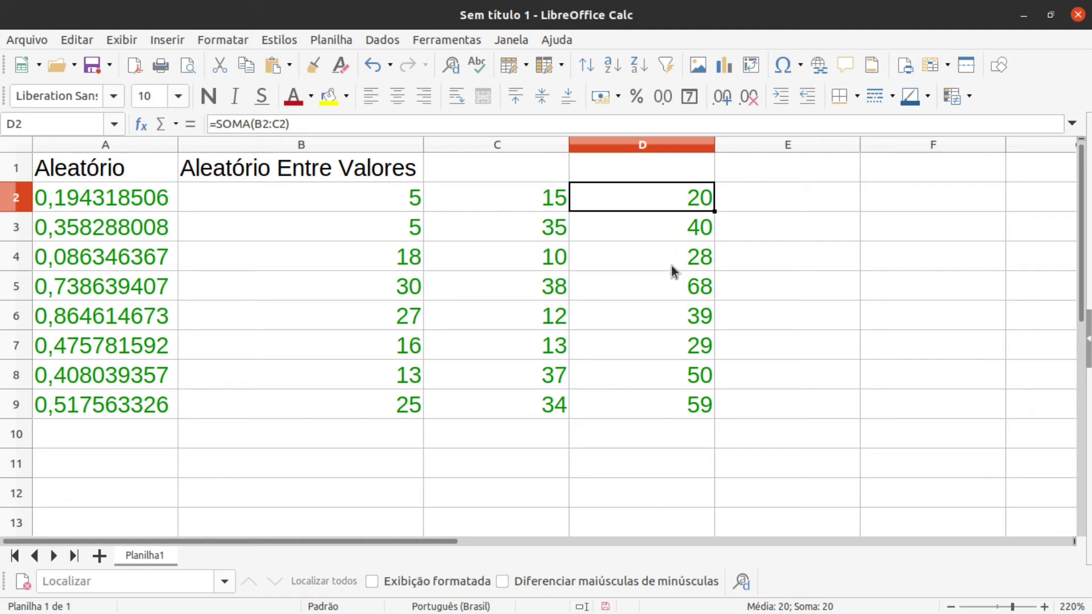
left_click(648, 231)
Step: Extend the sum formula in cell D2 to =SOMA(A2:C2) so it includes column A, and check the values it adds
left_click(657, 194)
double_click(657, 193)
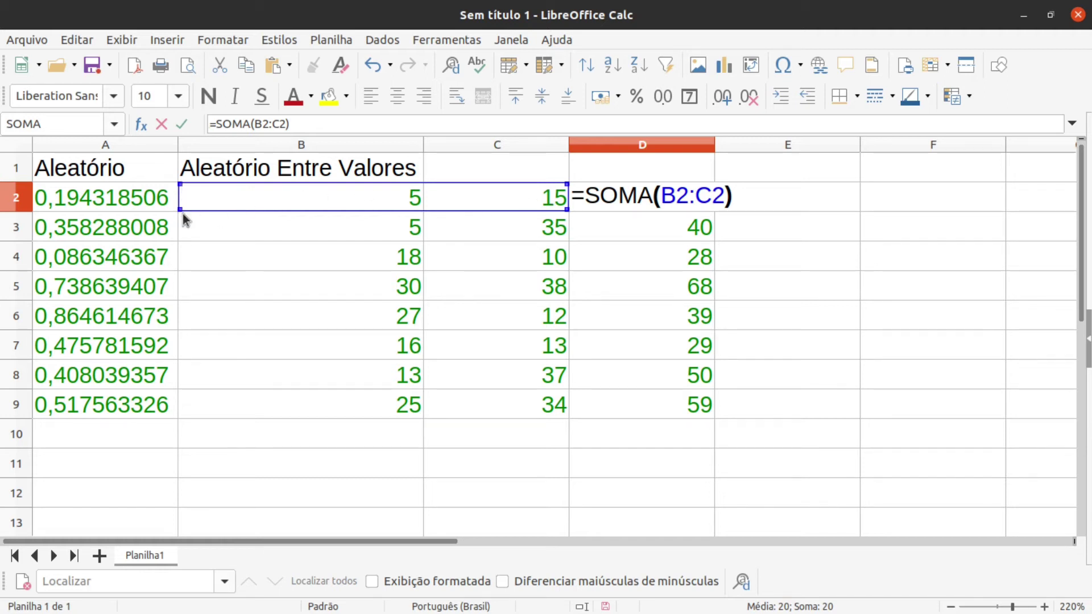
left_click_drag(178, 210, 147, 199)
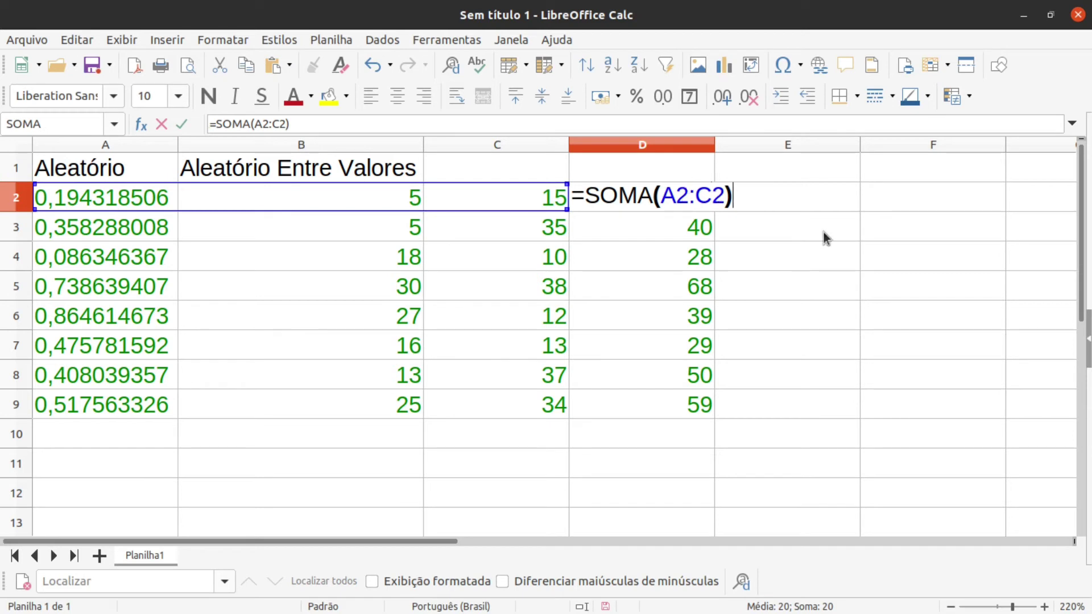
key("Return")
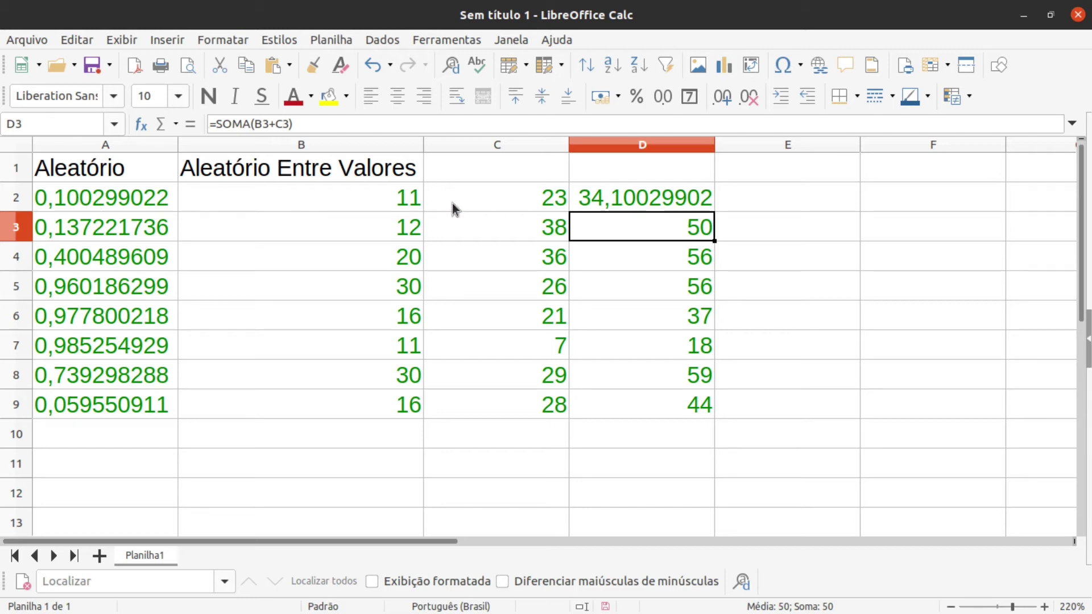
left_click(810, 217)
left_click(612, 208)
left_click(118, 206)
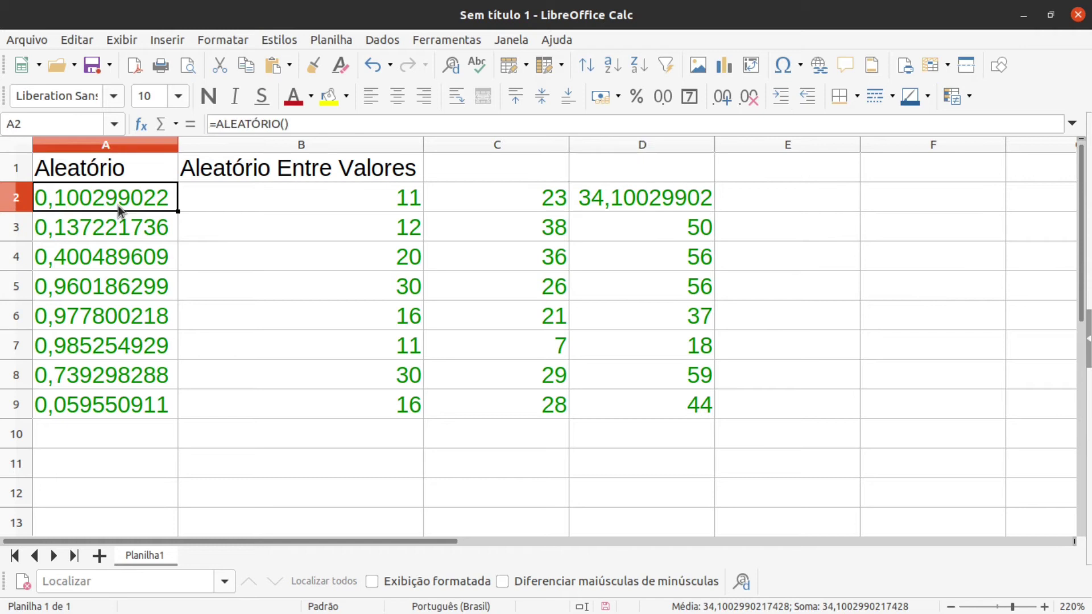
left_click(671, 199)
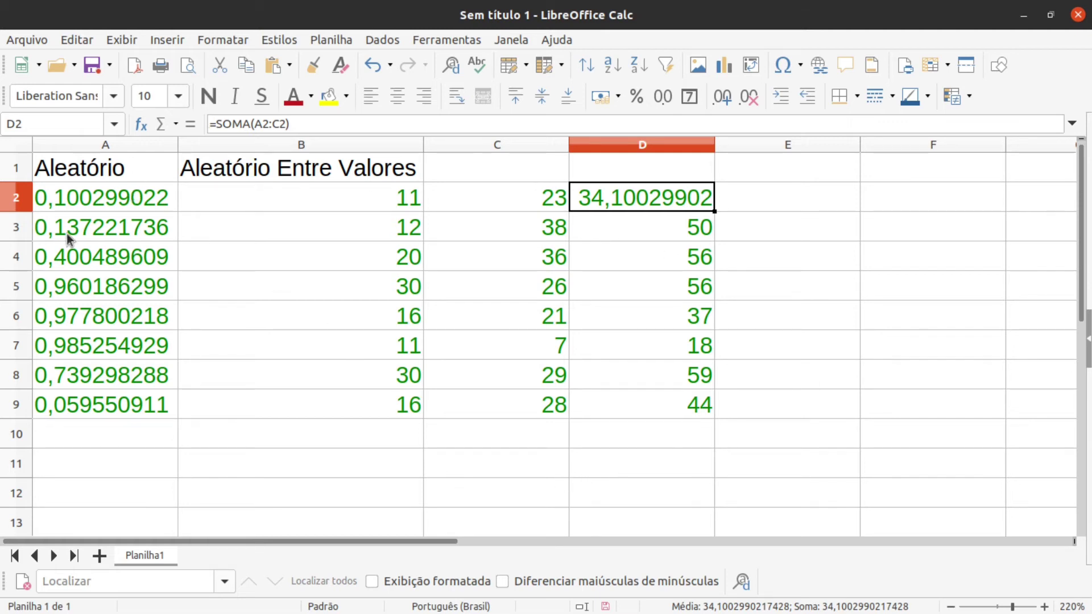
left_click(73, 199)
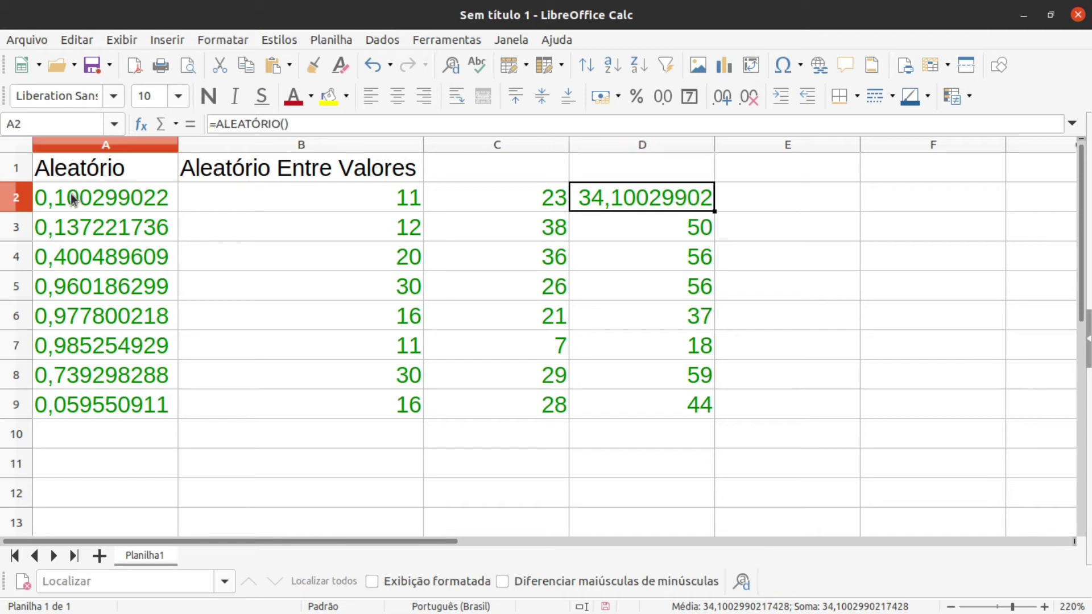
Step: Enter the label "Soma Geral" in cell C10
left_click(684, 407)
left_click(539, 438)
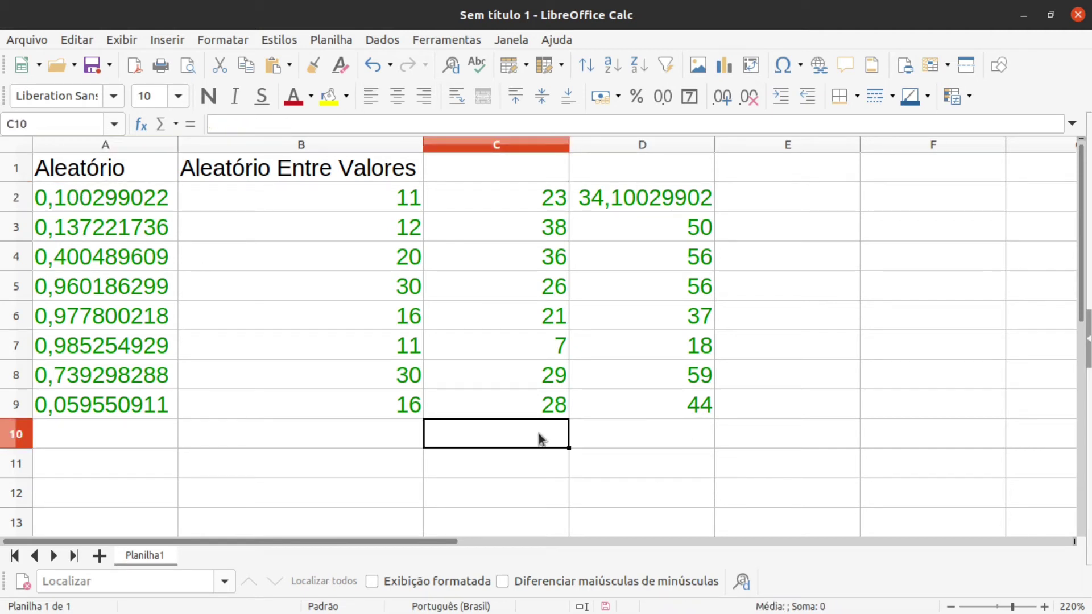
type("Soma G")
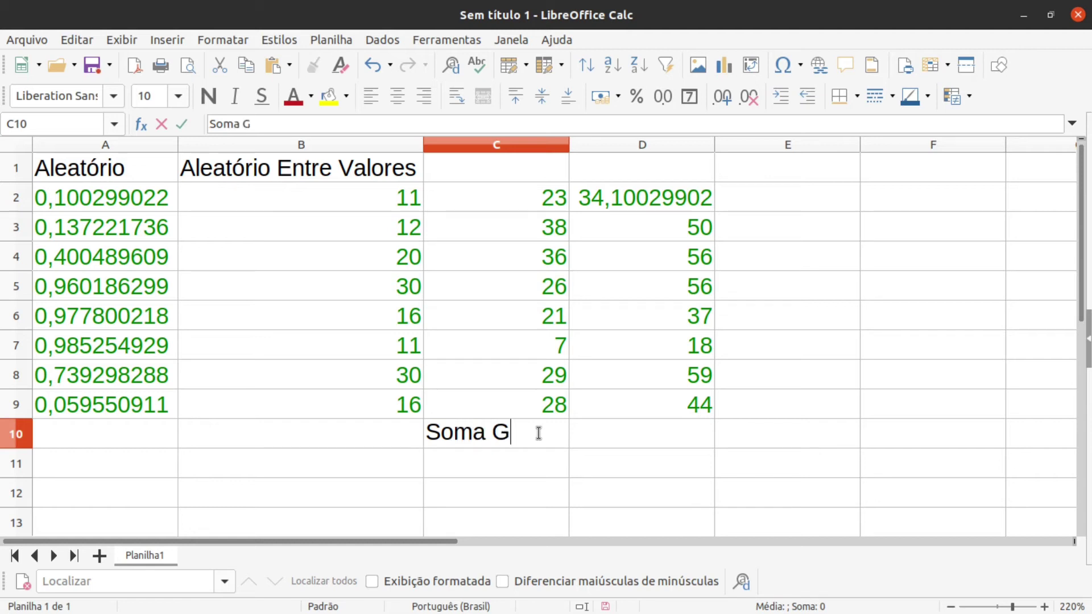
type("earal")
left_click(537, 433)
key("BackSpace")
Step: Enter the grand total formula =SOMA(A2:D9) in cell D10 and check the range it adds
left_click(595, 444)
type("=soma")
key("BackSpace")
key("BackSpace")
key("BackSpace")
key("BackSpace")
type("SOMA")
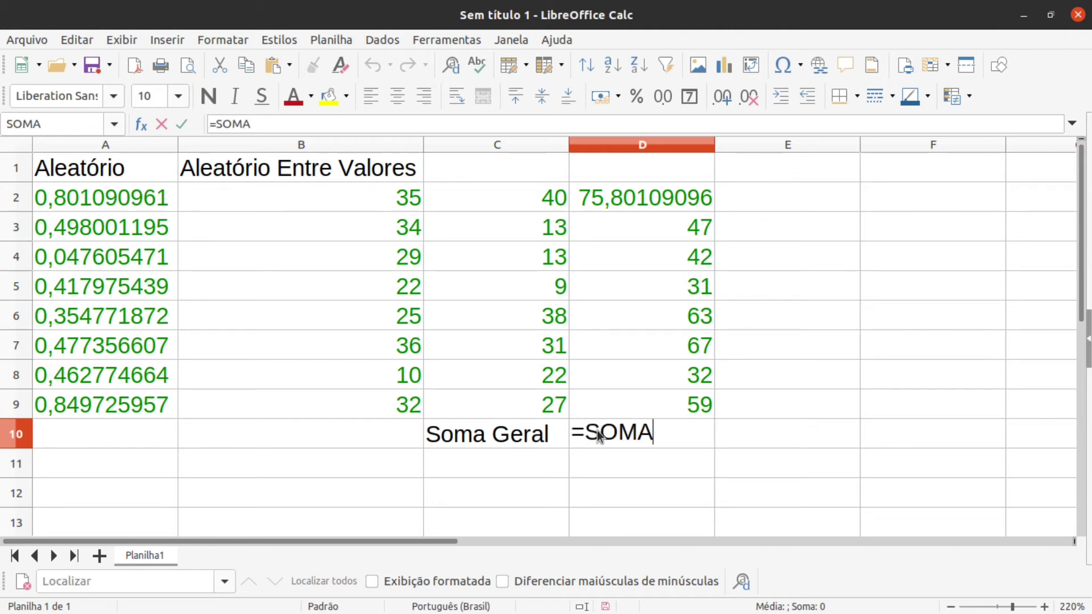
type("(")
left_click_drag(122, 196, 646, 400)
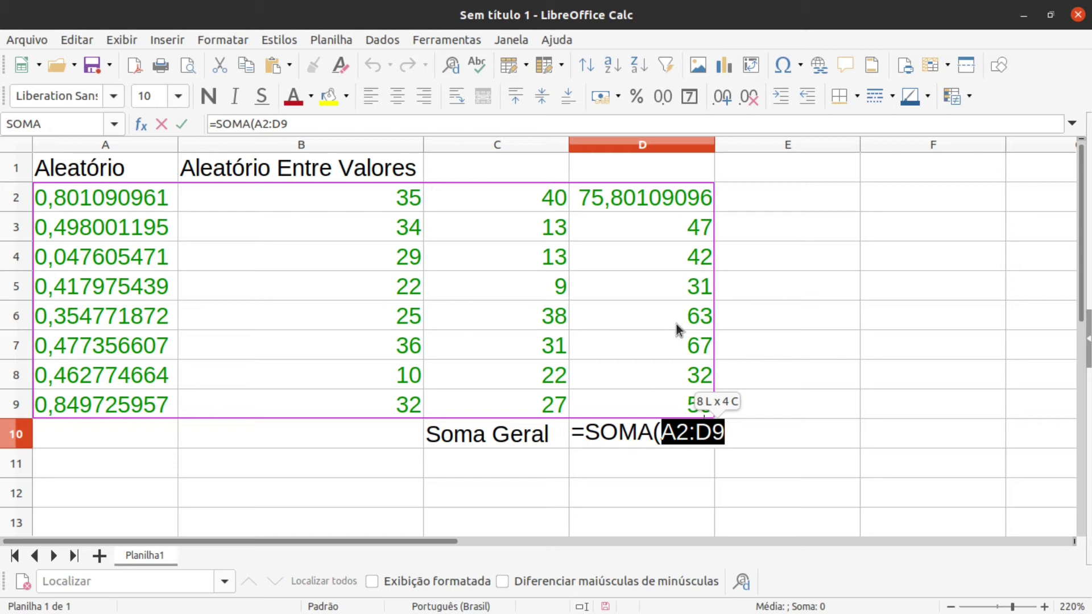
left_click(305, 125)
type(")")
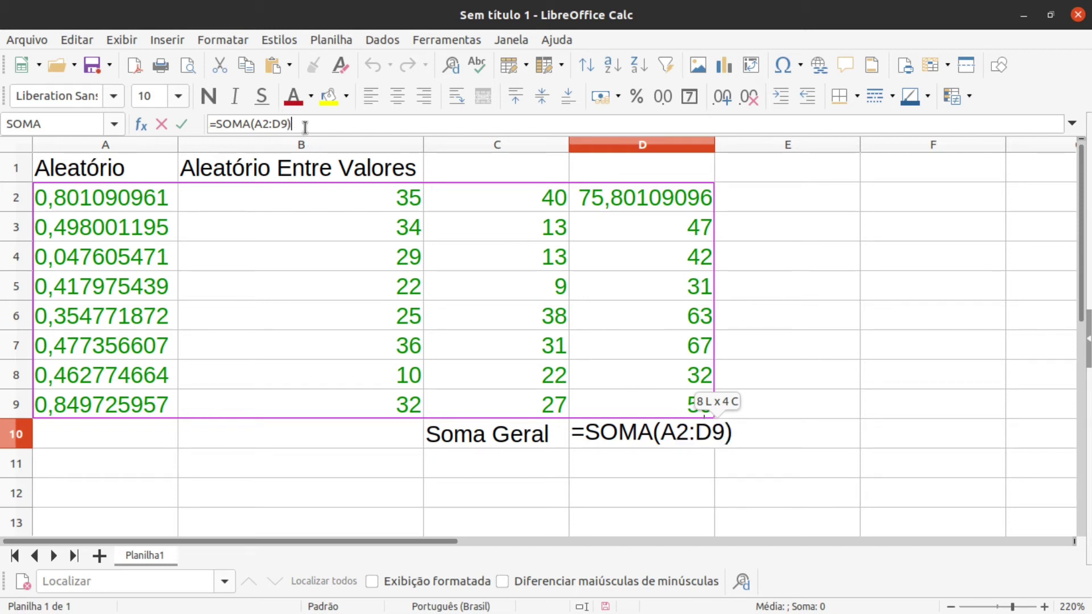
key("Return")
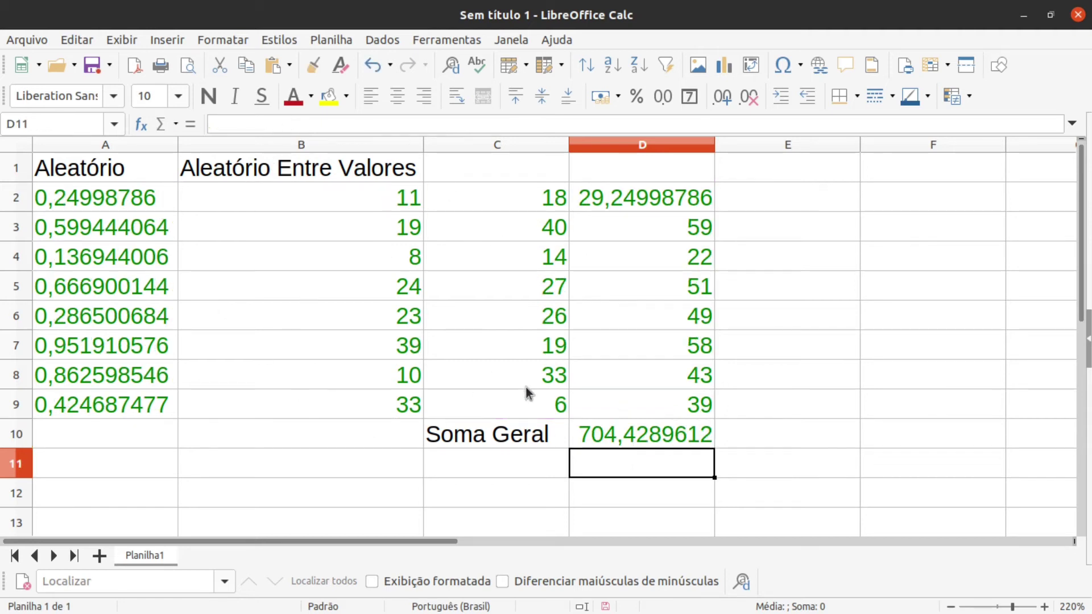
left_click(593, 435)
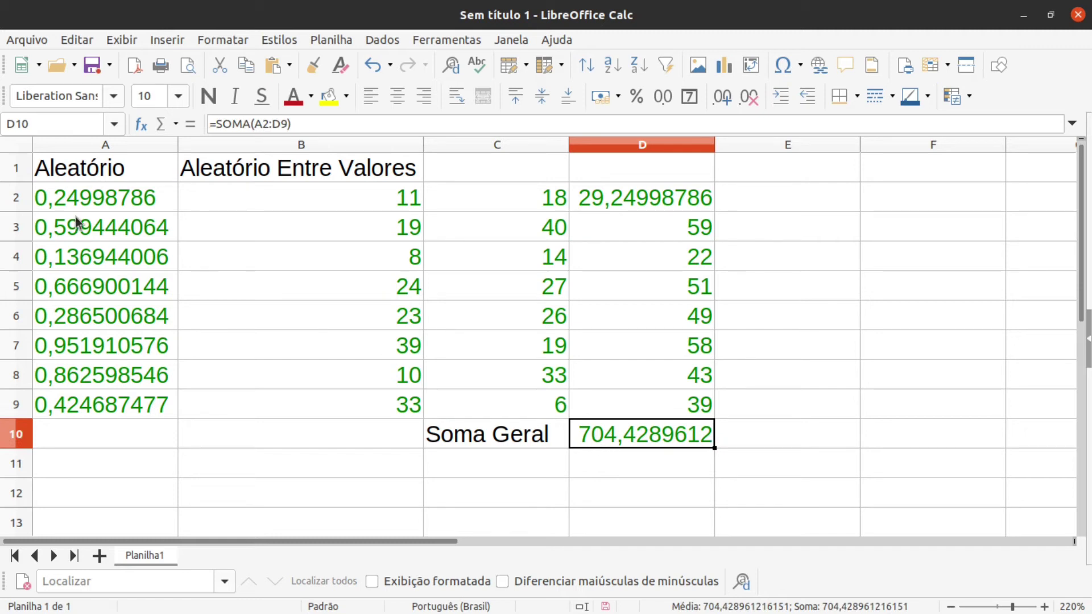
double_click(589, 441)
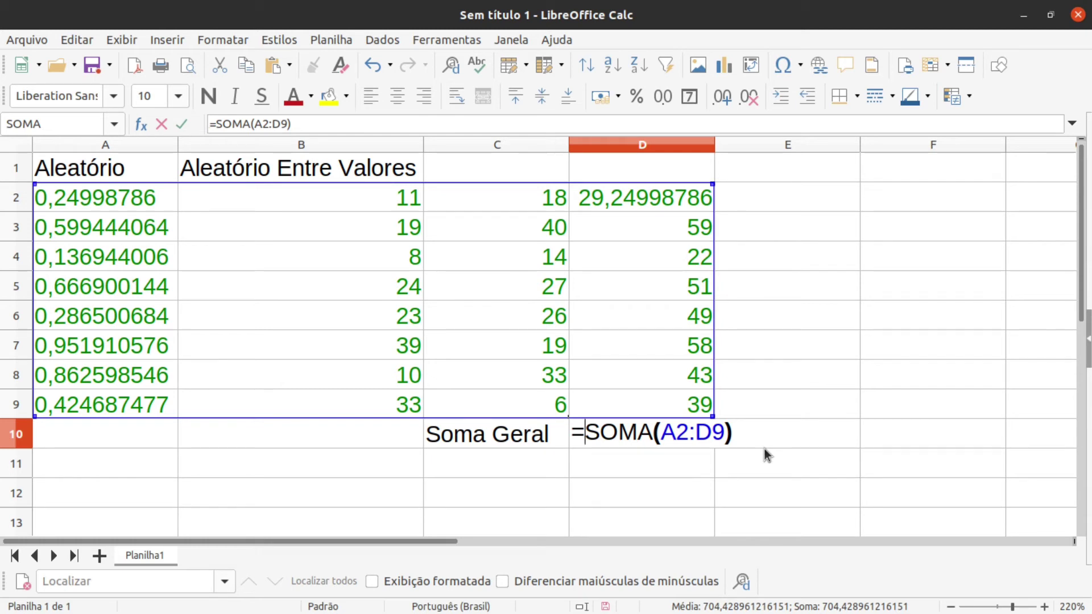
key("Return")
Step: Enter 1 in the empty cell E11 to recalculate the random numbers, and clear that cell again
left_click(745, 405)
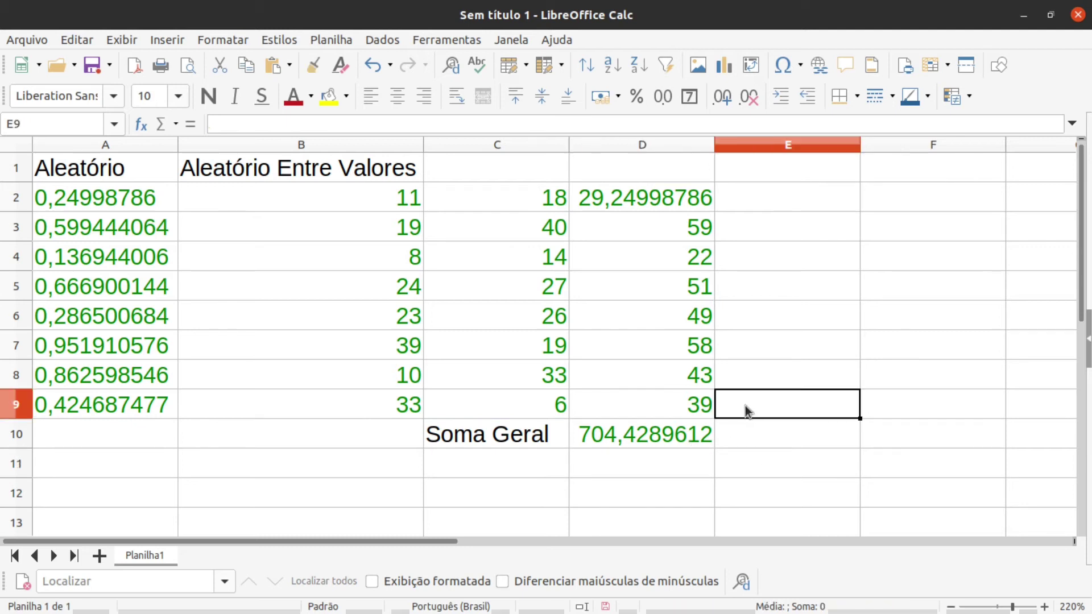
left_click(727, 467)
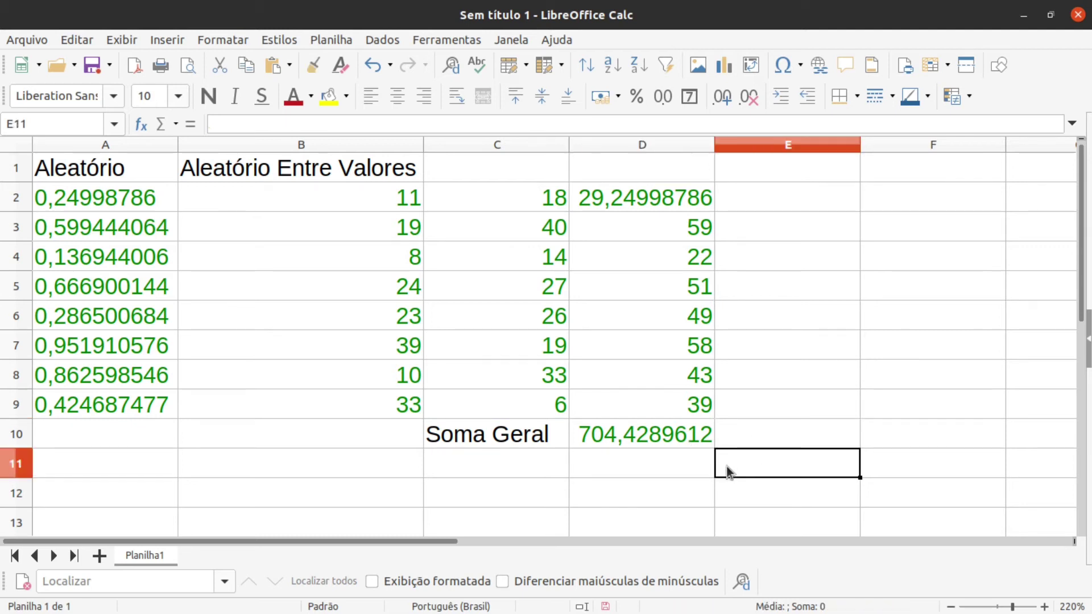
type("1")
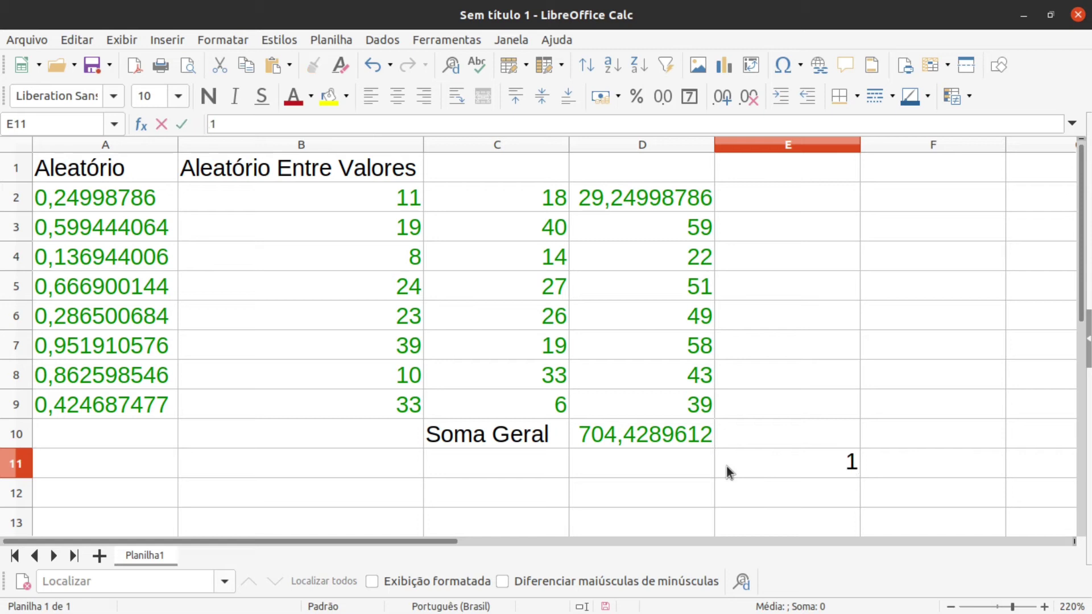
key("Return")
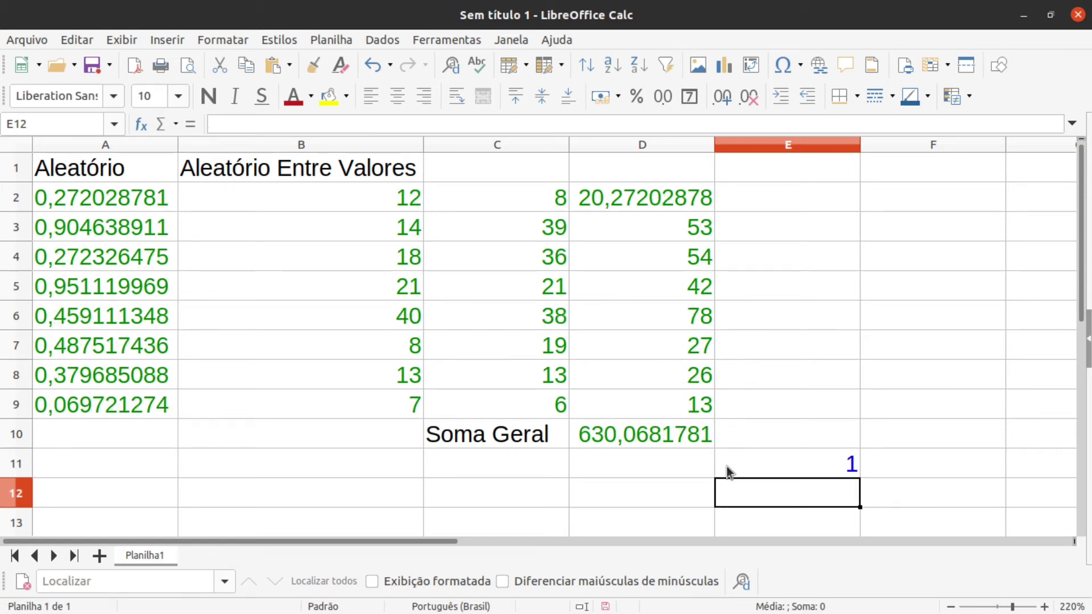
left_click(848, 470)
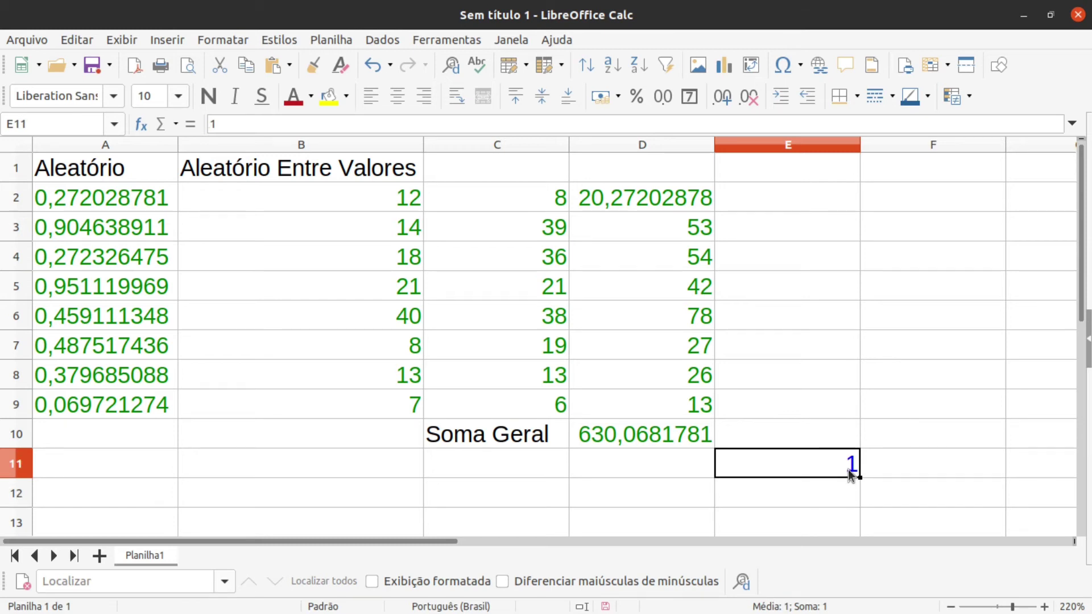
key("Delete")
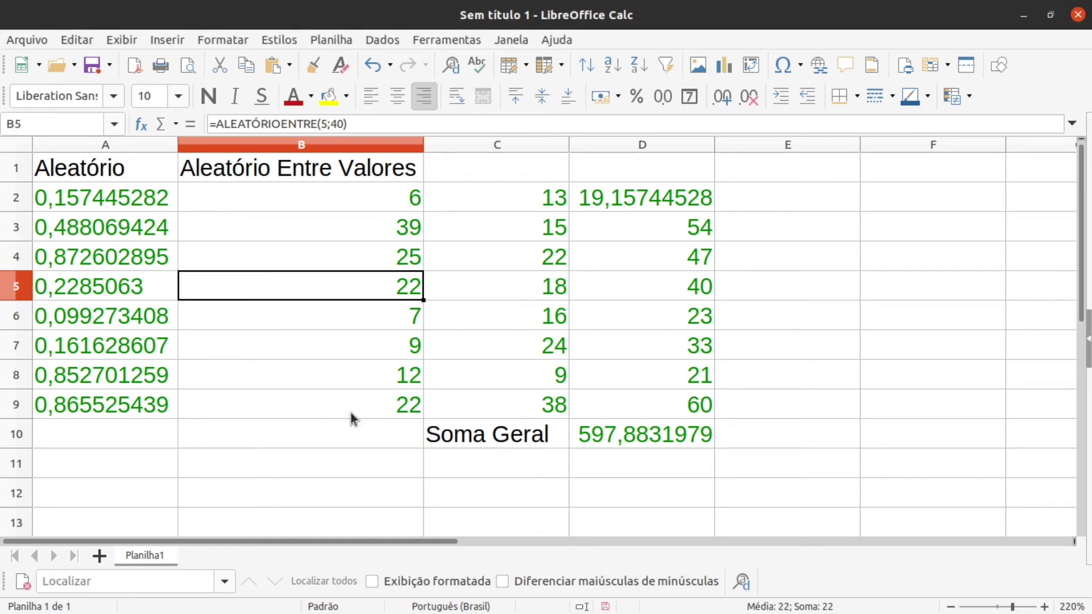
Step: Clear all contents from the range A1:D10 and narrow column B to roughly the width of the other columns
left_click(548, 357)
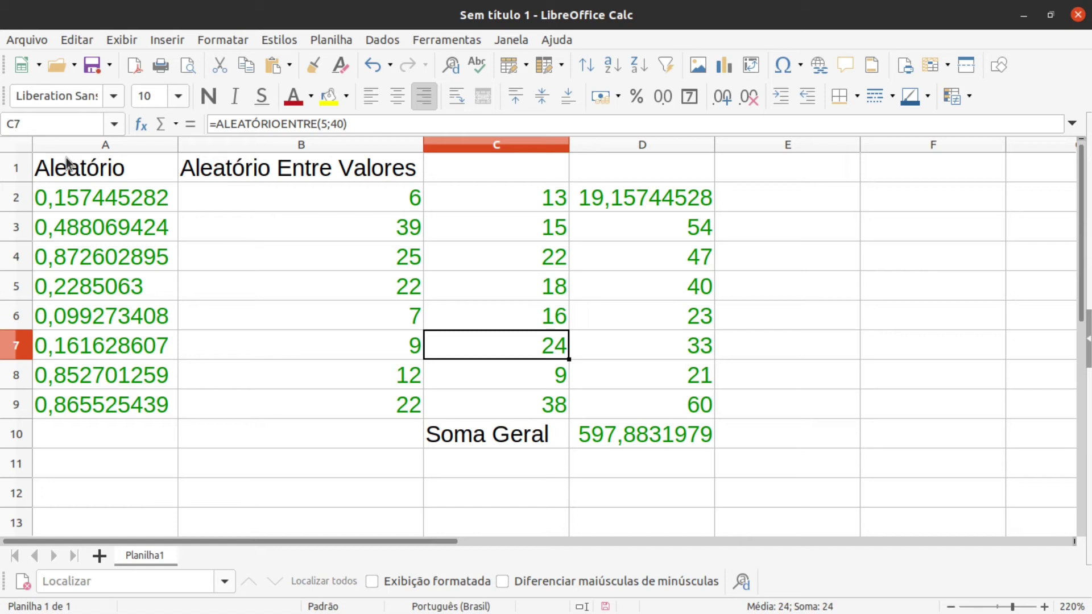
left_click_drag(62, 167, 629, 435)
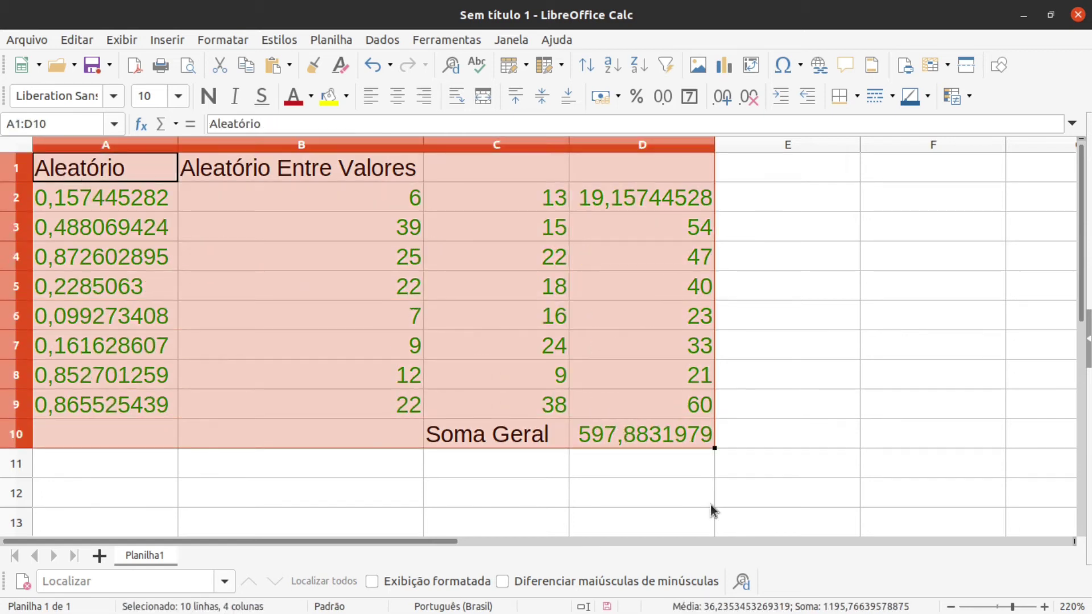
key("Delete")
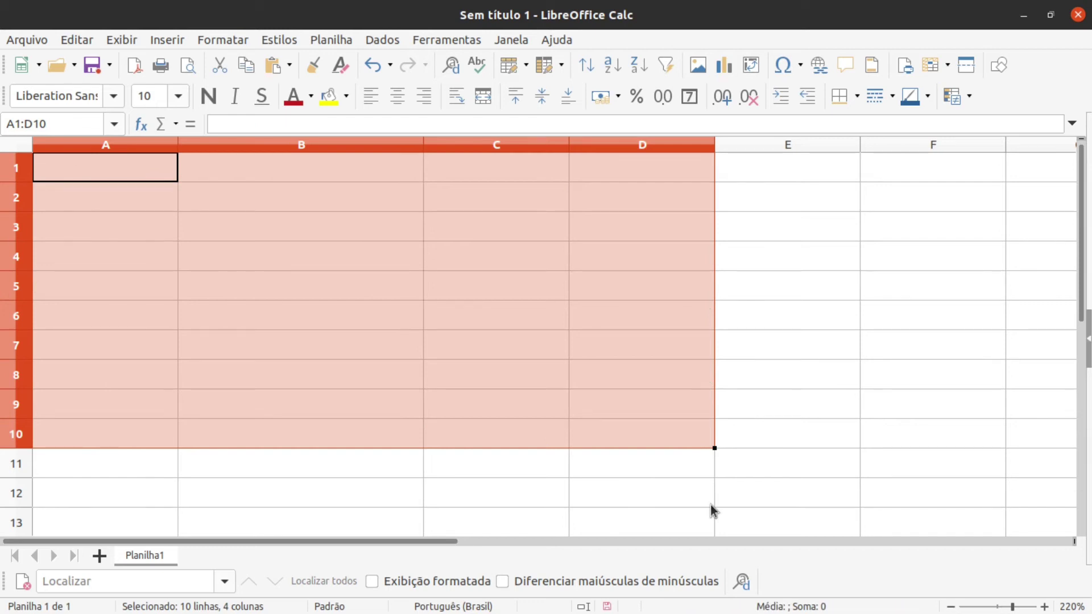
left_click(453, 470)
left_click_drag(423, 145, 330, 160)
left_click(409, 220)
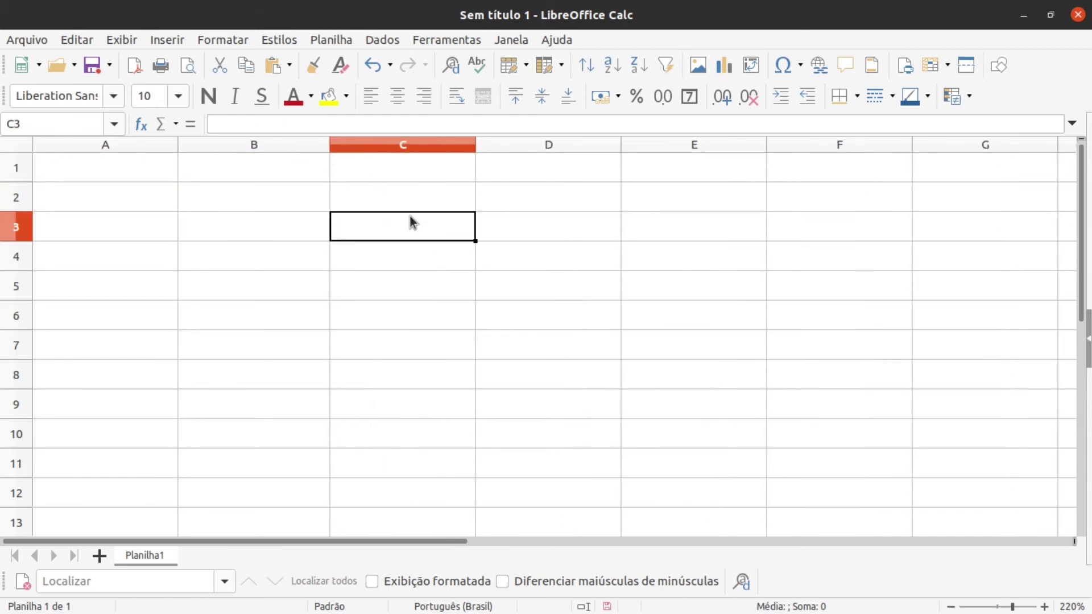
Step: Enter the heading "Operadores" in cell A1
left_click(122, 201)
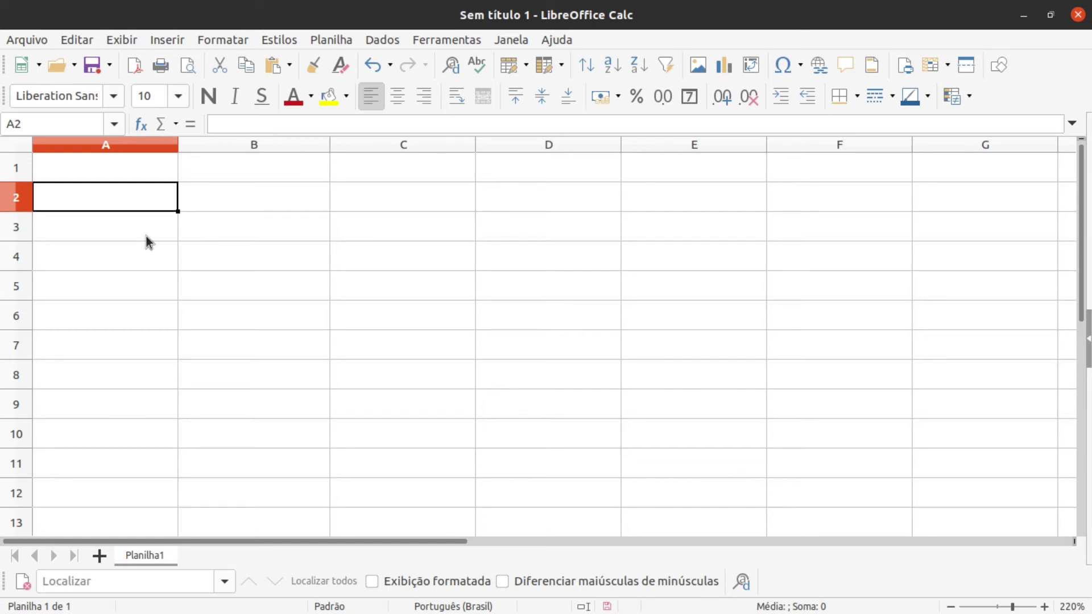
left_click(110, 169)
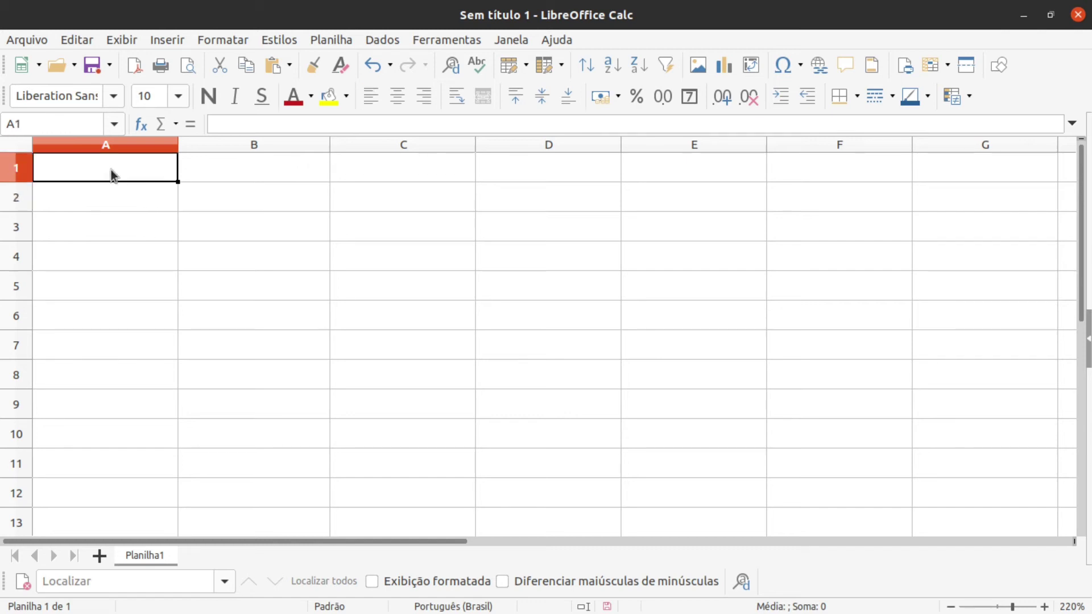
type("oPERADORES")
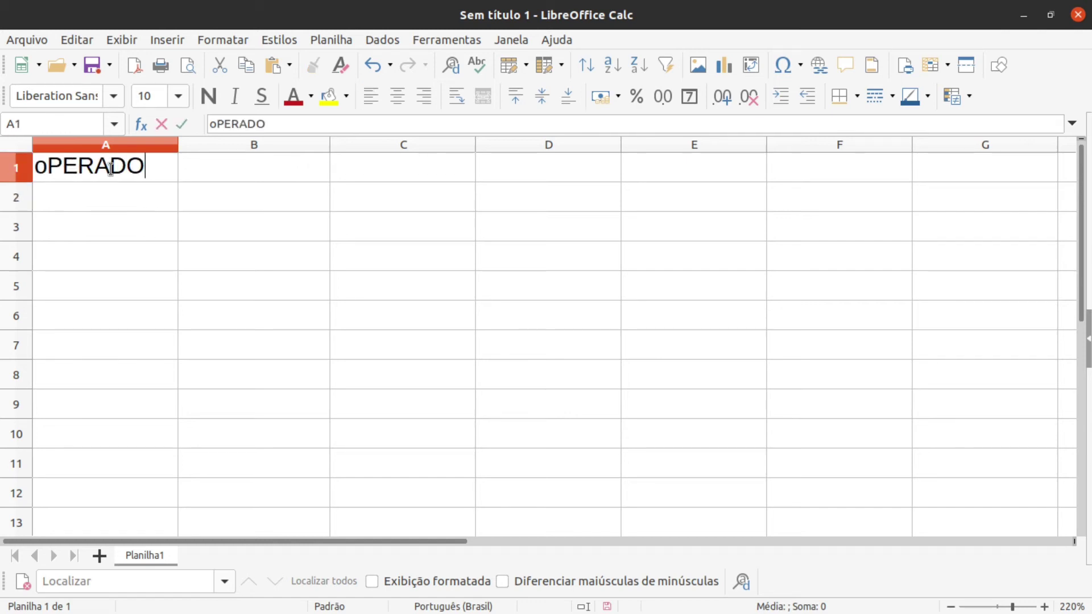
key("BackSpace")
key("BackSpace")
key("BackSpace")
key("BackSpace")
key("BackSpace")
key("BackSpace")
key("BackSpace")
key("BackSpace")
key("BackSpace")
key("BackSpace")
type("Operadorws")
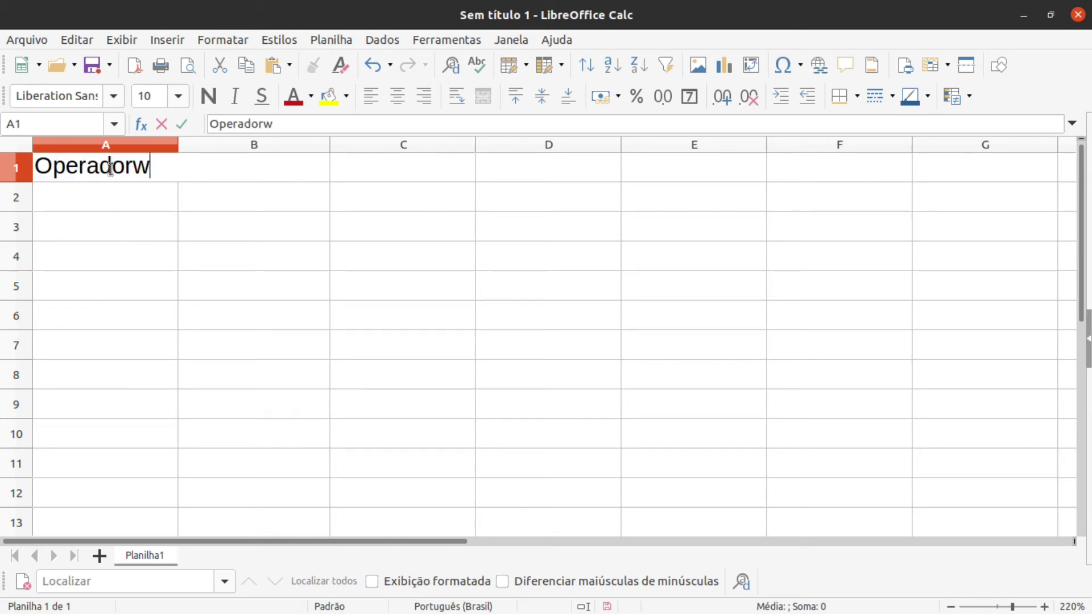
key("BackSpace")
key("BackSpace")
type("es")
key("Return")
Step: List the operators +, -, *, / and ^ in cells A2 to A6, one per row
left_click(194, 358)
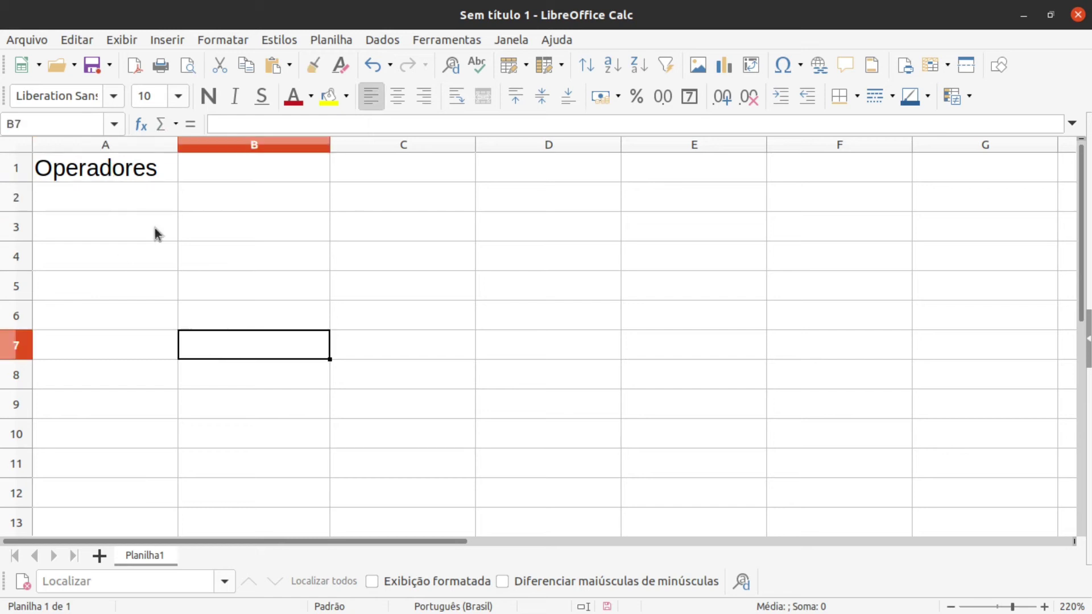
left_click(127, 157)
left_click(138, 192)
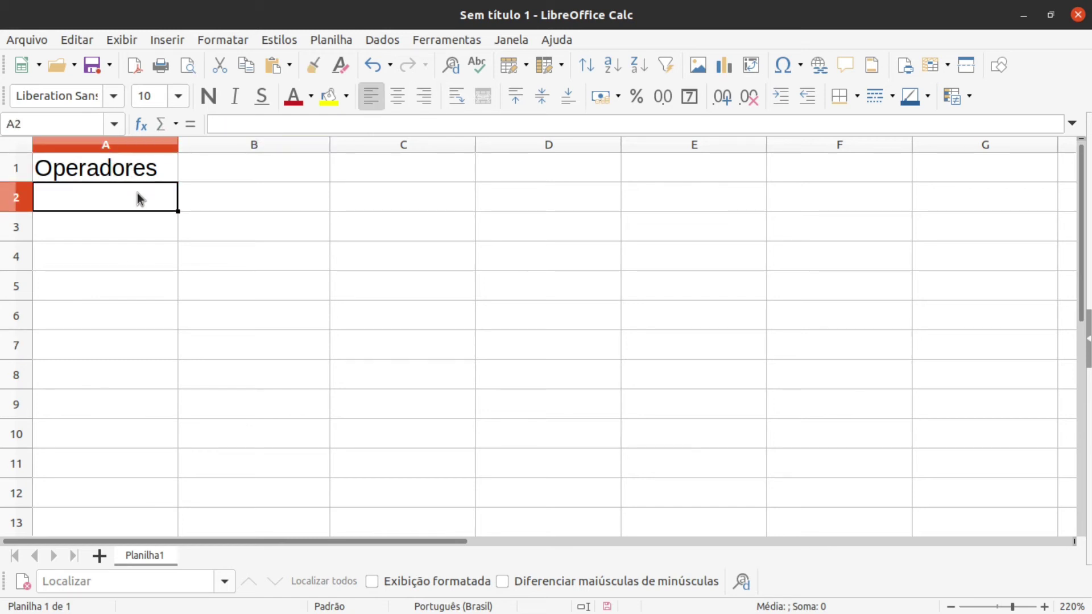
type("+")
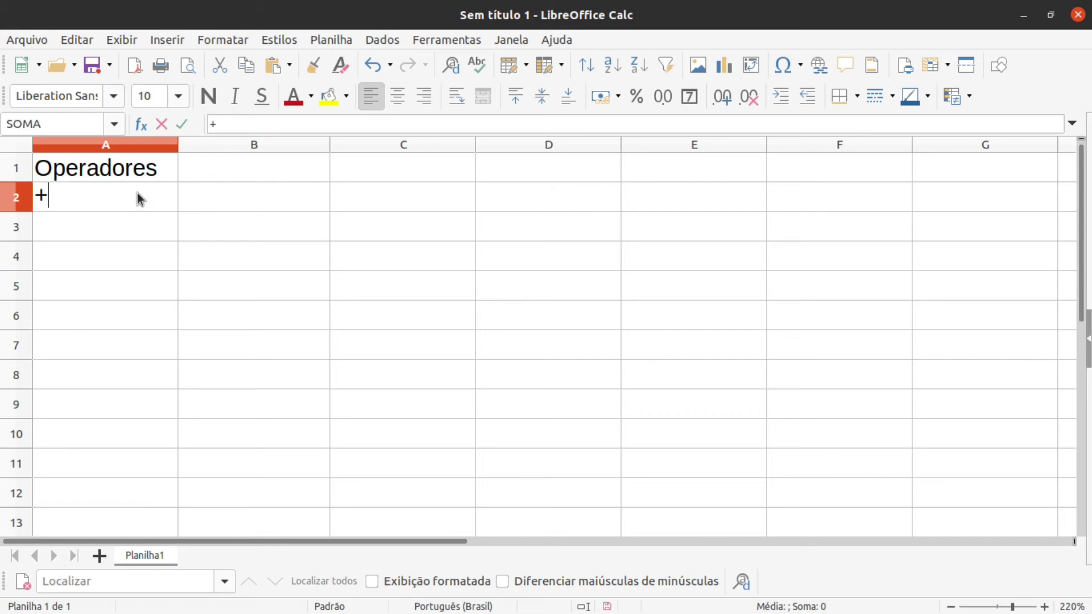
key("Return")
type("-")
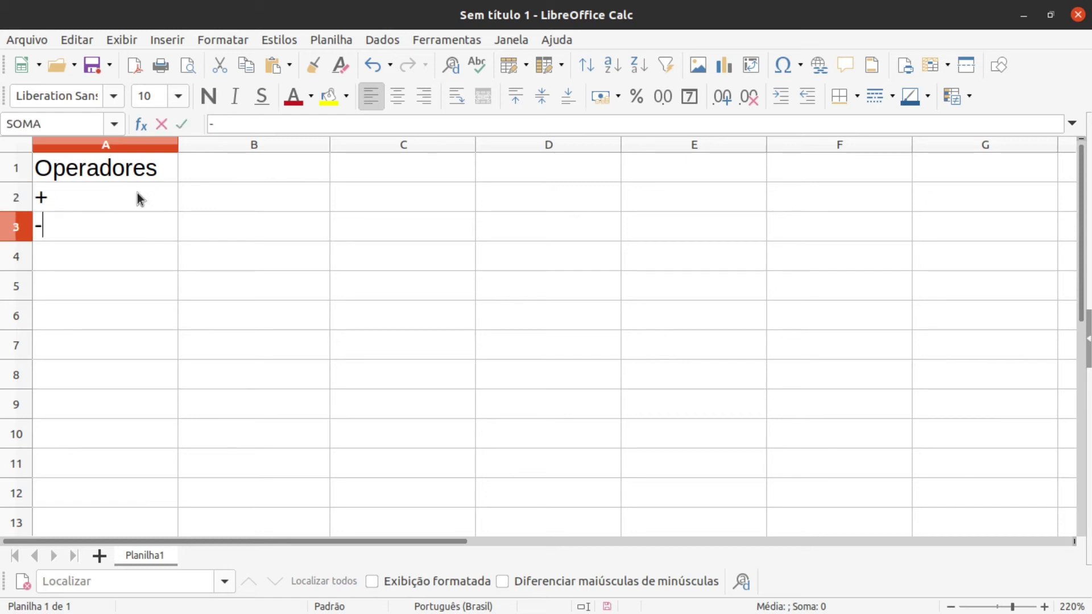
key("Return")
type("*")
key("Return")
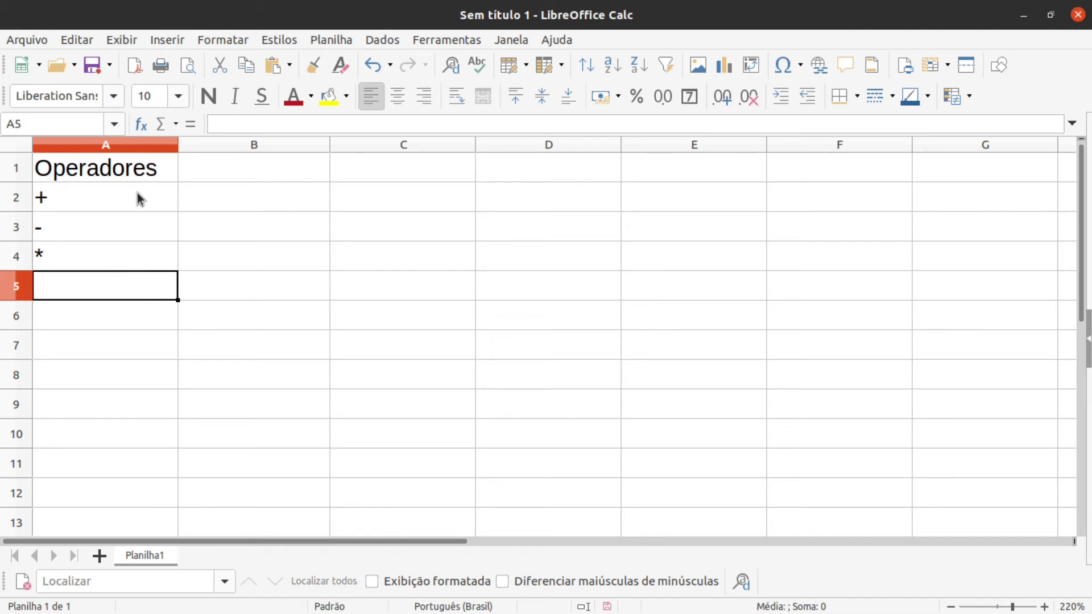
type("/")
key("Return")
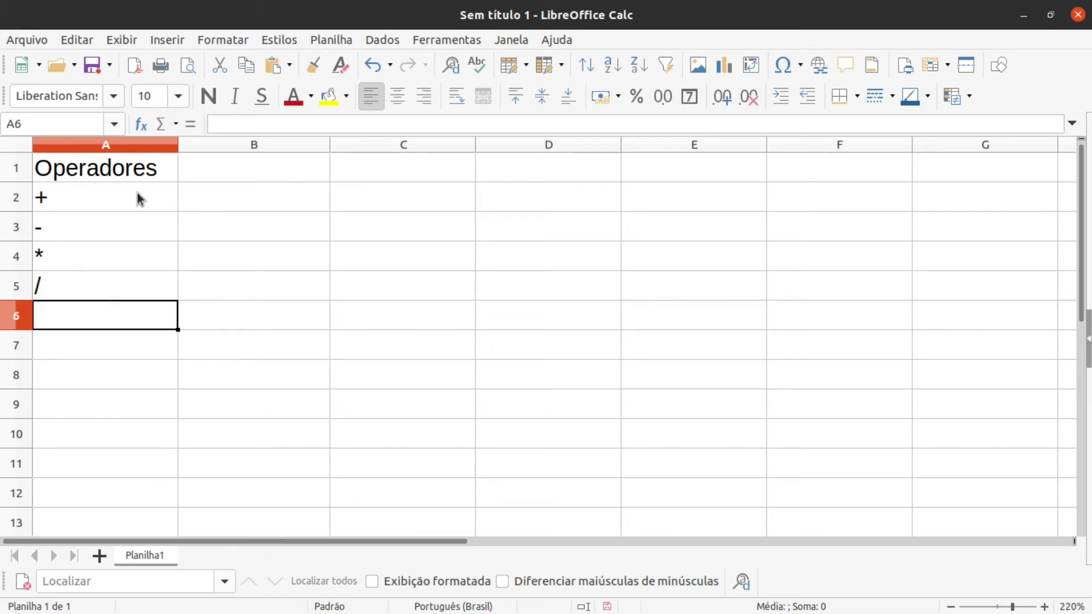
type("^")
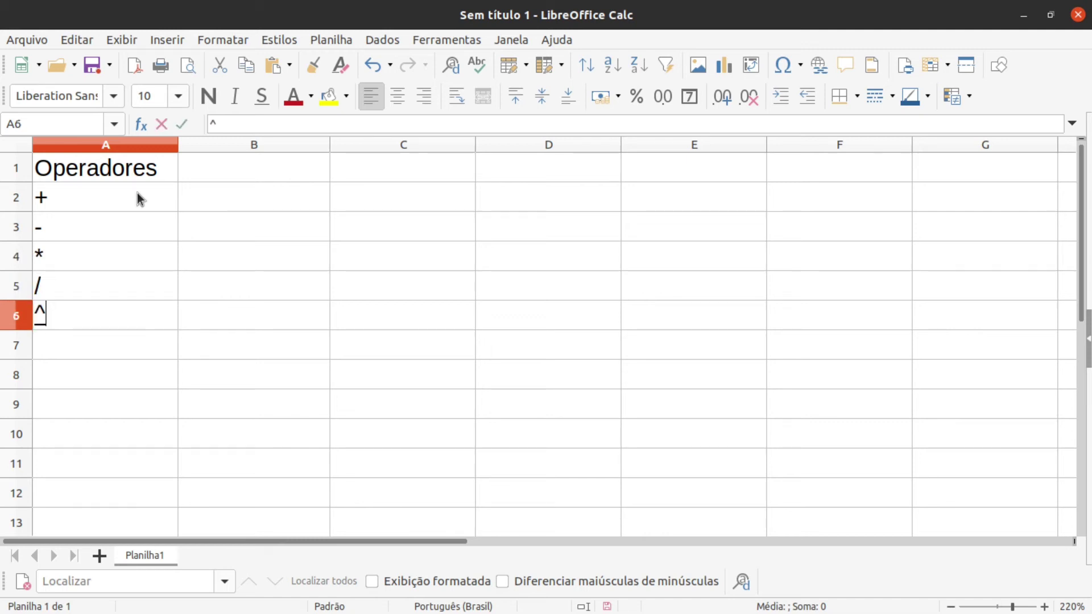
key("BackSpace")
type("^")
key("Return")
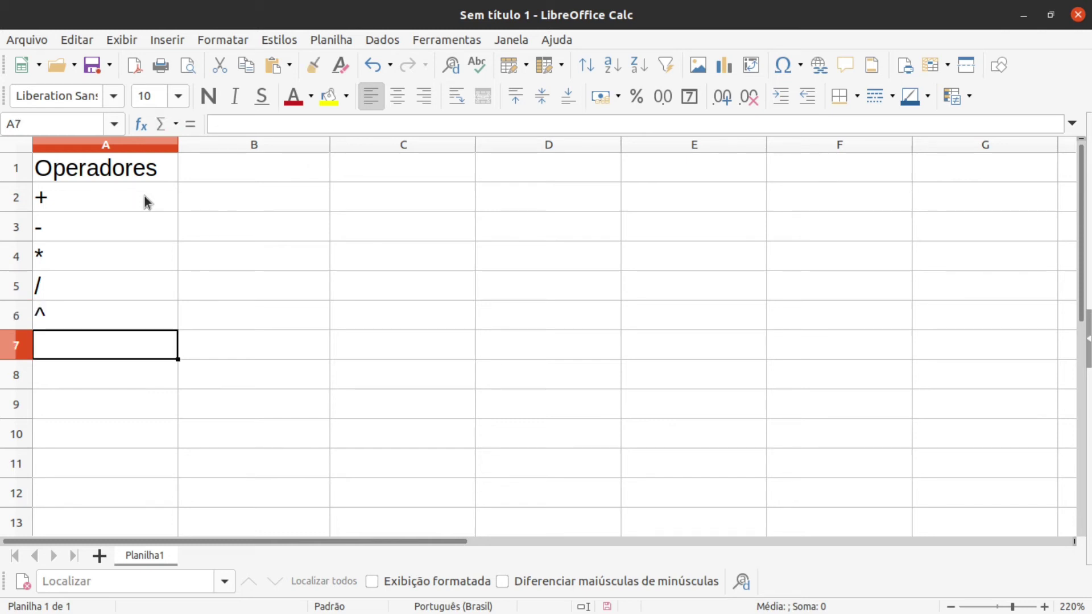
Step: Enter the label "Soma" in cell B2, beside the plus operator
left_click(226, 280)
left_click(221, 178)
left_click(205, 203)
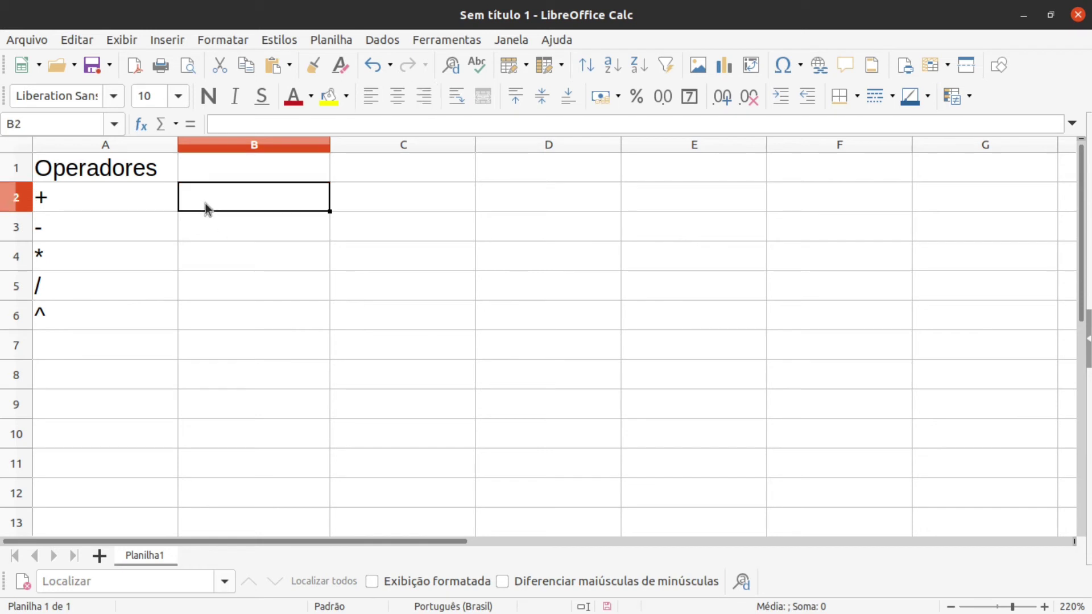
left_click(210, 234)
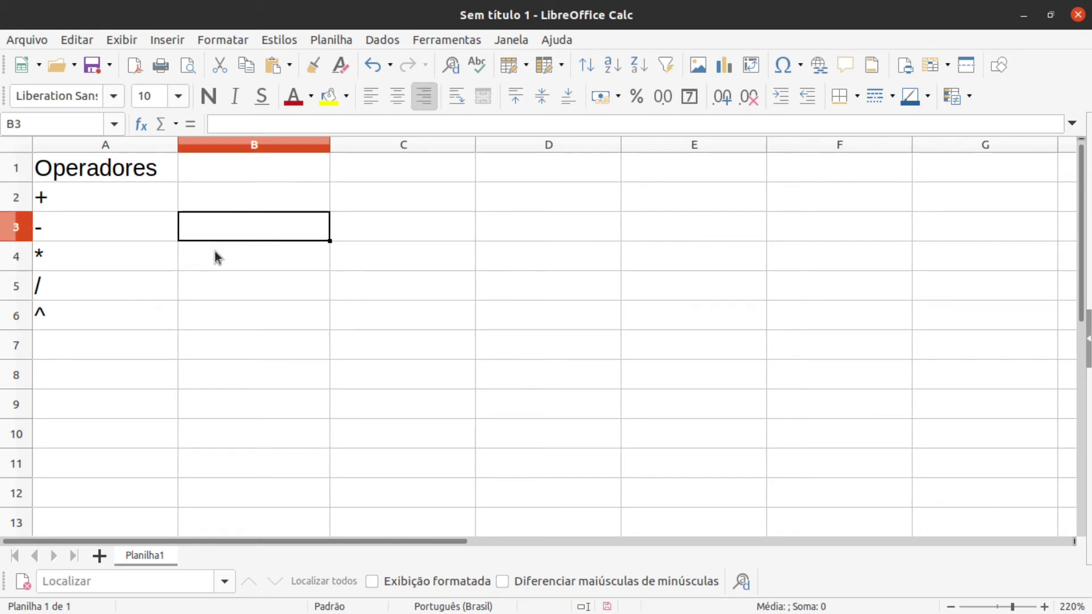
left_click(214, 253)
left_click(203, 196)
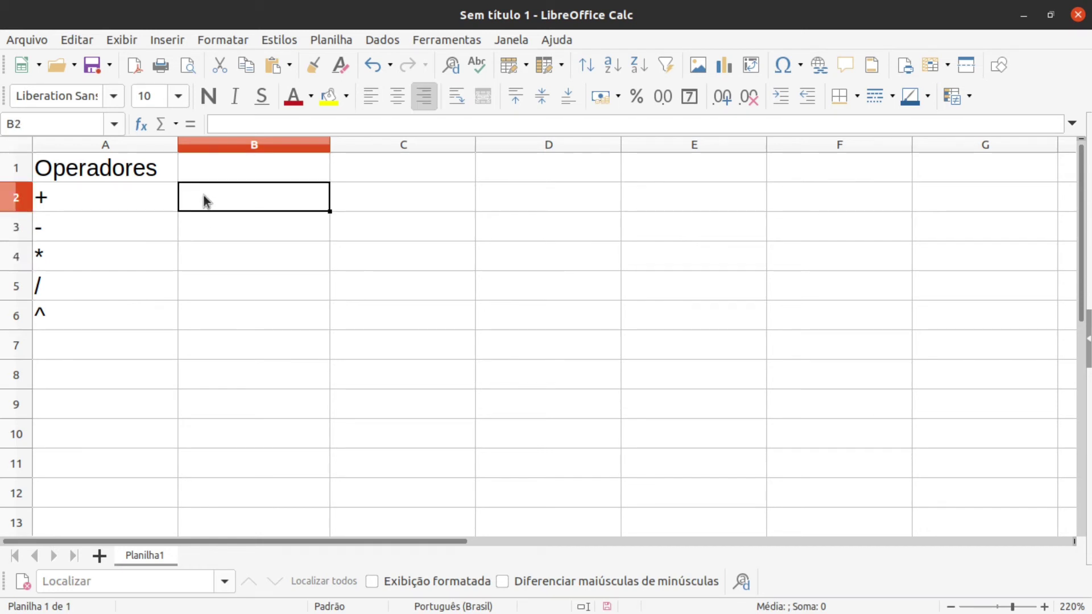
type("Soma")
key("Return")
type("Mult")
key("Return")
type("Di")
key("BackSpace")
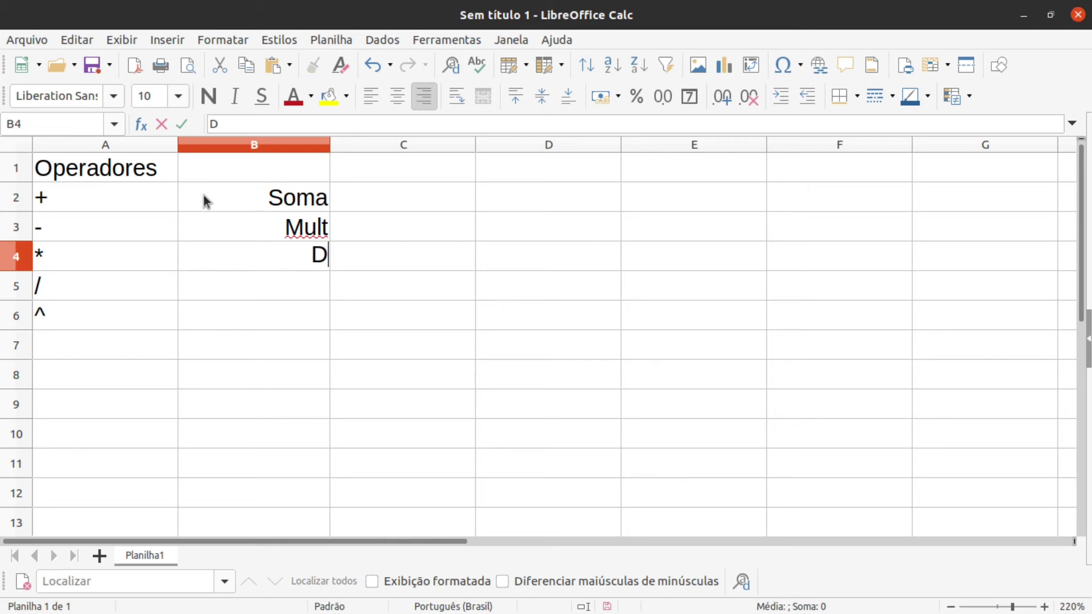
key("Up")
key("BackSpace")
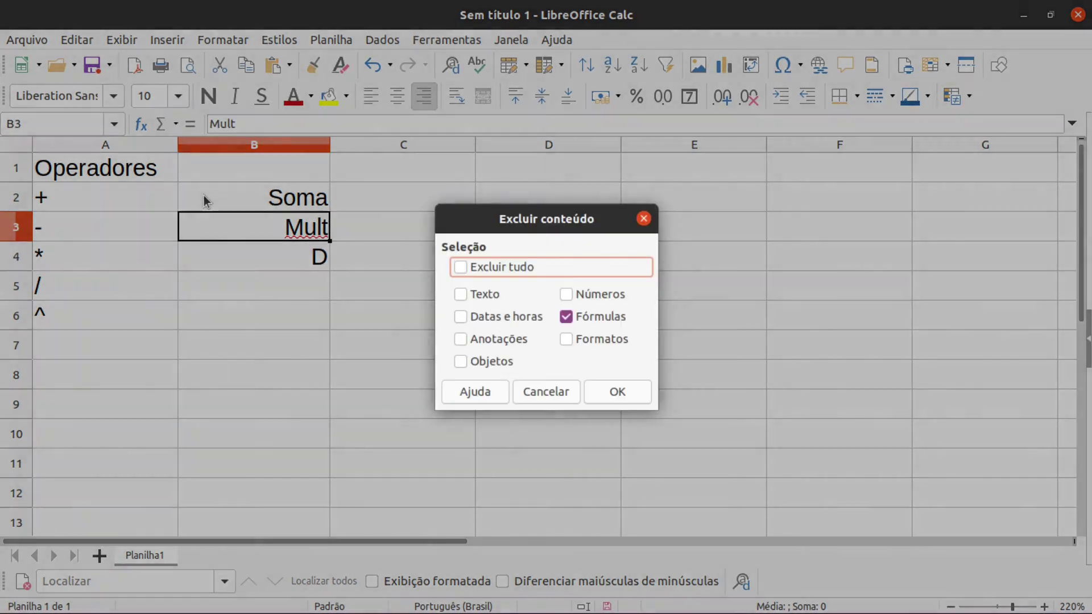
key("Return")
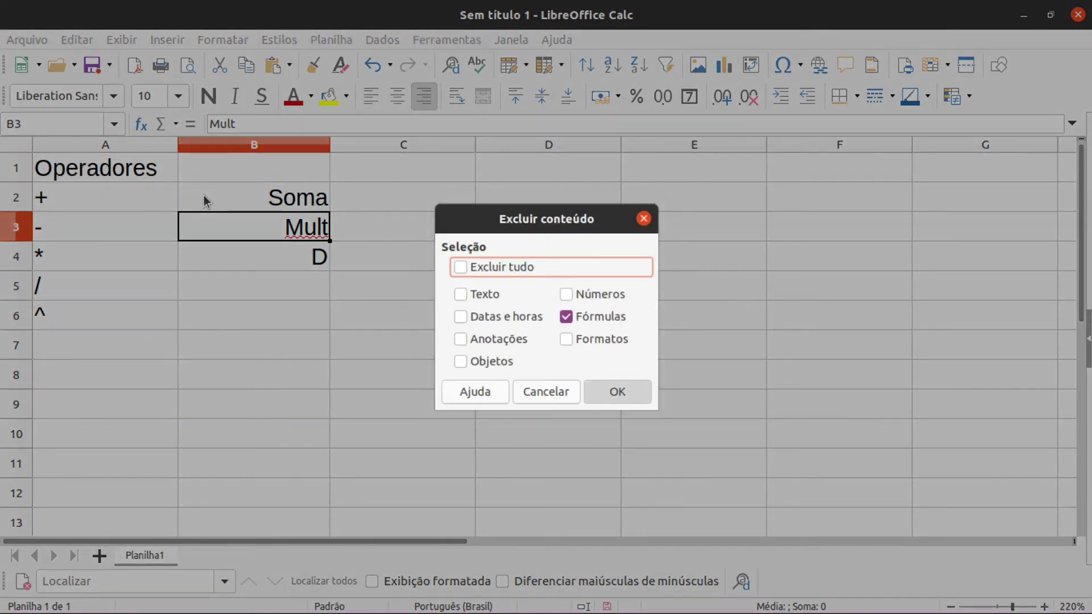
key("Delete")
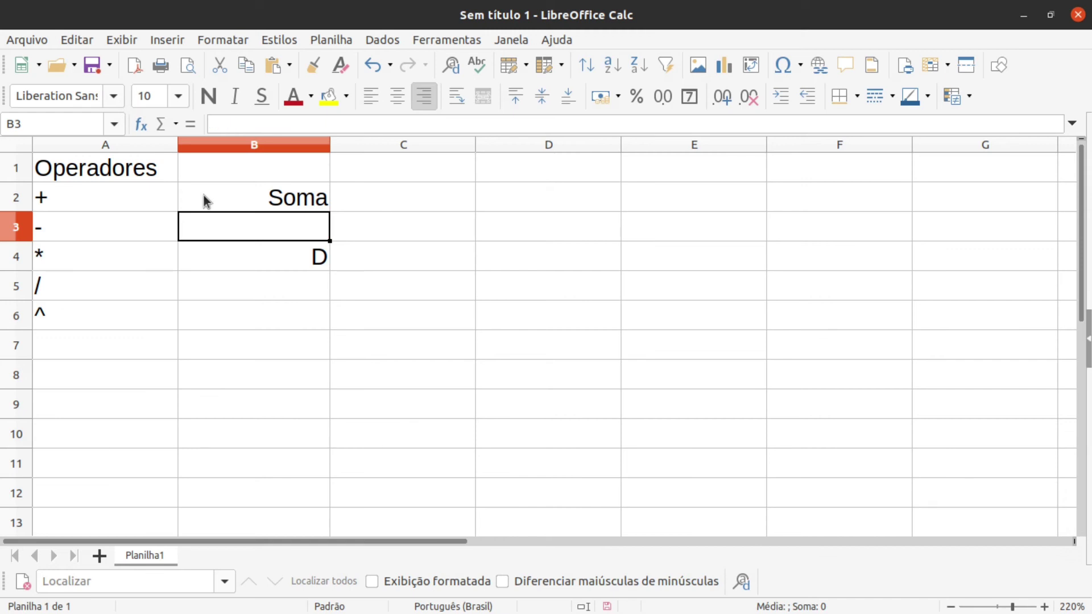
Step: Label the remaining operators "Sub", "Mult", "Div" and "Expoente" in cells B3 to B6
type("Sub")
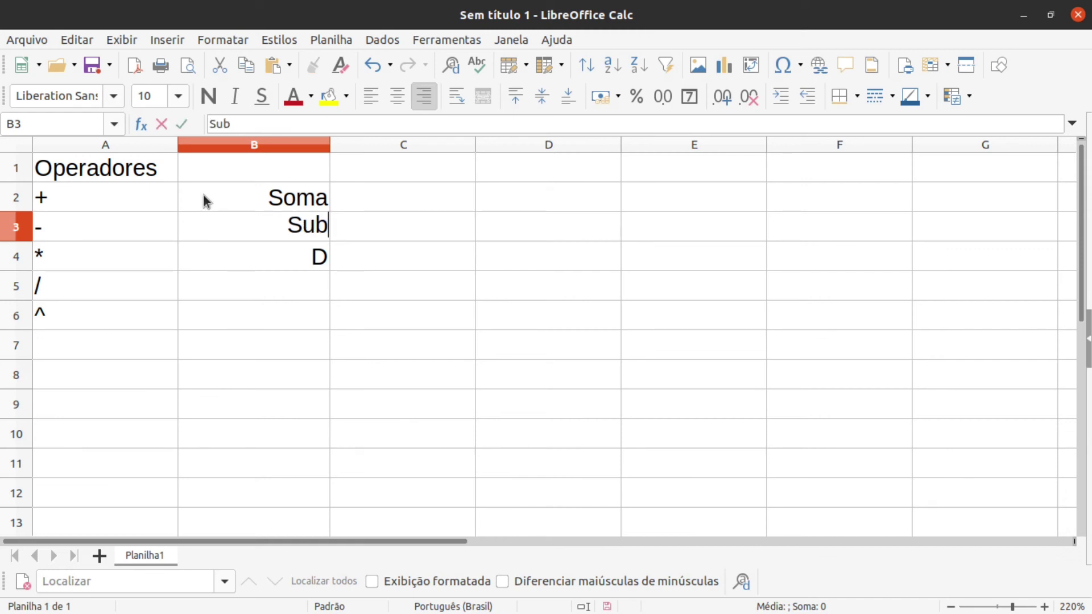
key("Return")
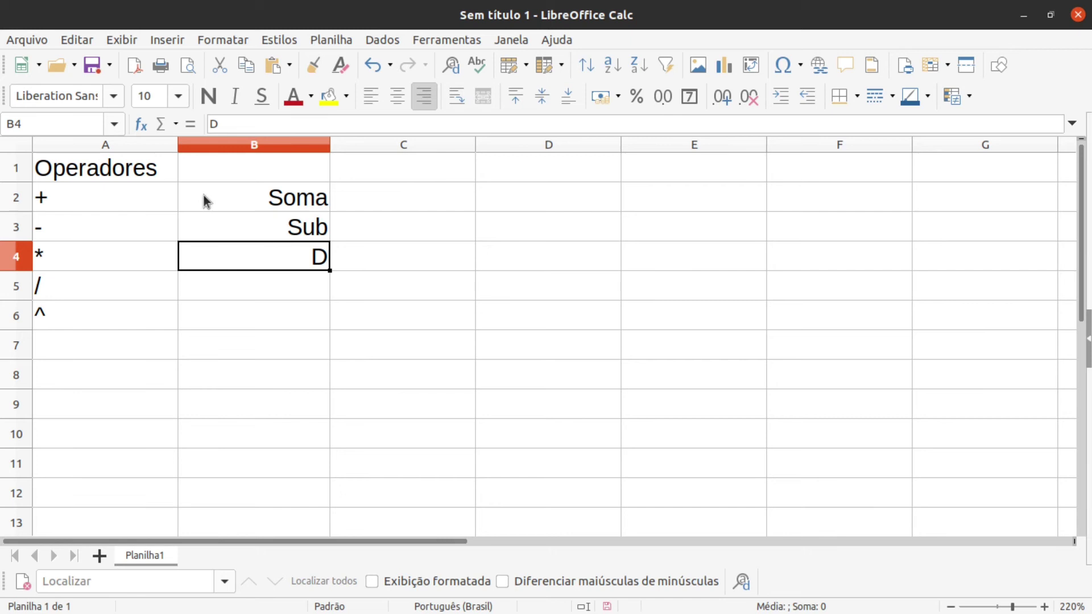
type("Mult")
key("Return")
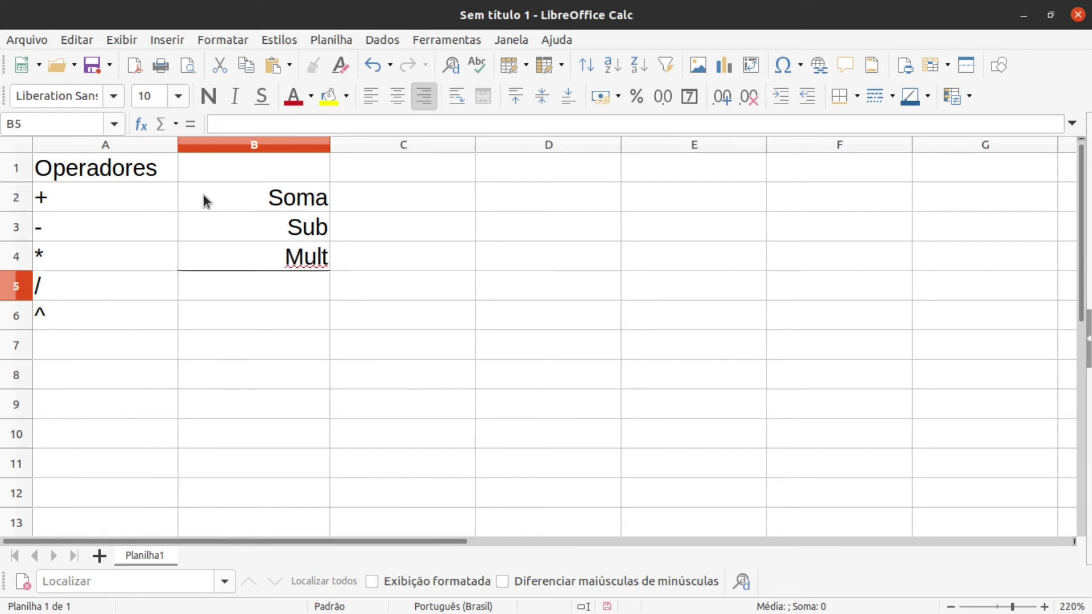
type("Divi")
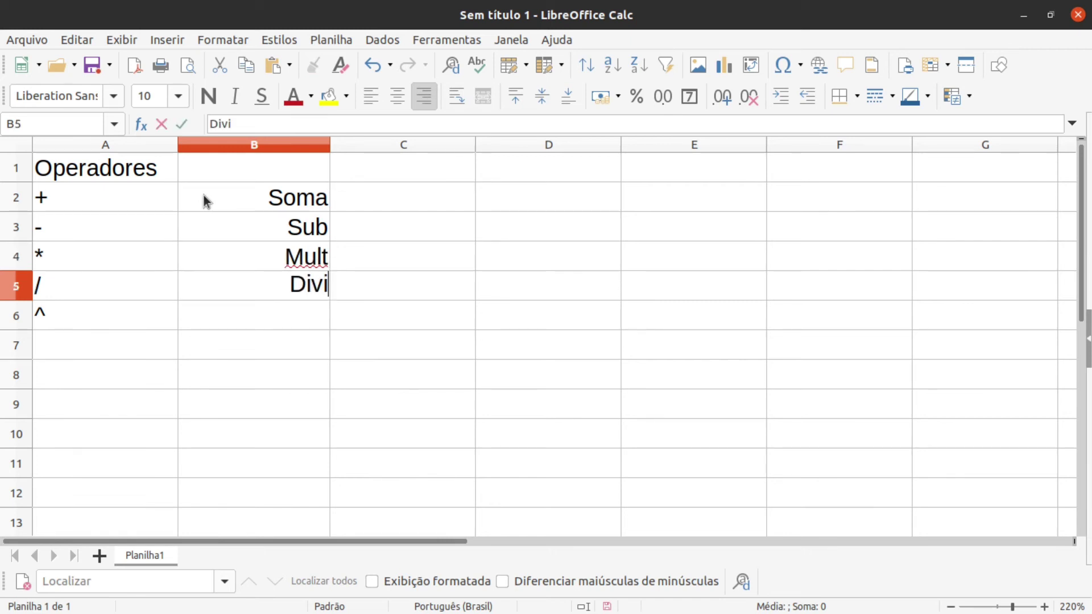
key("BackSpace")
key("Return")
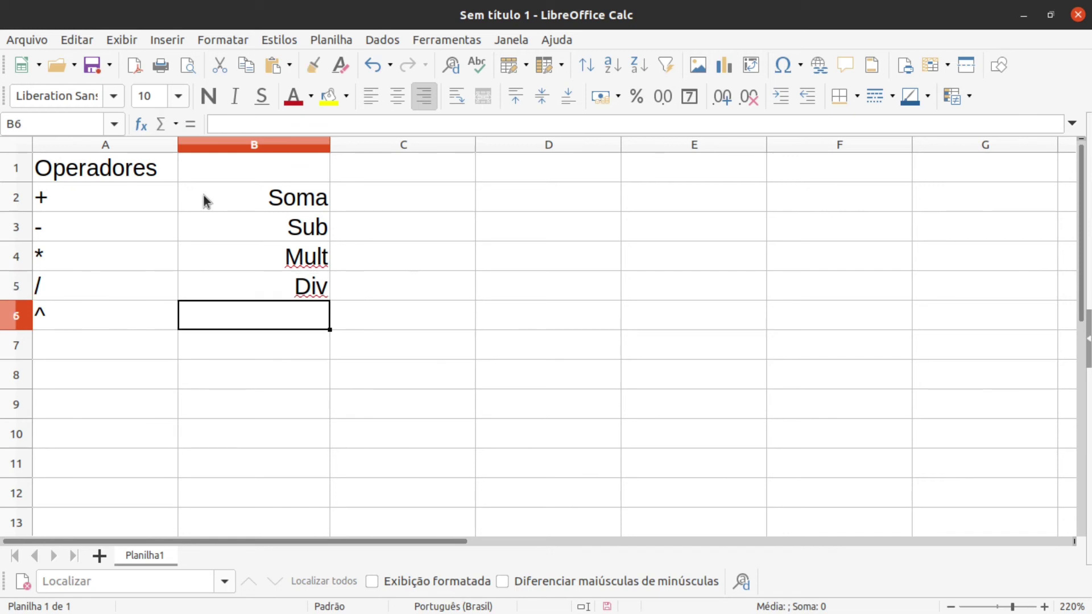
type("E")
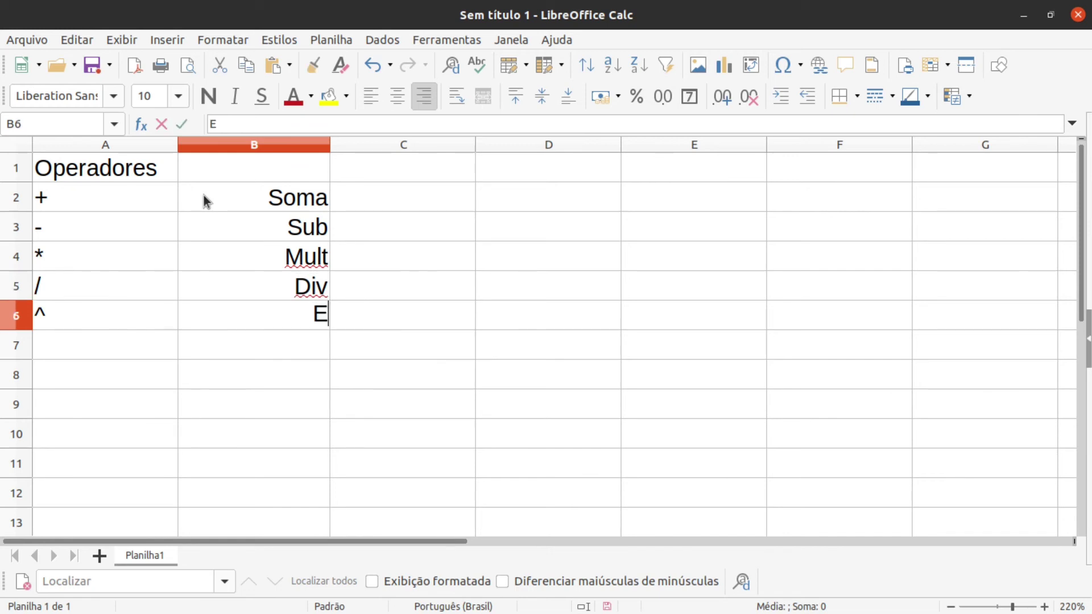
type("xpoente")
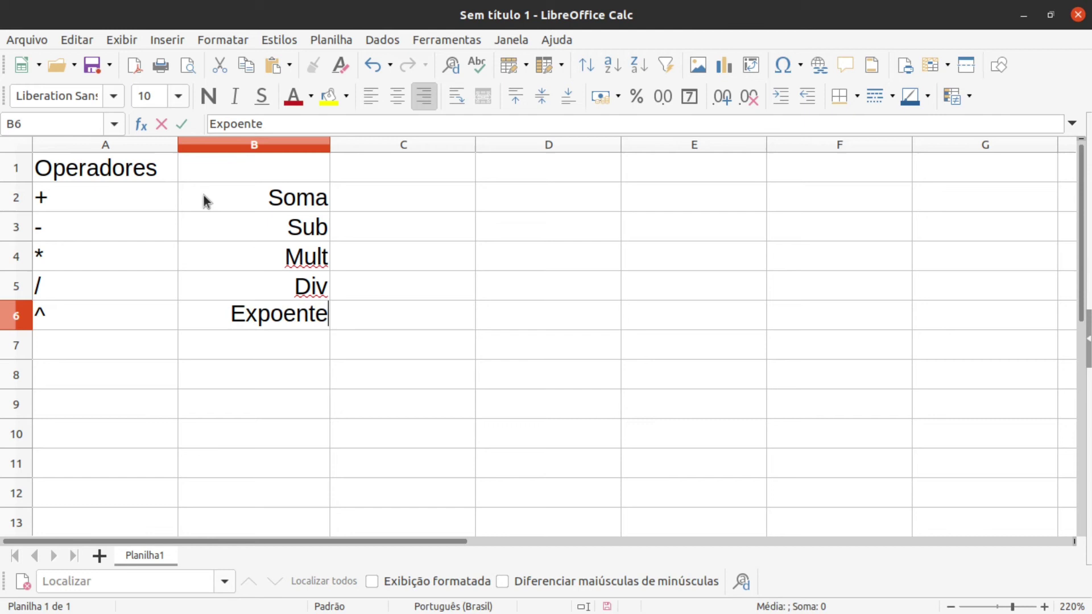
key("Return")
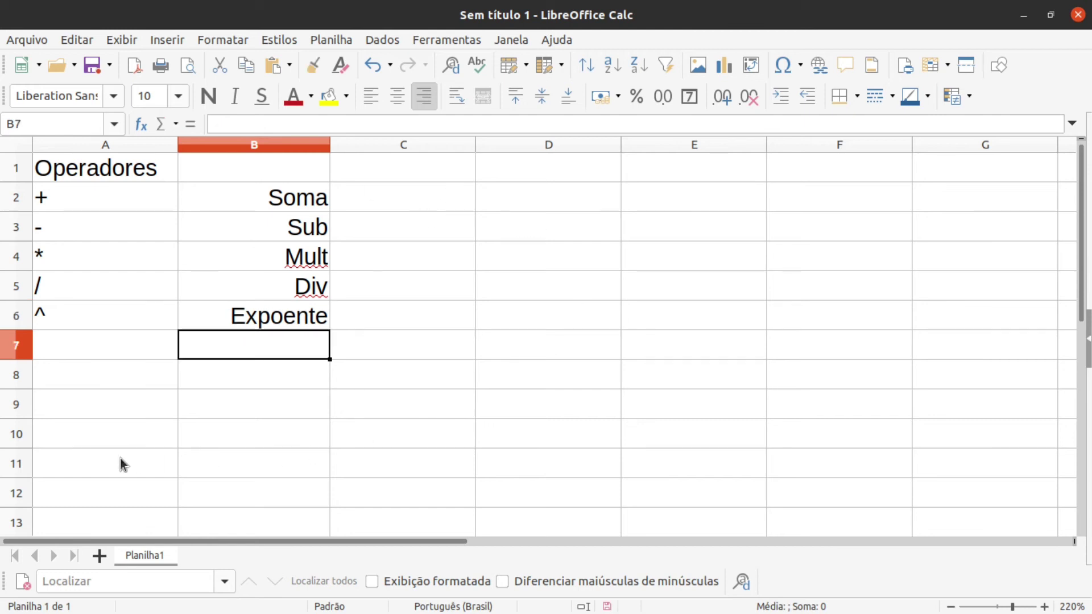
Step: Enter the sample numbers 4 in cell A9 and 2 in cell B9
left_click(64, 382)
left_click(70, 417)
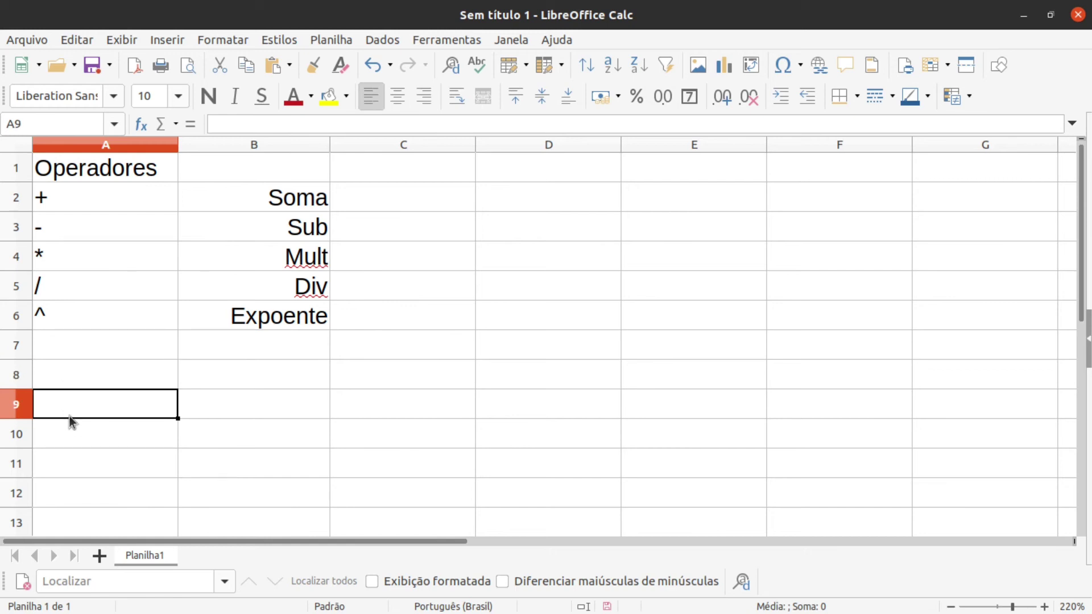
type("4")
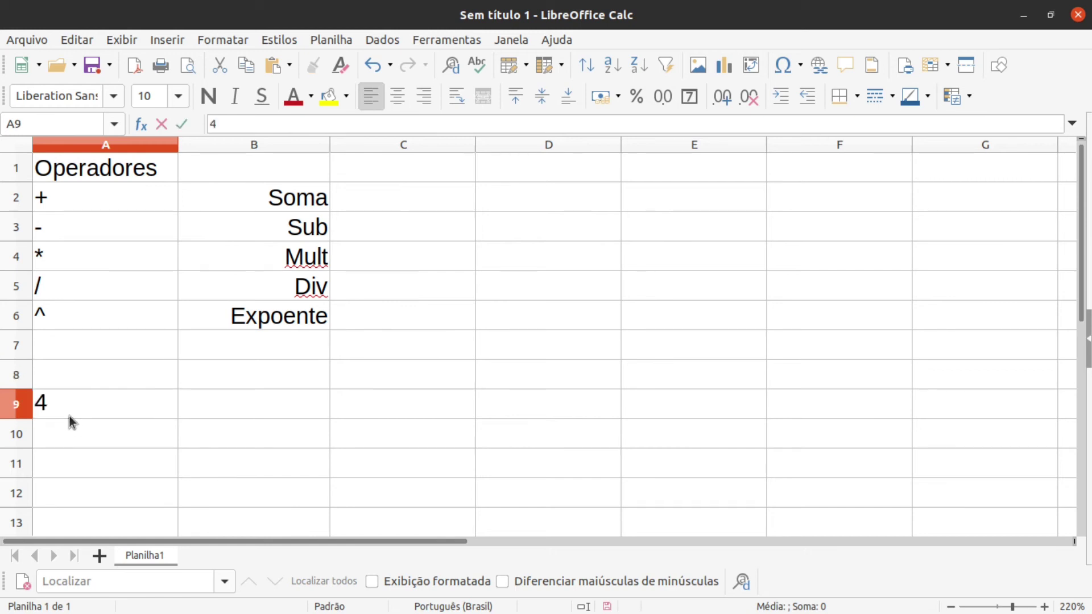
key("Tab")
type("2")
key("Return")
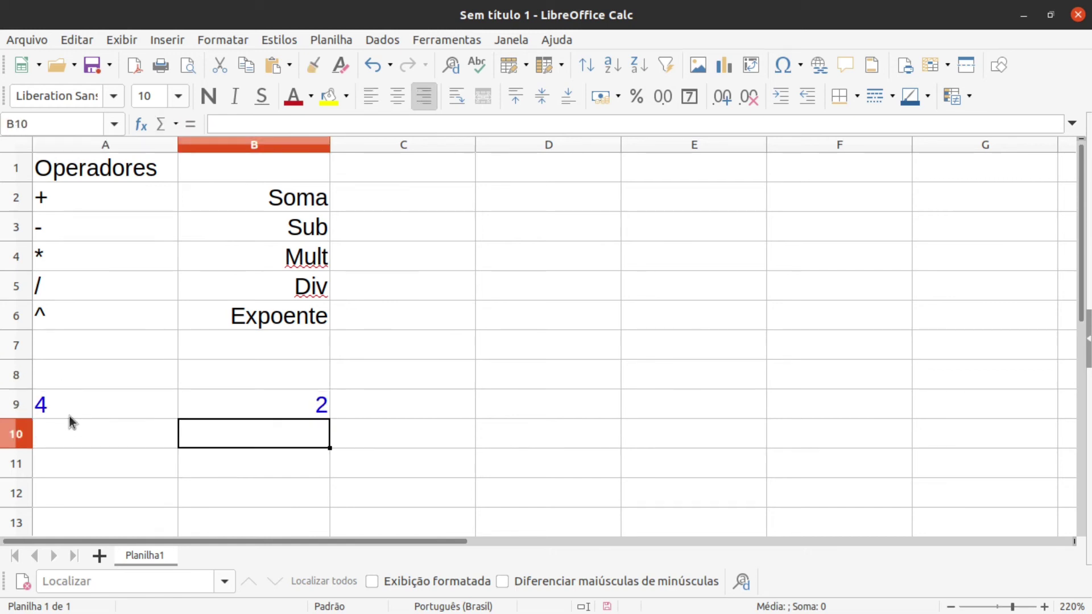
Step: Examine the sample numbers in cells A9 and B9 as operands for the listed operators
left_click(65, 410)
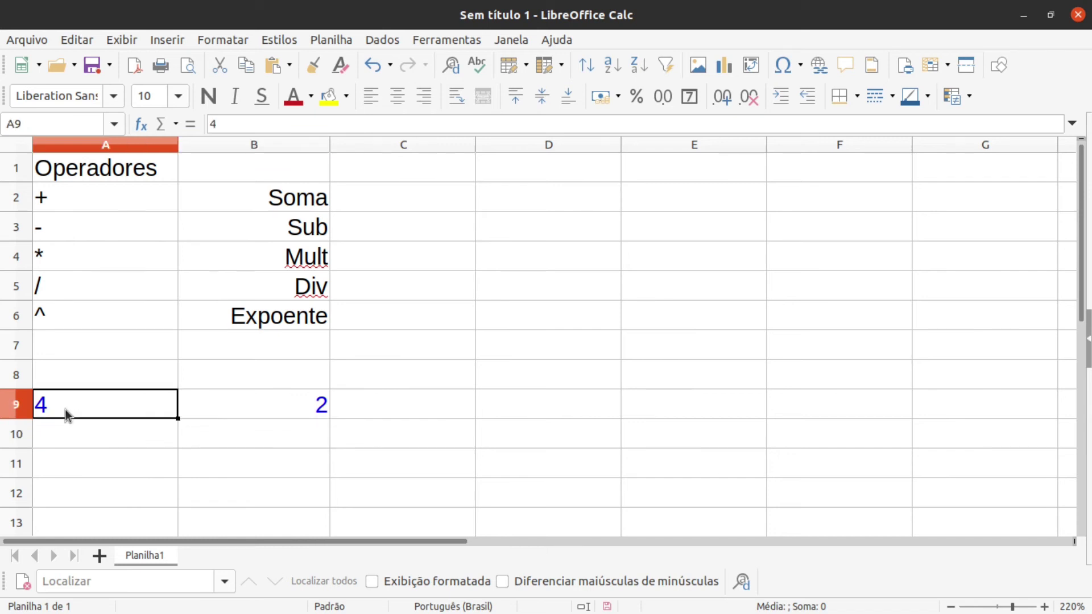
left_click(257, 411)
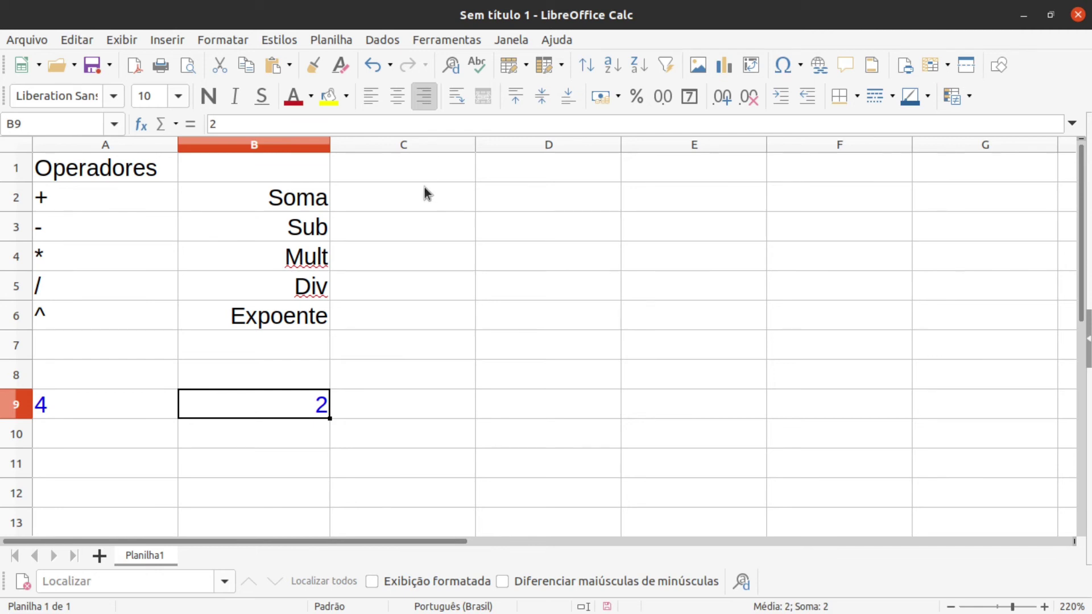
left_click(437, 207)
left_click(382, 168)
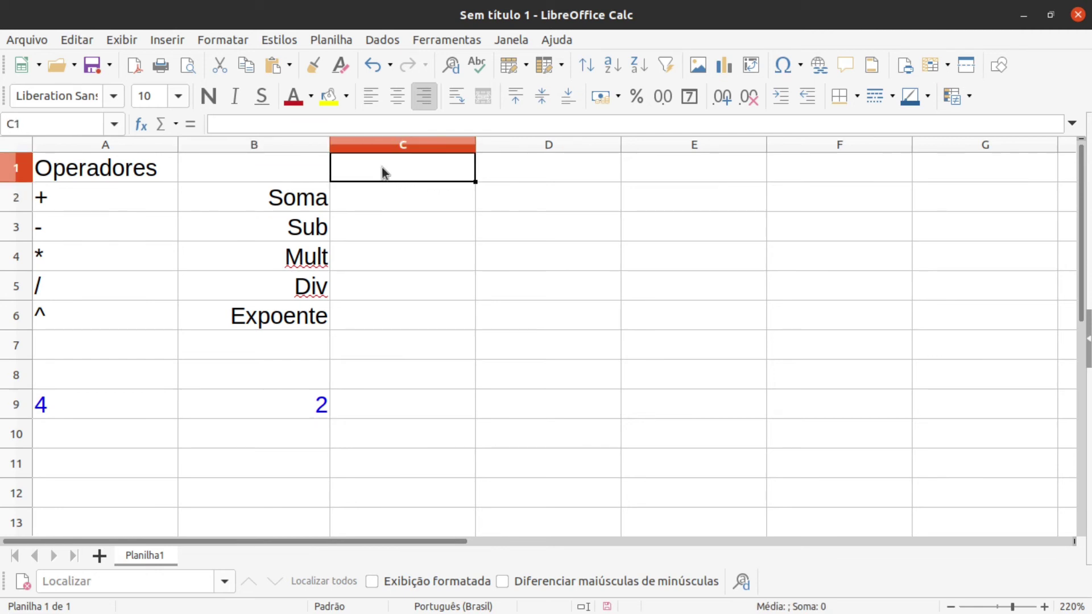
left_click(39, 397)
left_click(312, 393)
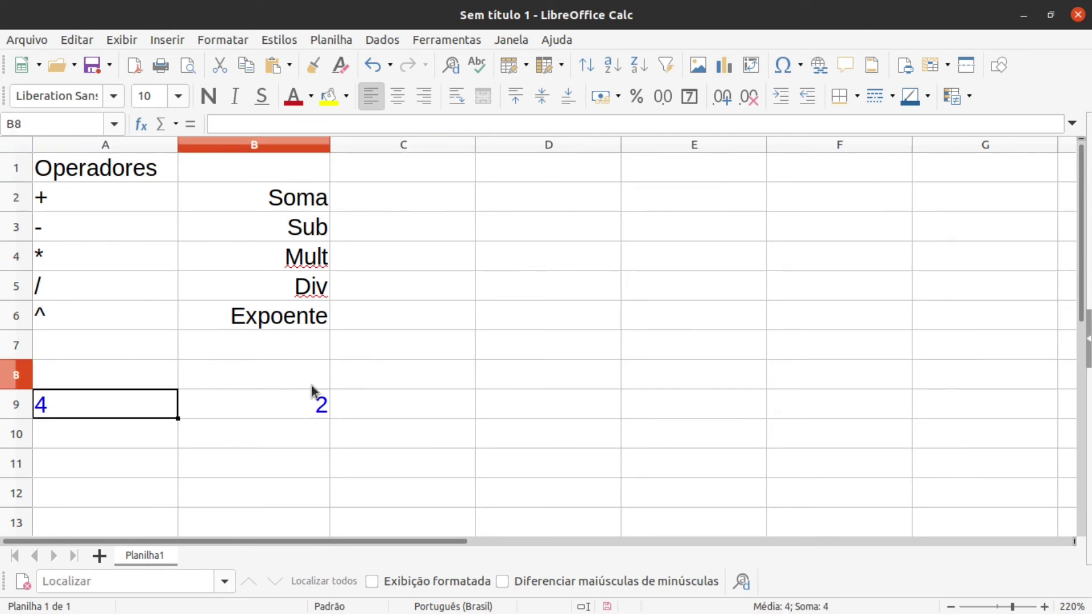
left_click(310, 384)
left_click(66, 404)
left_click(314, 393)
left_click(57, 401)
left_click(251, 398)
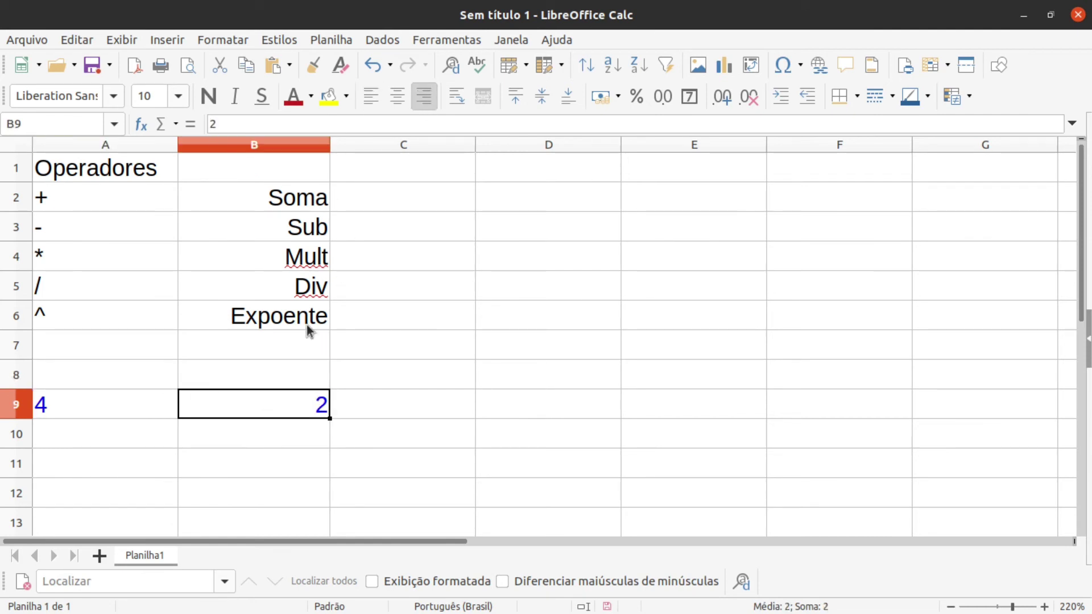
Step: Enter the formula =A9+B9 in cell C2, beside the "Soma" label
double_click(363, 197)
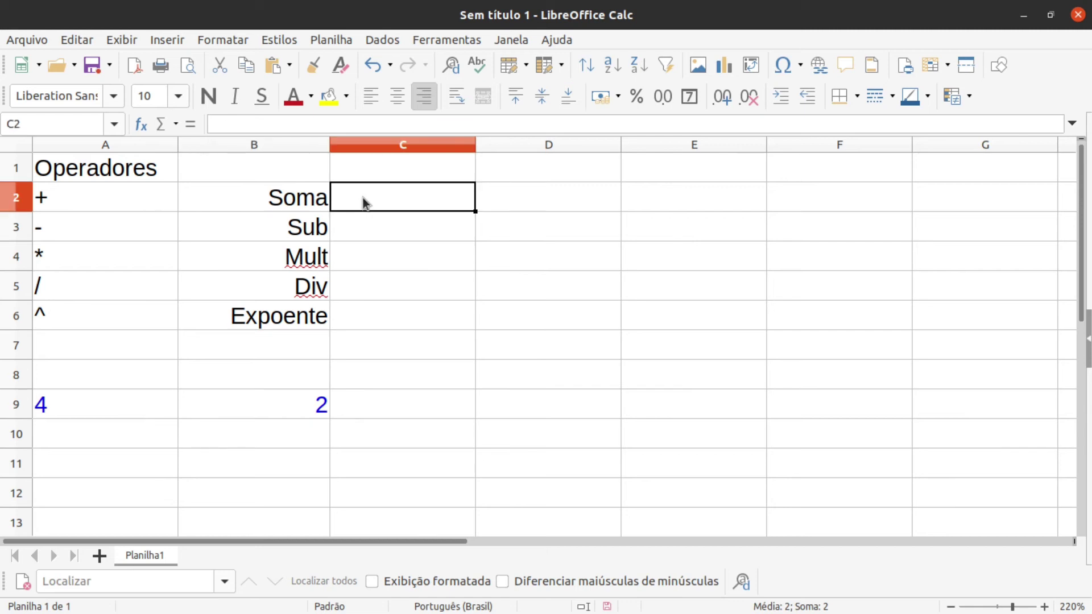
type("=")
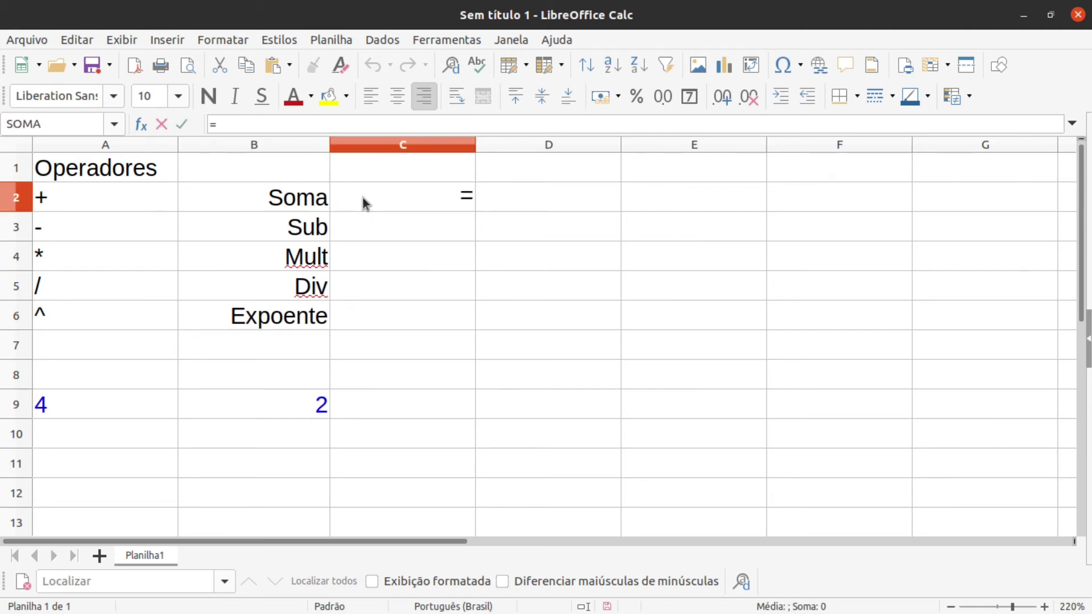
left_click(64, 409)
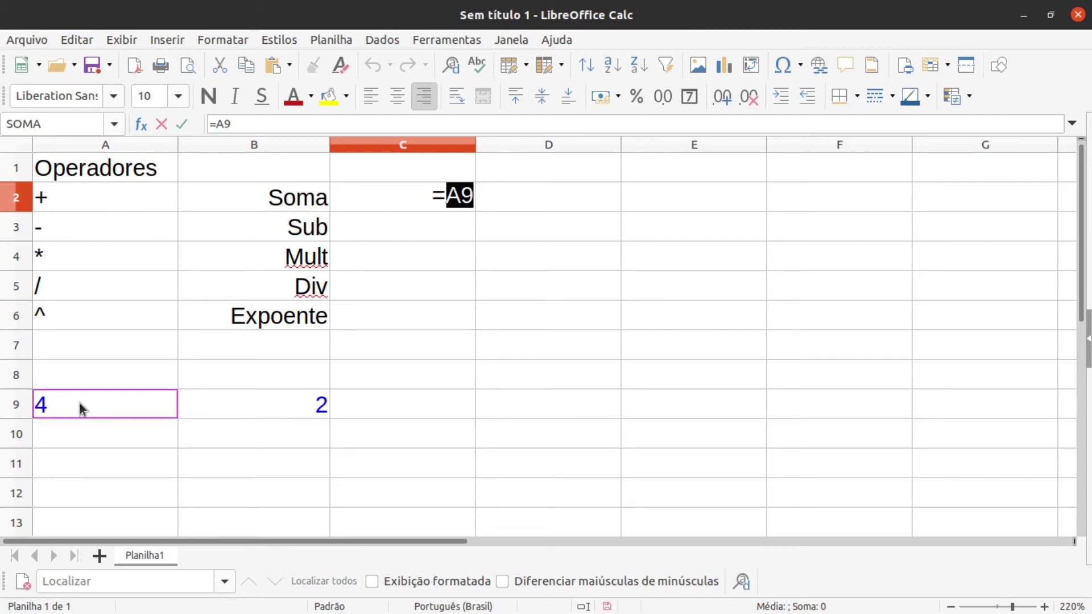
type("+")
left_click(254, 411)
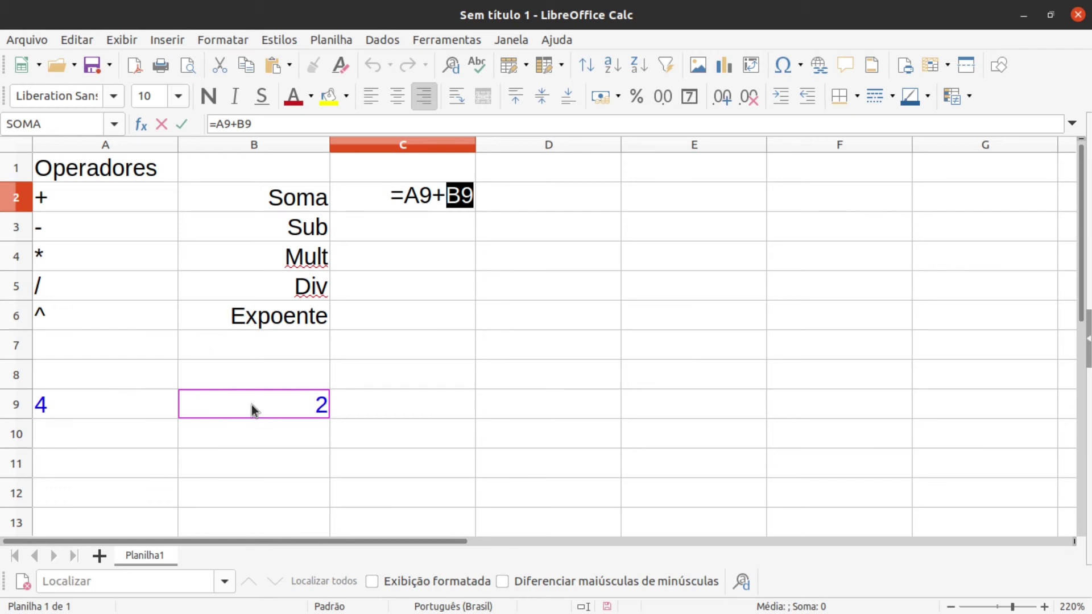
key("Return")
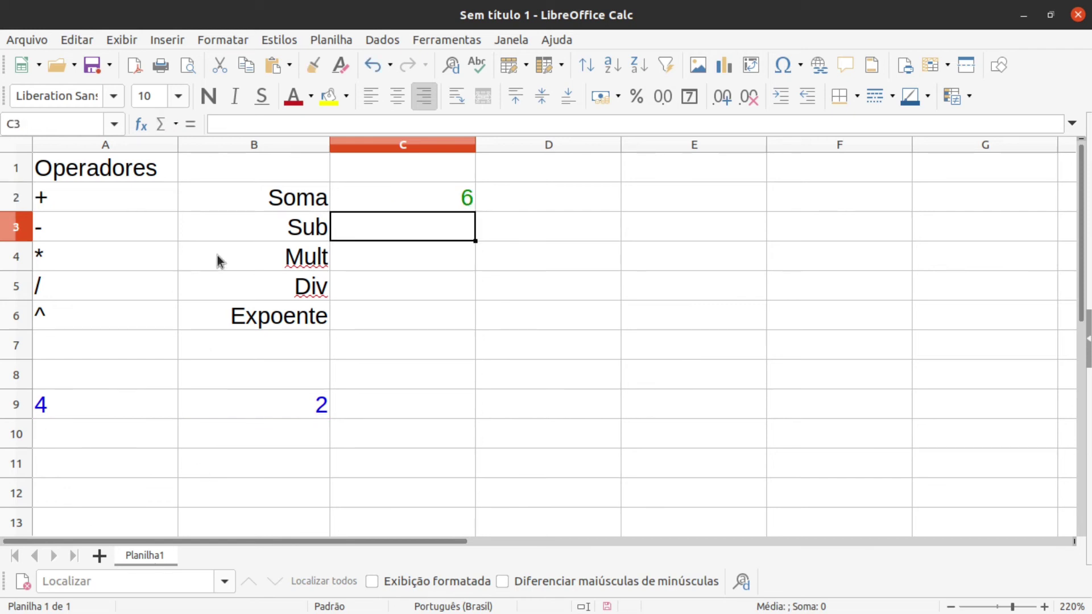
Step: Enter the formula =A9-B9 in cell C3, beside the "Sub" label
double_click(359, 224)
type("=")
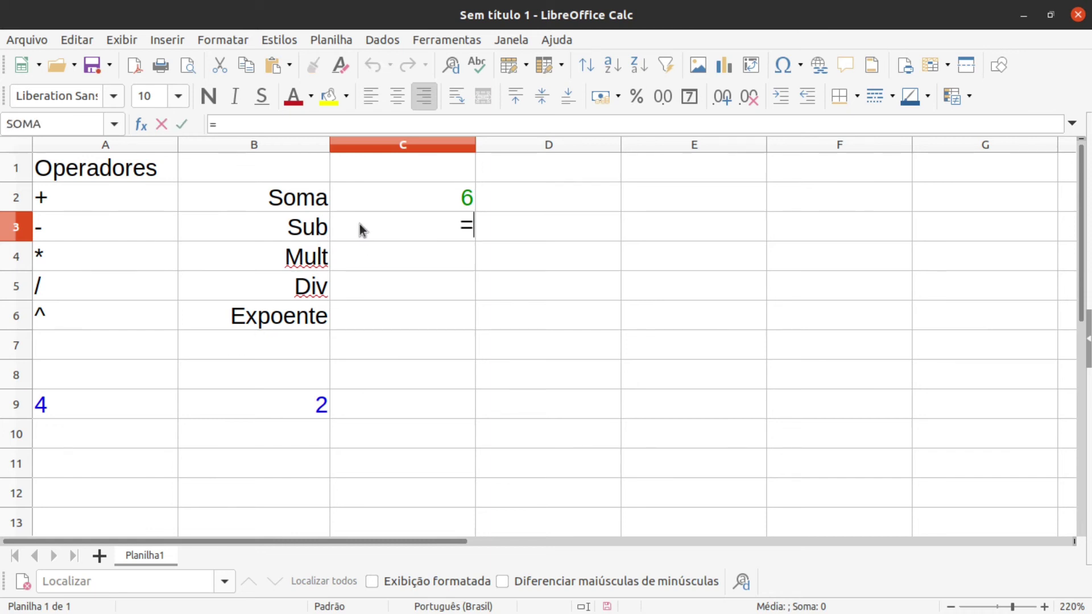
left_click(121, 398)
type("-")
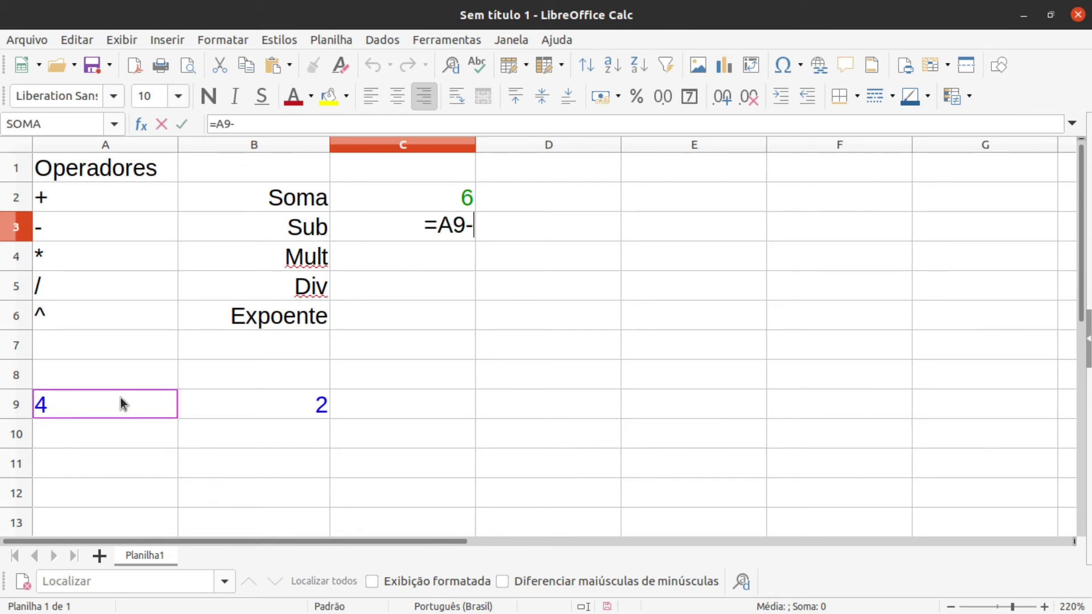
left_click(219, 396)
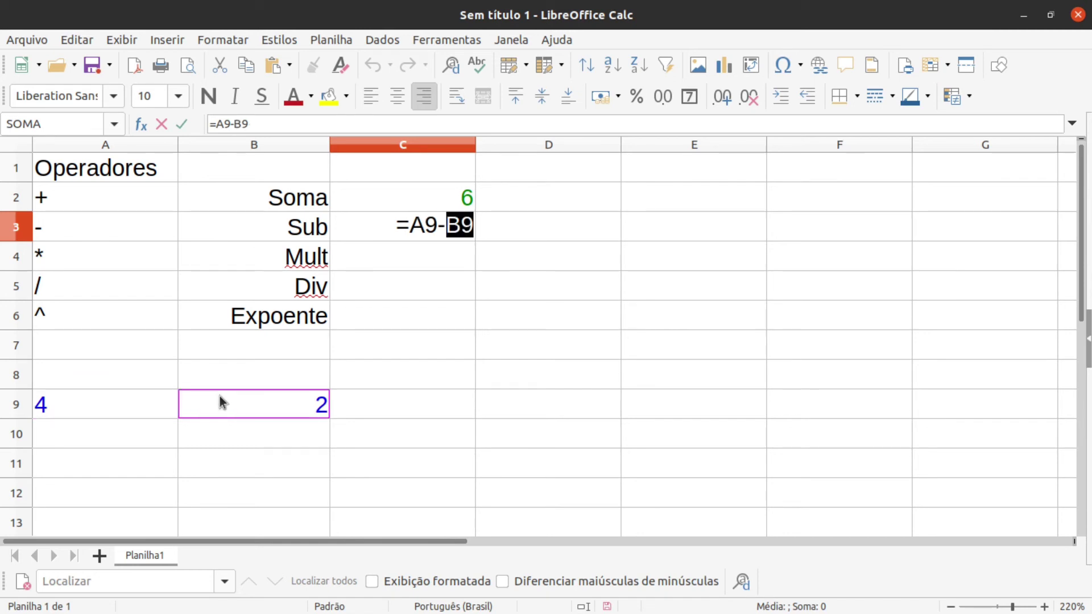
key("Return")
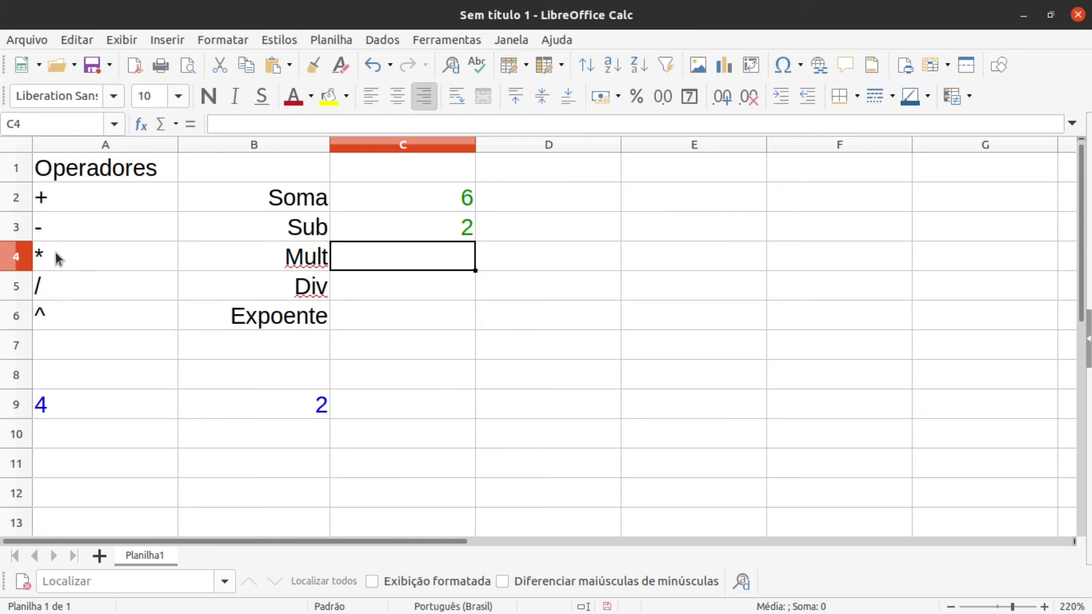
Step: Enter the multiplication formula =A9*B9 in cell C4, beside the "Mult" label
double_click(396, 262)
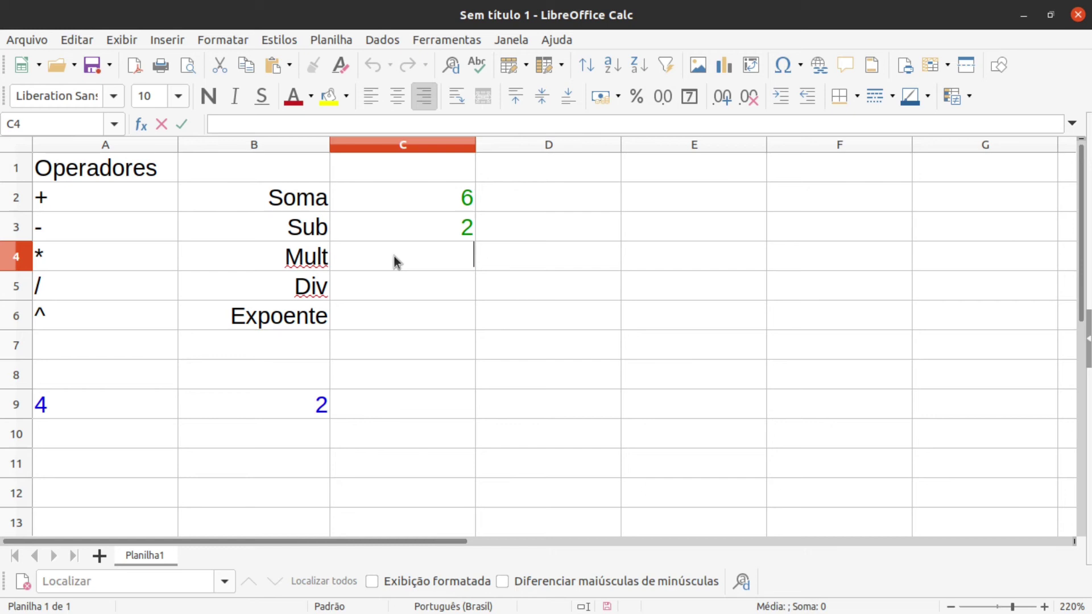
type("=")
left_click(88, 401)
type("*")
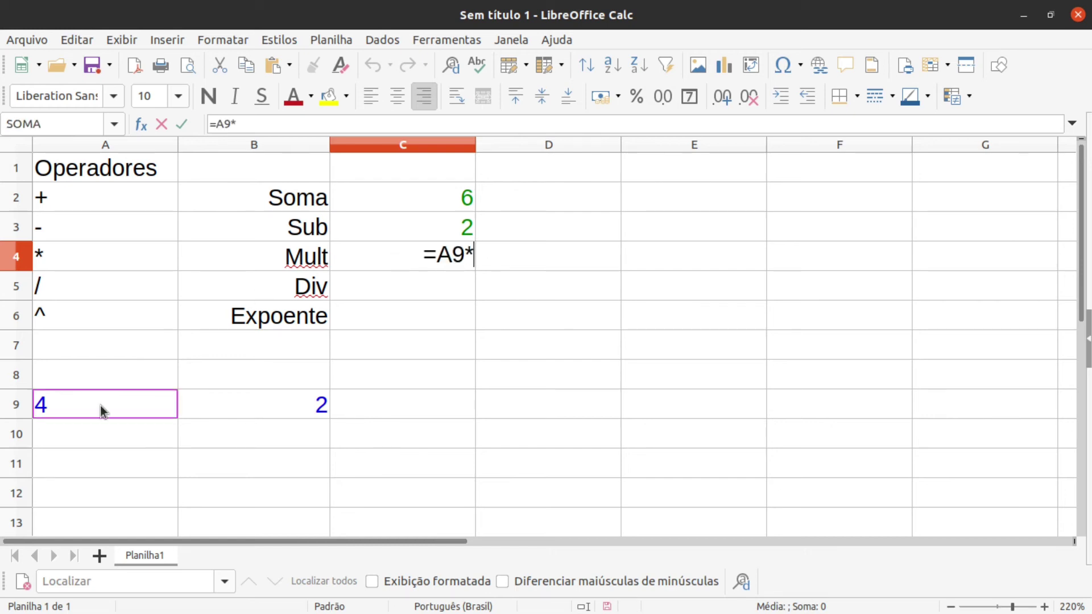
left_click(270, 415)
key("Return")
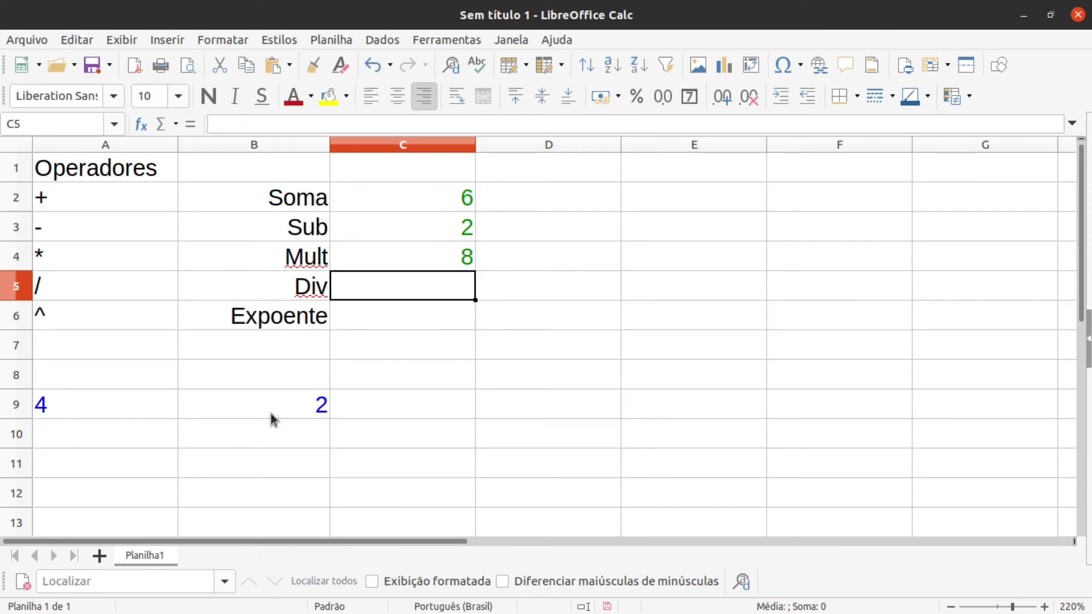
Step: Enter the division formula =A9/B9 in cell C5, beside the "Div" label
double_click(362, 282)
type("=")
left_click(121, 410)
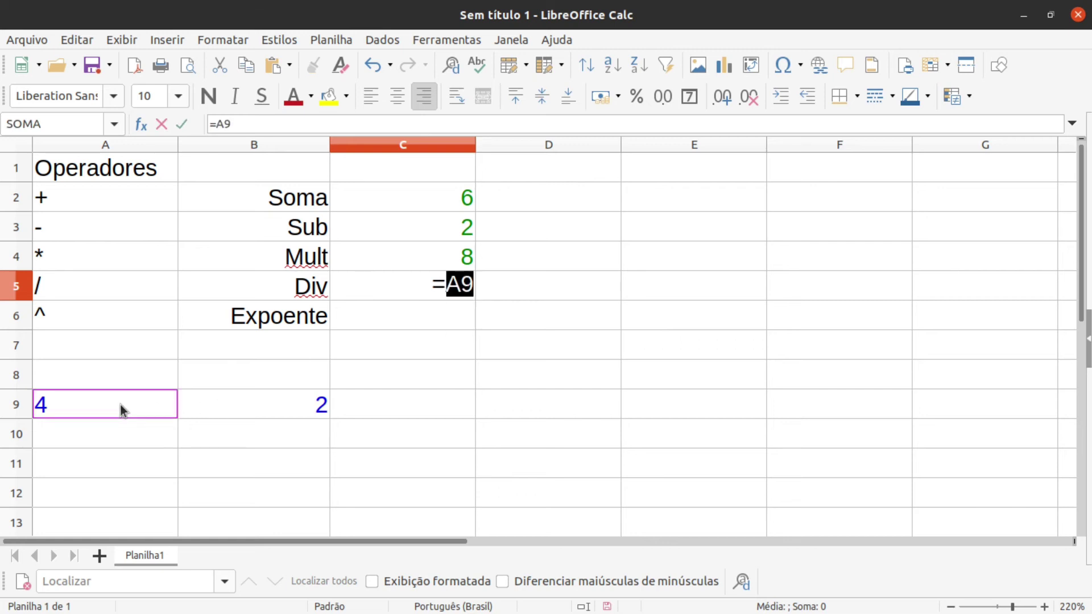
type("/")
left_click(307, 414)
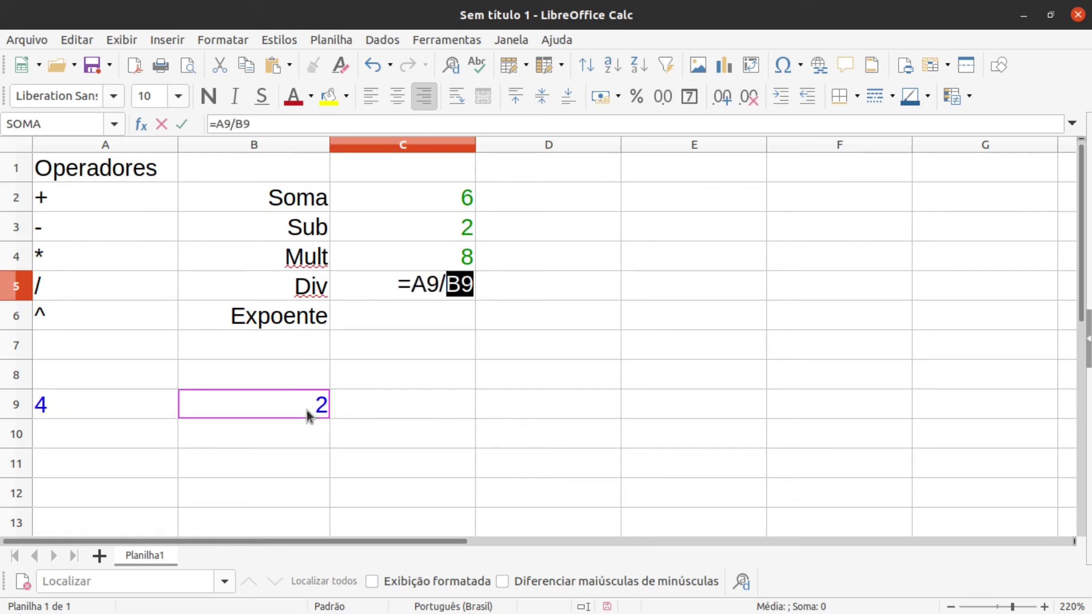
key("Return")
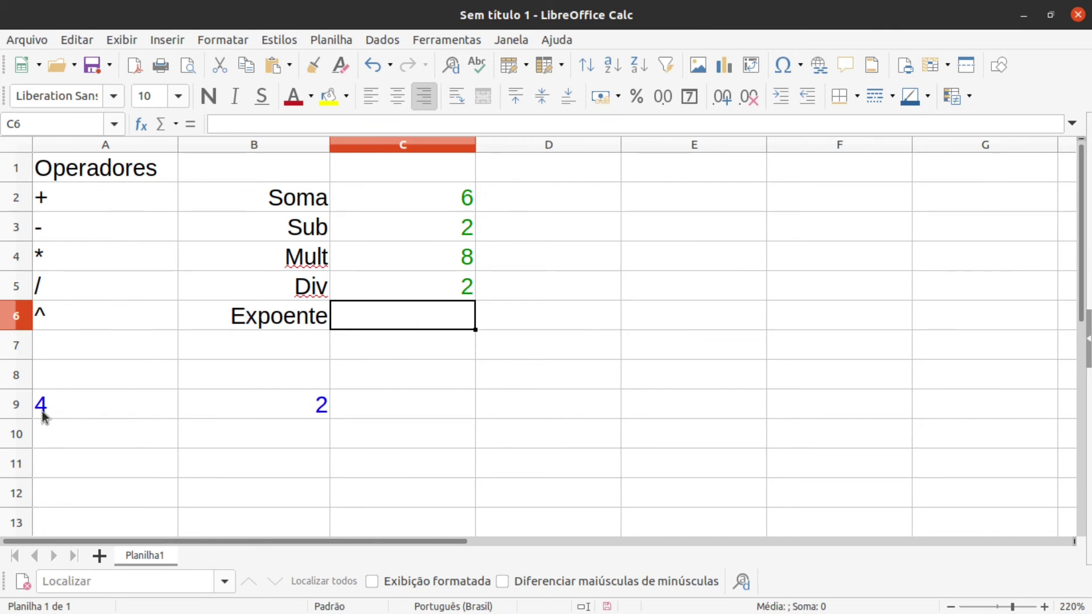
Step: Enter the exponent formula =A9^B9 in cell C6, with cell references for both operands
double_click(408, 319)
type("=")
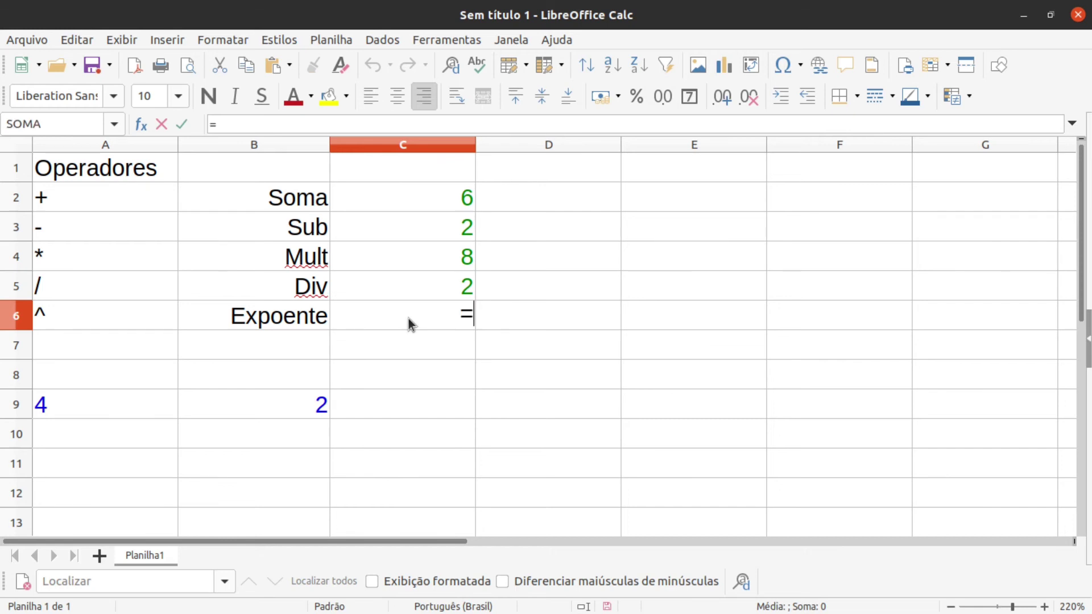
type("4^")
left_click(308, 405)
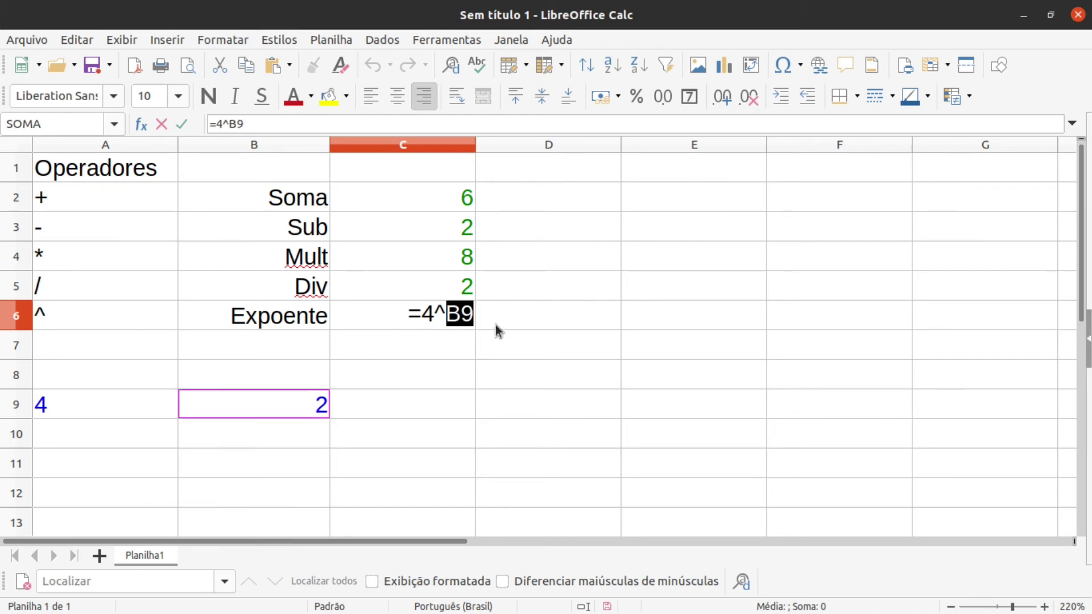
left_click(436, 317)
key("BackSpace")
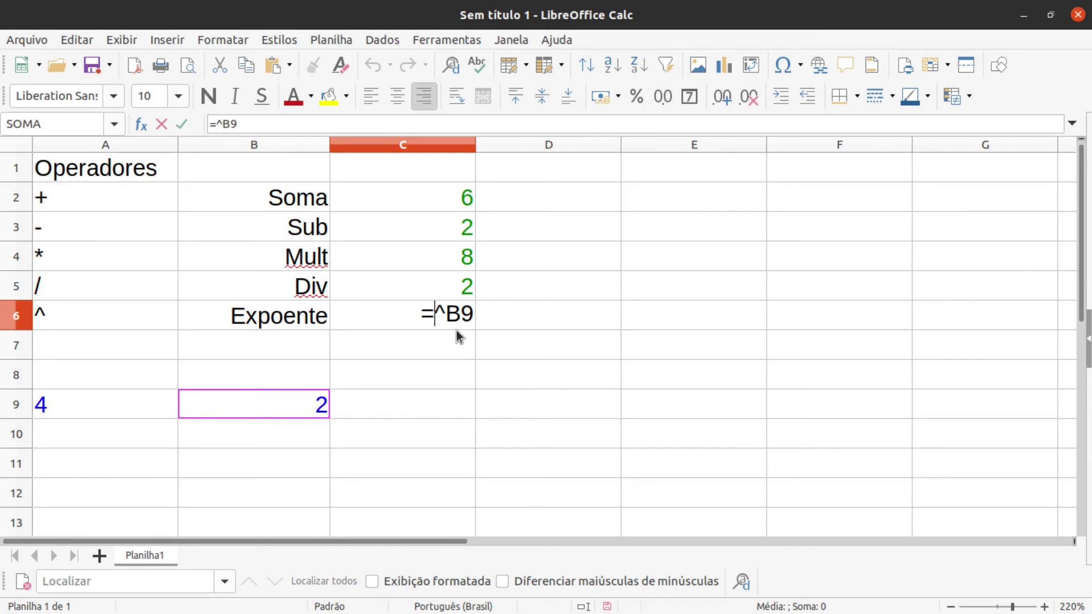
left_click(61, 412)
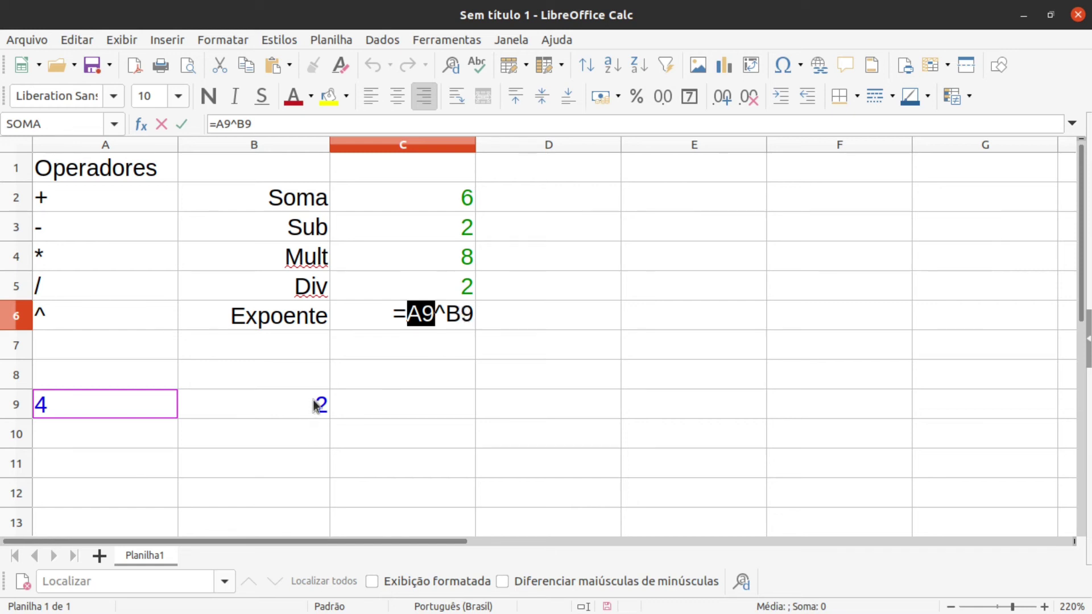
left_click(473, 317)
key("Return")
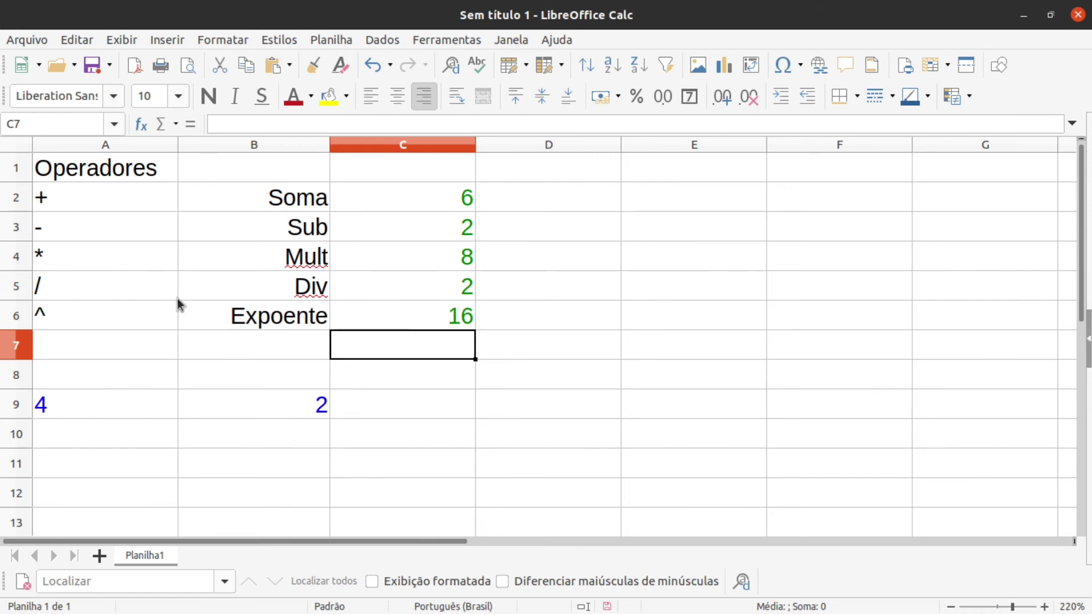
Step: Change the first sample number in cell A9 to 10 and select the formula results in C2:C6
left_click(157, 416)
left_click(249, 394)
left_click(129, 402)
left_click(307, 410)
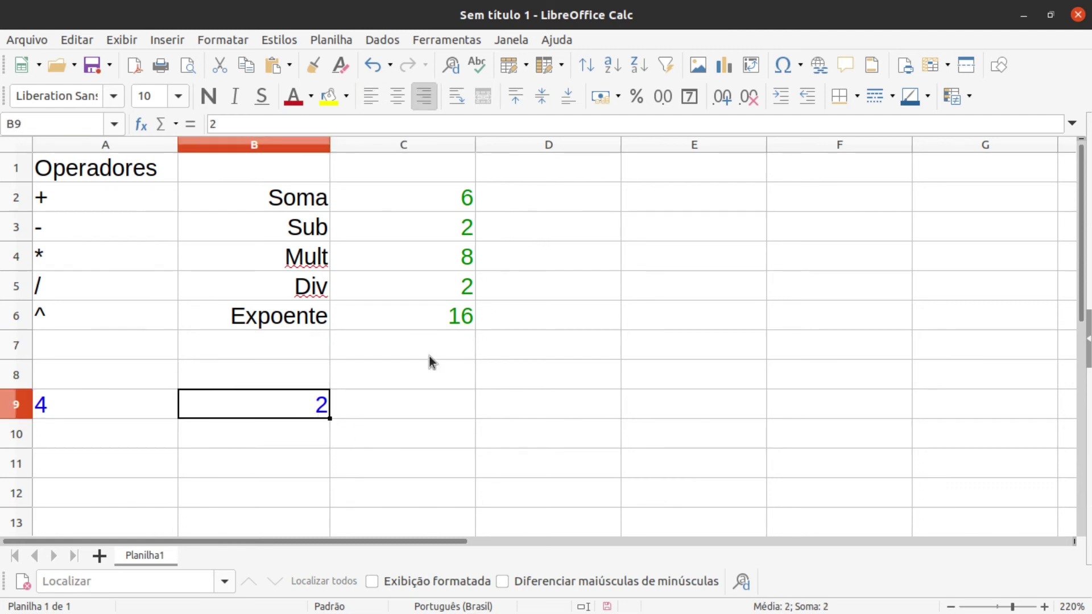
left_click(90, 411)
double_click(90, 412)
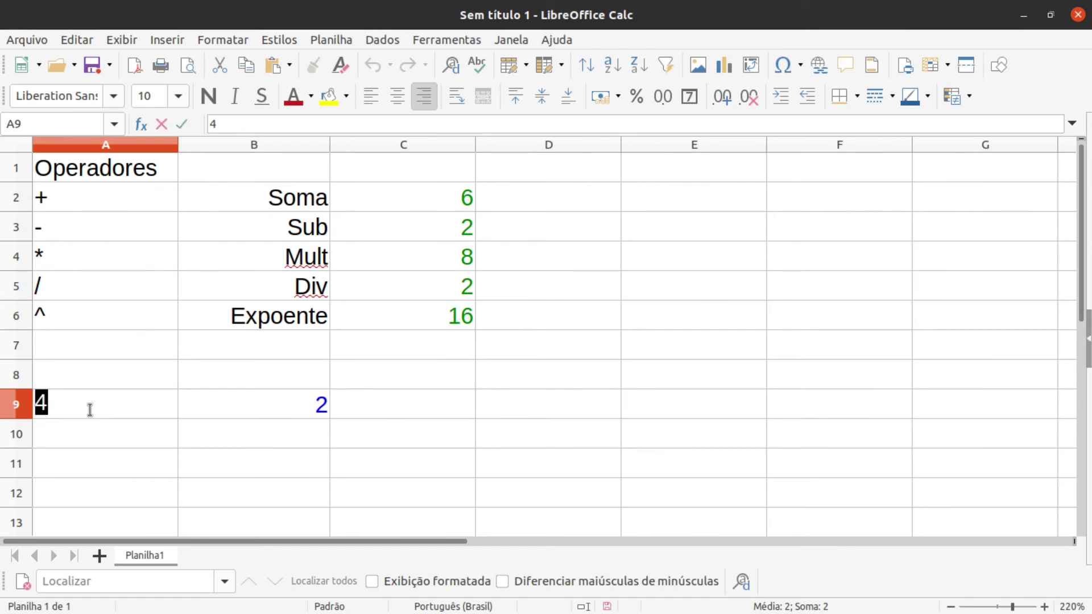
type("10")
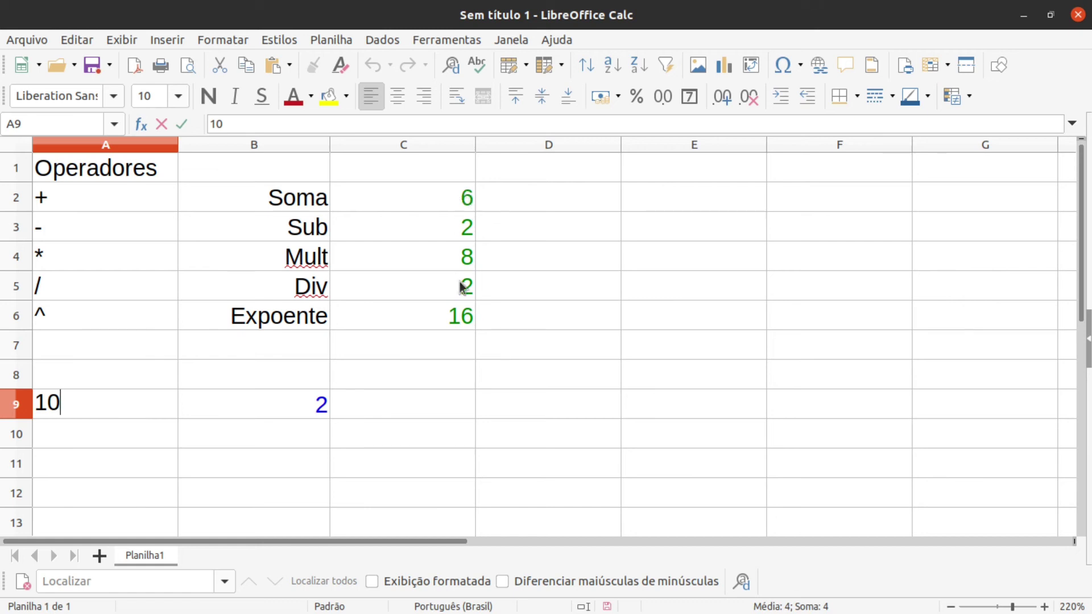
left_click_drag(451, 197, 457, 316)
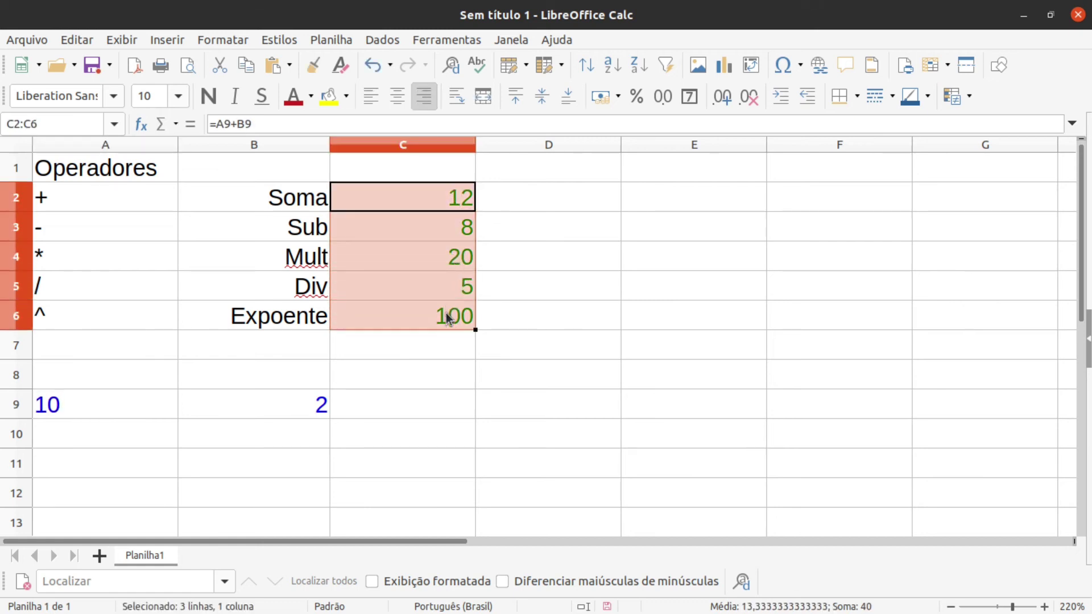
left_click(519, 349)
left_click(111, 413)
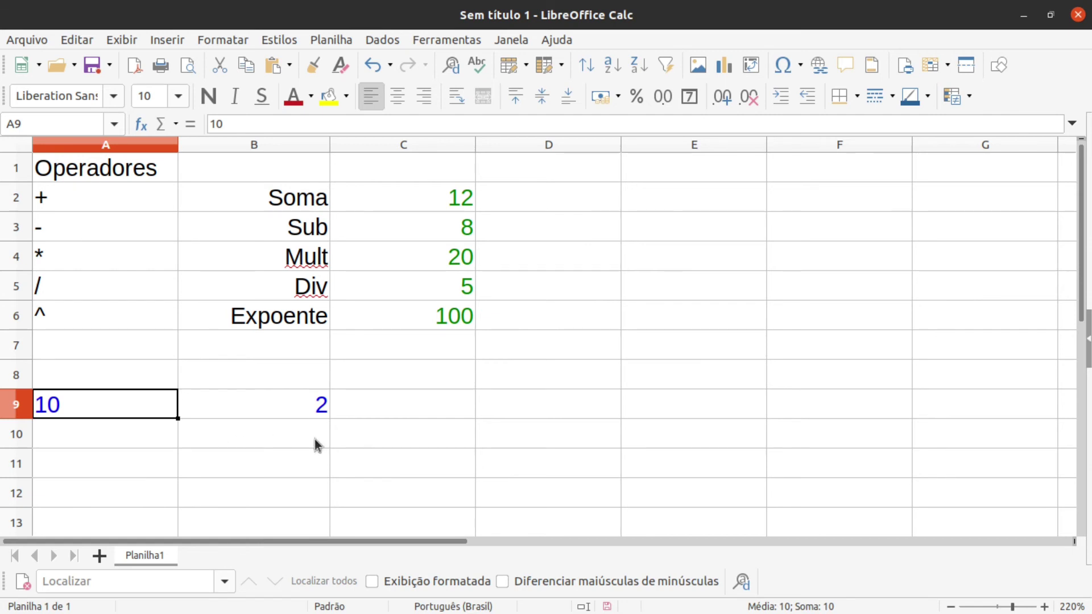
left_click(304, 417)
left_click(317, 378)
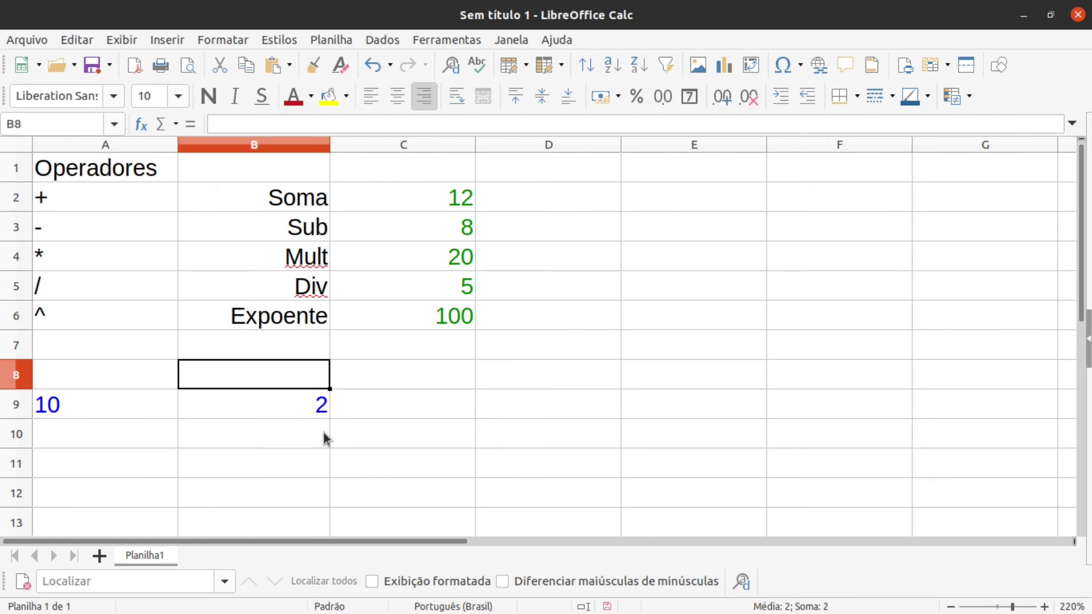
left_click(323, 437)
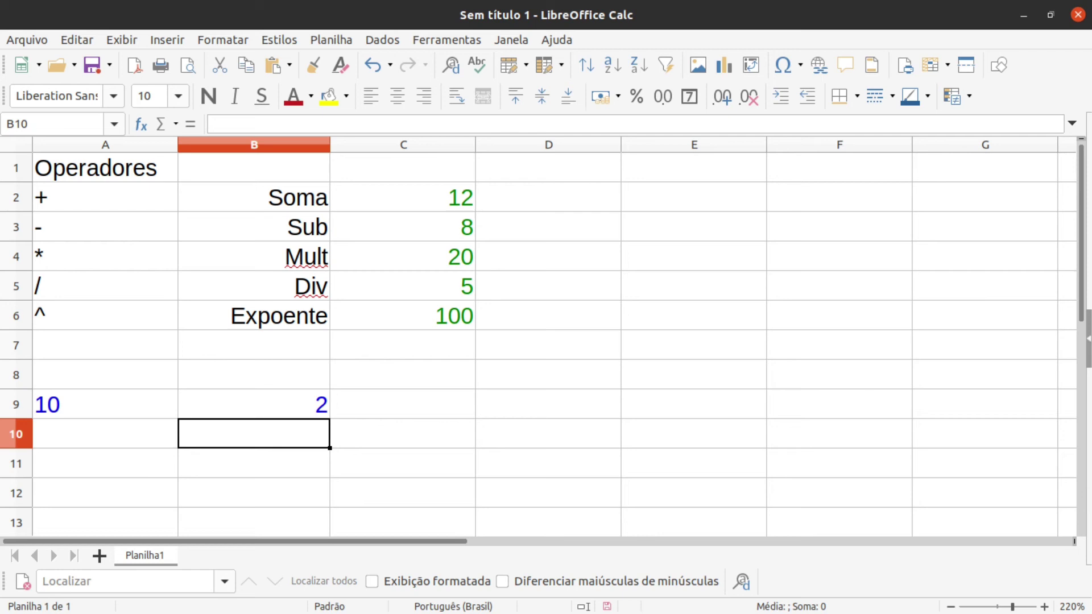
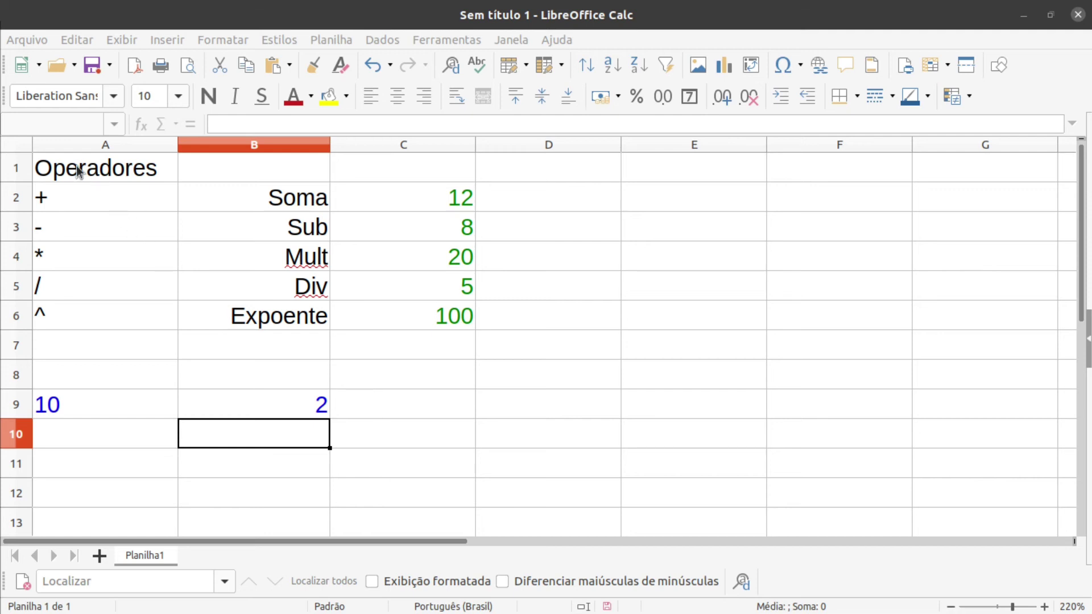
Step: Clear the whole operator example from cells A1 to C9
left_click_drag(69, 168, 411, 401)
key("Delete")
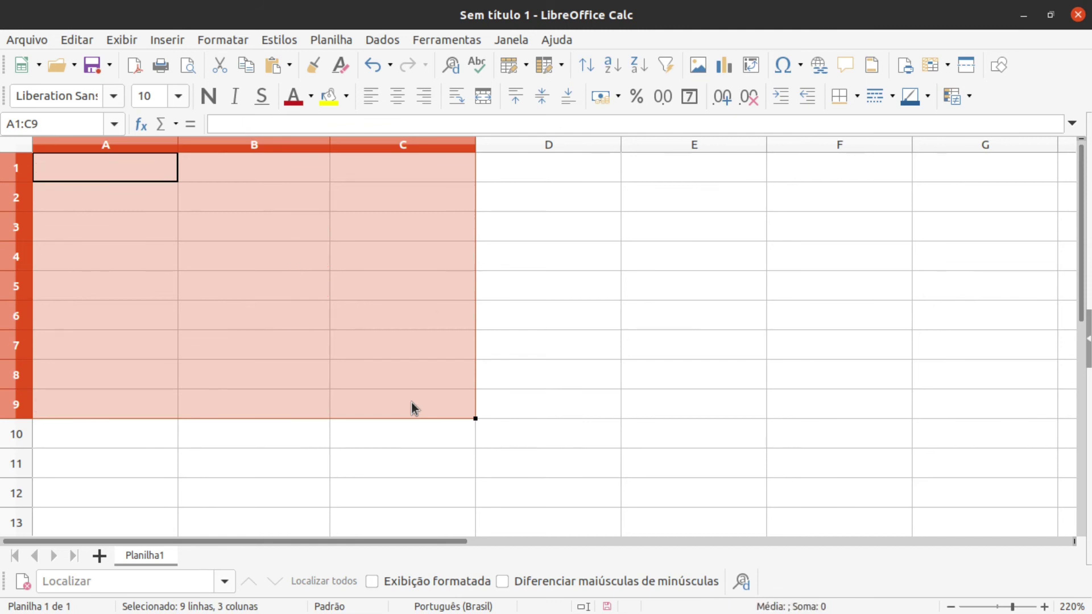
left_click(334, 452)
Step: Enter the number 1 in cell A1 of the emptied sheet
left_click(117, 194)
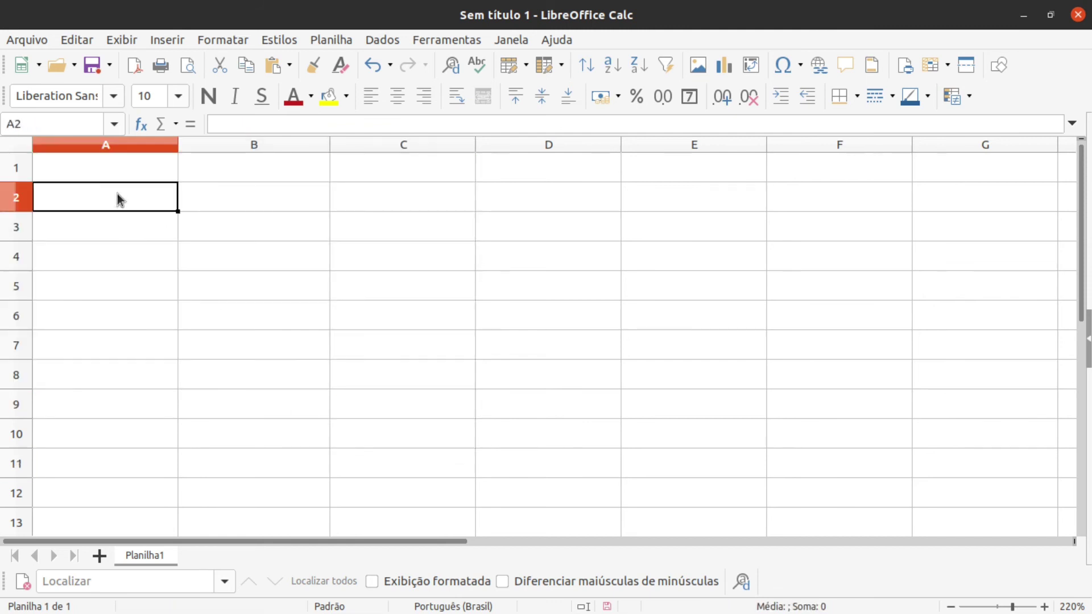
left_click(73, 172)
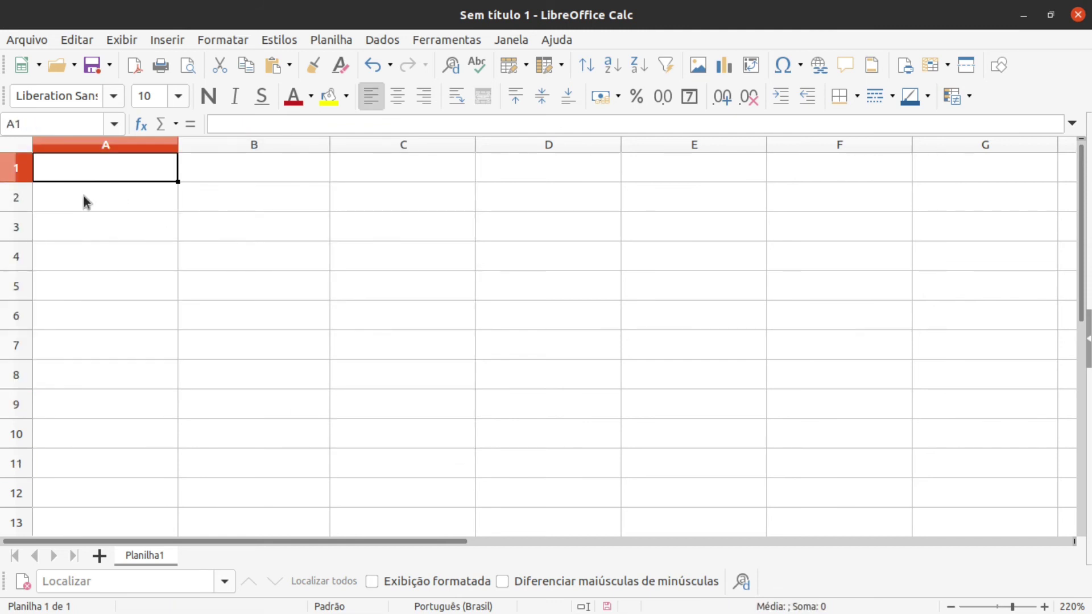
type("1")
left_click(146, 245)
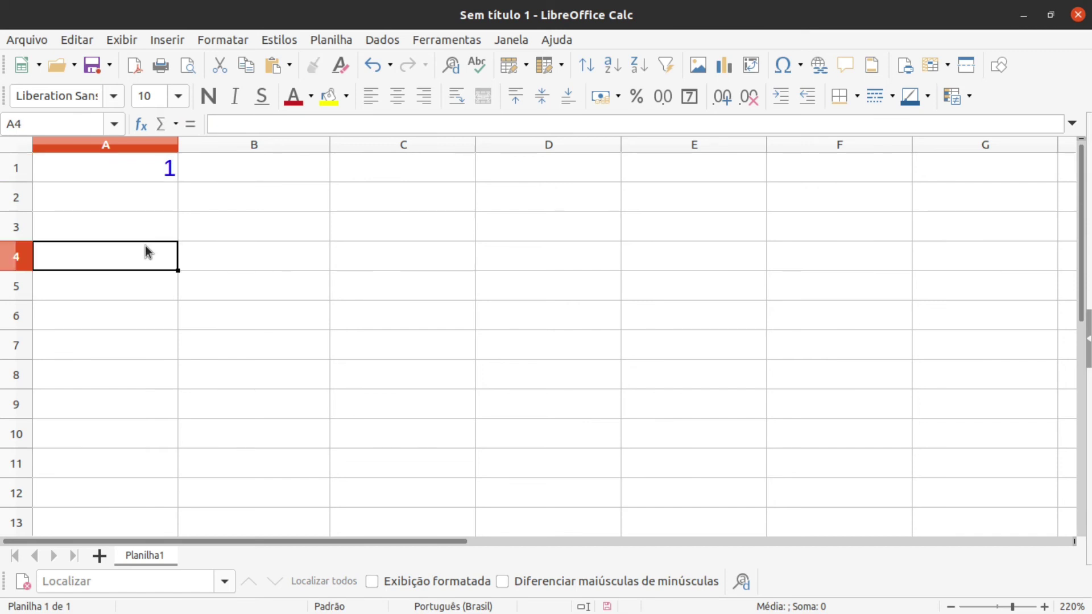
Step: Autofill the number series from cell A1 down to A11, giving the numbers 1 to 11
left_click(159, 178)
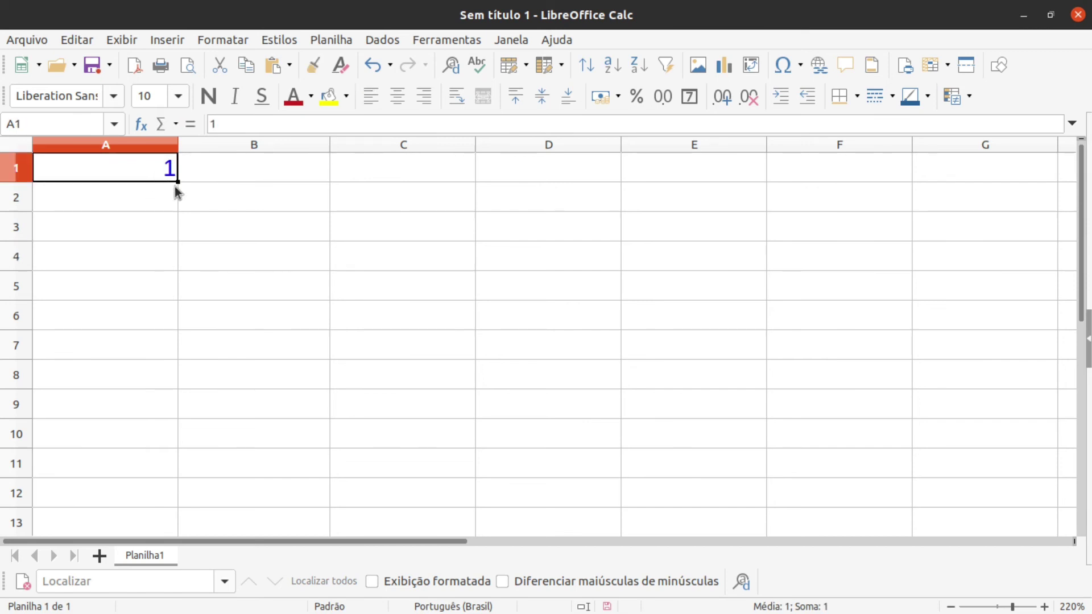
left_click_drag(175, 187, 112, 576)
left_click(162, 261)
left_click(143, 178)
scroll(142, 185, "up", 1)
left_click(141, 178)
left_click(147, 208)
left_click(142, 176)
left_click_drag(177, 182, 178, 486)
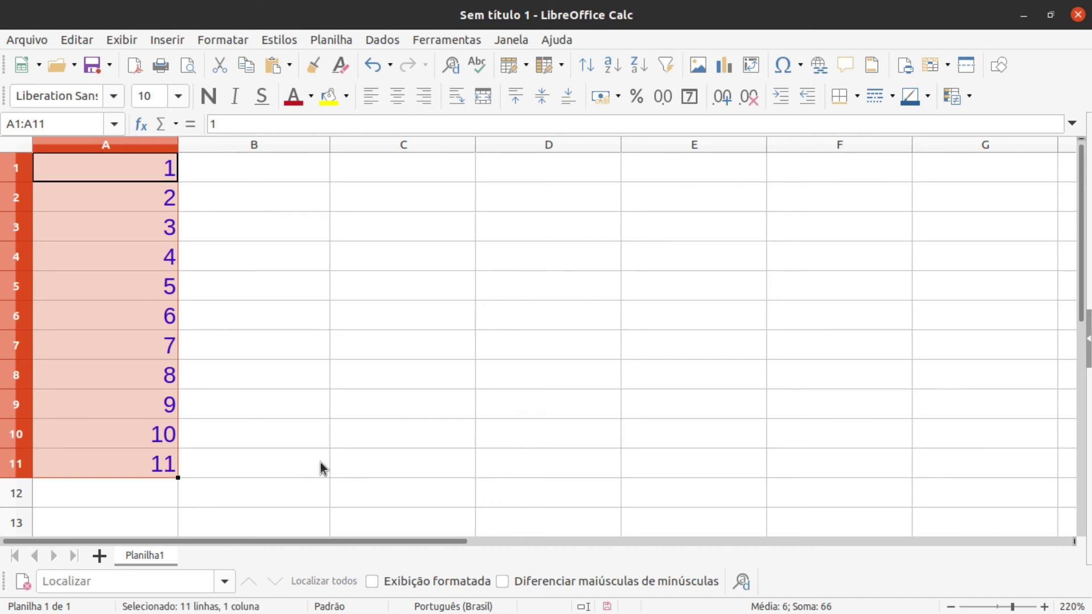
left_click(245, 172)
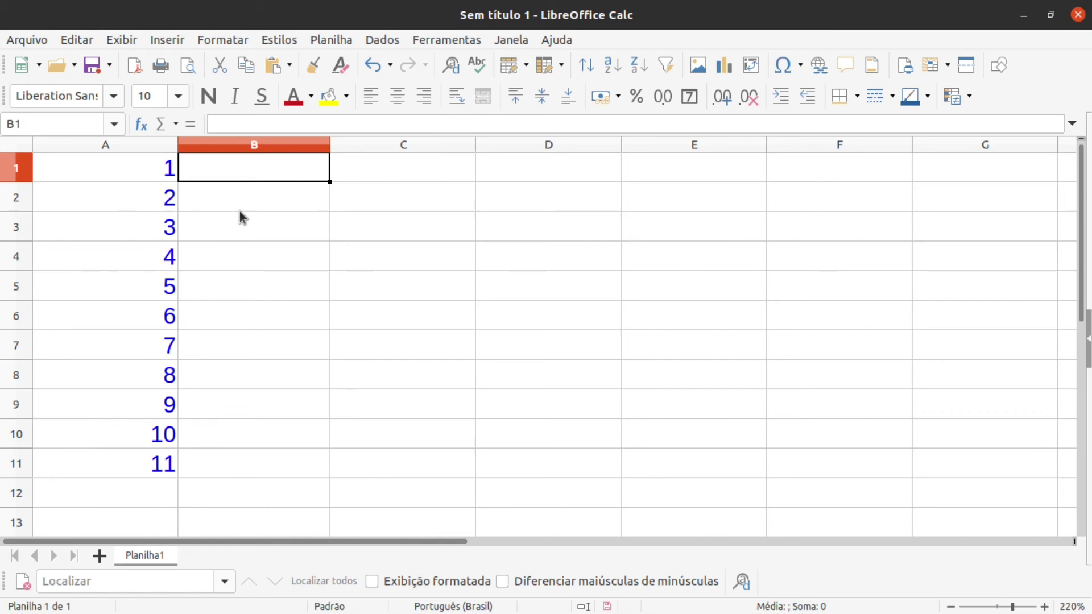
Step: Enter the starting values 1 in cell B1 and 3 in cell B2
left_click(160, 169)
left_click(206, 180)
type("1")
key("Return")
type("3")
Step: Autofill the odd-number series from cells B1:B2 down to B11
left_click(228, 178)
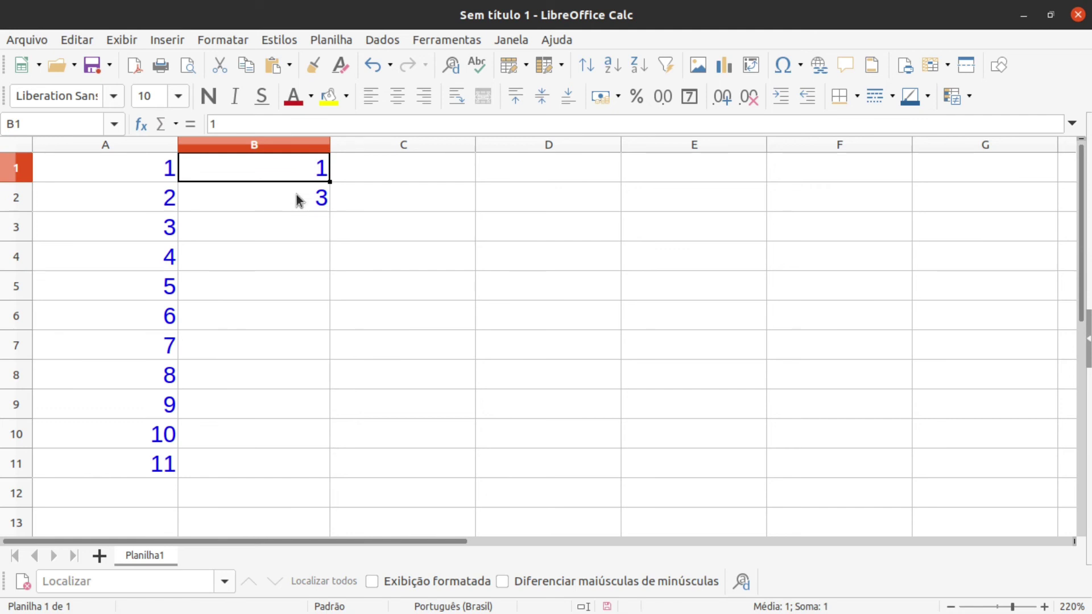
left_click_drag(296, 194, 296, 196)
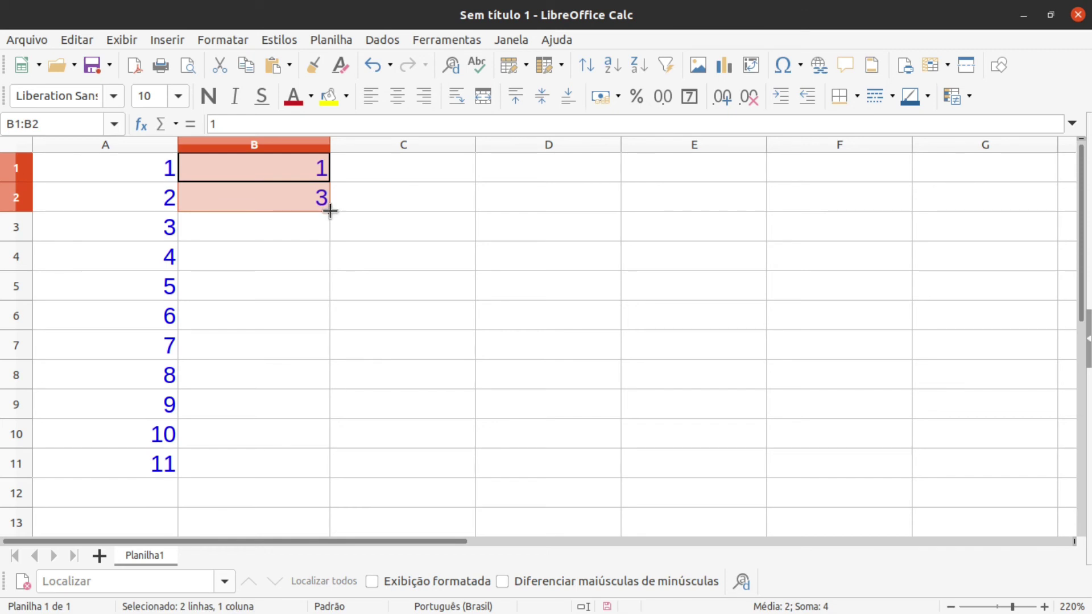
left_click_drag(330, 210, 323, 472)
left_click(416, 418)
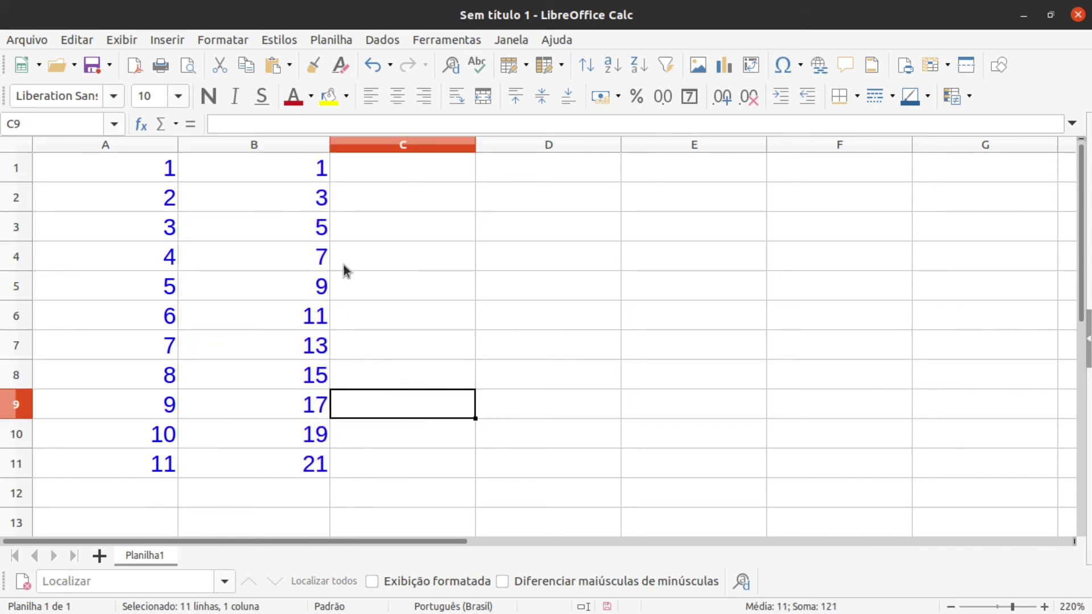
Step: Examine the filled values in column B cell by cell, from B1 down to B9
left_click(311, 162)
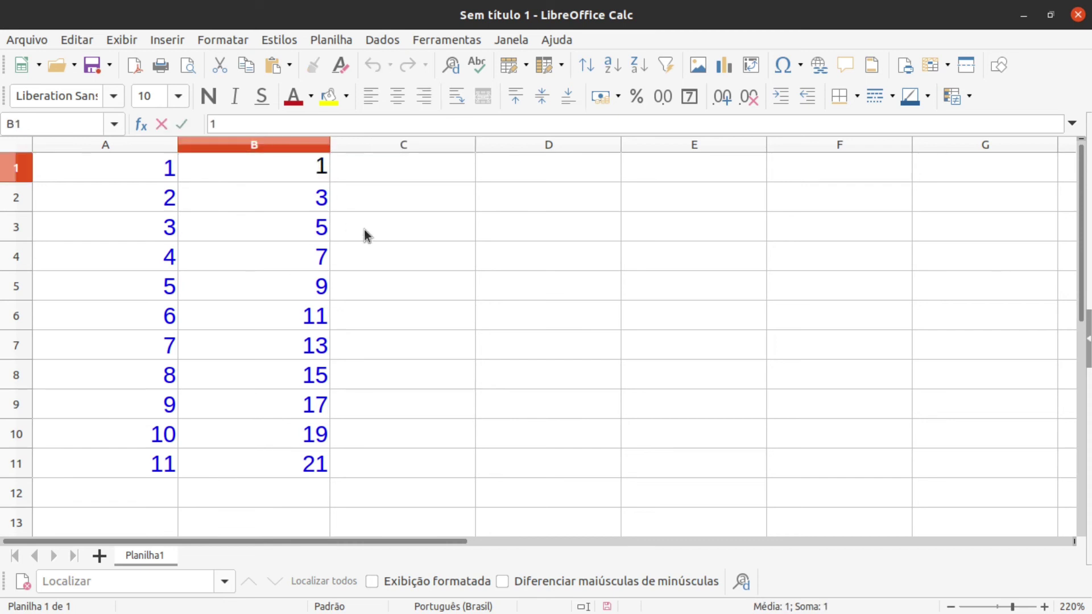
key("Down")
key("Down")
key("Down")
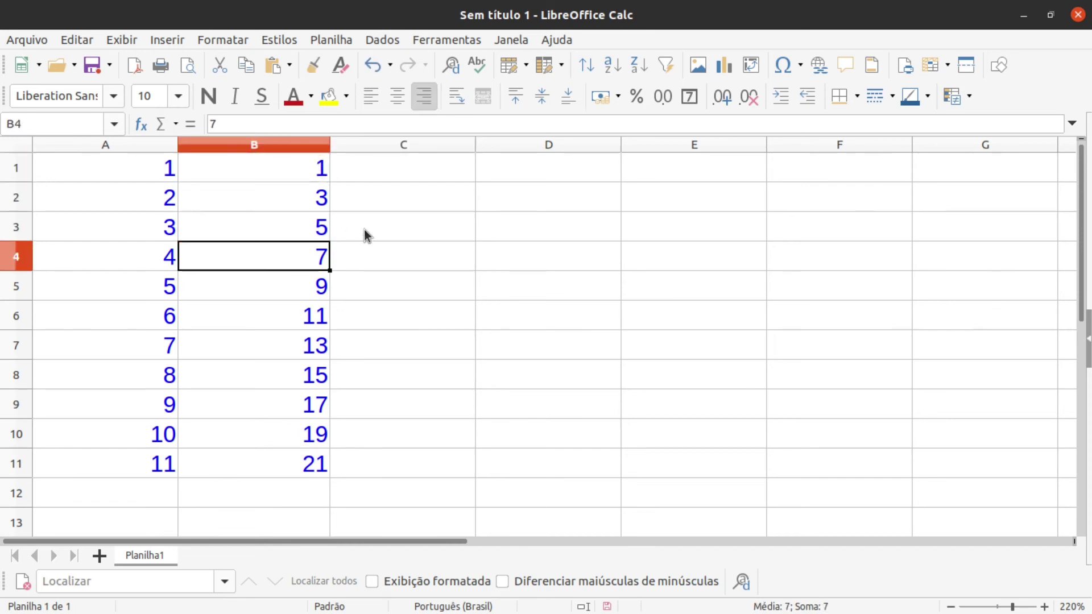
key("Down")
key("Down")
key("Down")
key("Down")
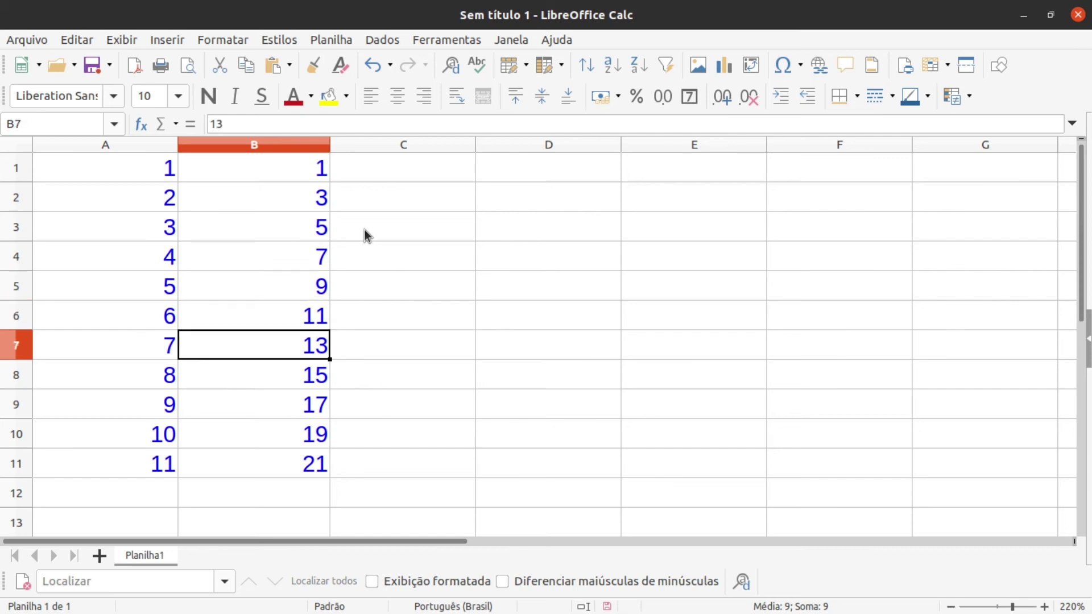
key("Down")
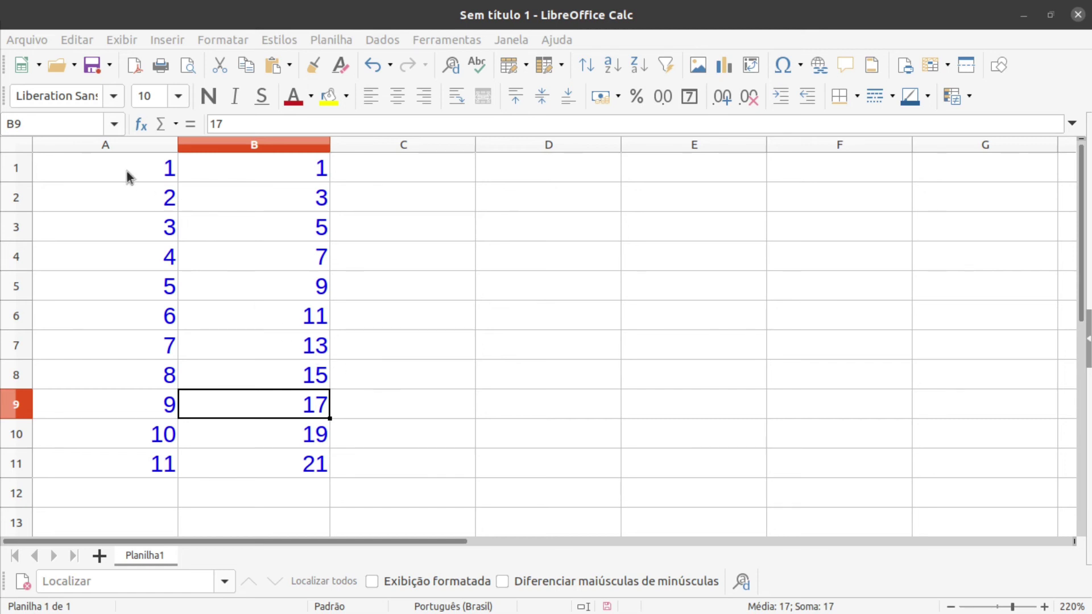
Step: Clear the contents of cells A1:B11 and undo the clearing
left_click_drag(128, 172, 292, 451)
key("Delete")
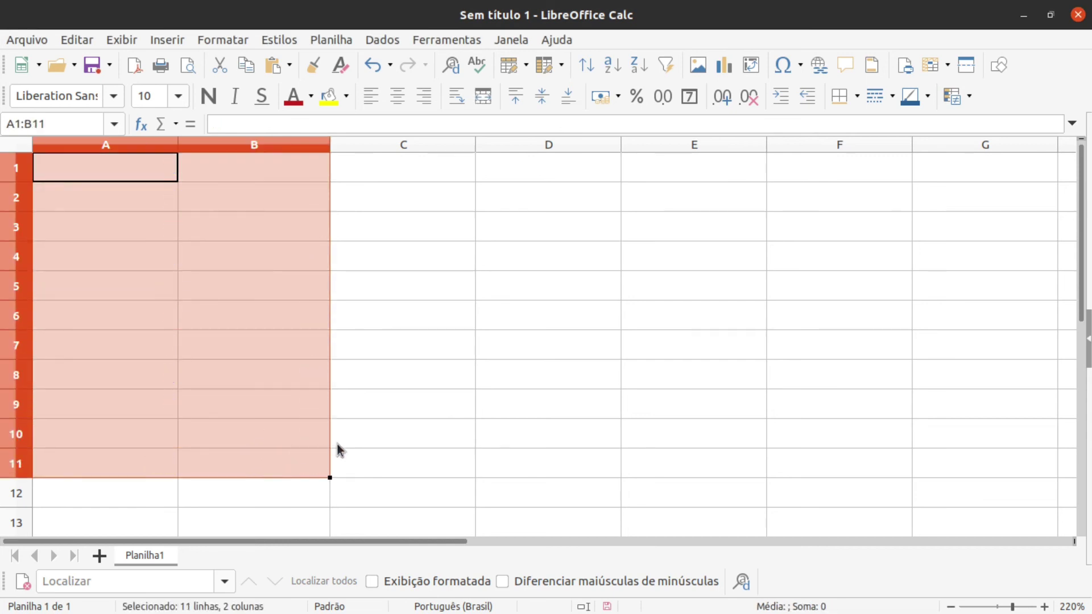
key("ctrl+z")
left_click(386, 380)
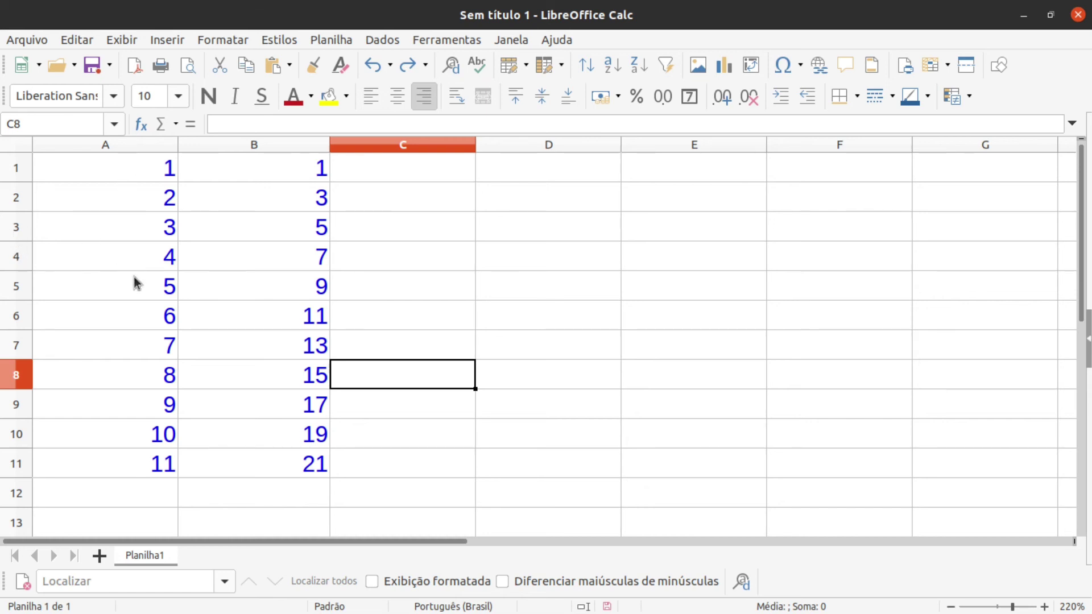
Step: Delete the entire row 3 from the sheet
left_click(17, 228)
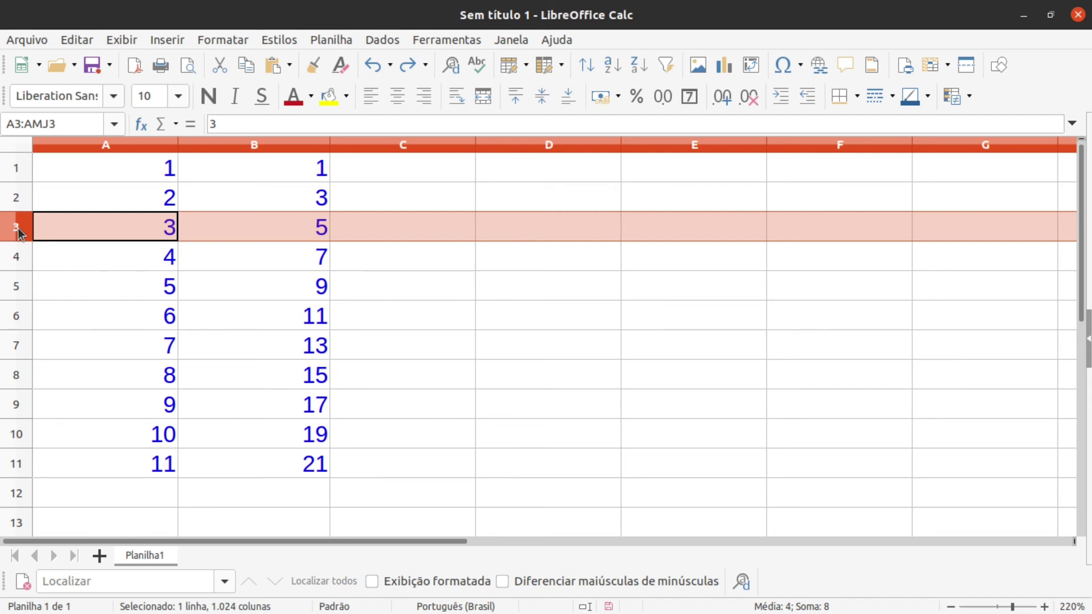
right_click(18, 234)
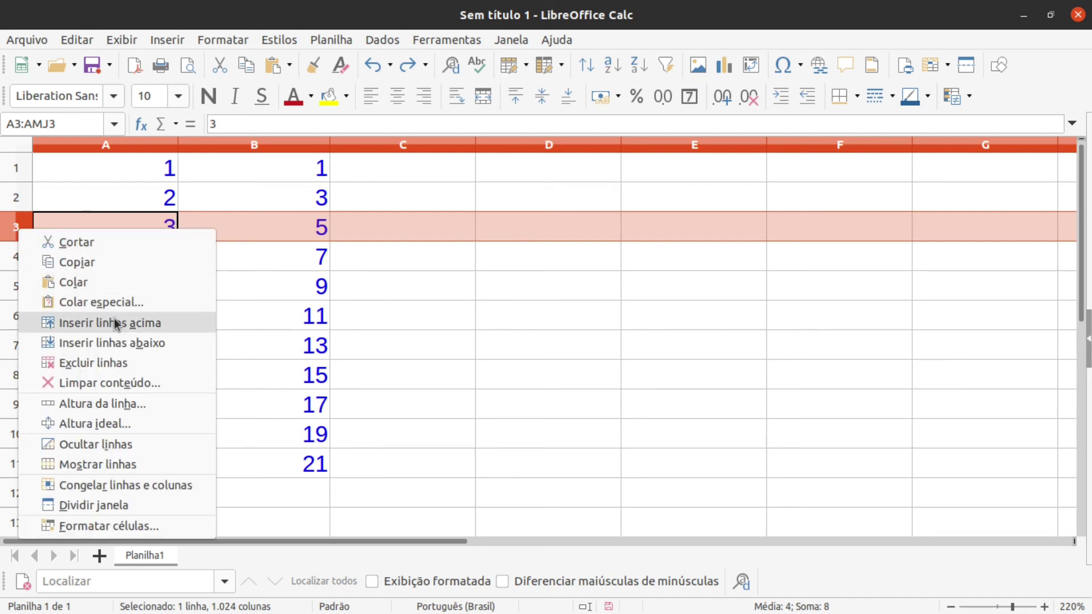
left_click(122, 362)
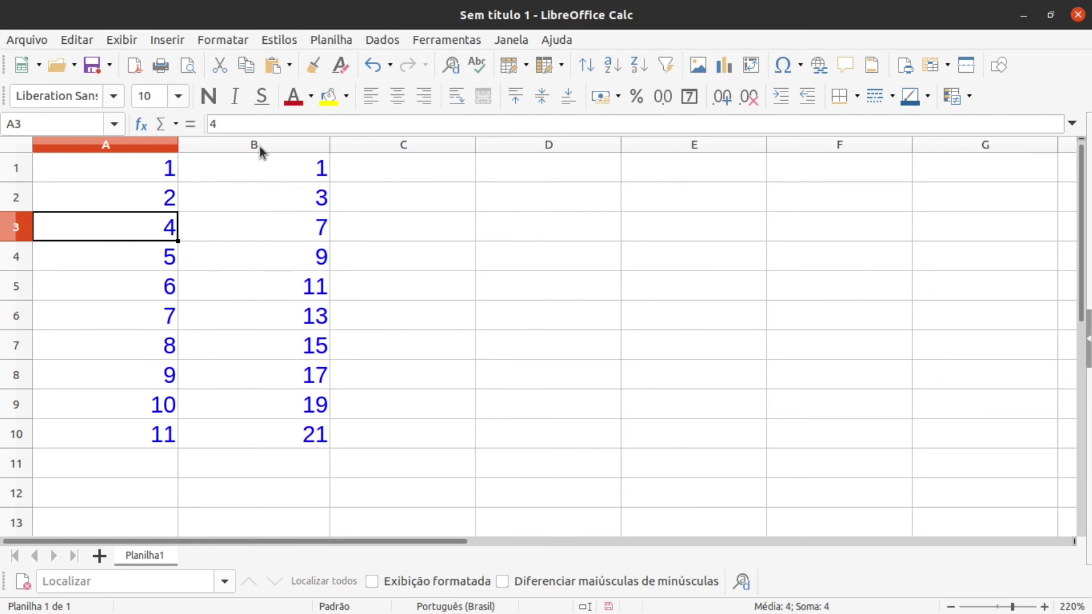
Step: Delete the entire column A, leaving only the odd-number series
left_click(131, 145)
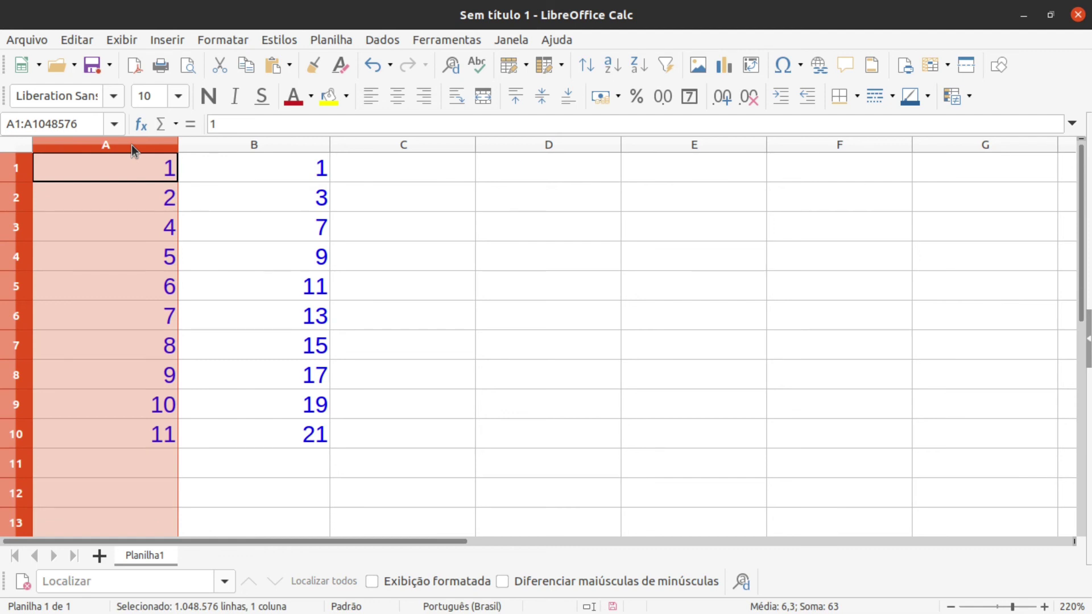
right_click(131, 144)
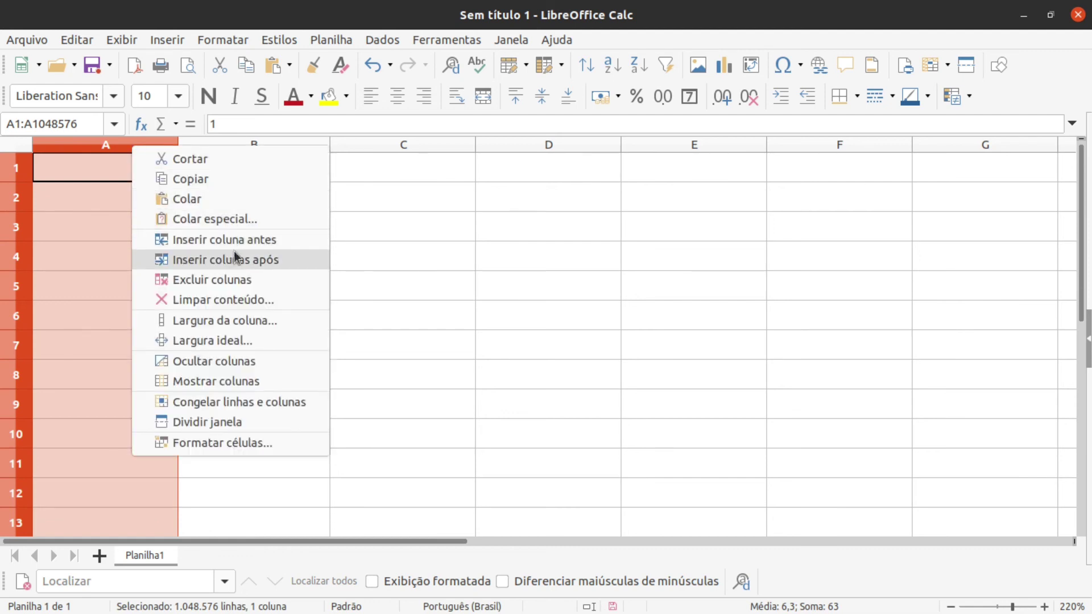
left_click(247, 281)
left_click(155, 166)
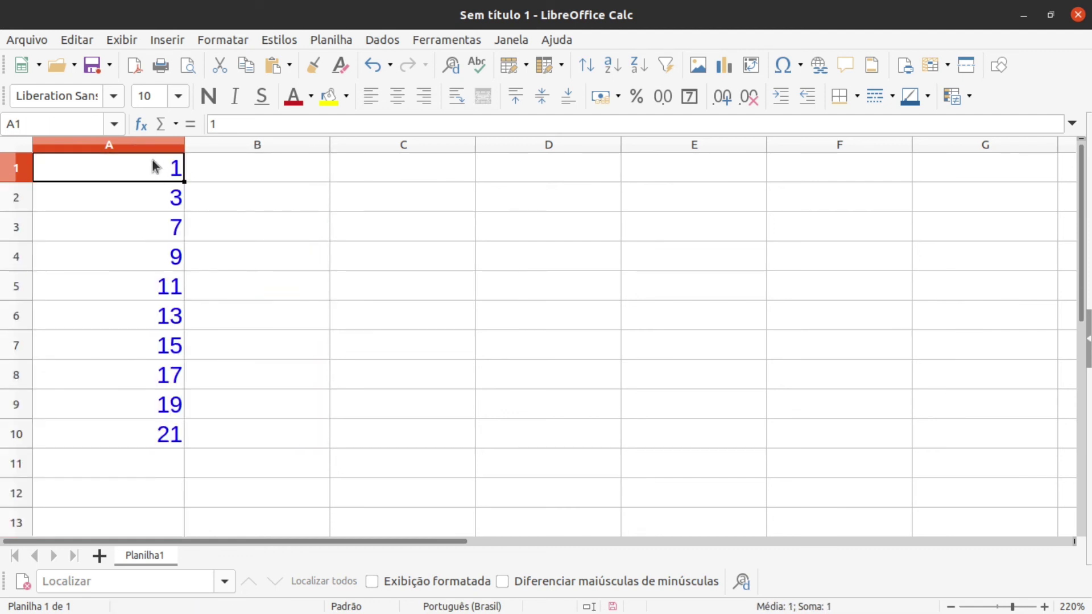
Step: Delete the remaining column of odd numbers to empty the sheet
left_click(142, 148)
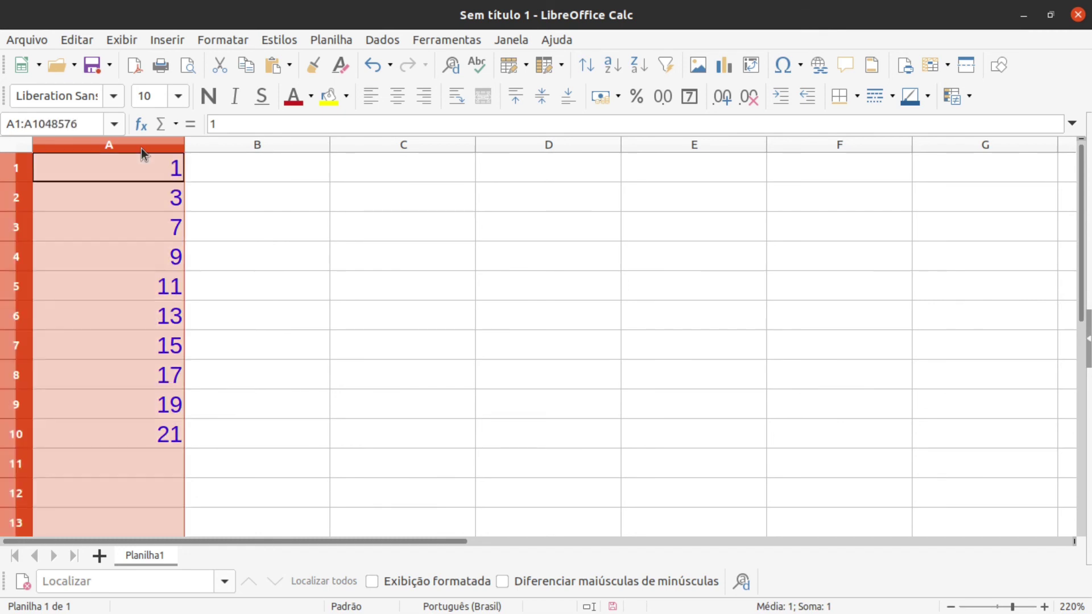
right_click(141, 148)
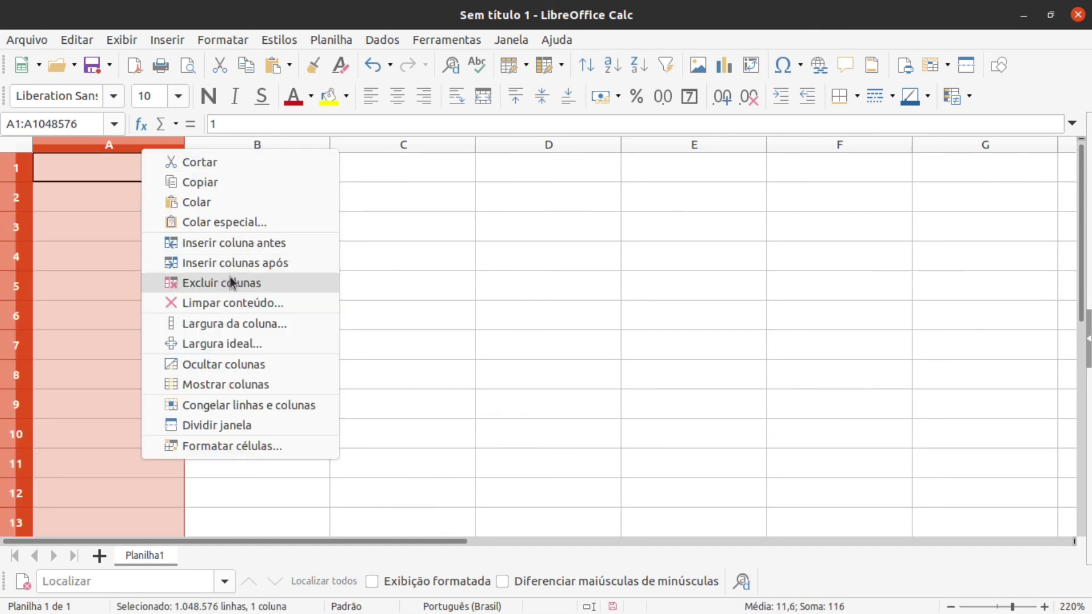
left_click(257, 284)
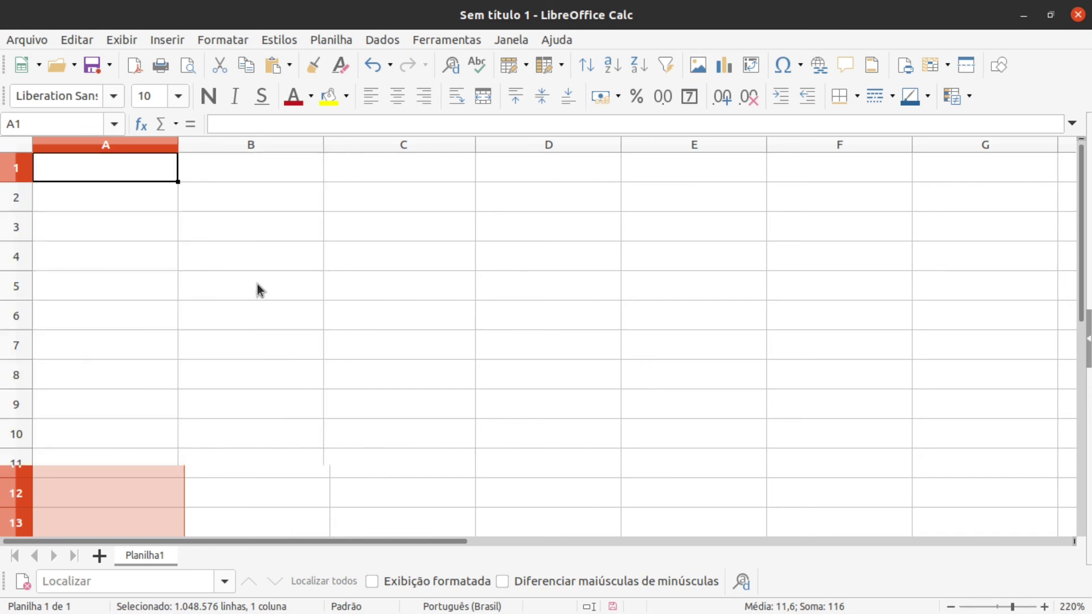
left_click(192, 265)
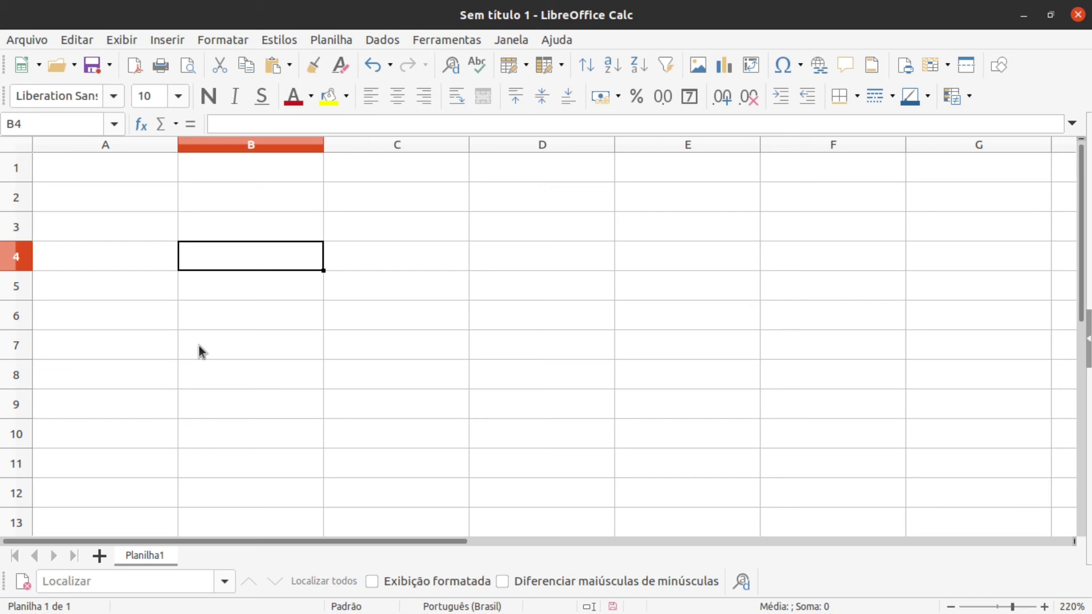
left_click(141, 222)
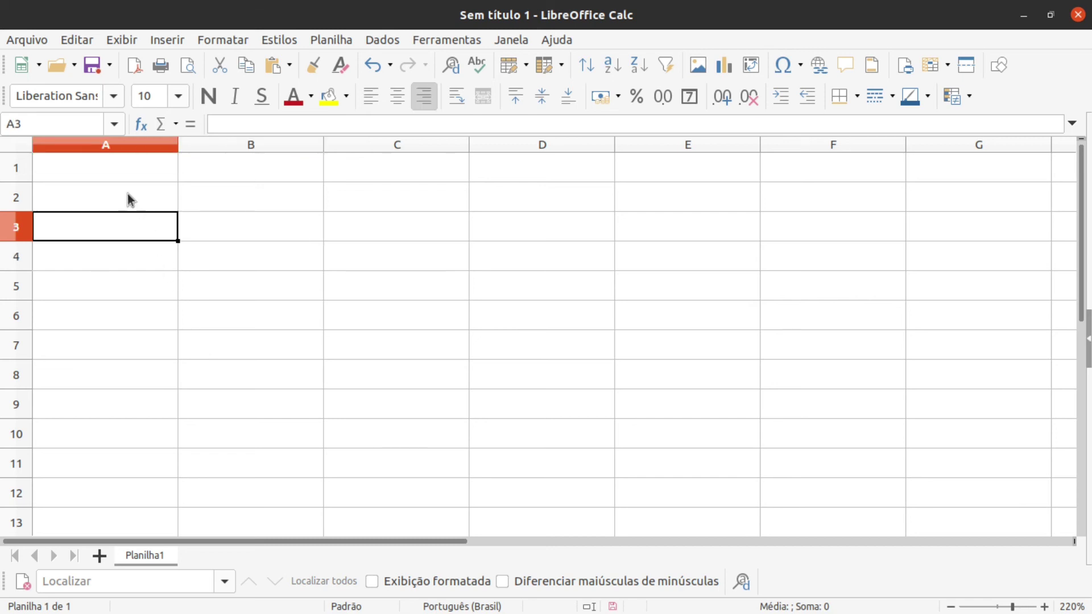
left_click(109, 175)
left_click_drag(109, 175, 227, 180)
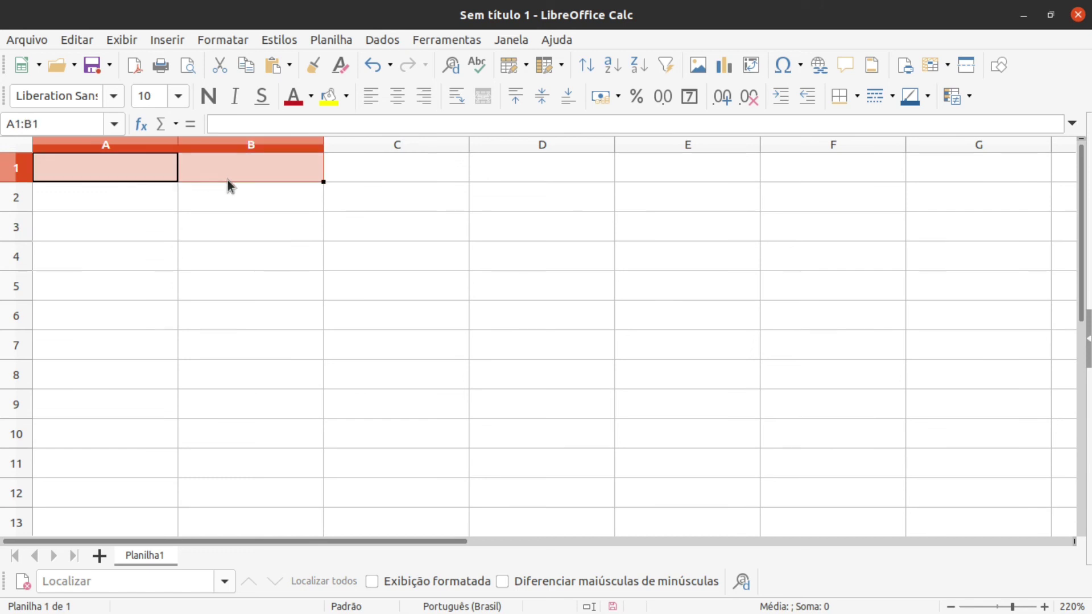
left_click(203, 223)
Step: Enter the column headers Nome, Sobrenome and Idade in cells A1, B1 and C1
left_click(124, 171)
type("Nome")
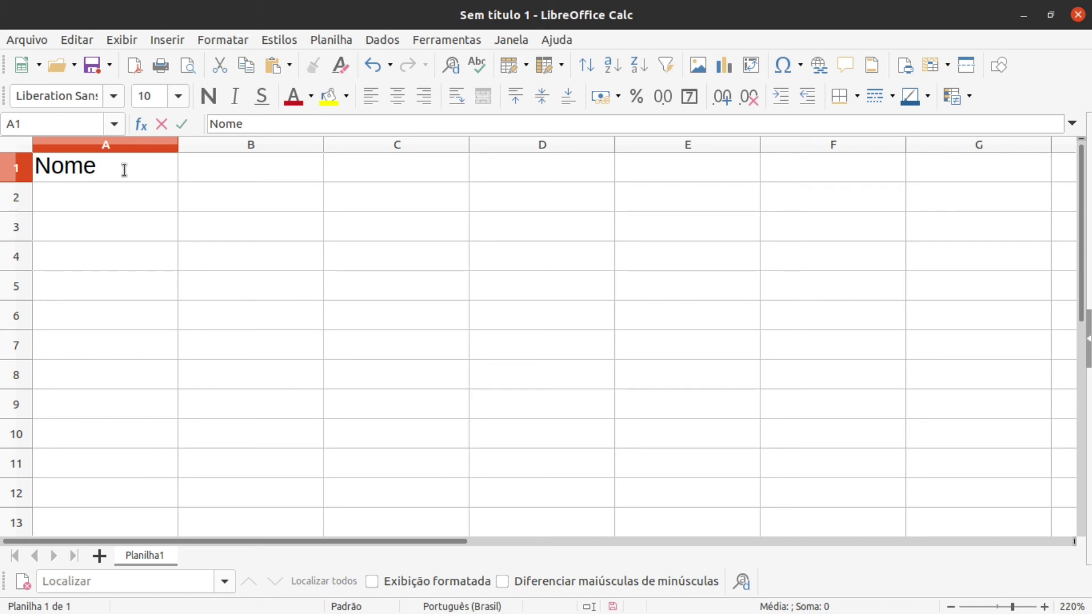
key("Tab")
type("Sobre")
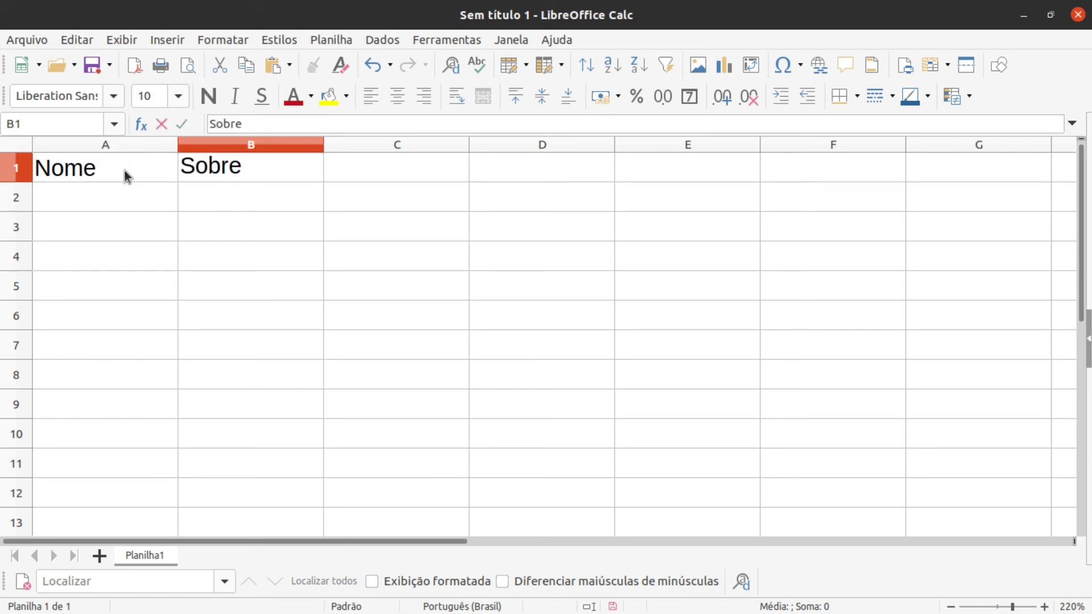
type("nome")
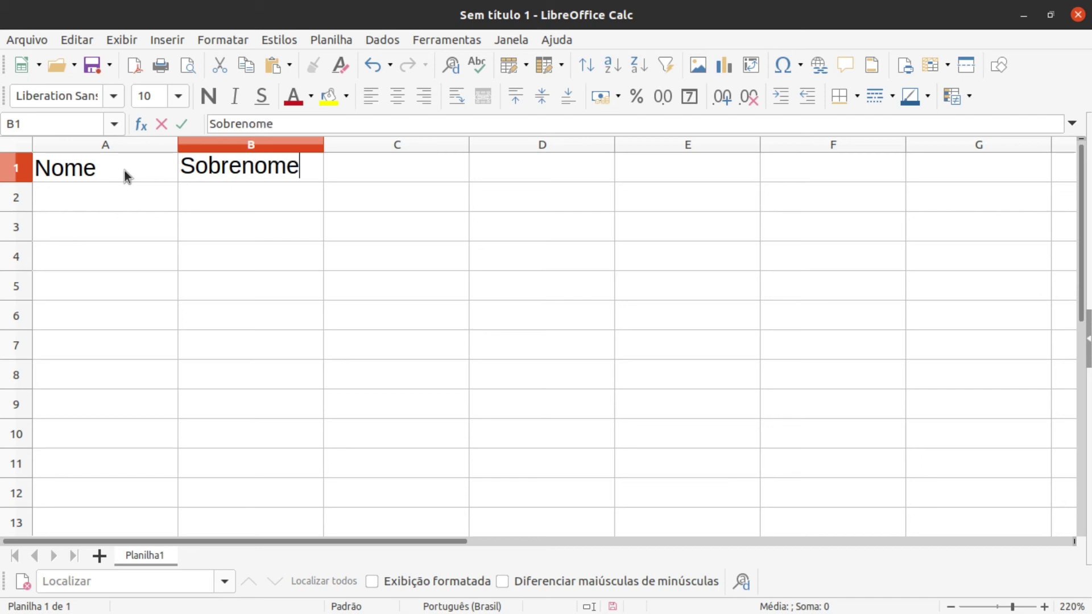
key("Return")
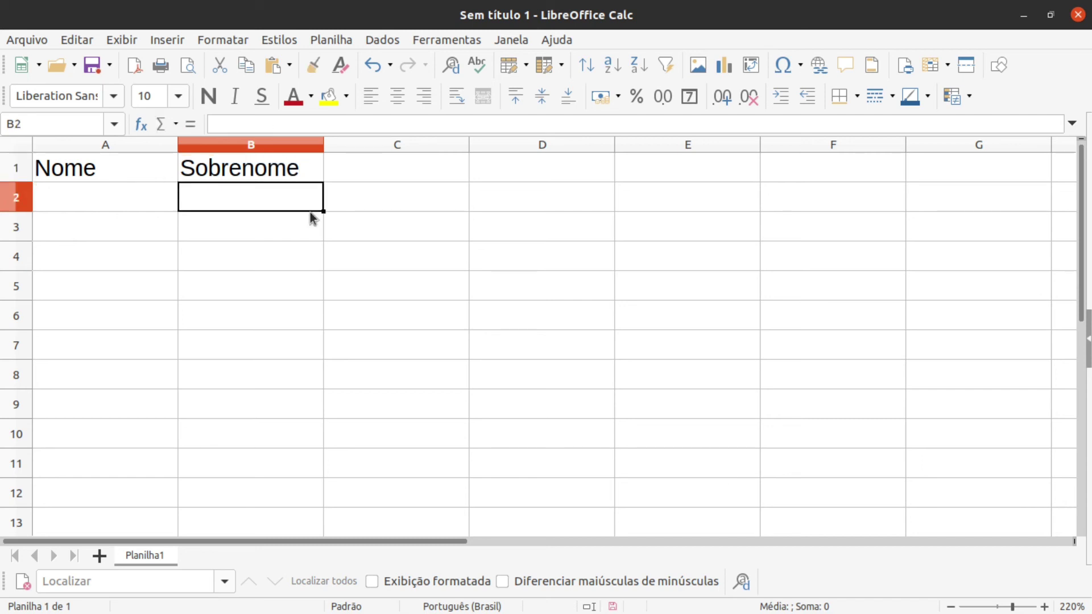
left_click(368, 178)
type("Idade")
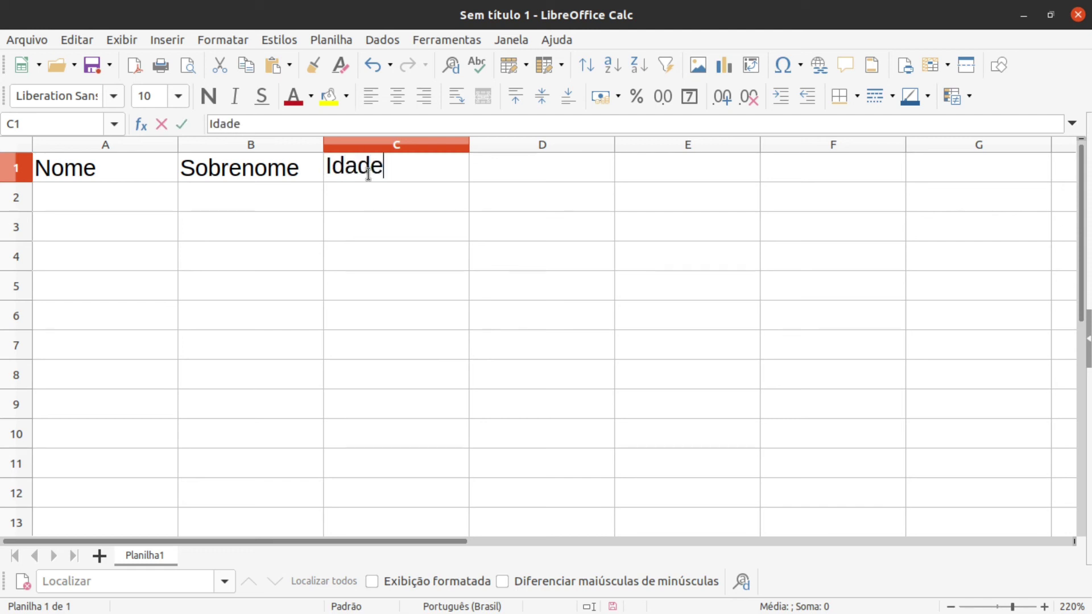
key("Return")
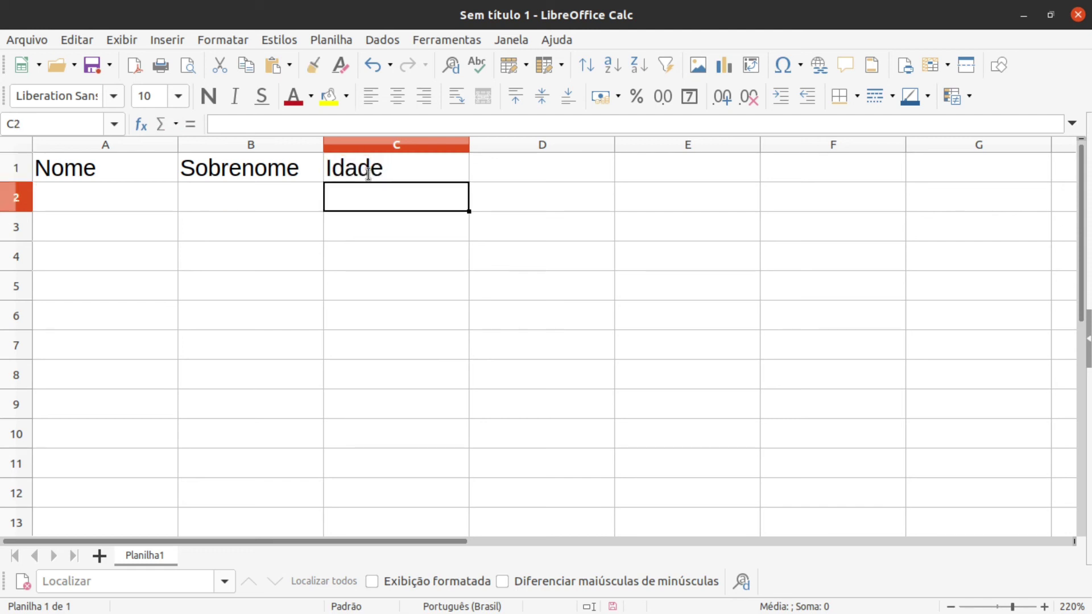
Step: Enter three people's first names in cells A2 to A4 of the Nome column
left_click(112, 205)
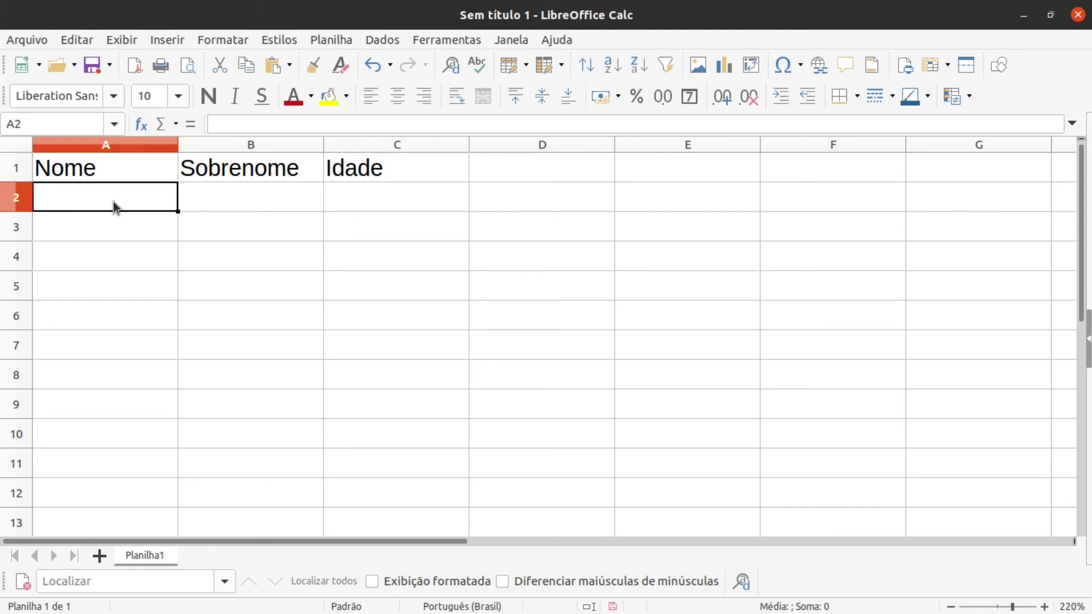
left_click(104, 219)
left_click(94, 201)
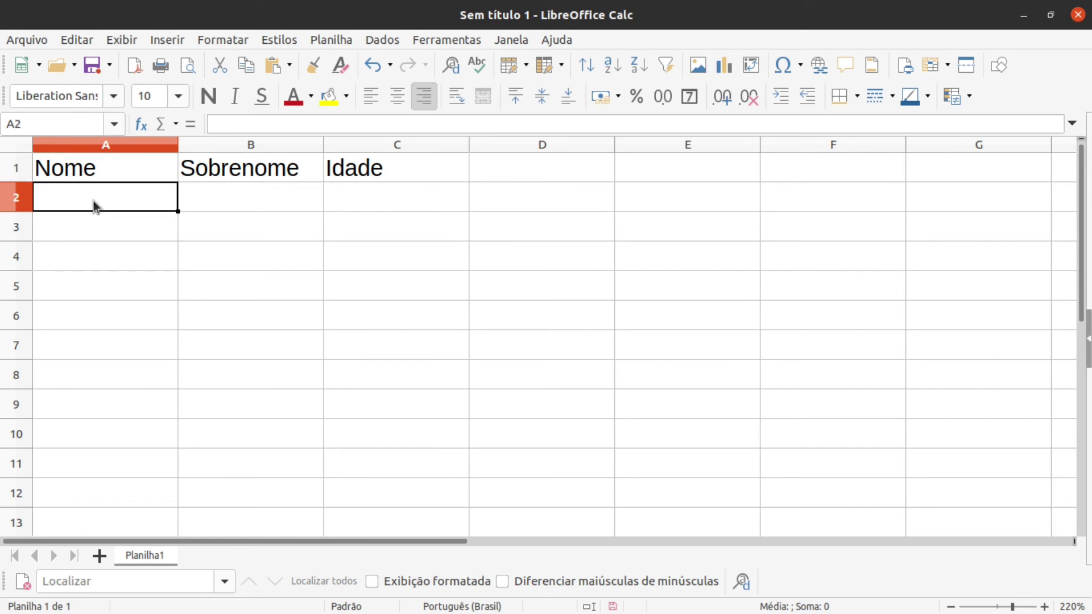
type("Maria")
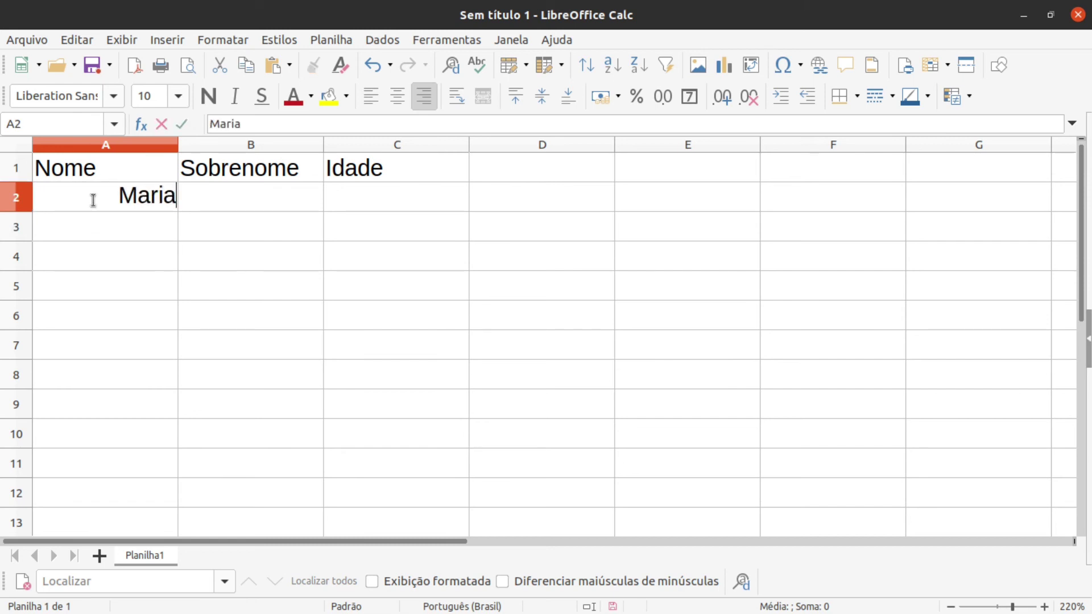
key("Return")
type("Ana")
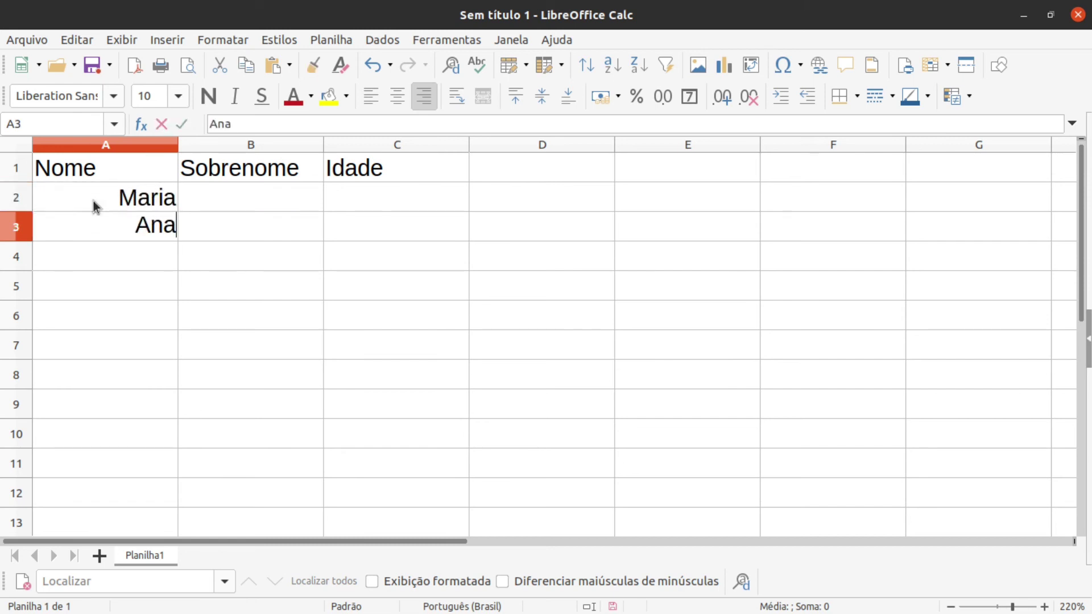
key("Return")
type("José")
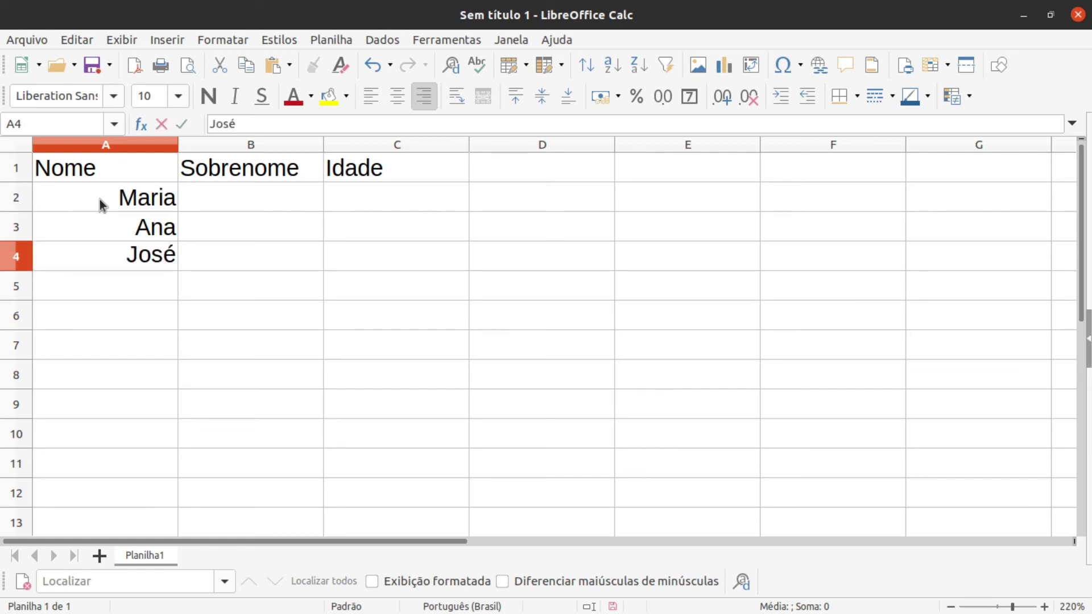
Step: Enter the three people's surnames in cells B2 to B4 of the Sobrenome column
left_click(290, 193)
type("Silva")
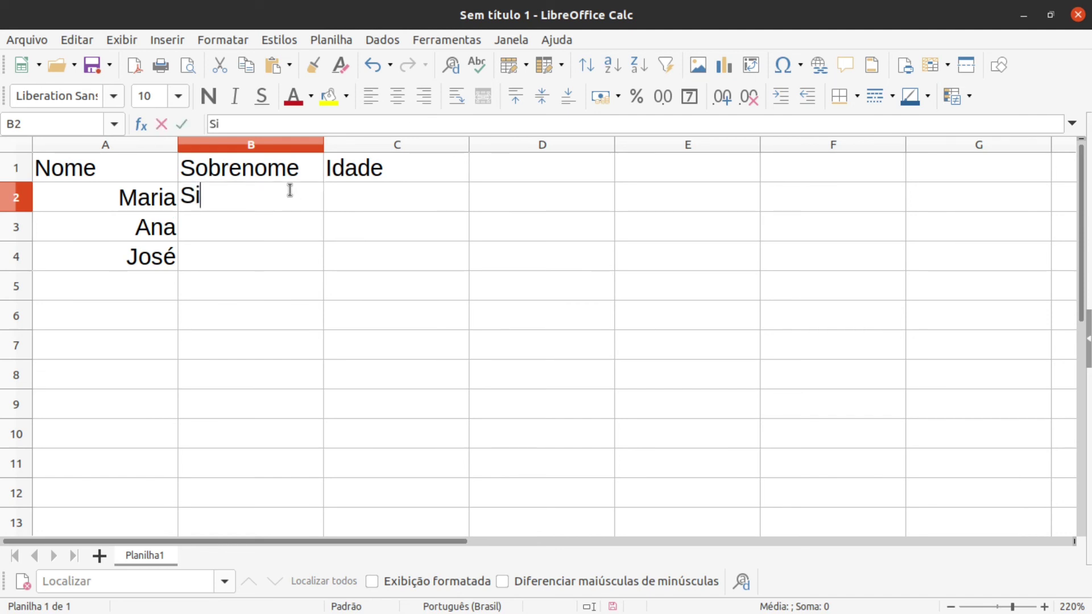
key("Return")
type("Santos")
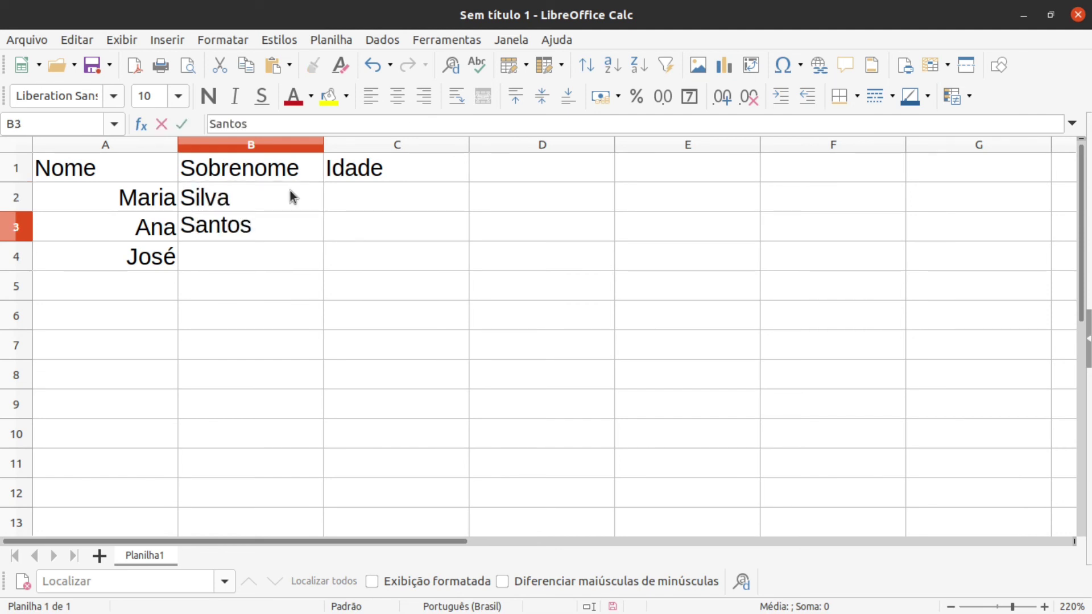
key("Return")
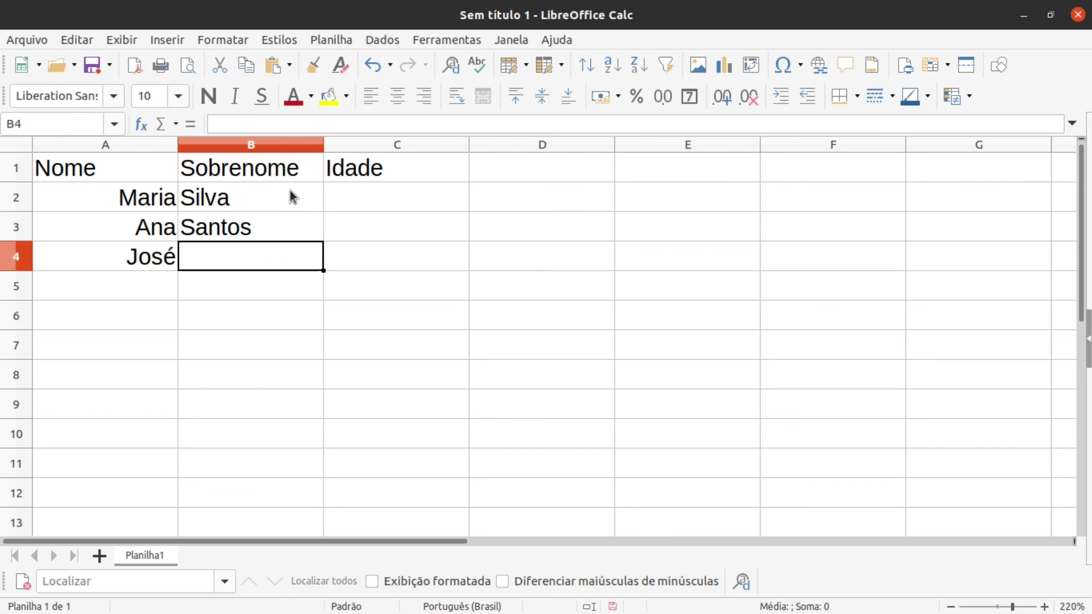
type("Lino")
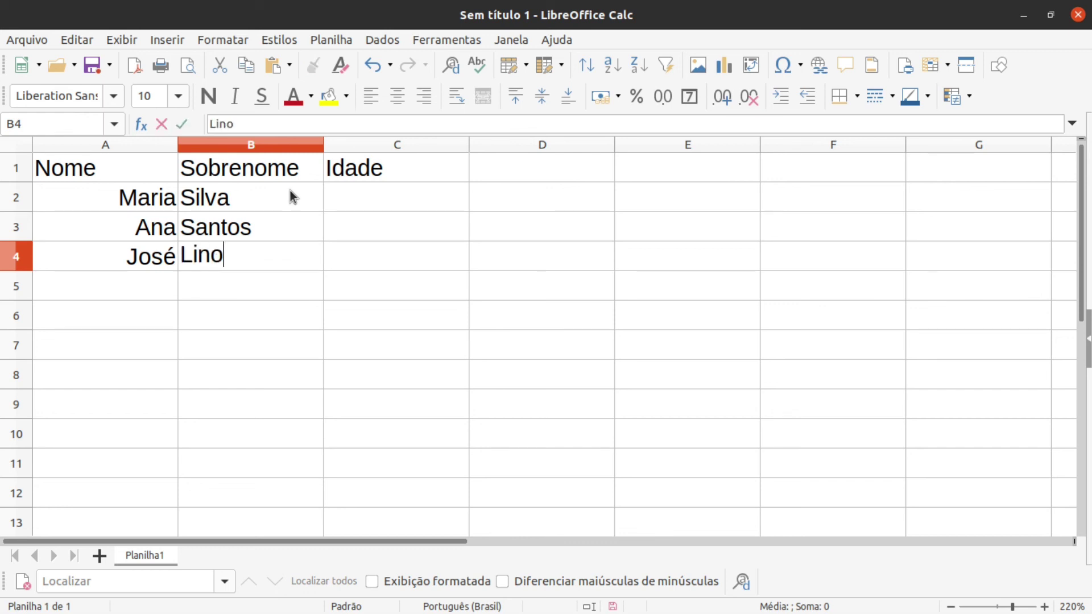
key("Return")
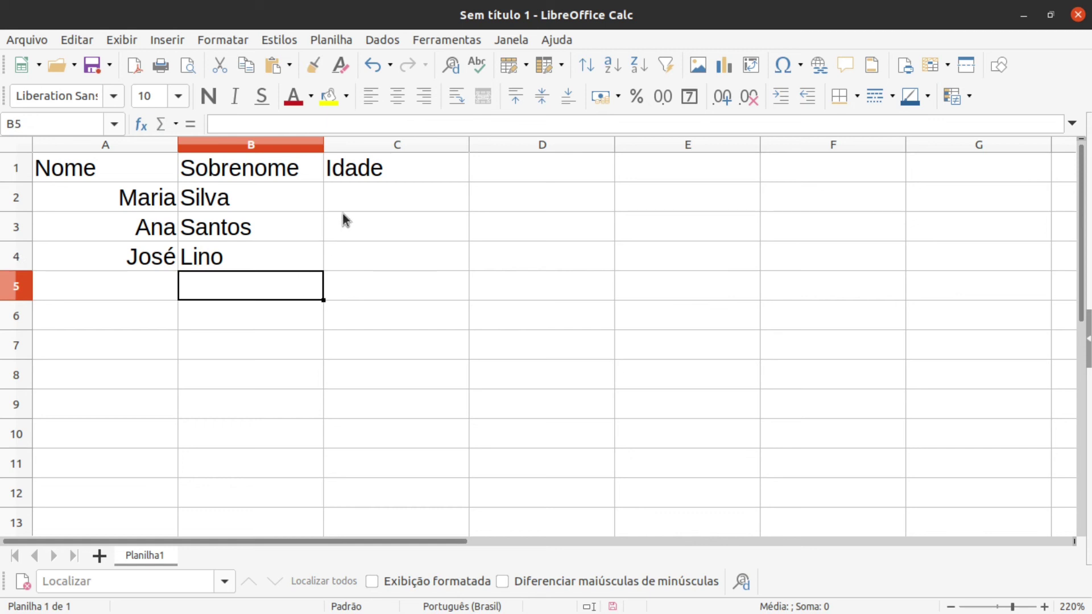
Step: Enter the ages 10, 28 and 39 in cells C2 to C4 of the Idade column
left_click(346, 209)
type("10")
key("Return")
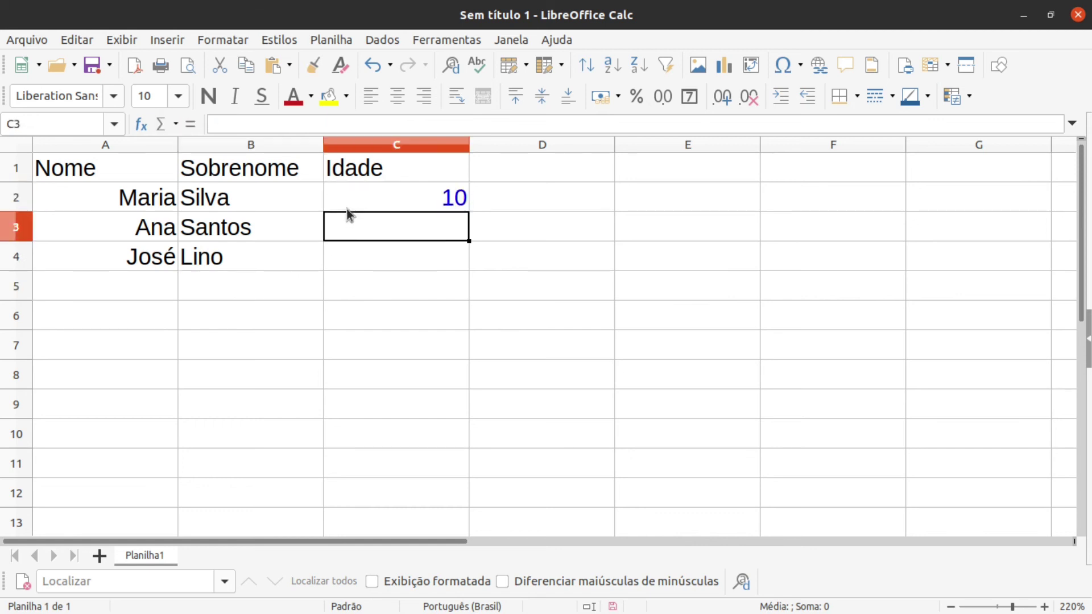
type("28")
key("Return")
type("39")
key("Return")
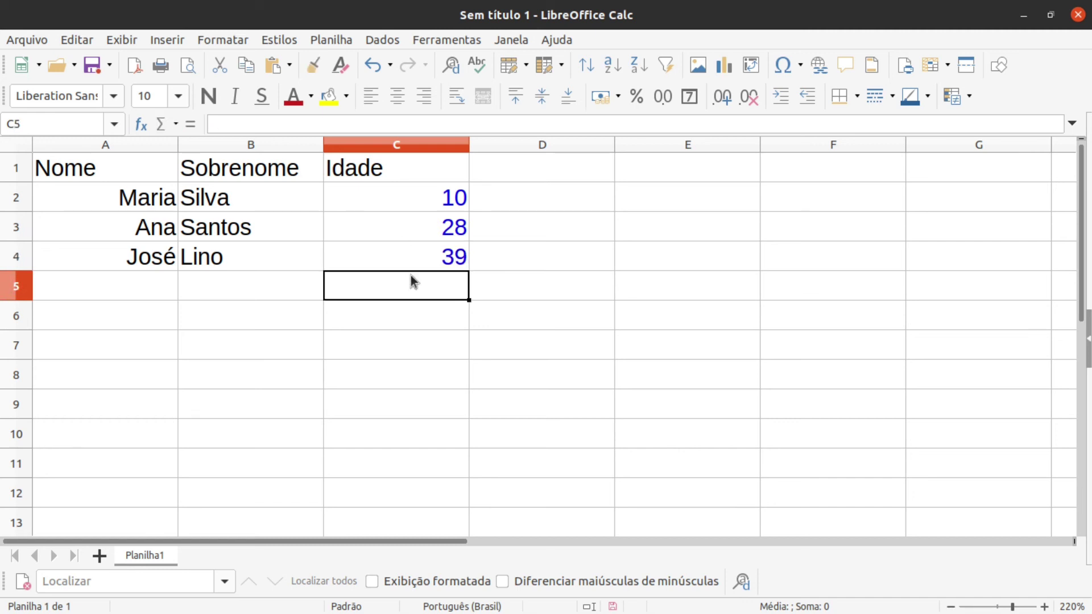
left_click(445, 336)
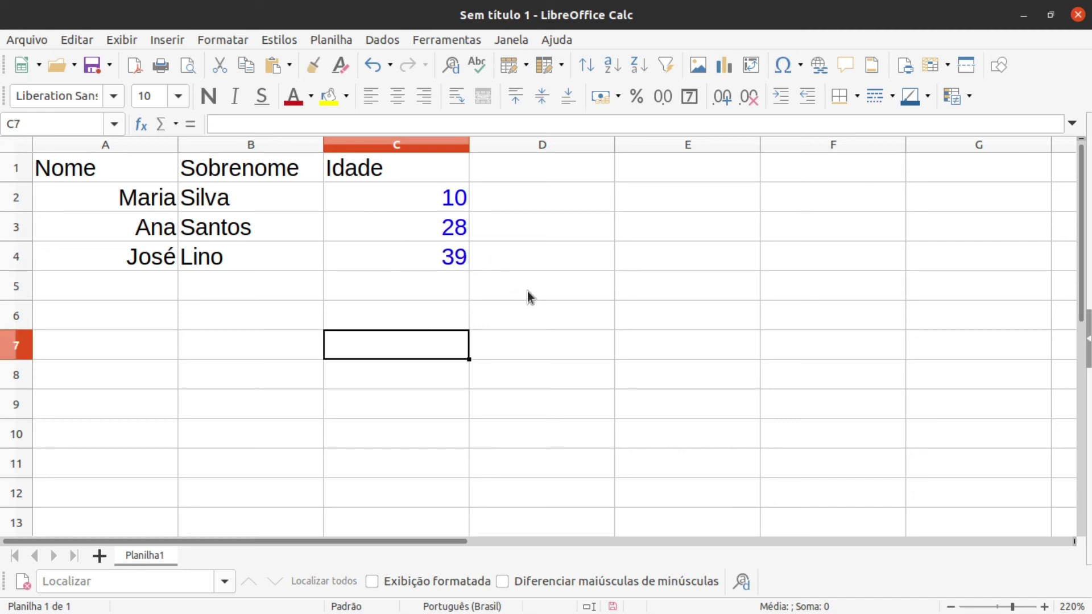
Step: Left-align the table range A1:C4 and add outer and inner borders around all its cells
left_click_drag(61, 163, 427, 273)
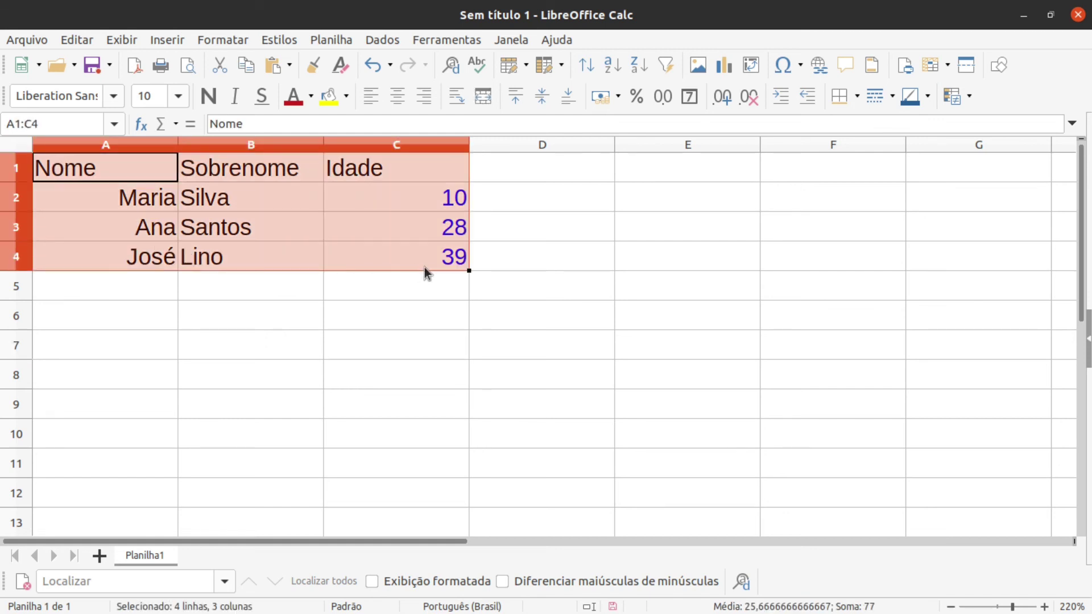
left_click(372, 104)
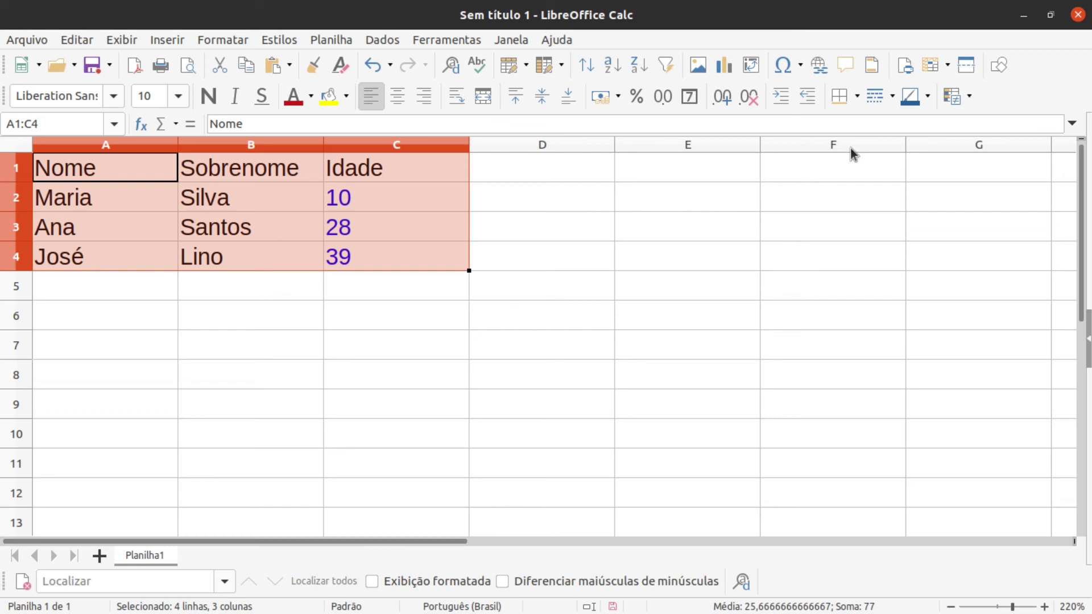
left_click(858, 94)
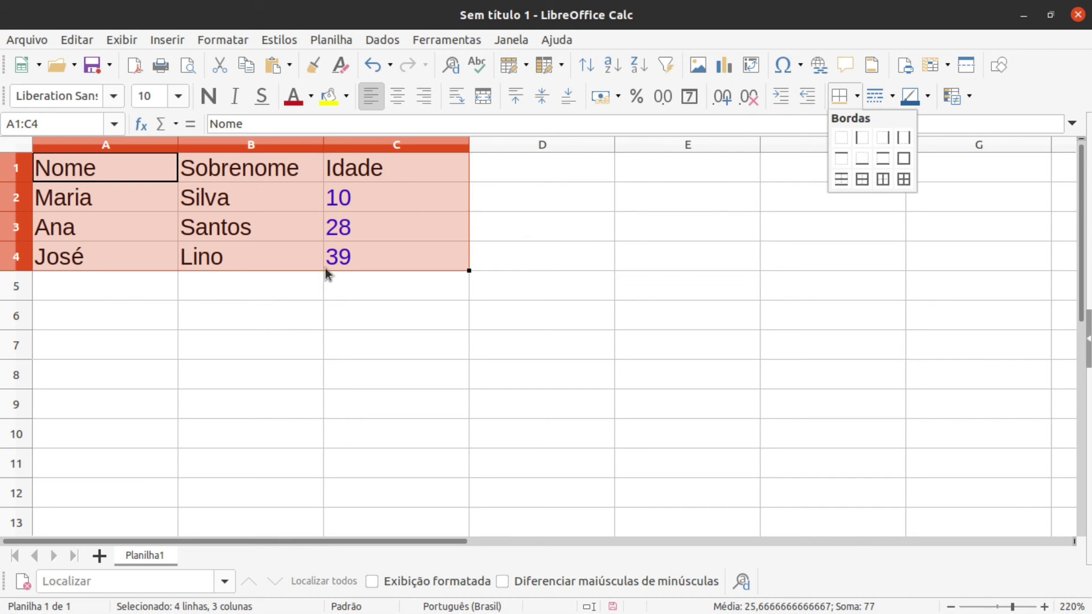
left_click(902, 180)
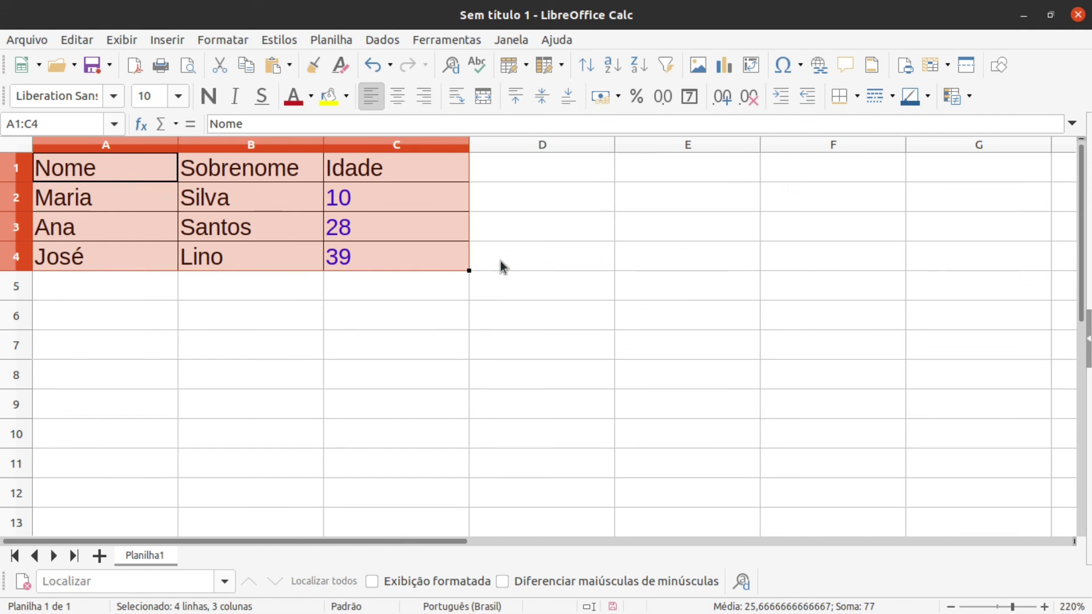
Step: Try the dashed and then the dotted border style on the table range A1:C4
left_click(893, 97)
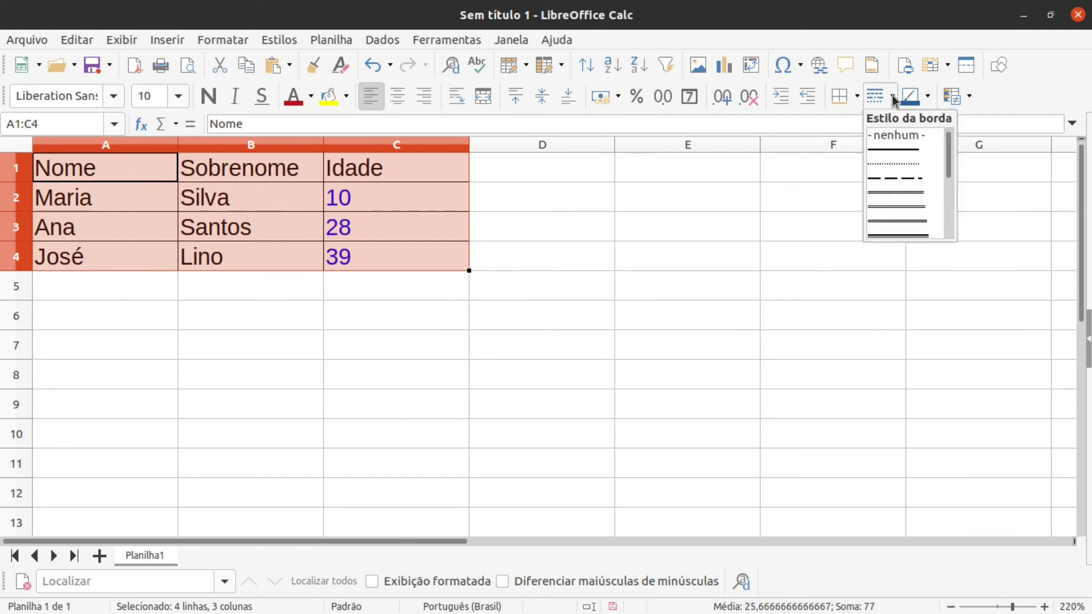
left_click(906, 180)
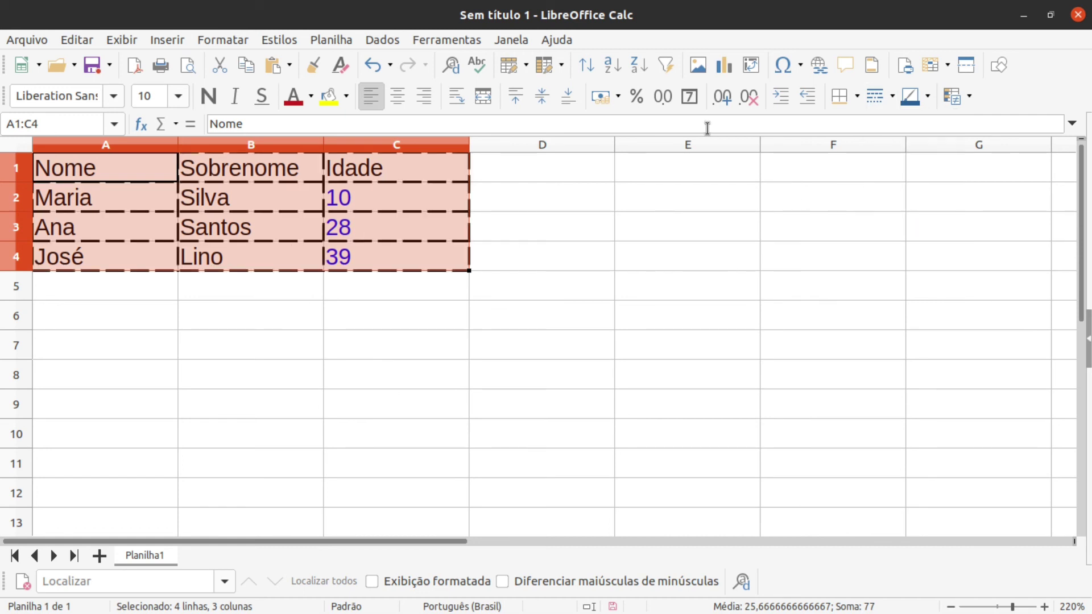
left_click(893, 97)
left_click(901, 171)
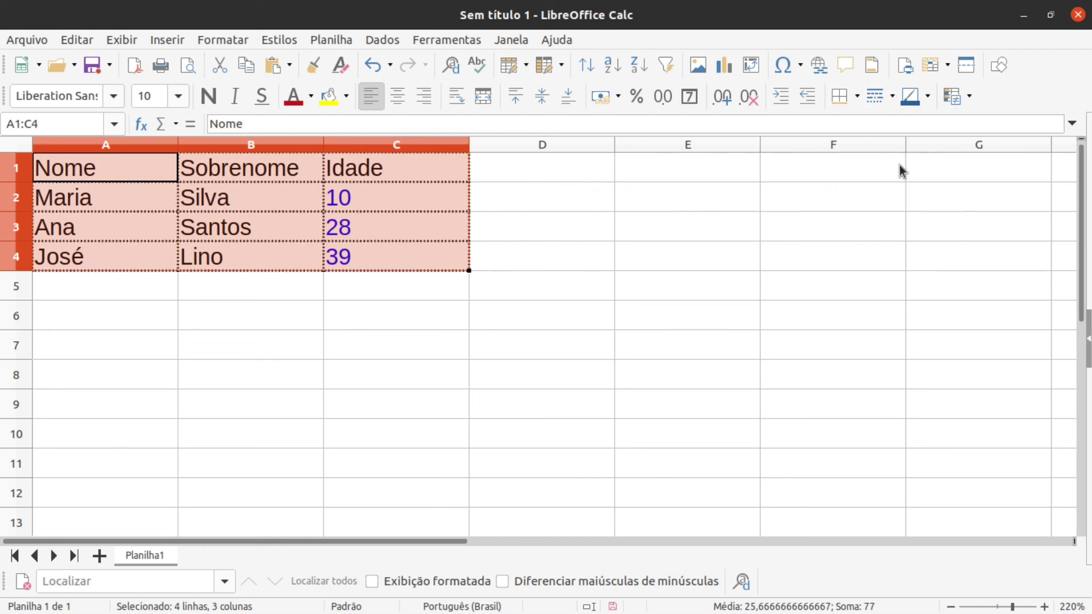
Step: Apply the last double-line border style in the list to the table range A1:C4
left_click(895, 97)
scroll(885, 222, "down", 3)
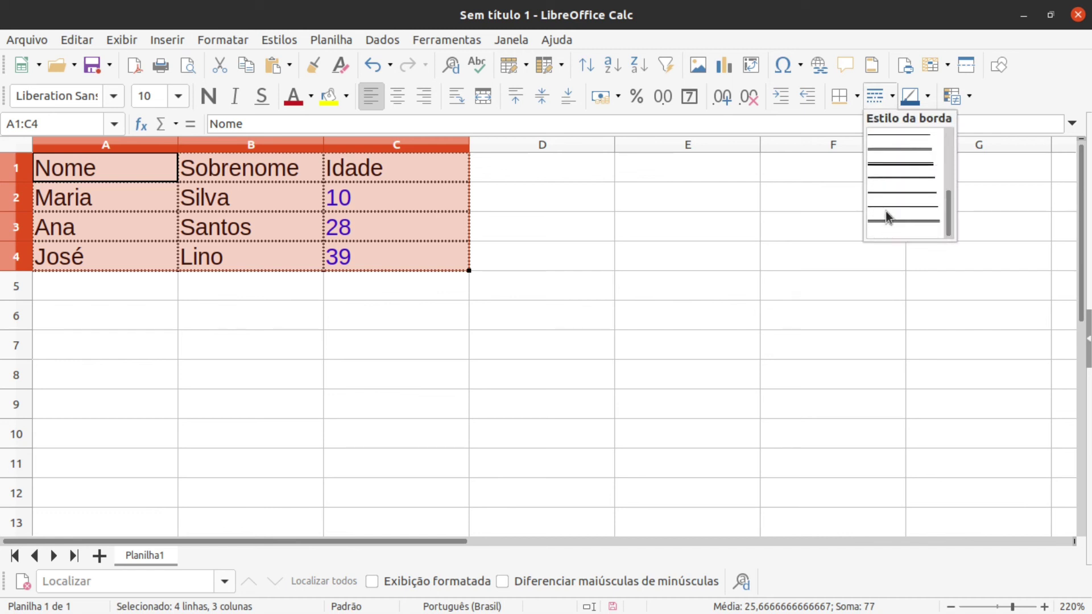
left_click(896, 222)
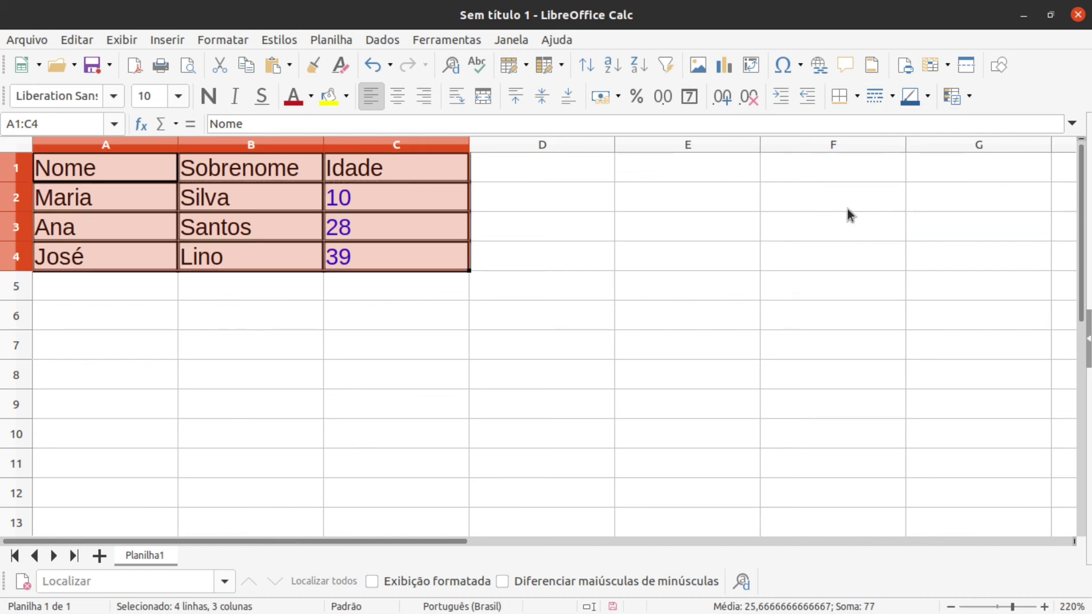
left_click(565, 228)
left_click(432, 307)
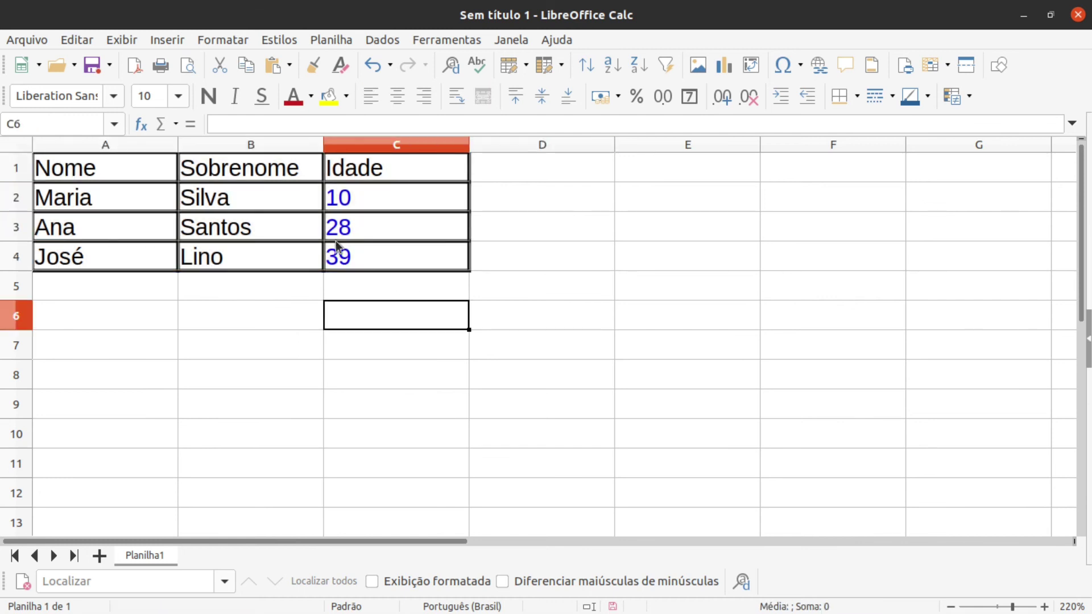
scroll(312, 314, "up", 4)
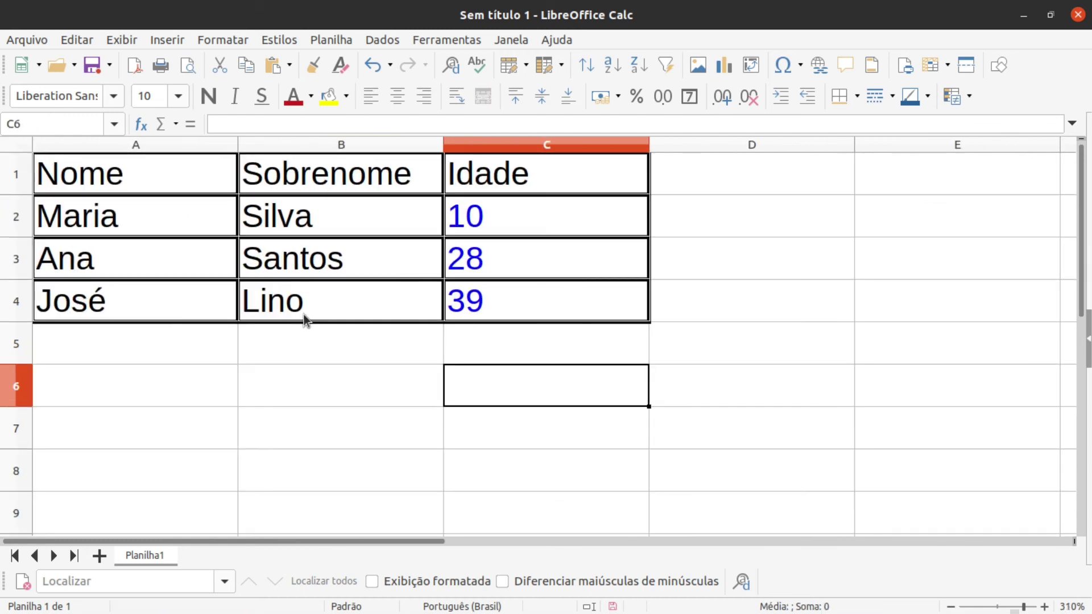
left_click(828, 317)
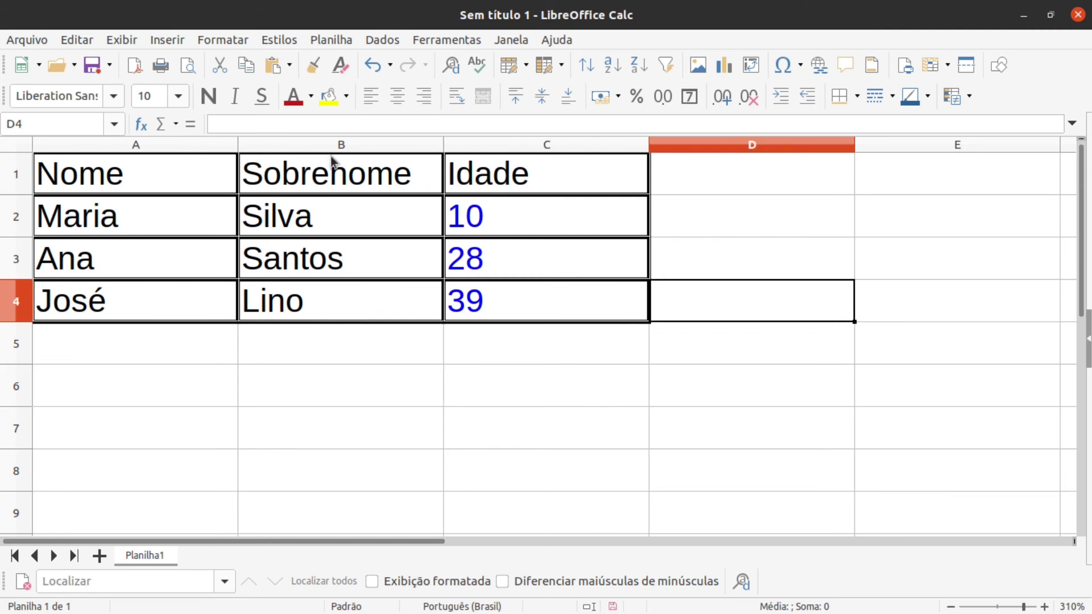
Step: Set the font colour of the header cells A1:C1 to dark blue
left_click(86, 200)
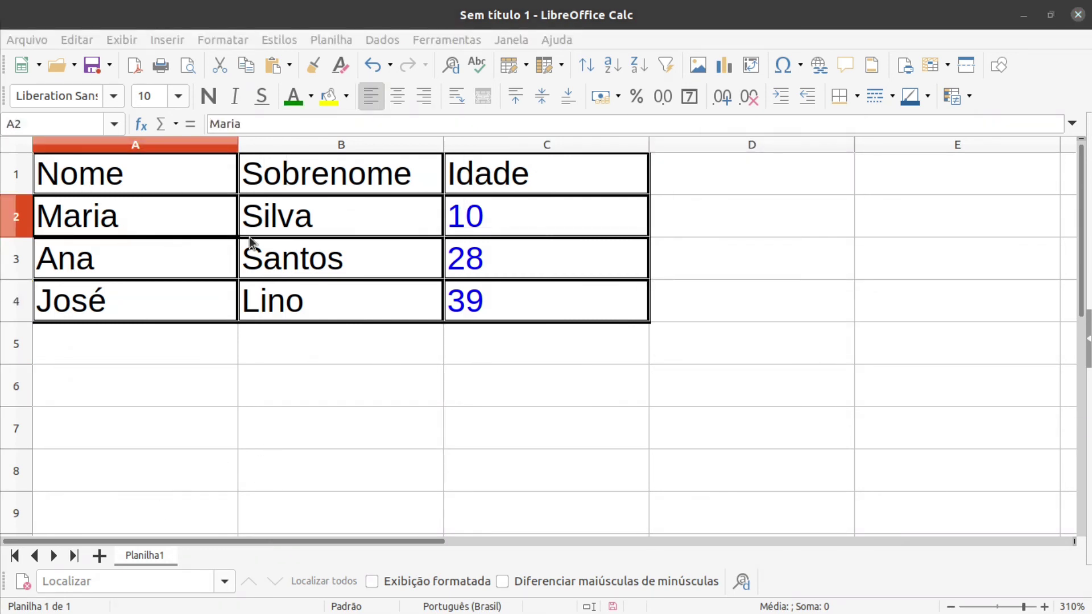
left_click(115, 179)
left_click_drag(149, 176, 532, 179)
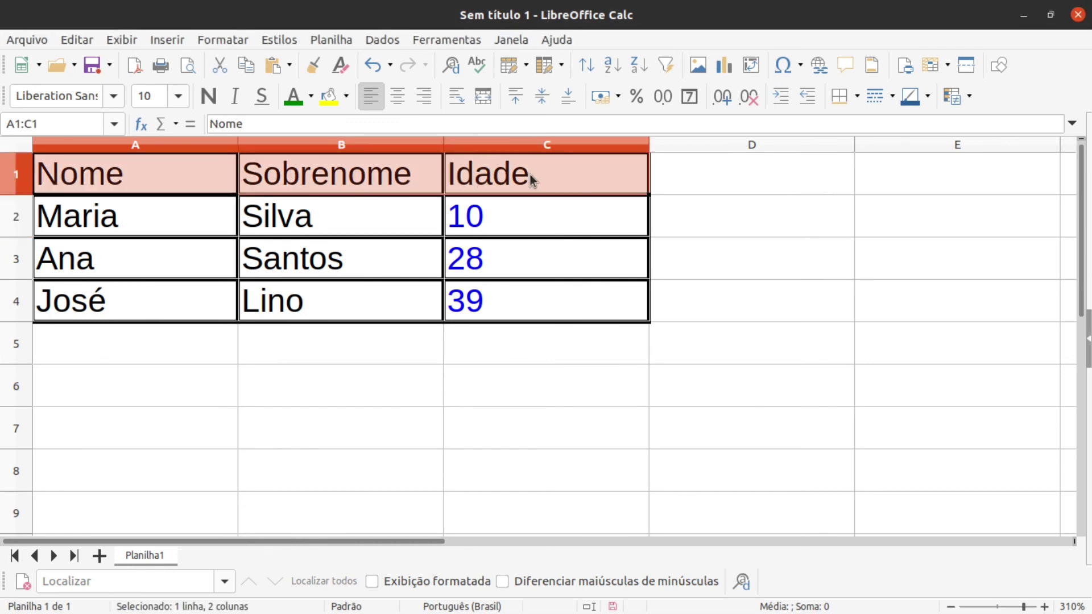
left_click(310, 96)
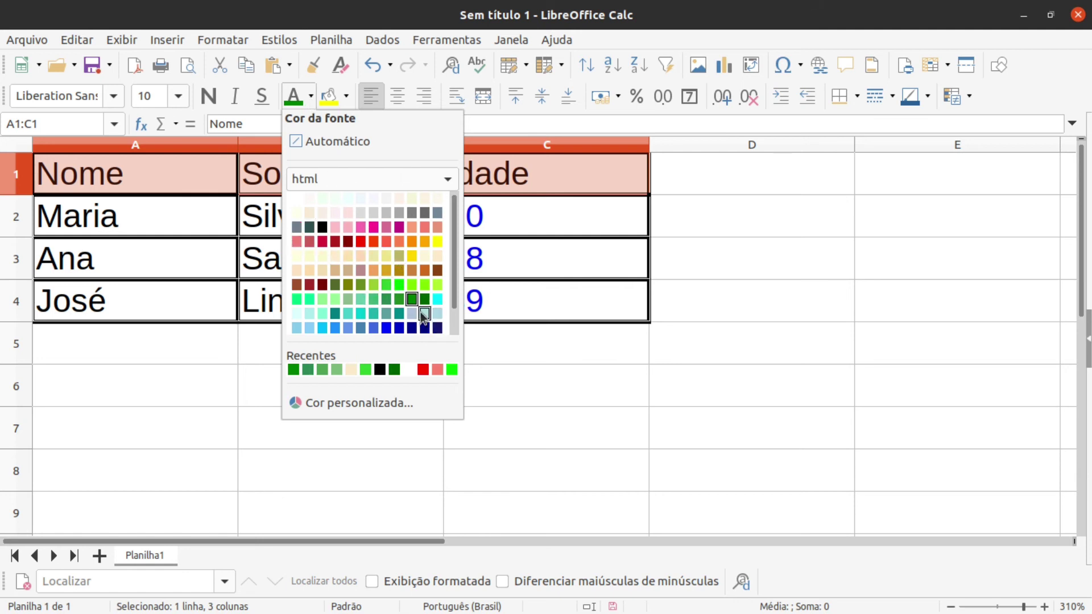
scroll(398, 330, "down", 1)
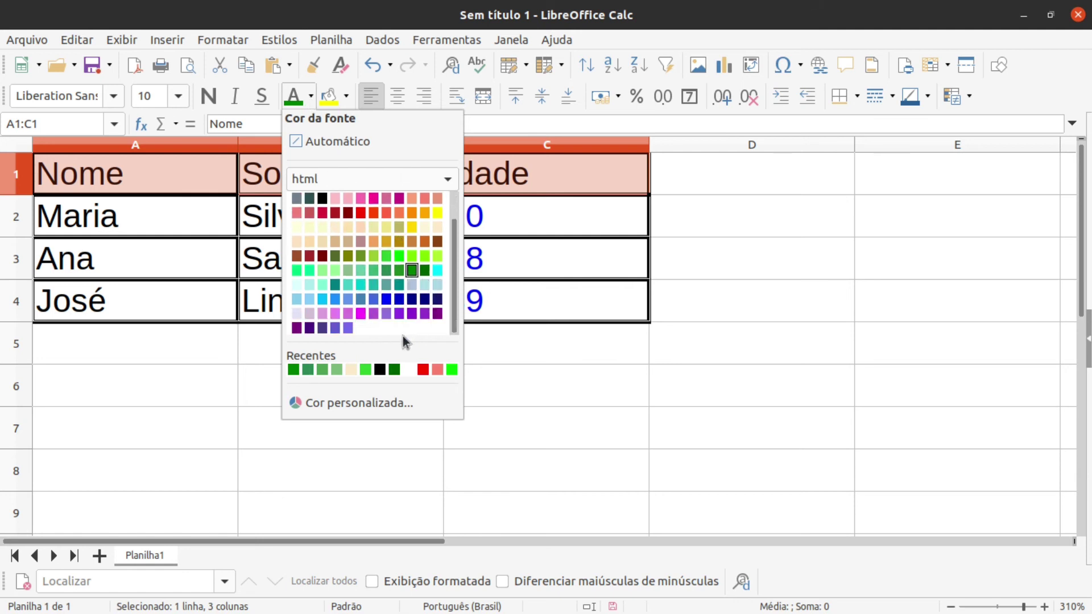
left_click(398, 299)
left_click(277, 391)
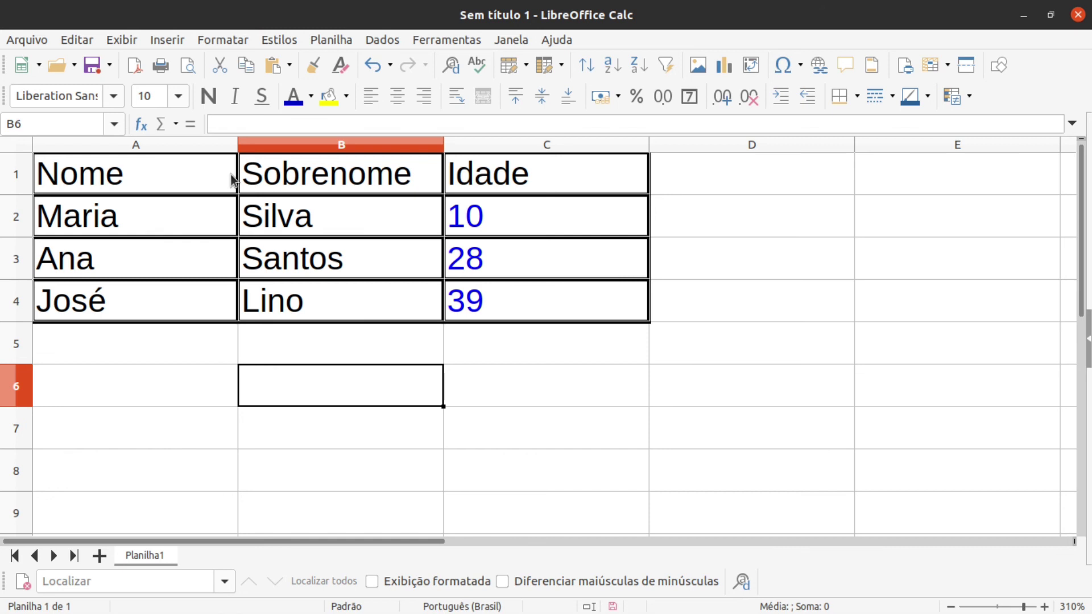
Step: Turn off value highlighting (Realce de valores) so the cells show their own font colours
left_click(128, 45)
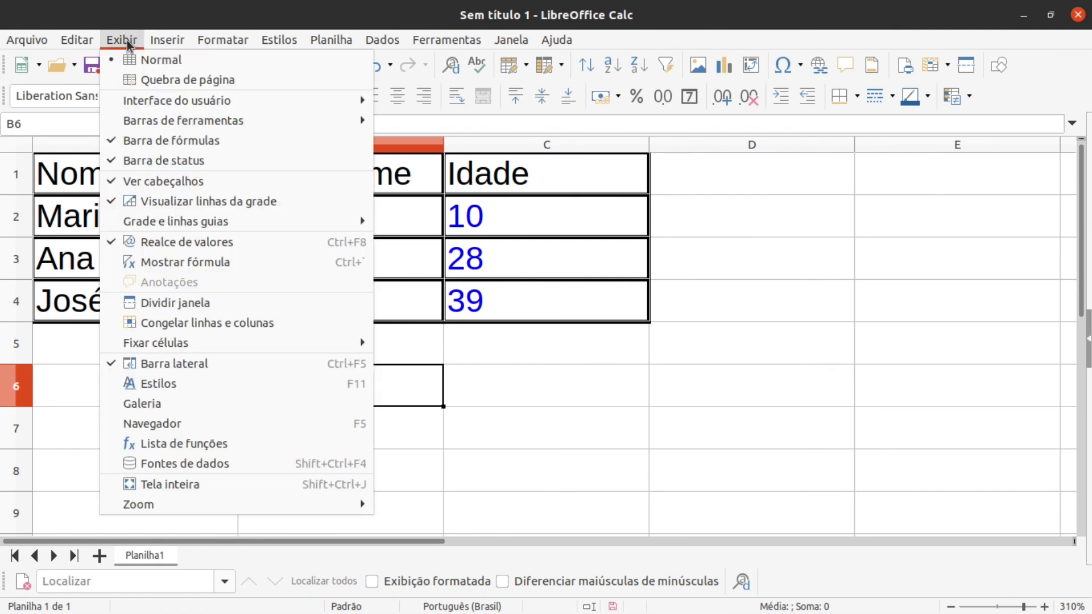
left_click(188, 245)
left_click(493, 370)
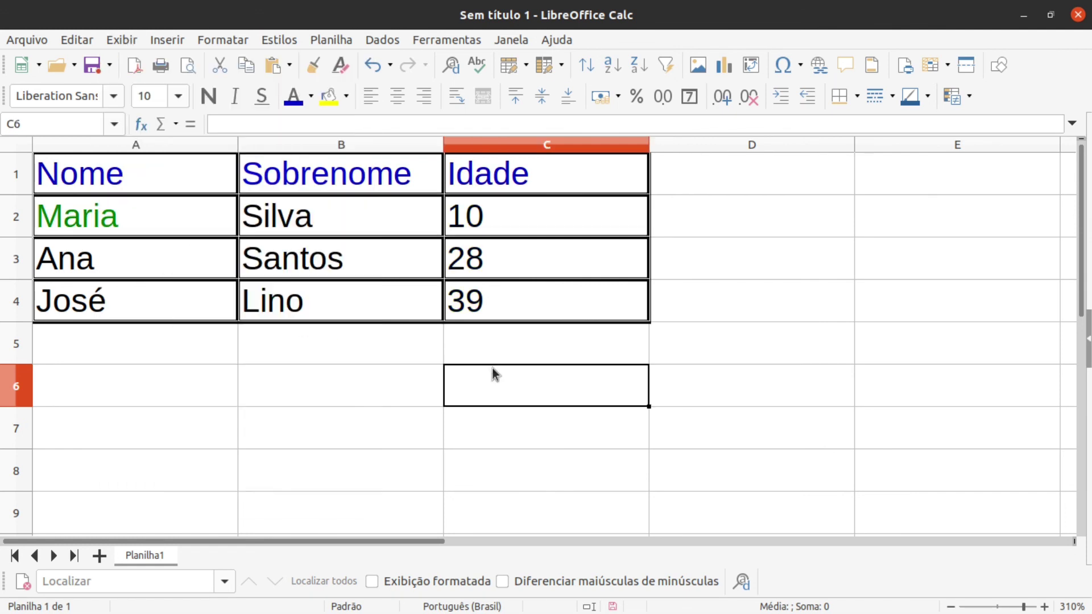
Step: Reset the font colour of cell A2 to Automático
left_click(119, 217)
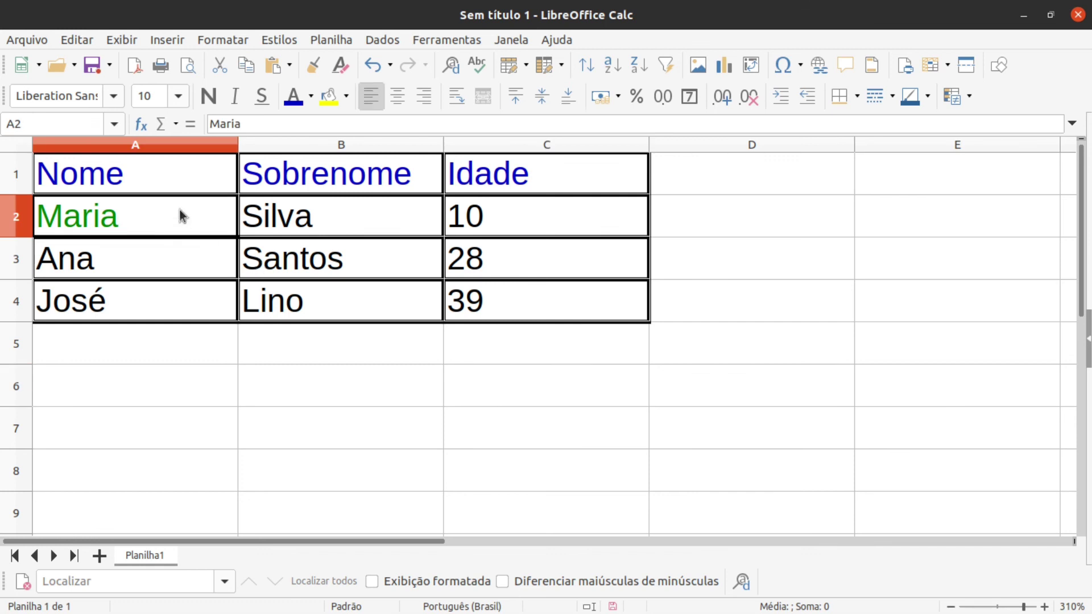
left_click(312, 100)
left_click(314, 148)
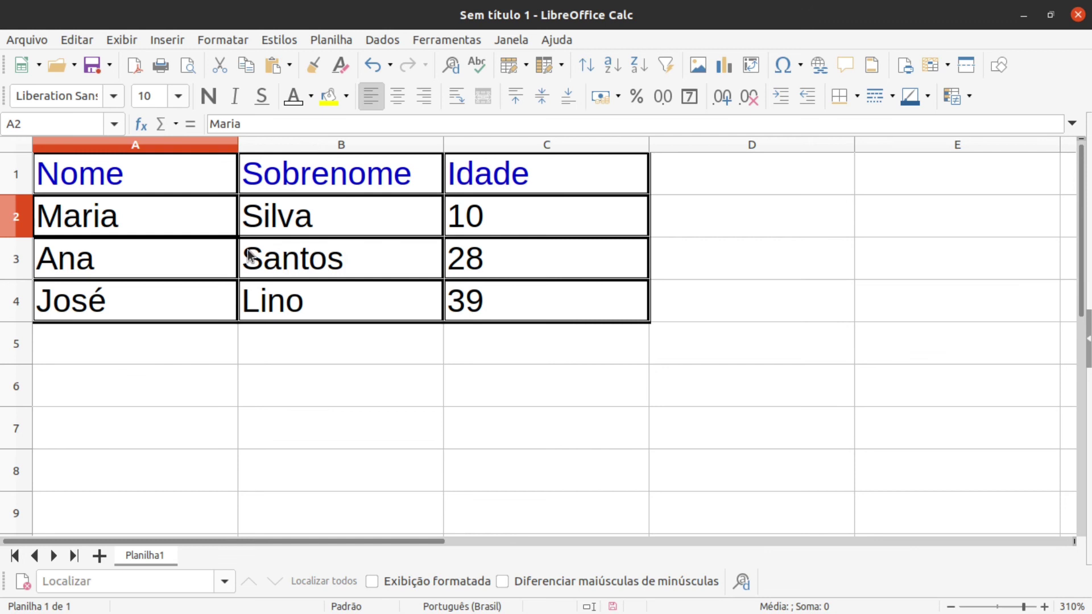
left_click(213, 378)
Step: Centre the header texts in cells A1:C1 horizontally
left_click(163, 173)
left_click(302, 171)
left_click(452, 170)
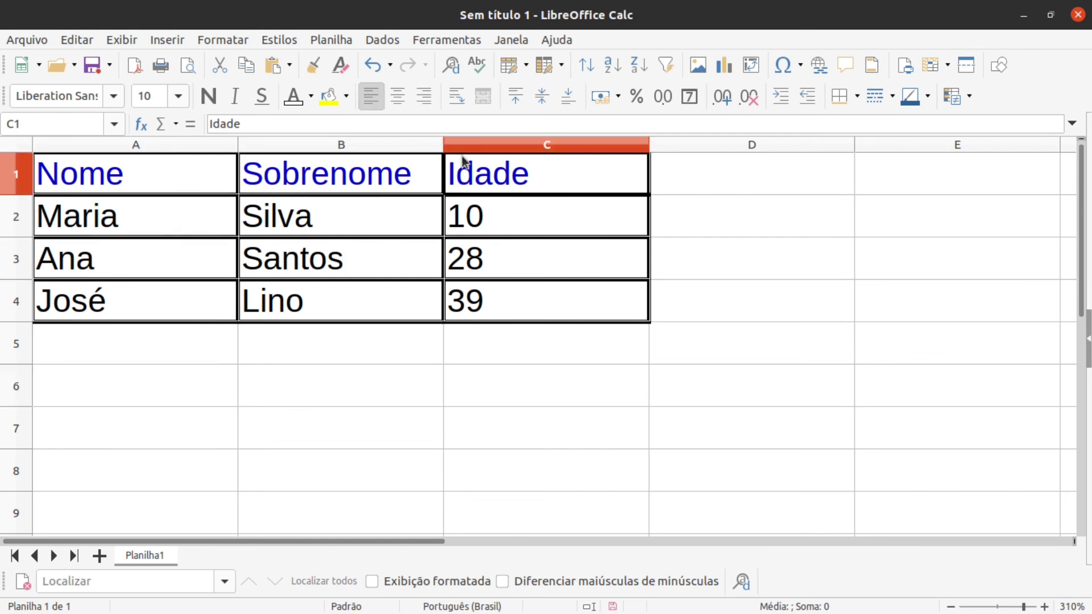
left_click(327, 346)
left_click_drag(139, 173, 508, 181)
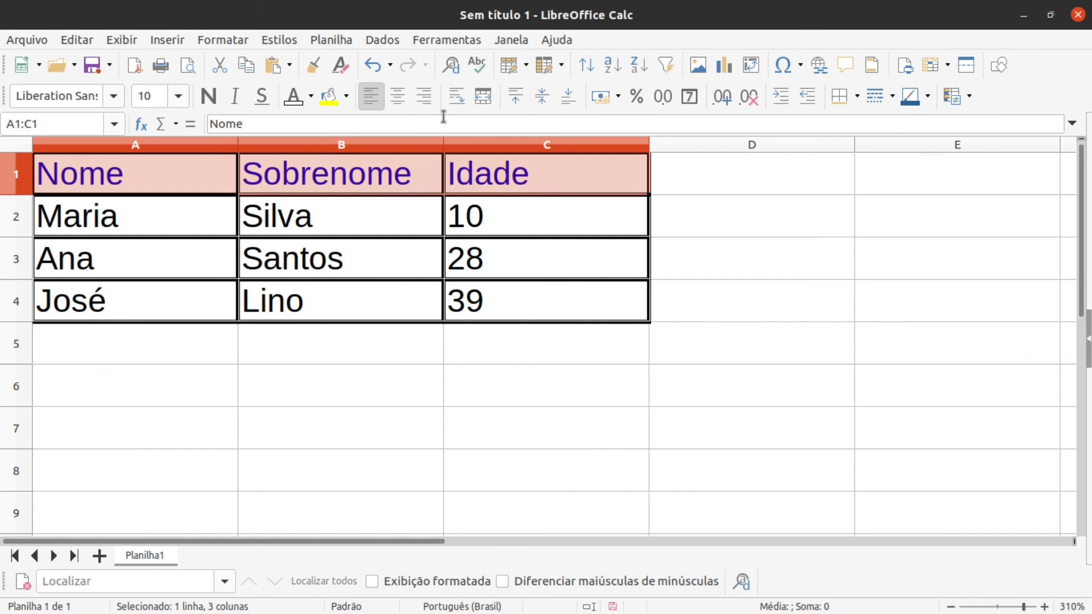
left_click(396, 96)
left_click(370, 420)
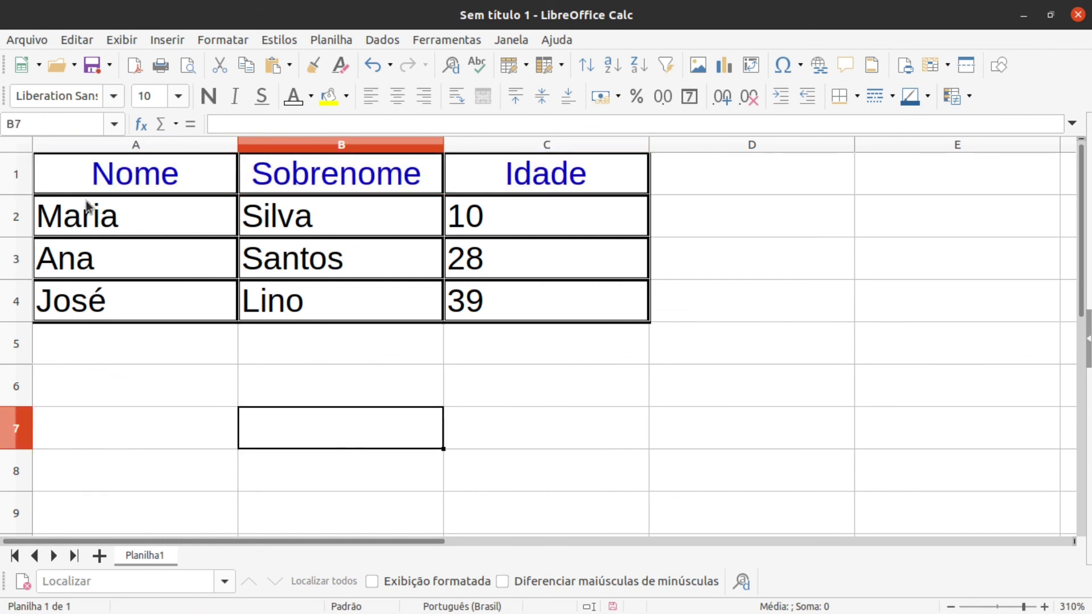
Step: Fill the header cells A1:C1 with the grey background colour c0c0c0 from the html palette
left_click(222, 188)
left_click_drag(222, 188, 511, 176)
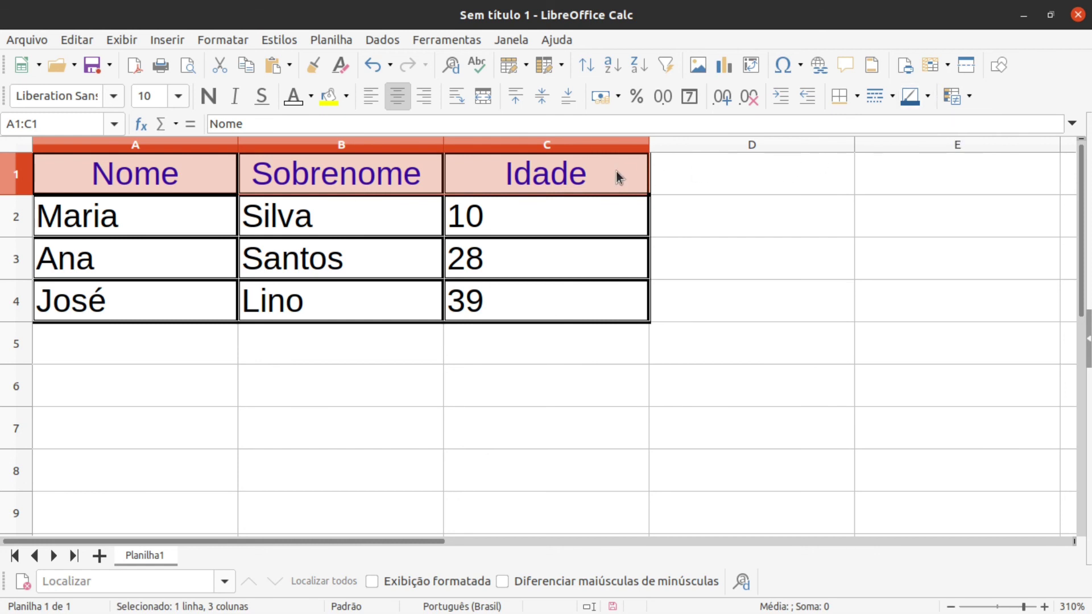
key("shift+F10")
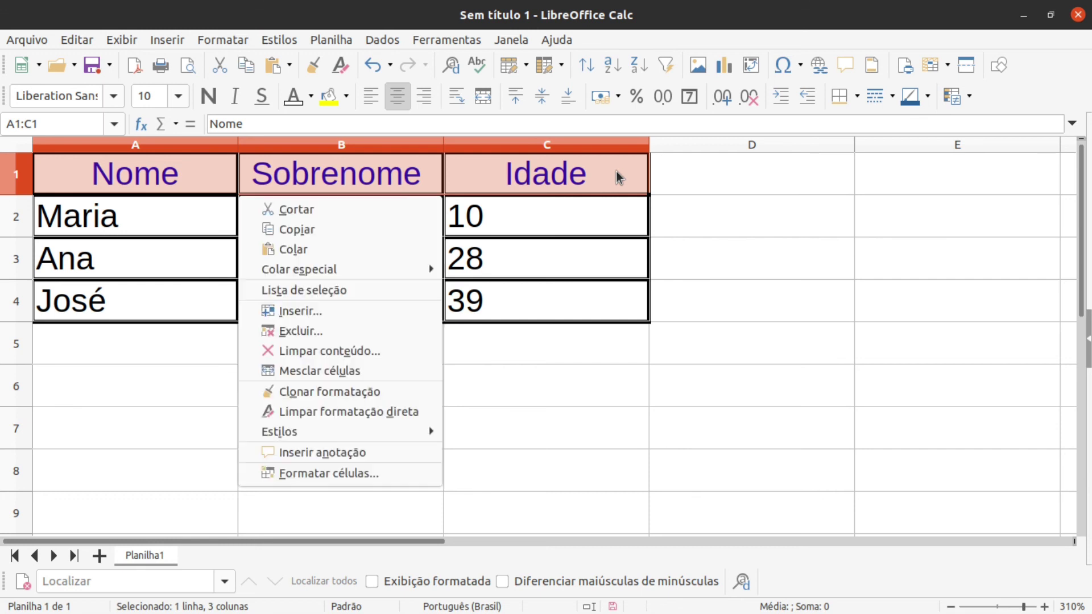
left_click(341, 474)
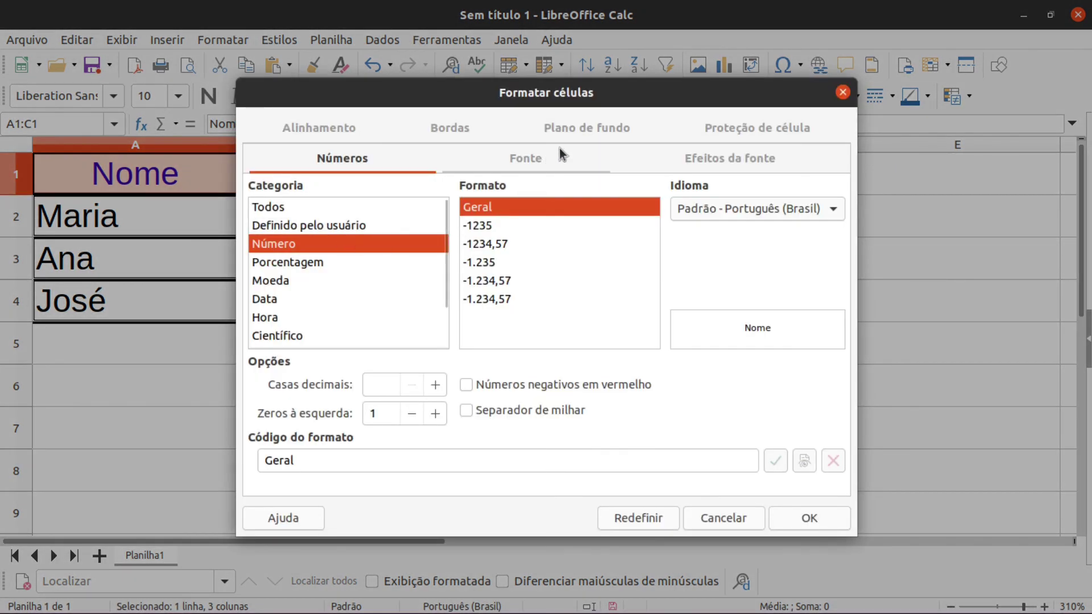
left_click(577, 128)
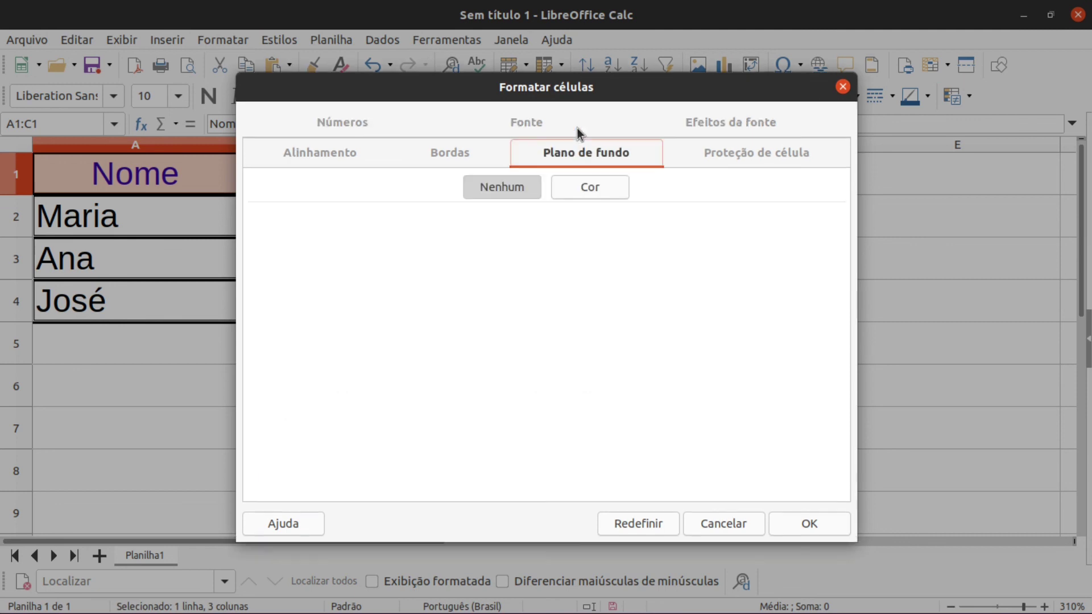
left_click(578, 186)
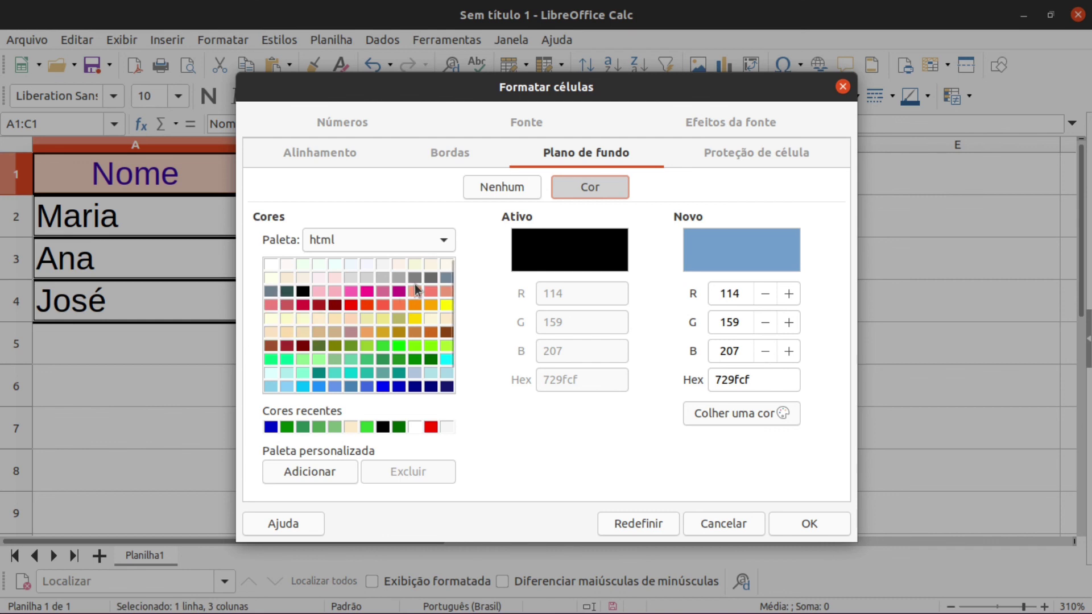
left_click(383, 277)
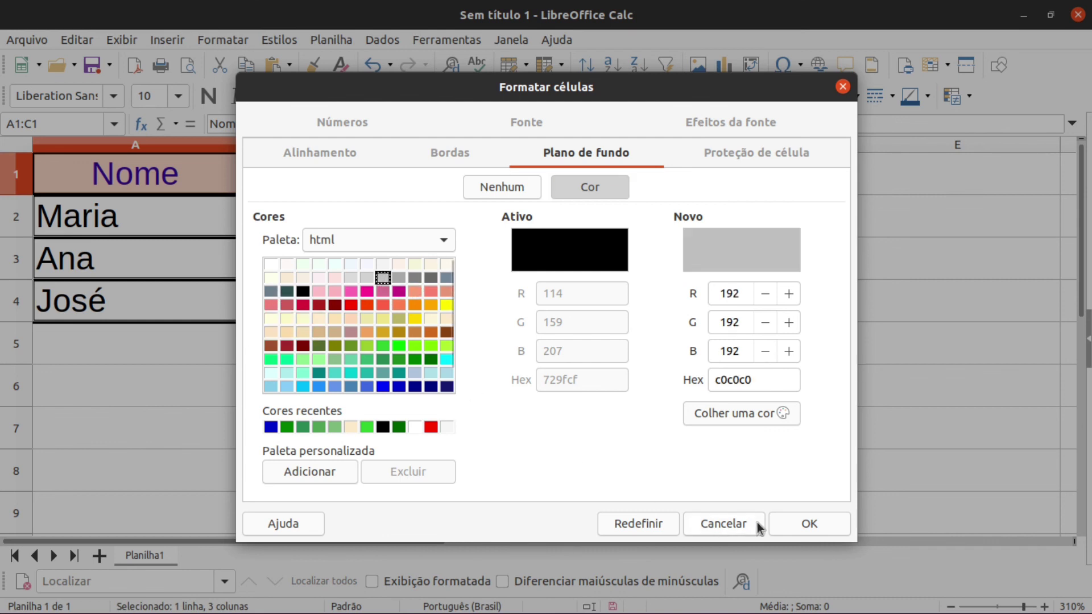
left_click(806, 526)
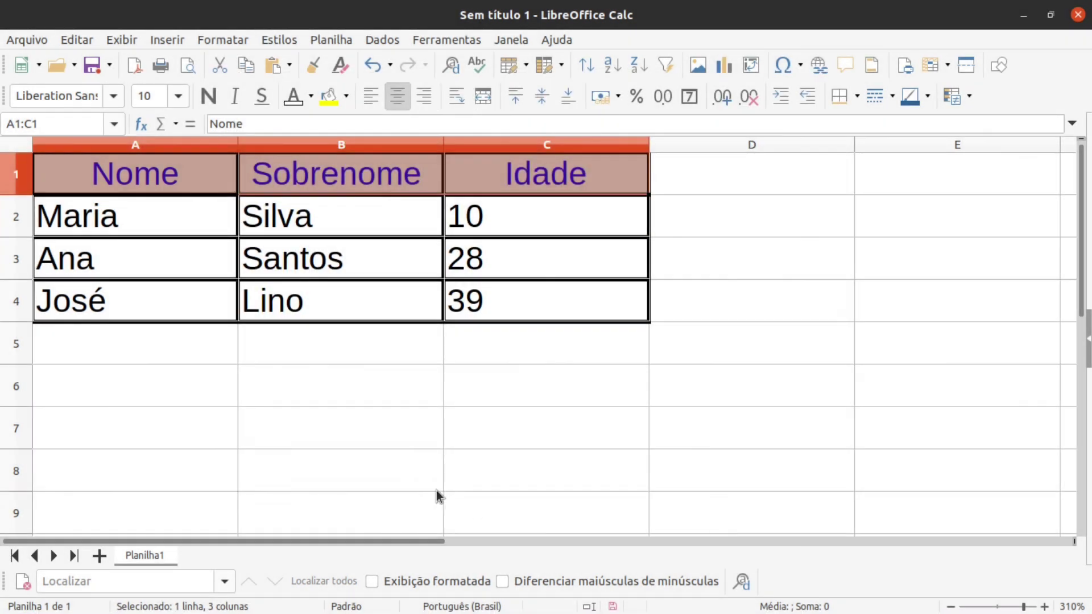
left_click(414, 477)
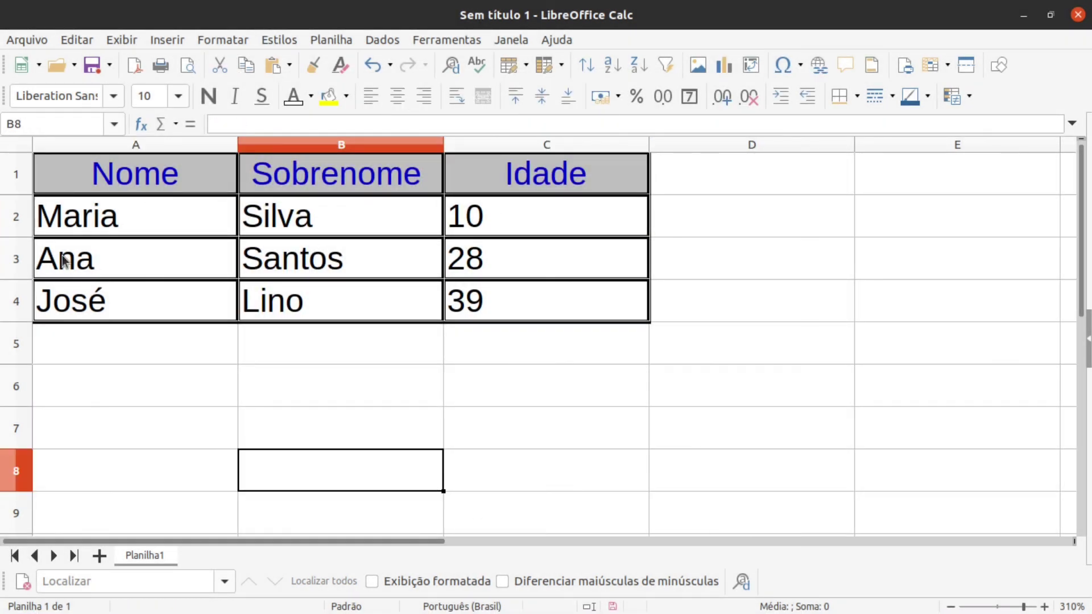
Step: Fill the table row A3:C3 with a light grey background colour from the html palette
left_click_drag(57, 254, 522, 271)
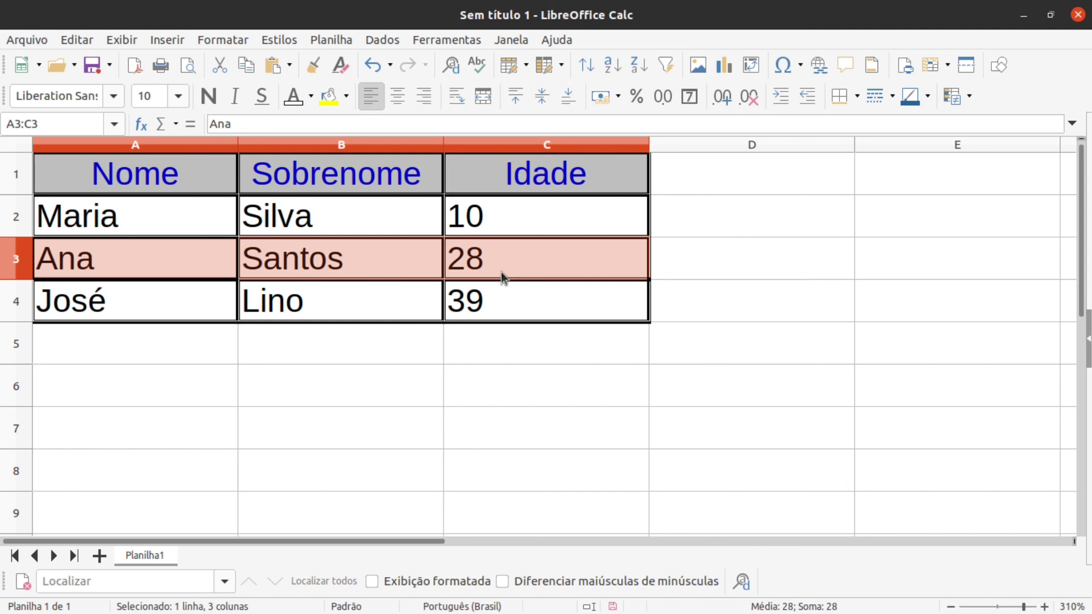
right_click(498, 258)
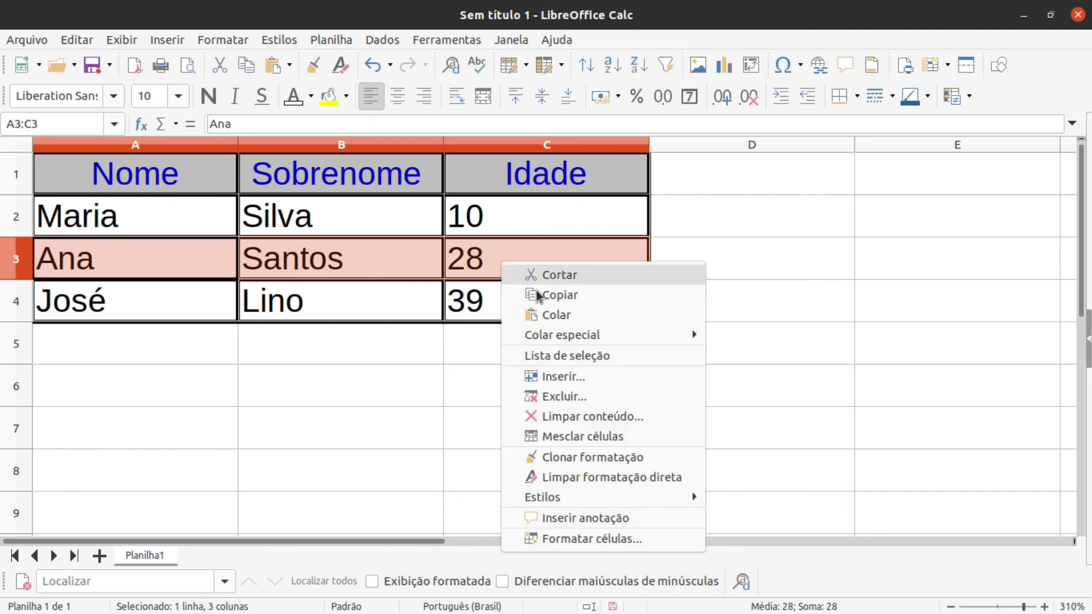
left_click(600, 538)
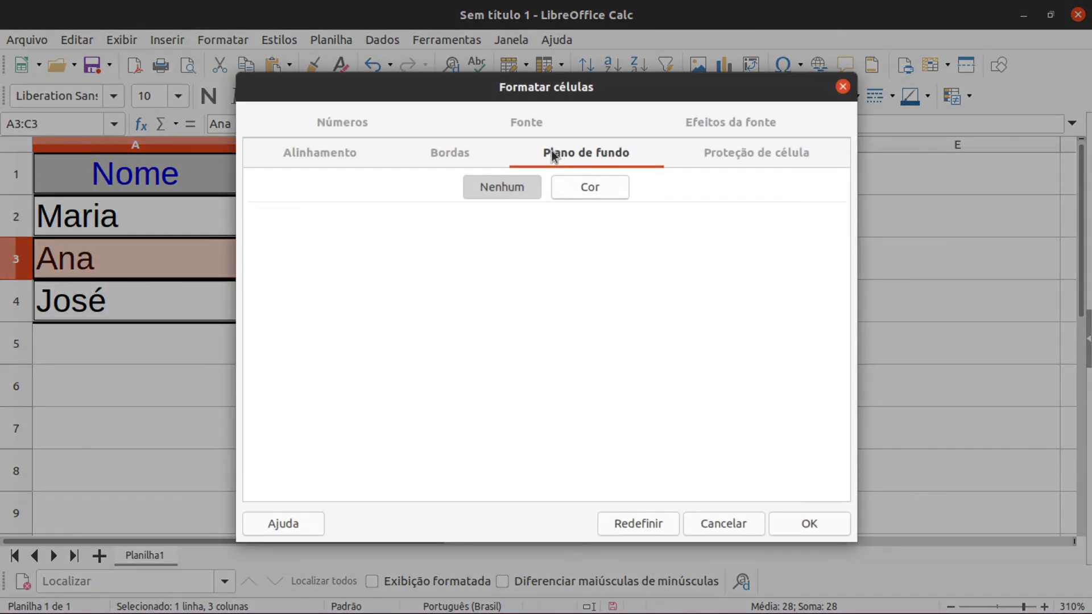
left_click(571, 185)
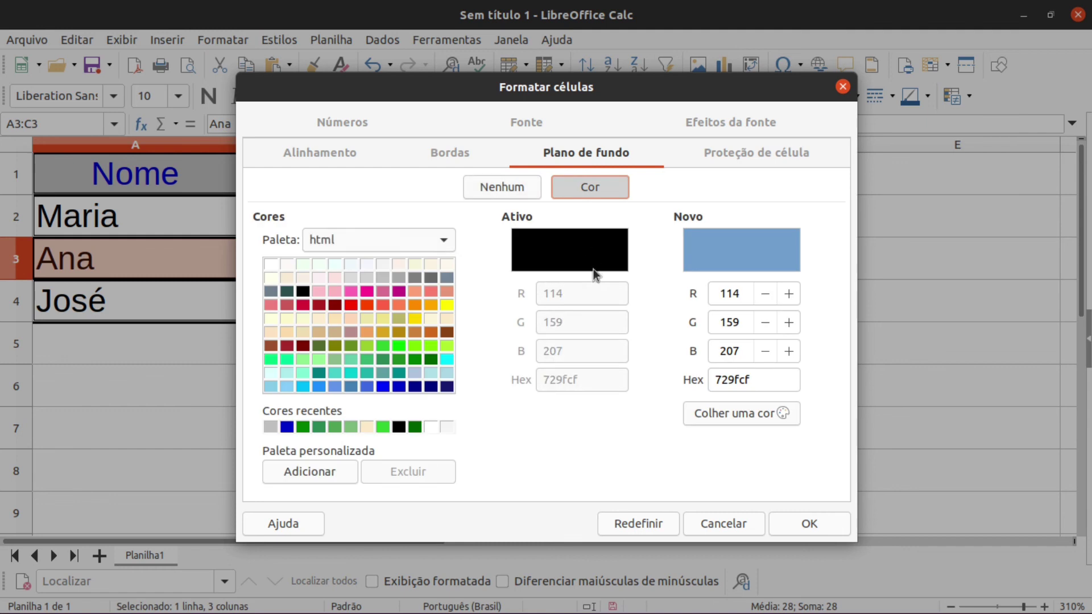
left_click(348, 277)
left_click(802, 523)
left_click(393, 444)
left_click(581, 458)
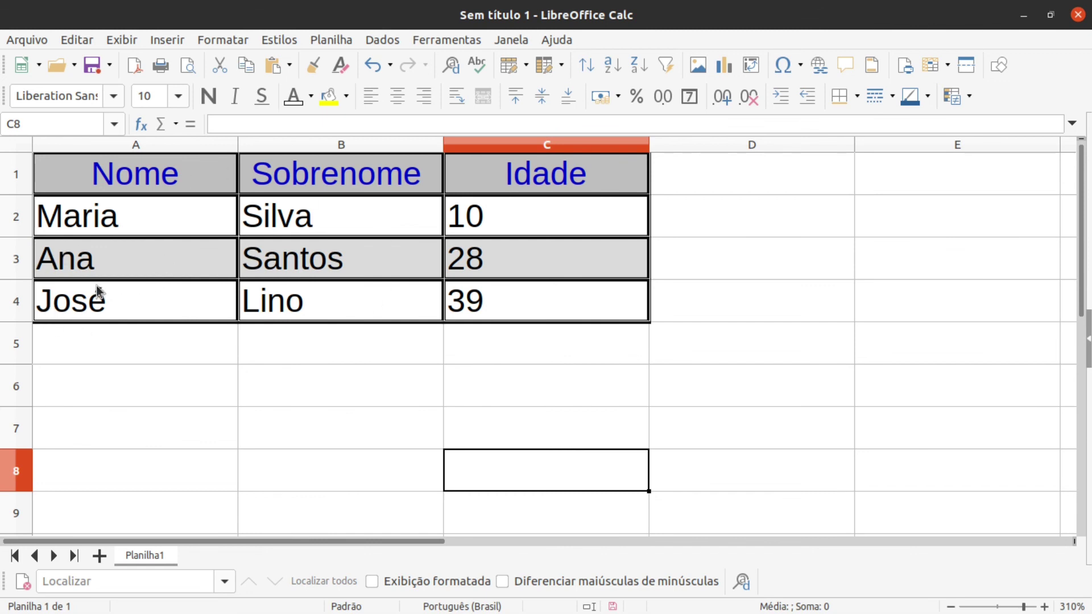
Step: Copy the rows A3:C4 and paste them directly below the table, starting at A5
left_click_drag(63, 205, 527, 296)
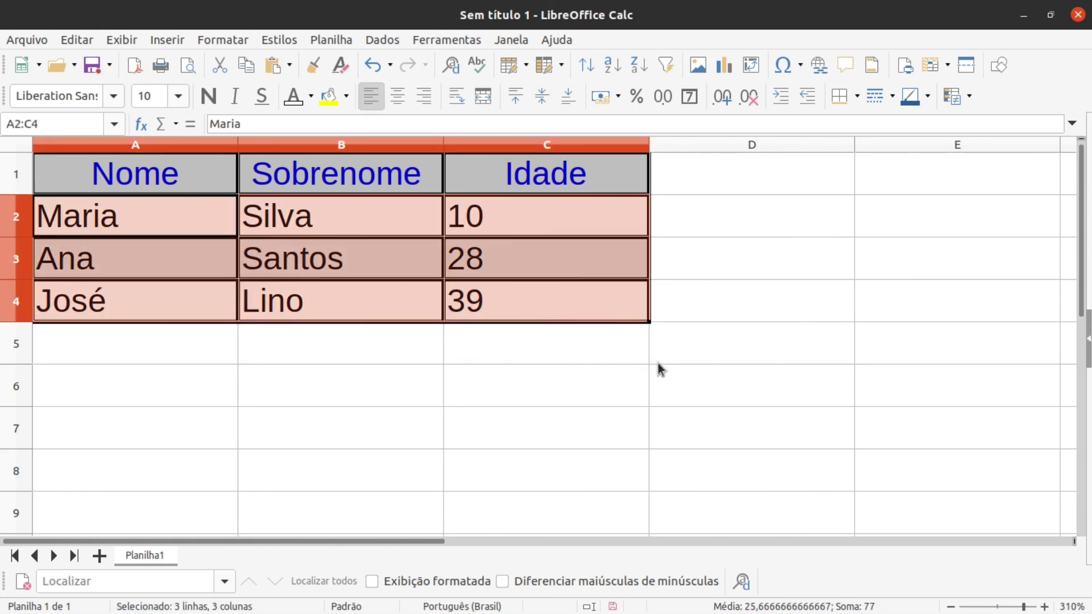
left_click(586, 329)
left_click_drag(121, 248, 527, 306)
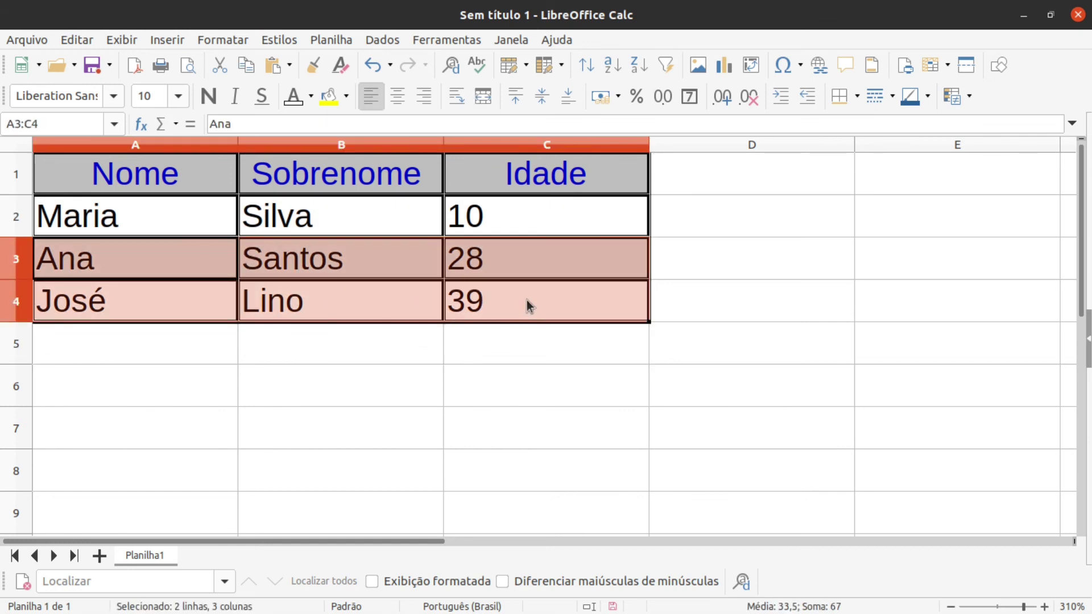
key("ctrl+c")
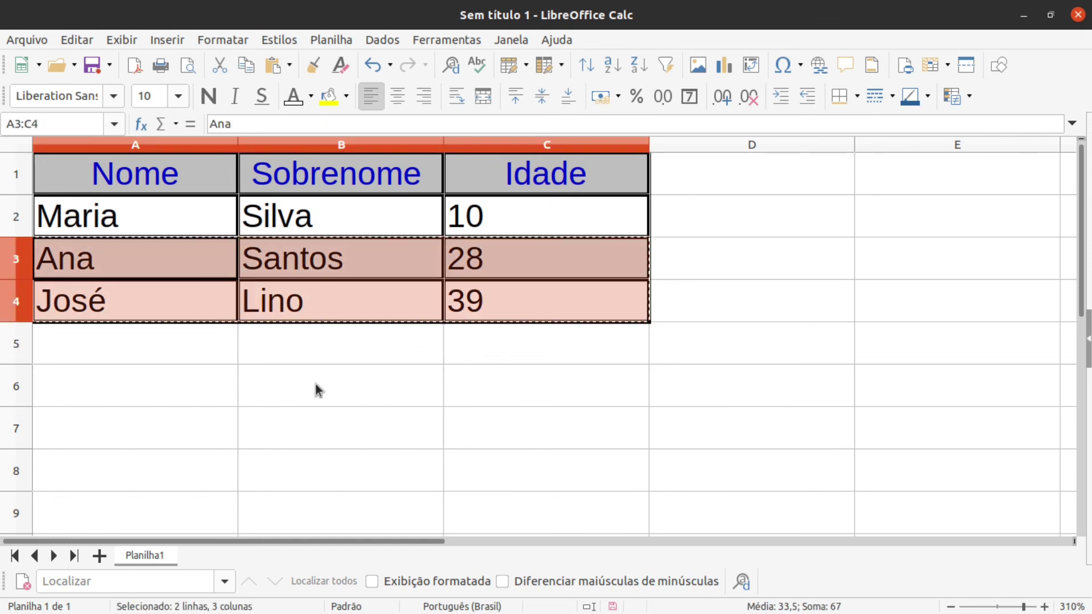
left_click(87, 336)
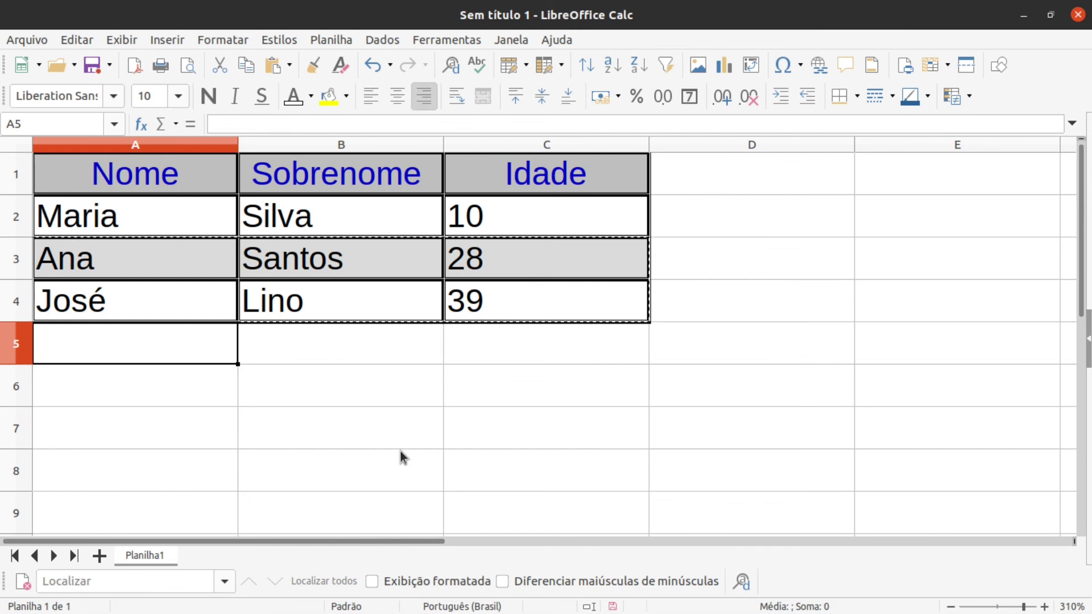
key("ctrl+v")
left_click(506, 482)
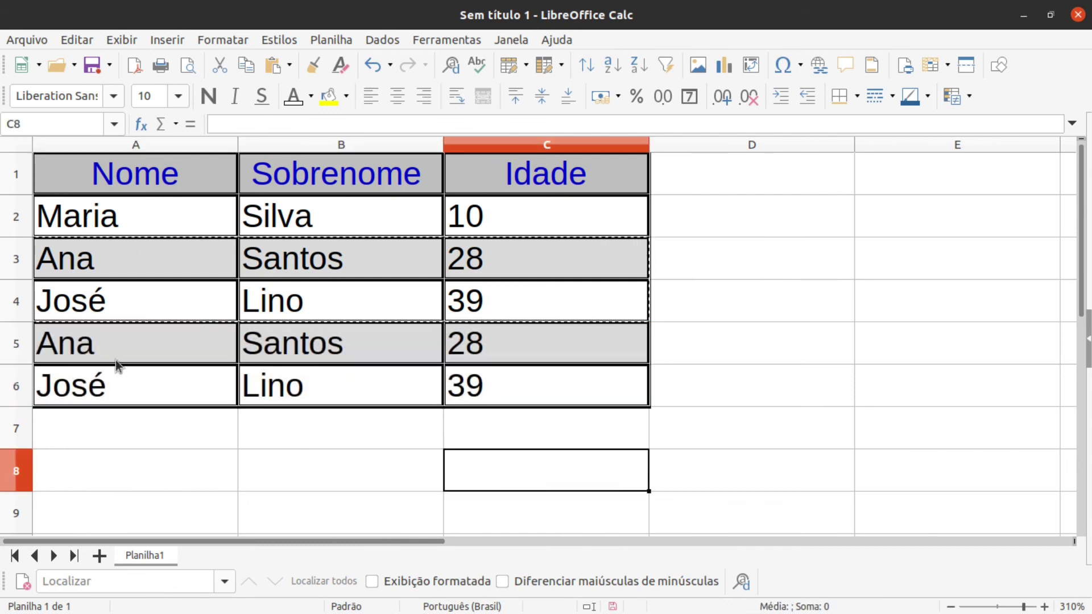
scroll(416, 353, "down", 3)
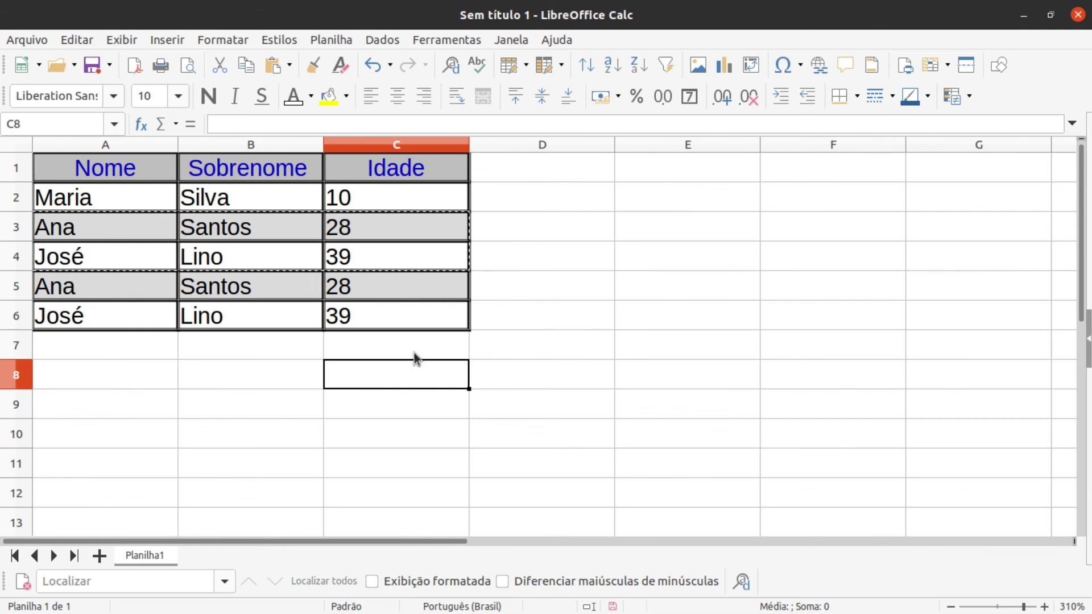
Step: Insert an empty row above the header row of the table
left_click(651, 356)
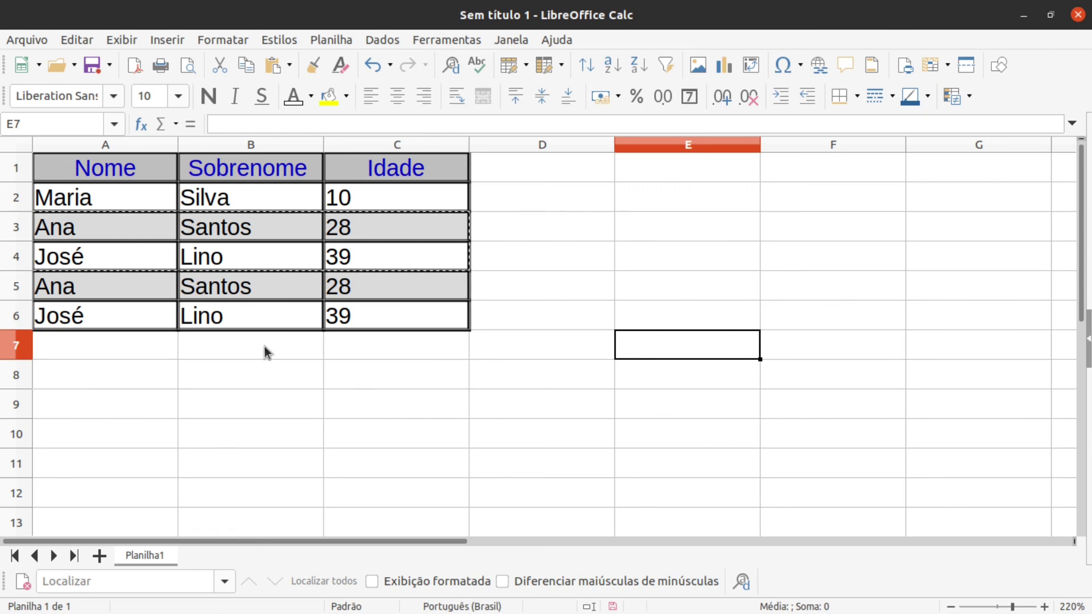
left_click(558, 440)
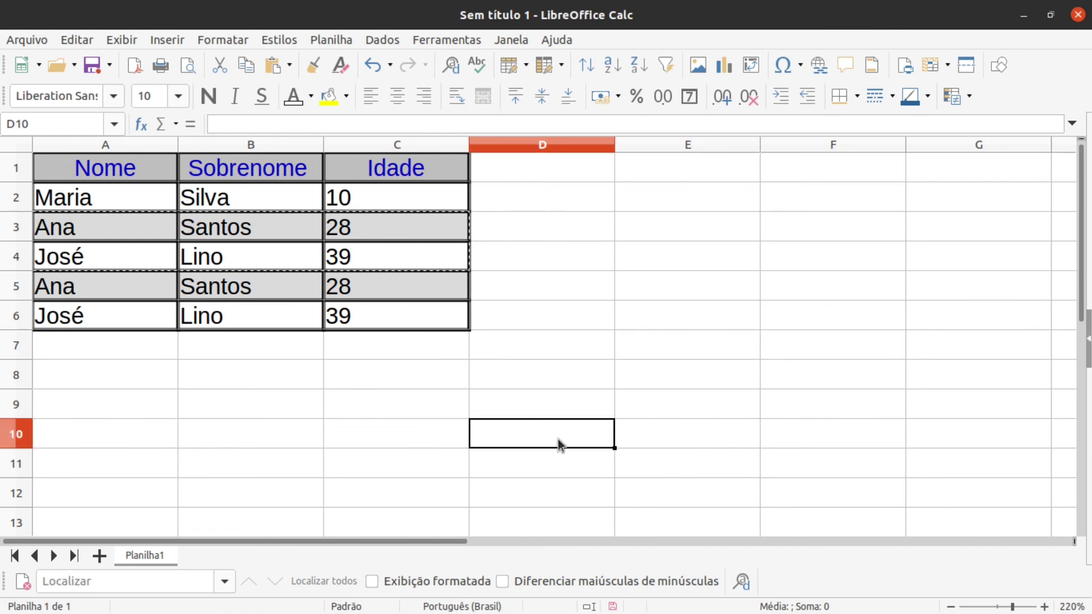
left_click(64, 168)
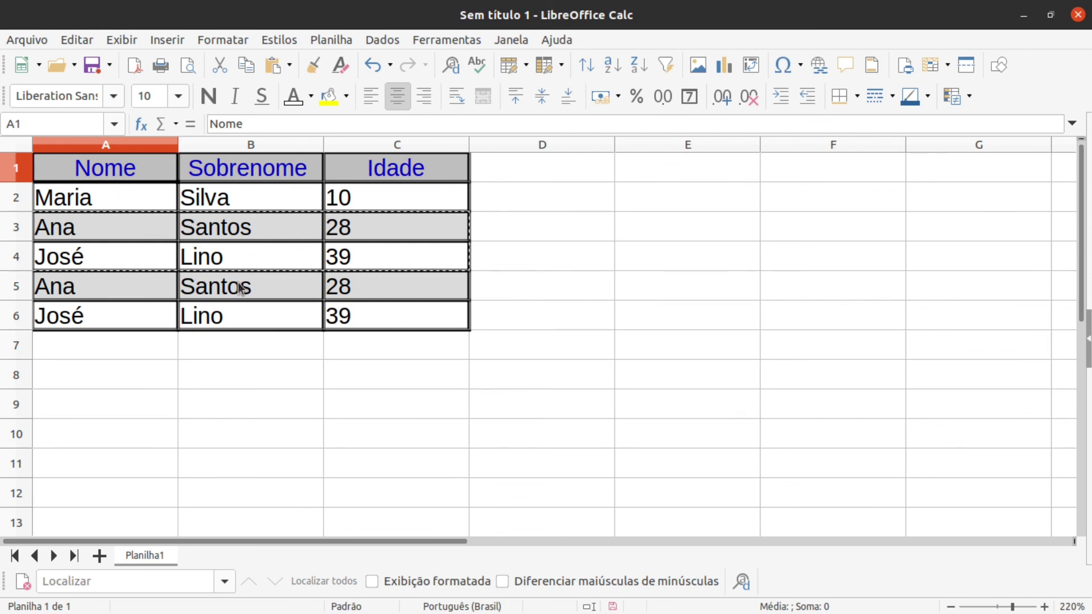
right_click(10, 168)
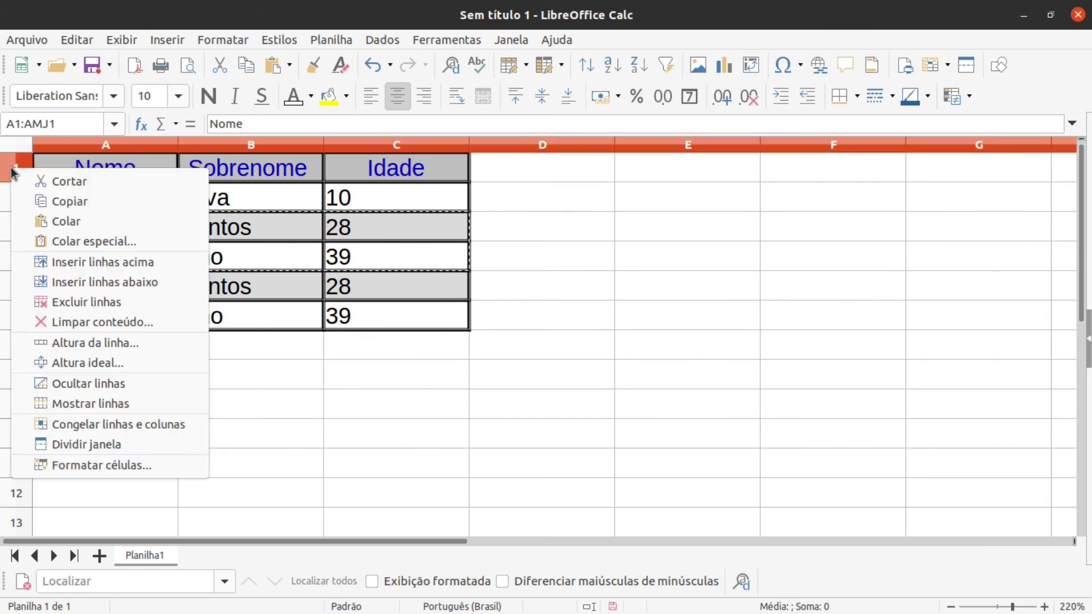
left_click(91, 266)
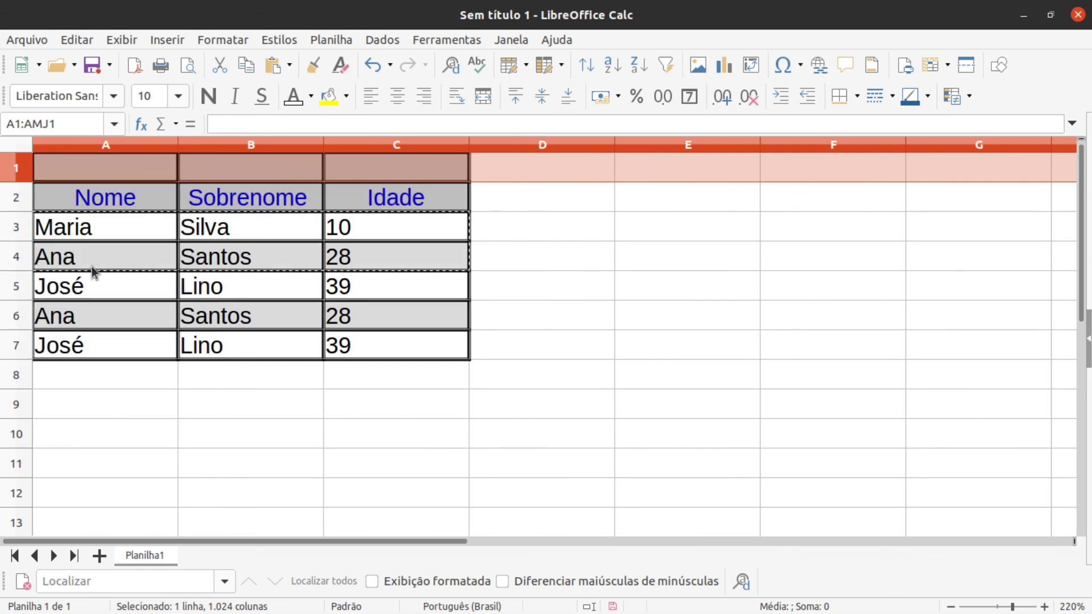
left_click(174, 398)
left_click(375, 471)
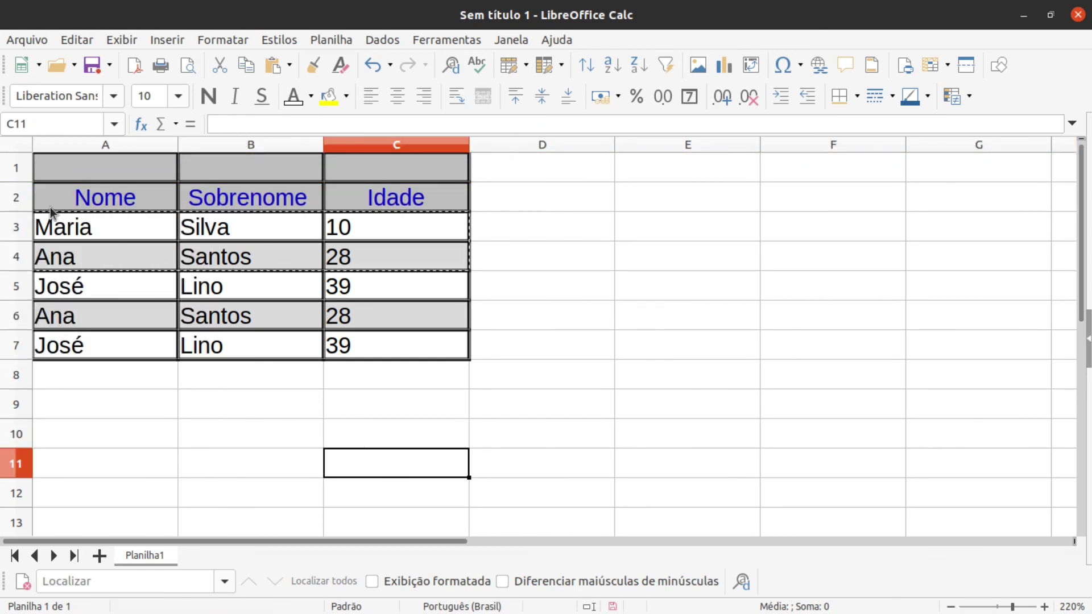
Step: Move the table block A2:C7 to D3:F8 and return it to its original place at A2
left_click_drag(59, 198, 430, 350)
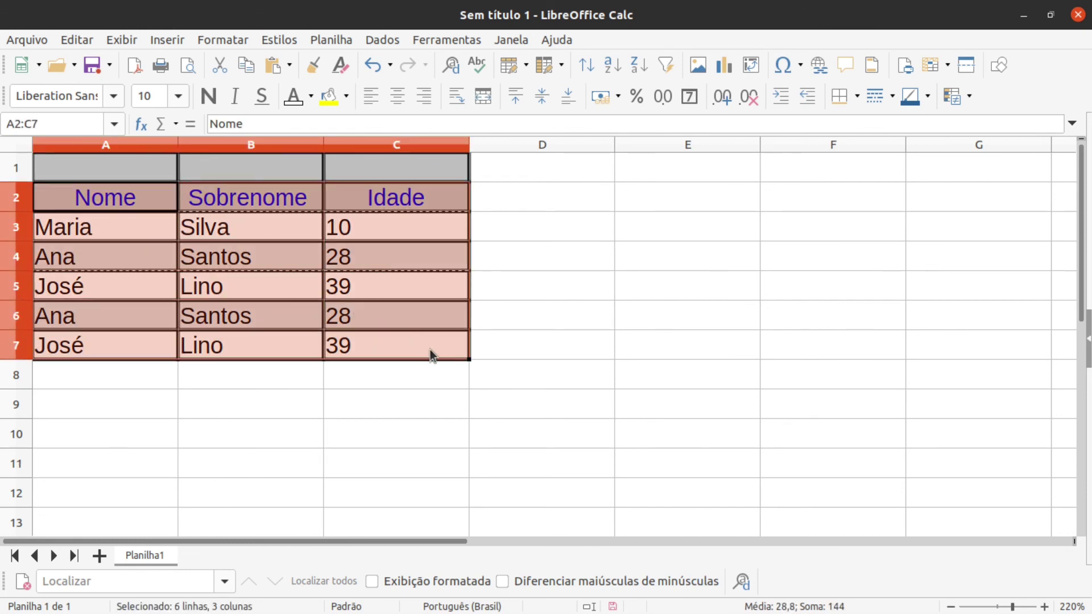
left_click_drag(388, 315, 832, 350)
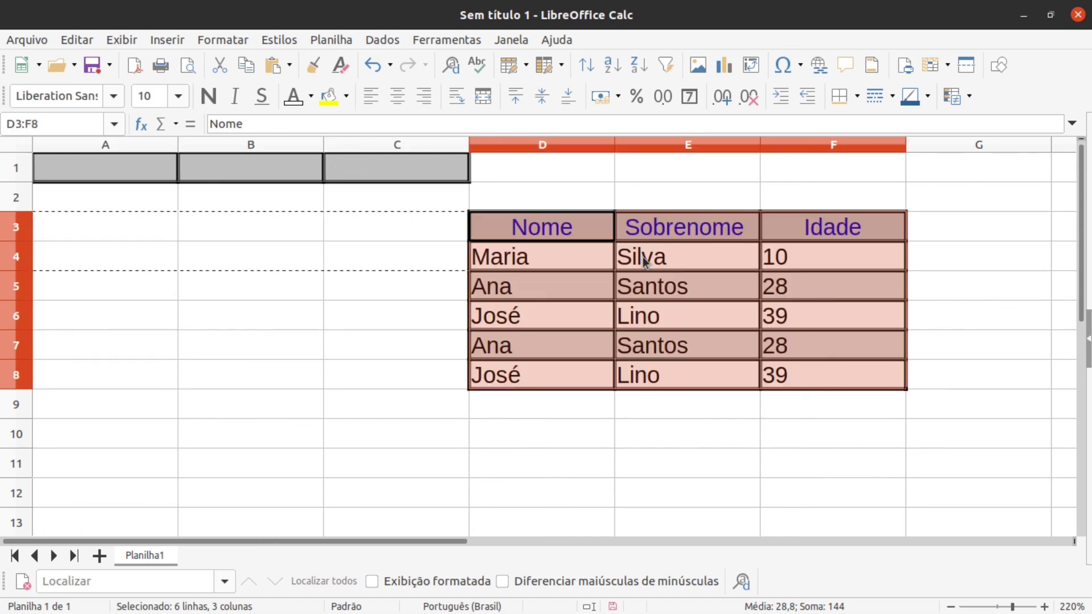
left_click_drag(554, 226, 115, 211)
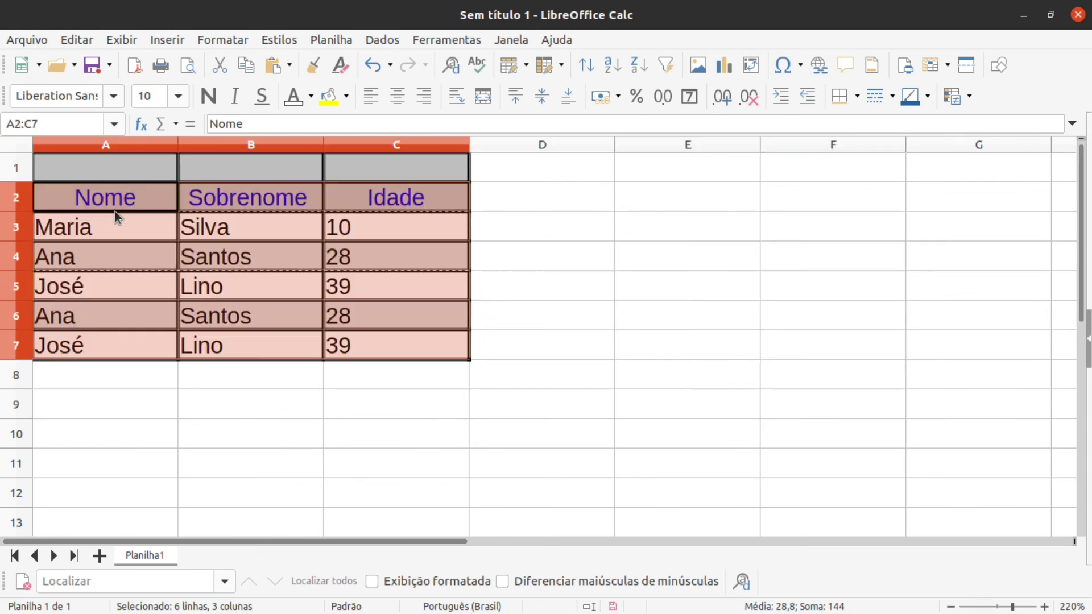
left_click(336, 453)
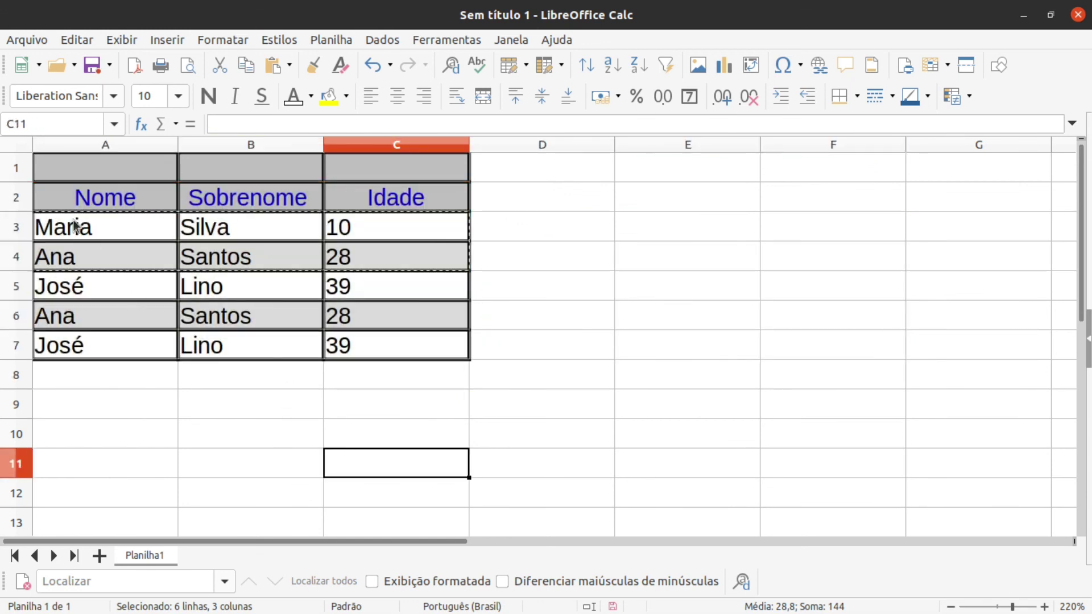
Step: Merge and centre the empty cells A1:C1 above the headers into a single cell
left_click(58, 166)
left_click(602, 276)
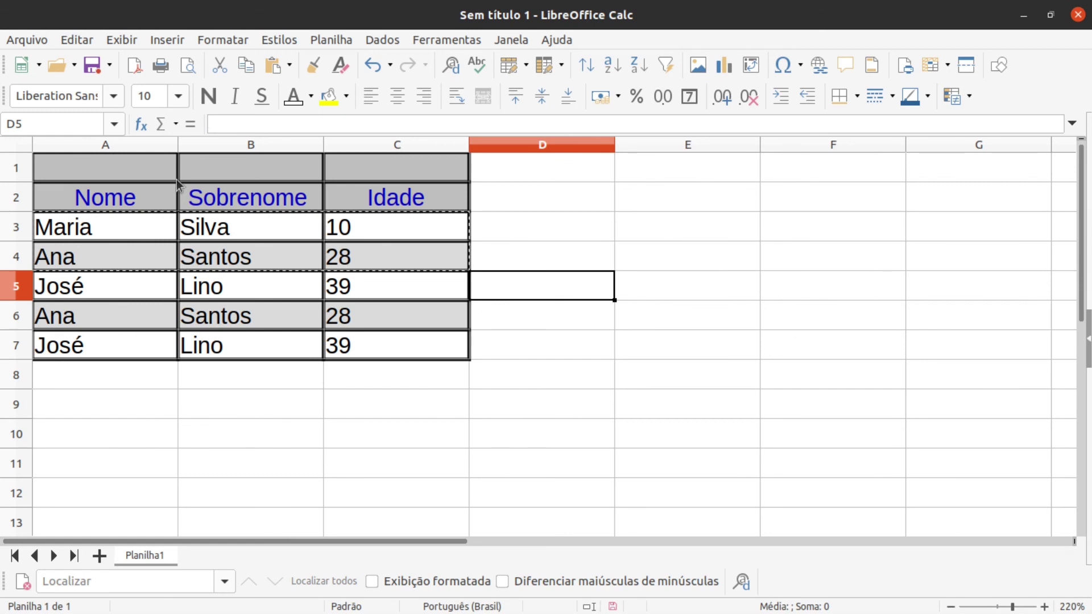
left_click(130, 166)
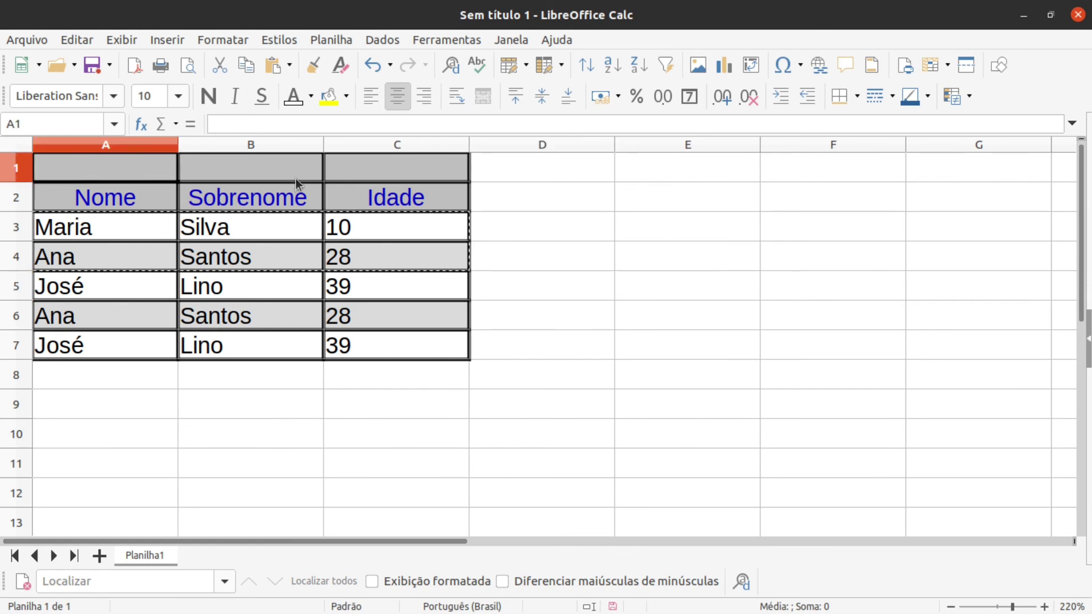
left_click(341, 432)
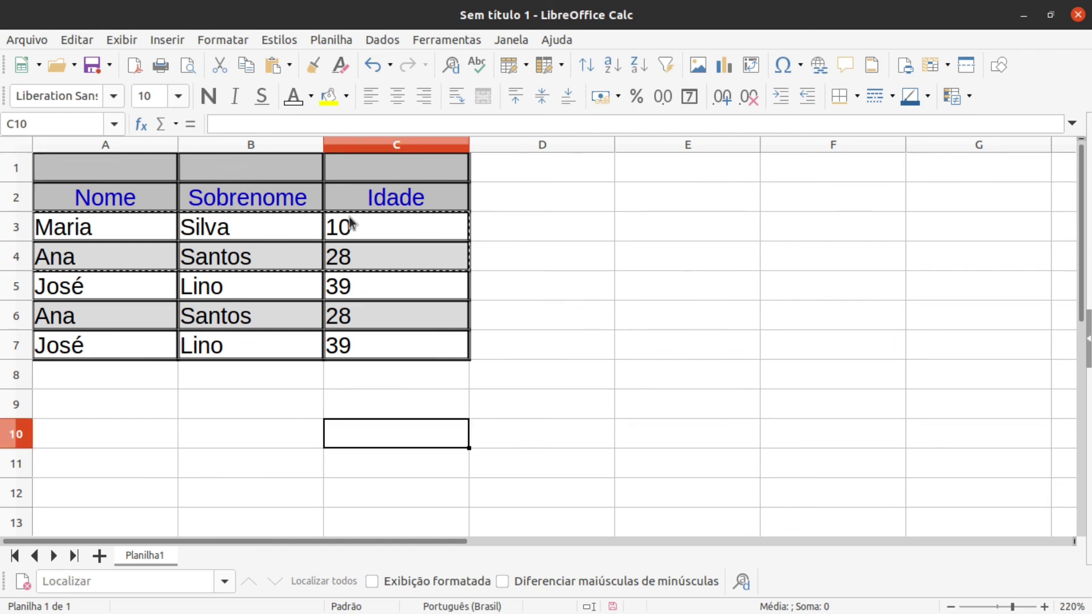
left_click_drag(359, 163, 139, 171)
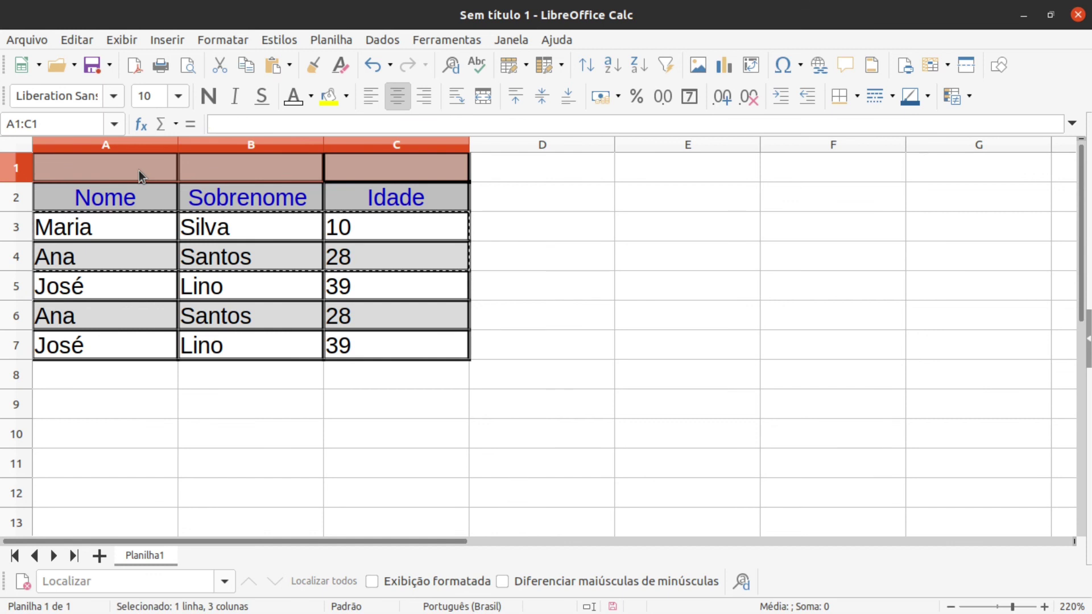
left_click(485, 103)
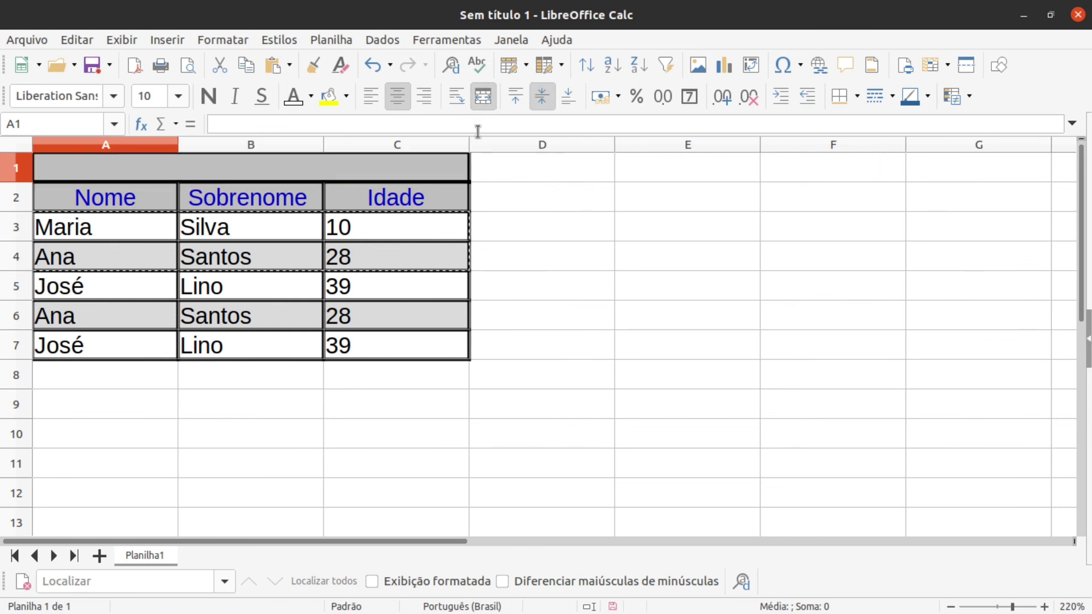
left_click(477, 224)
Step: Enter the title "Cadastro" in the merged cell above the table headers
double_click(193, 174)
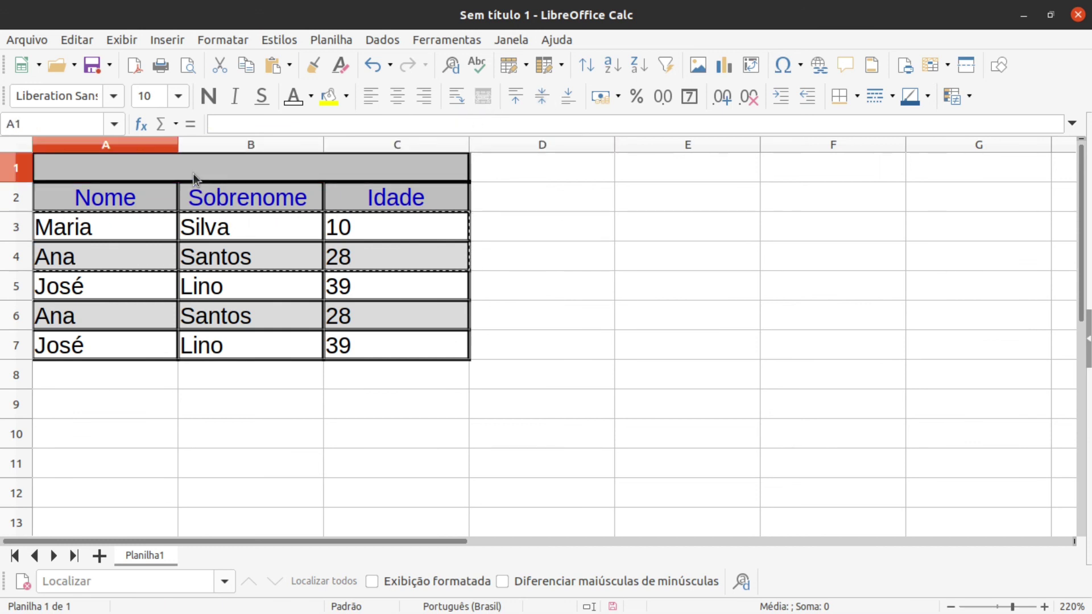
type("C")
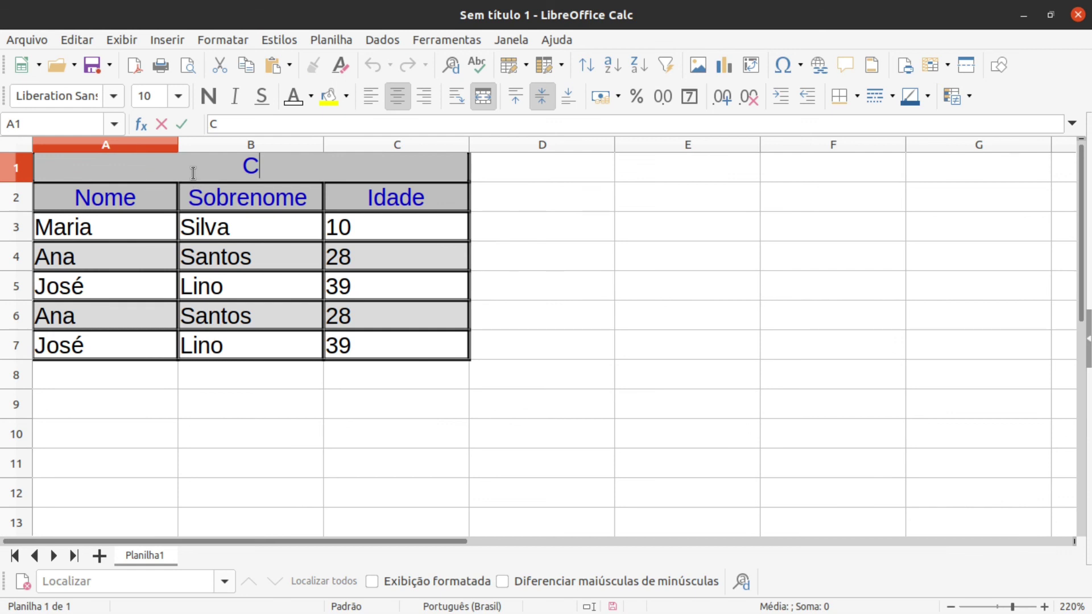
type("adasro")
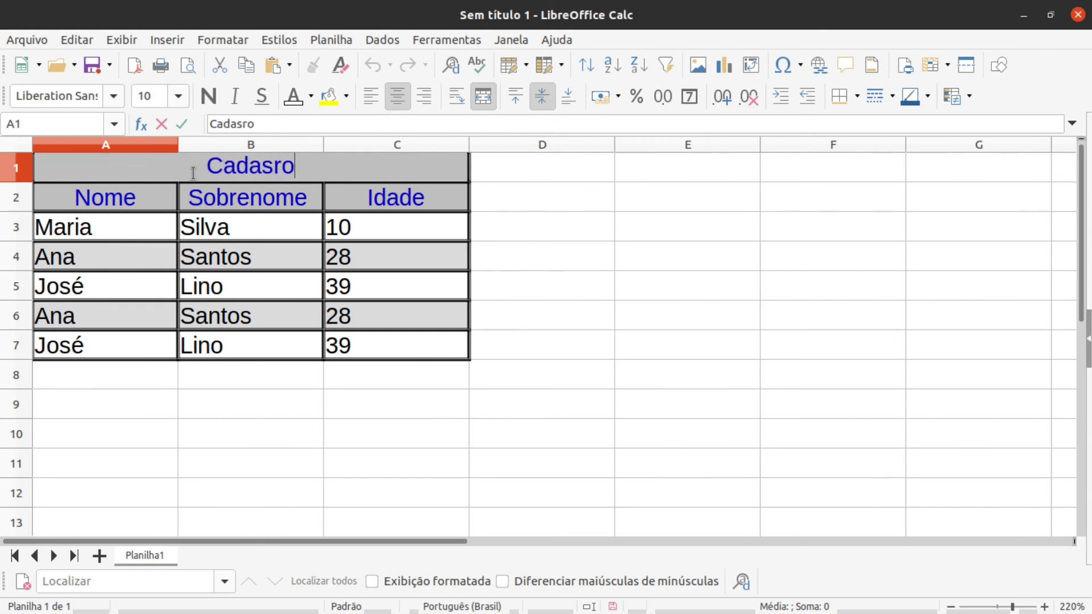
key("BackSpace")
key("BackSpace")
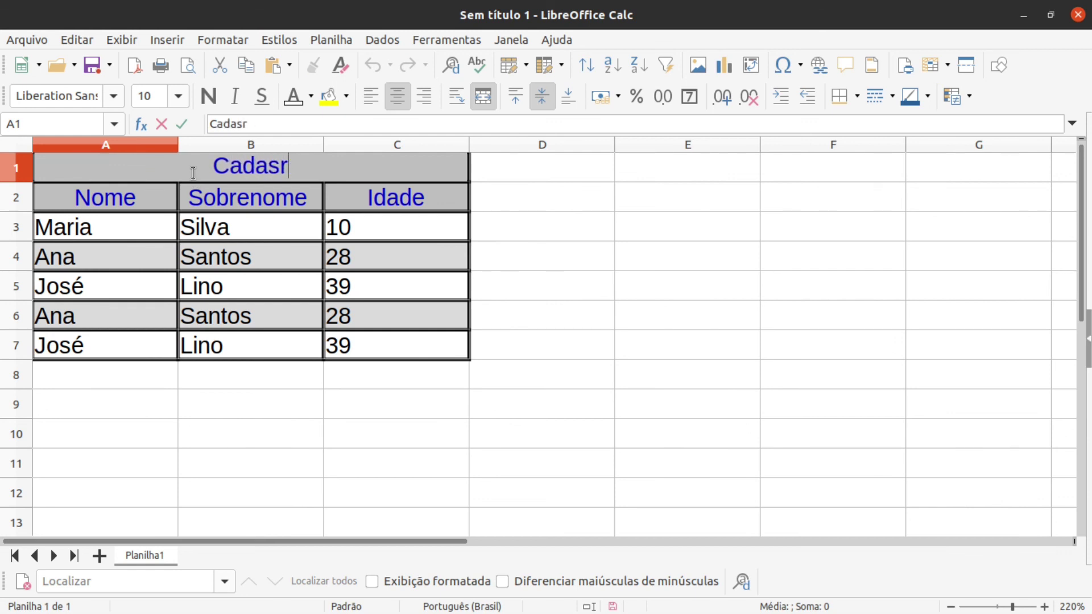
type("tro")
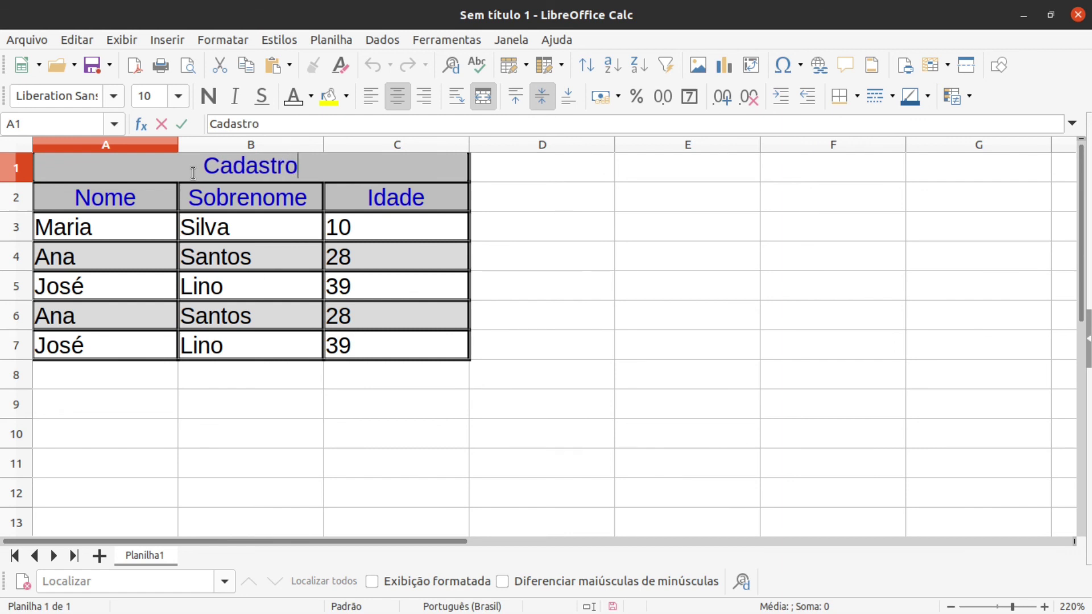
key("Return")
left_click(692, 341)
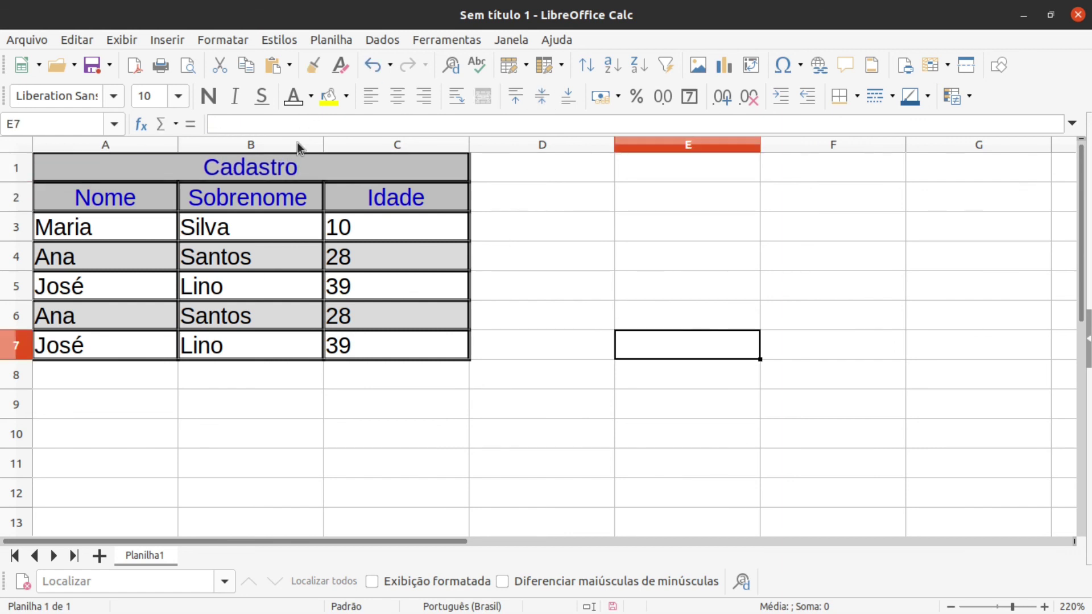
Step: Fill the background of the merged "Cadastro" title cell with a light salmon-orange colour from the html palette
left_click(302, 167)
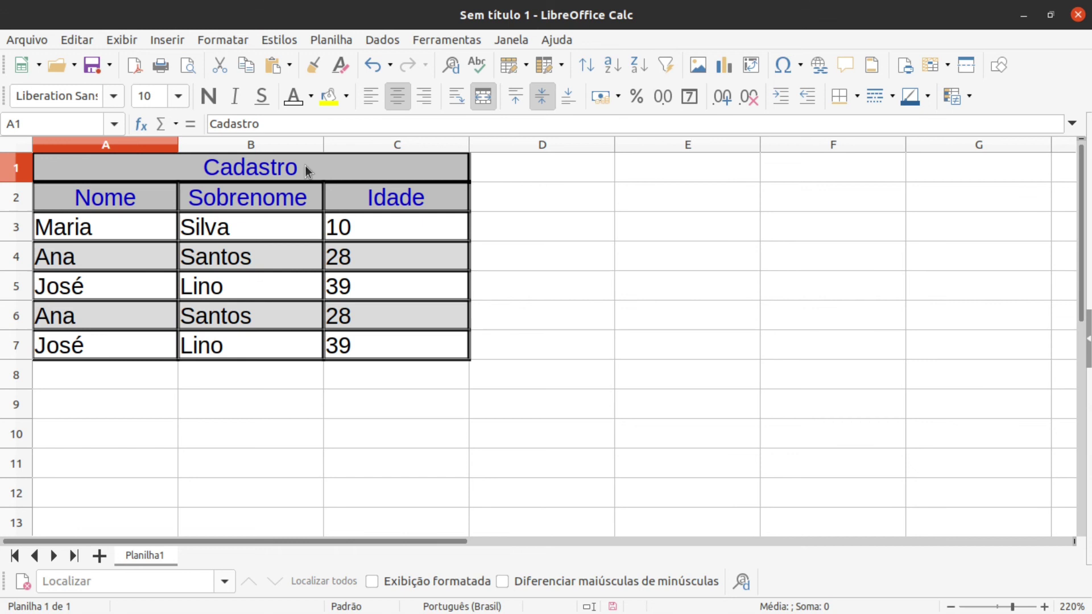
right_click(305, 167)
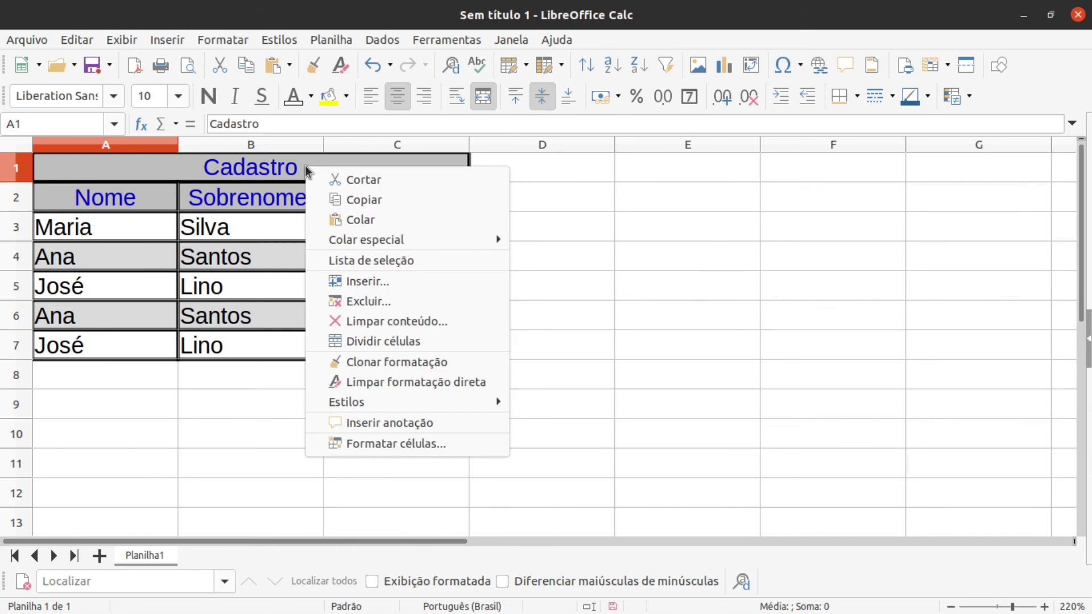
left_click(409, 445)
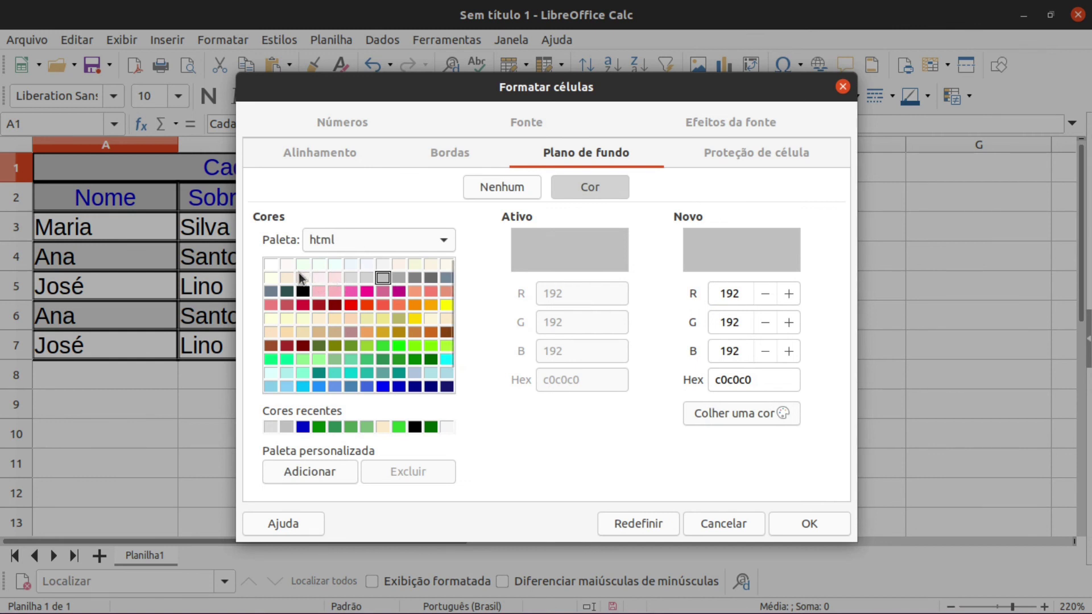
left_click(415, 292)
left_click(789, 523)
left_click(498, 430)
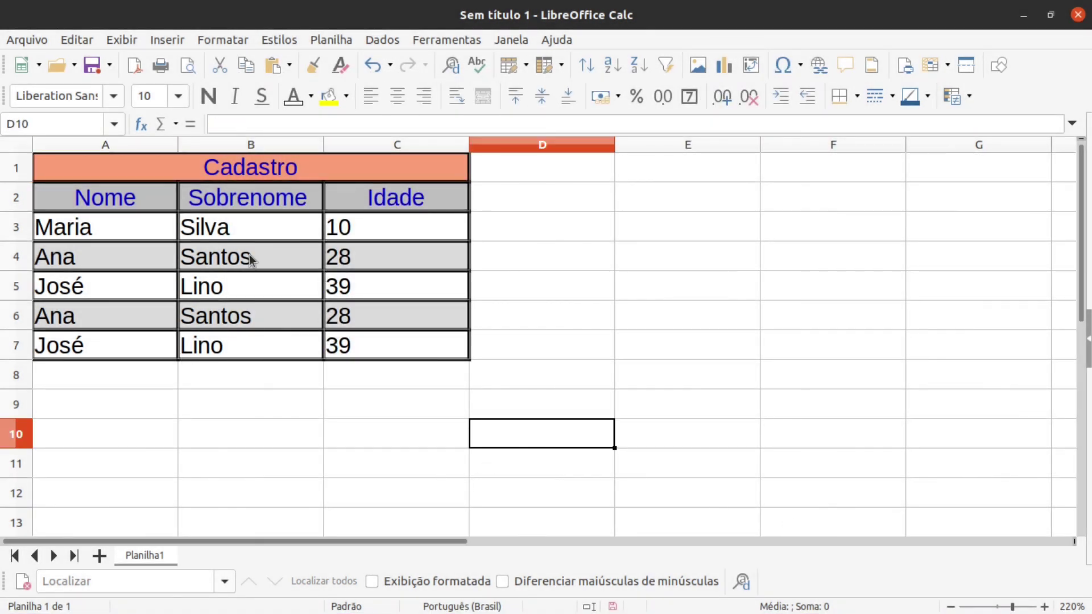